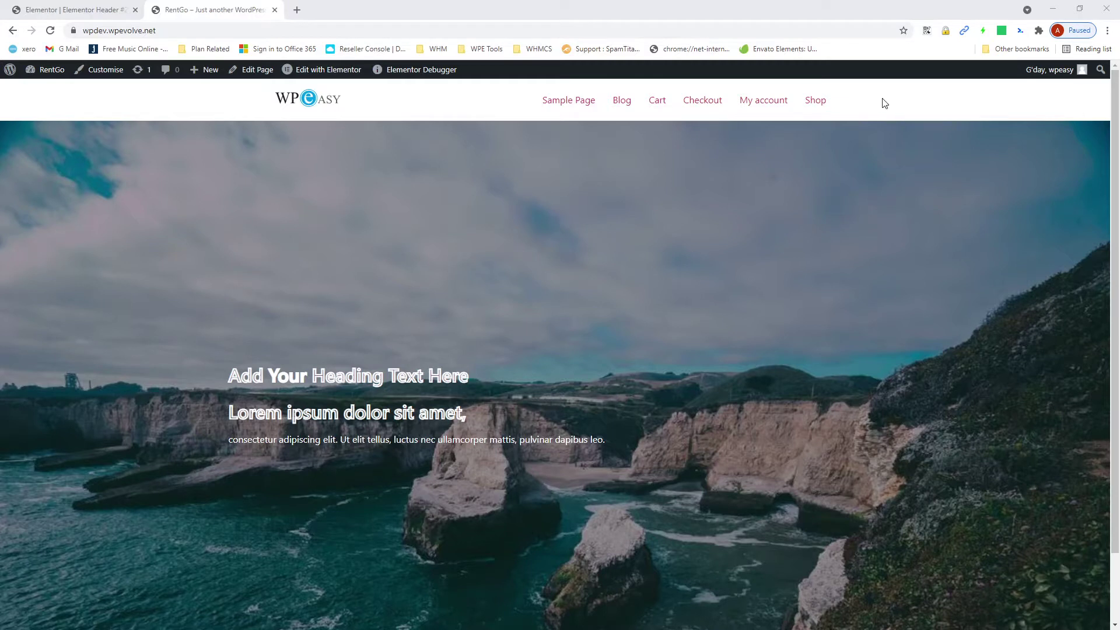
Open the advanced Elementor settings in the RentGo site's WordPress dashboard
drag(884, 103, 552, 163)
click(362, 146)
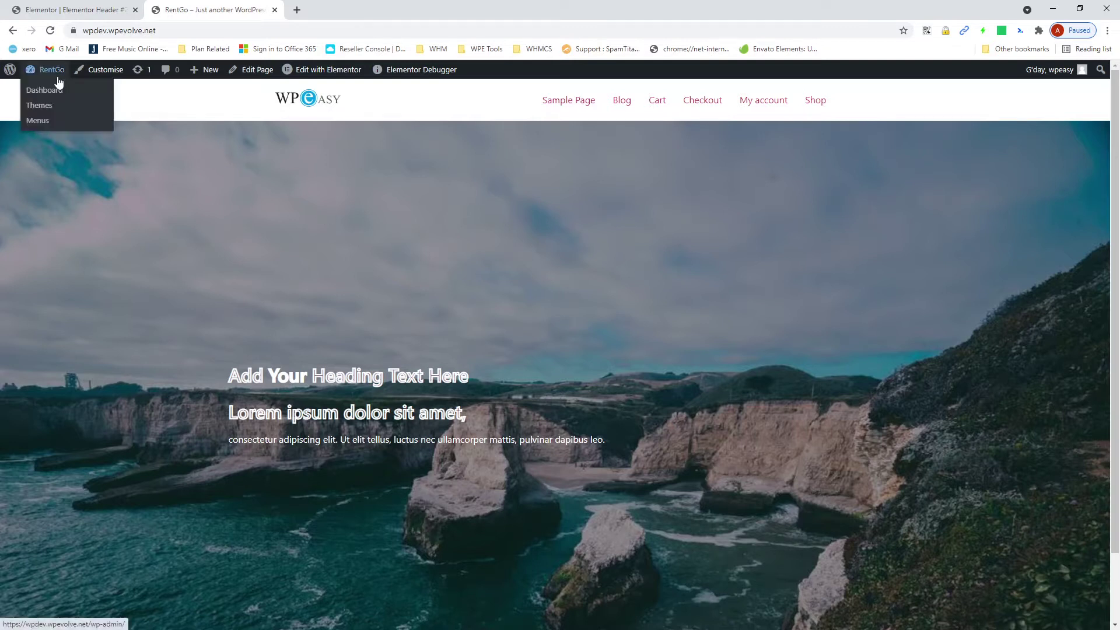
click(47, 82)
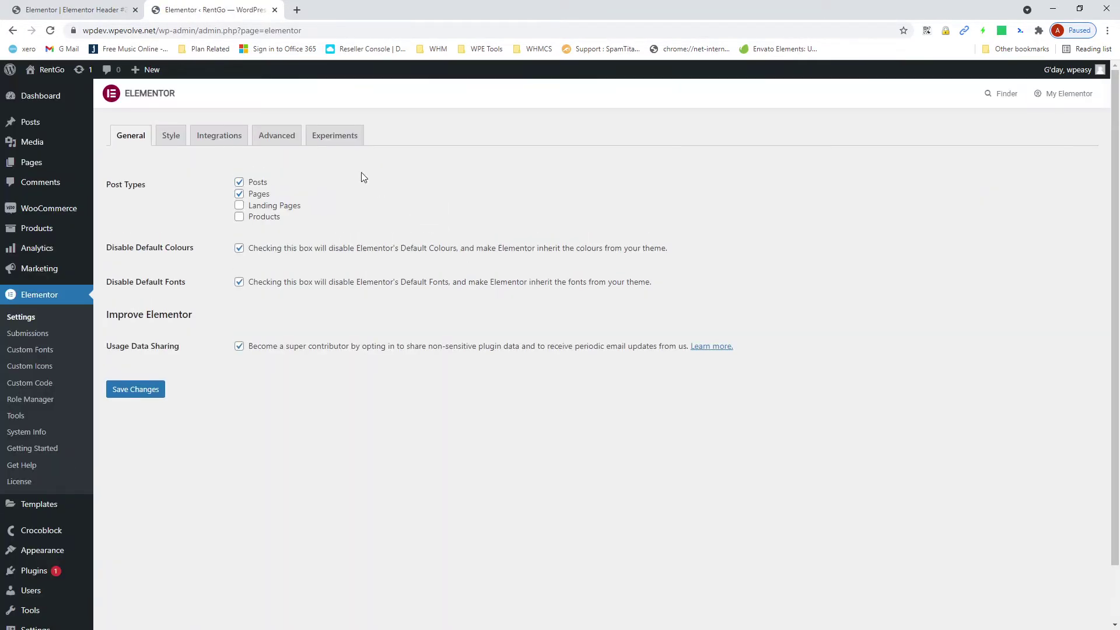
click(289, 138)
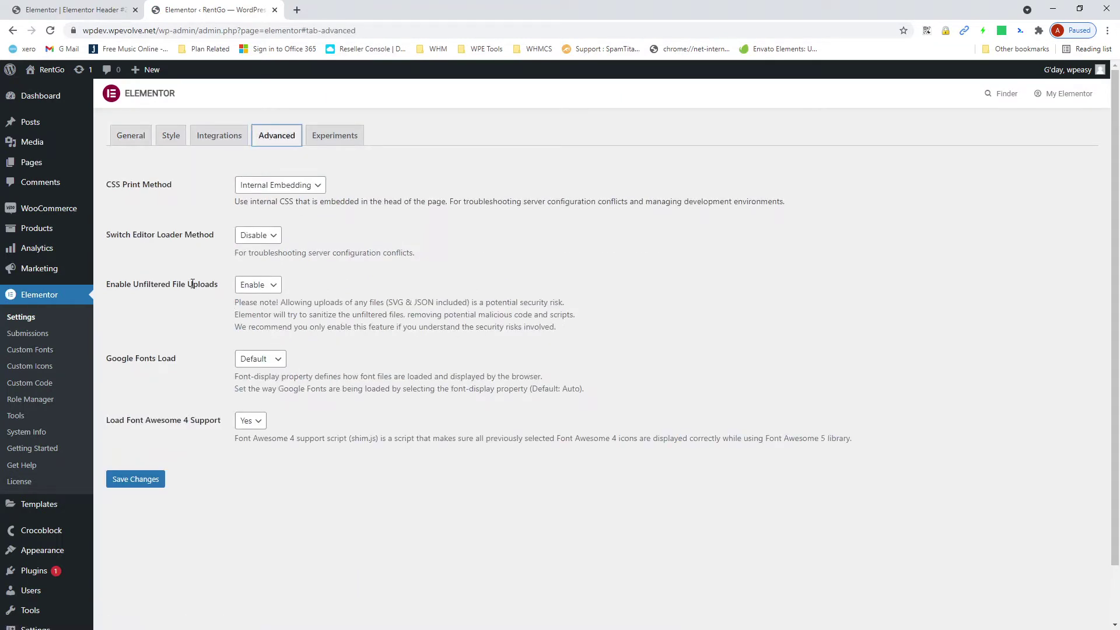
Examine the Enable Unfiltered File Uploads setting and its notes on SVG and JSON security risks
drag(212, 287, 120, 295)
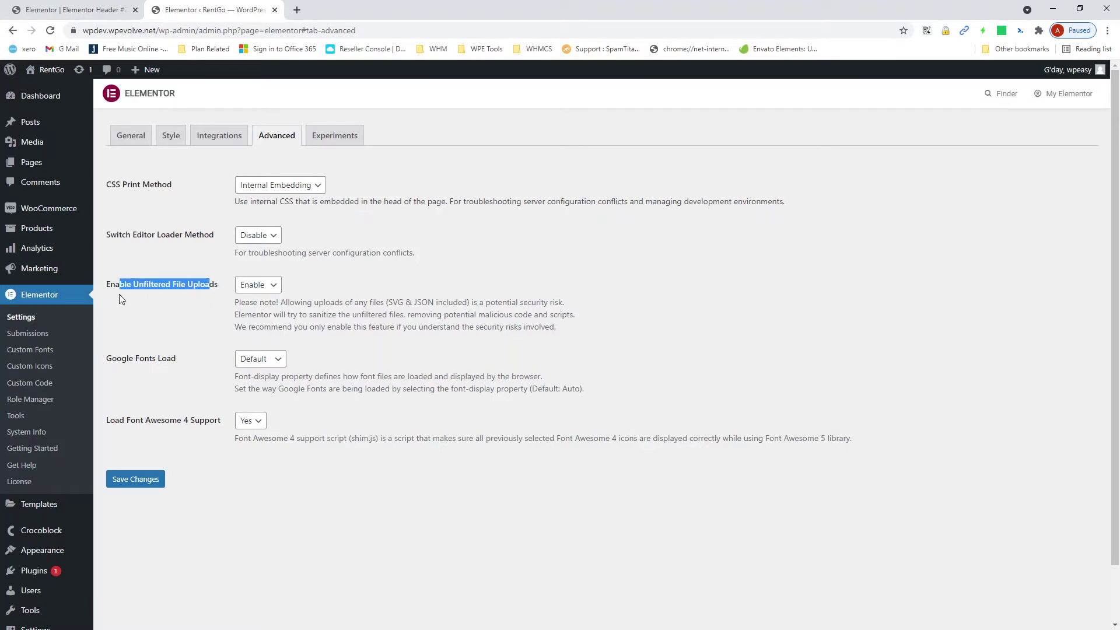
click(294, 320)
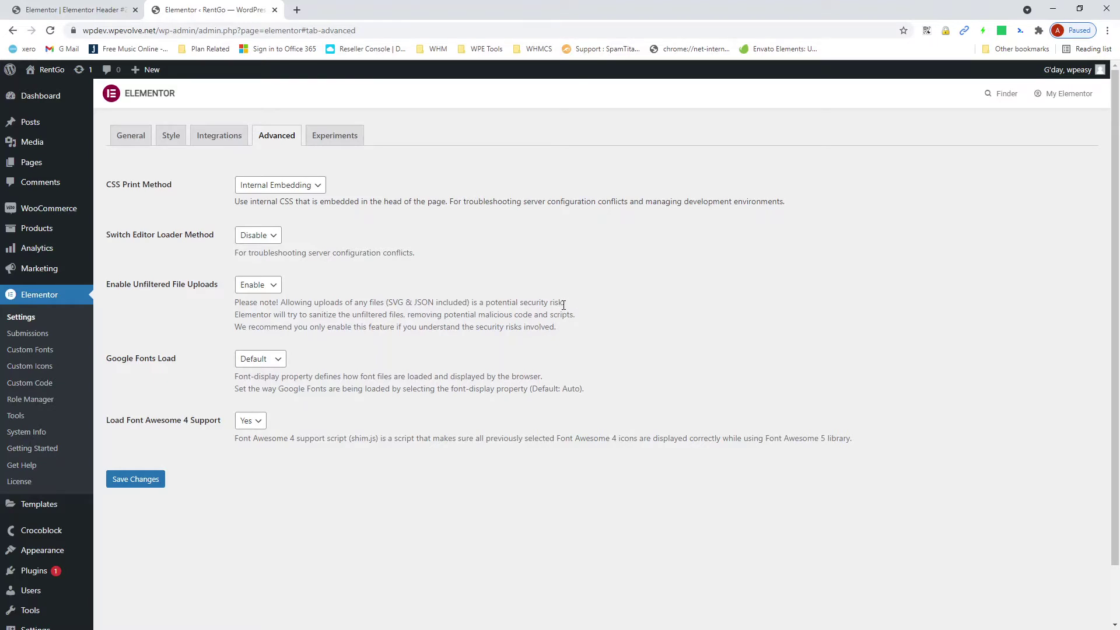
drag(565, 302, 471, 304)
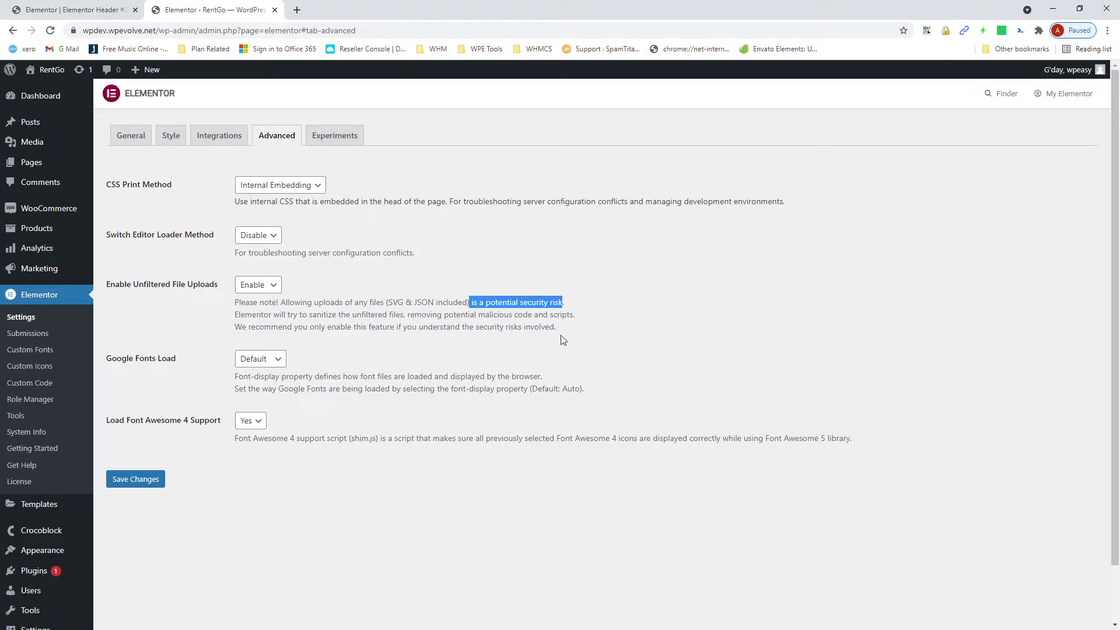
drag(559, 303, 515, 305)
click(514, 305)
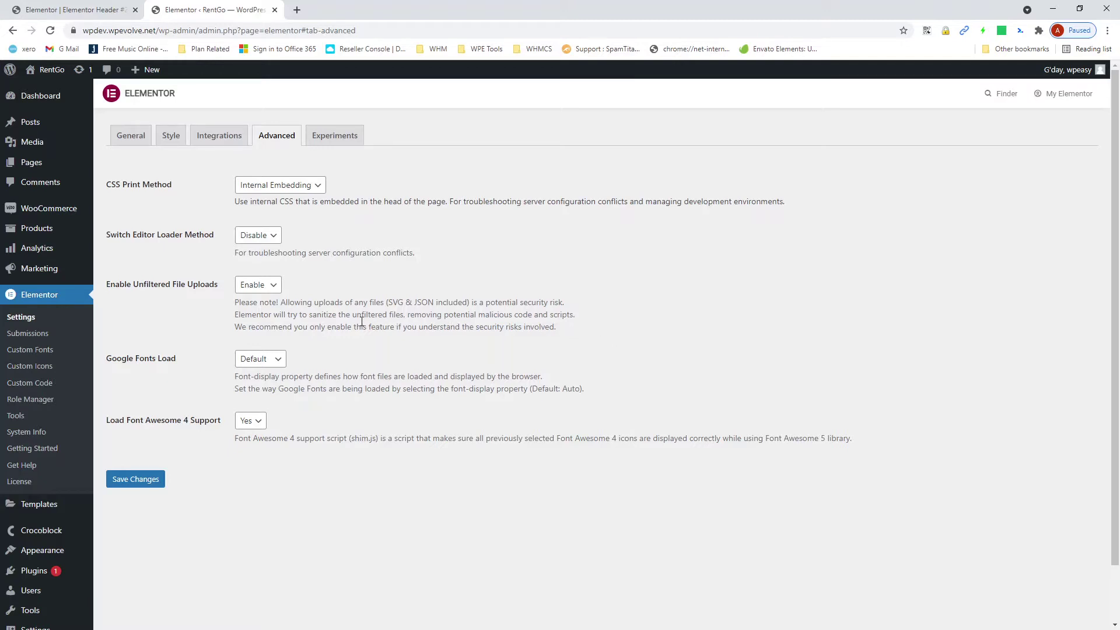
drag(407, 315, 557, 328)
click(567, 335)
mouse_move(220, 286)
mouse_down()
mouse_move(107, 286)
mouse_move(215, 280)
mouse_up()
click(412, 328)
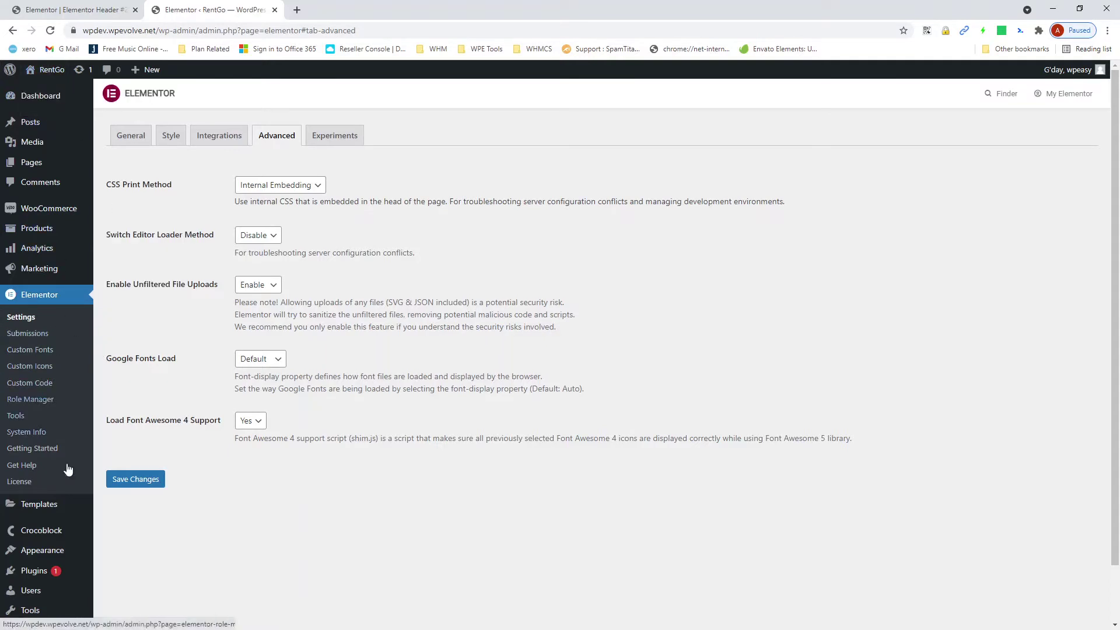
Open the Theme Builder and create a new Header template
scroll(64, 528, down, 1)
mouse_move(44, 467)
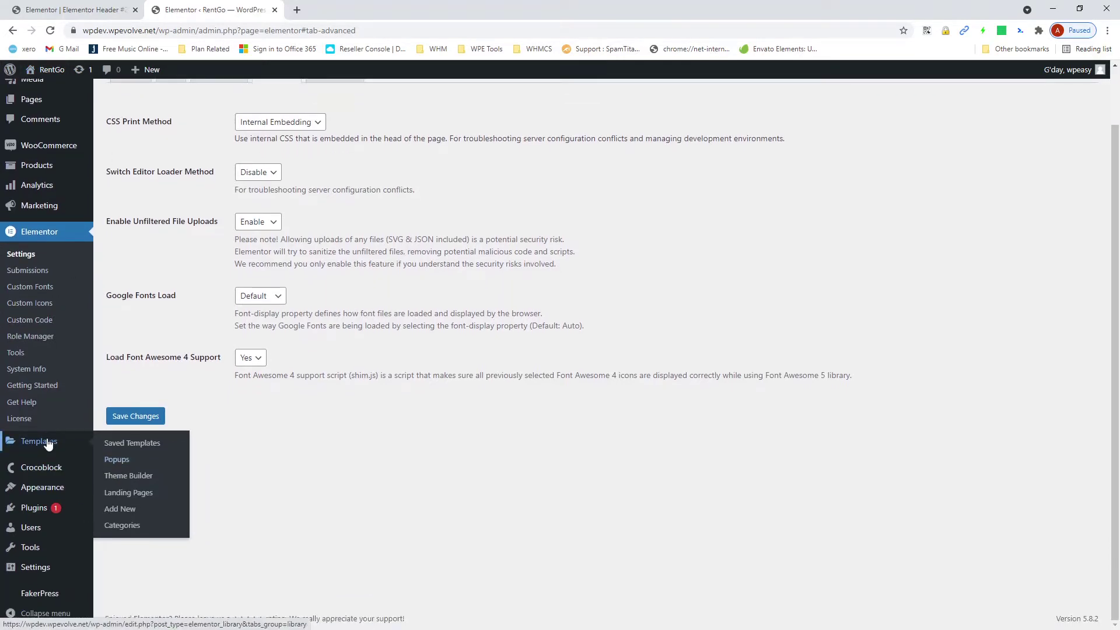
click(140, 478)
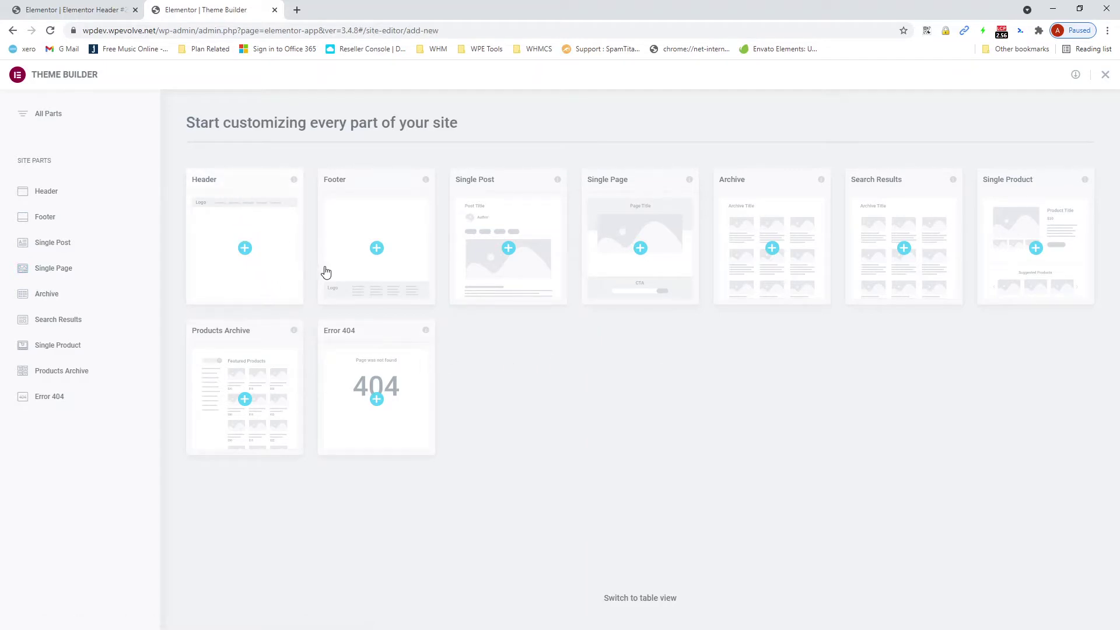
click(246, 251)
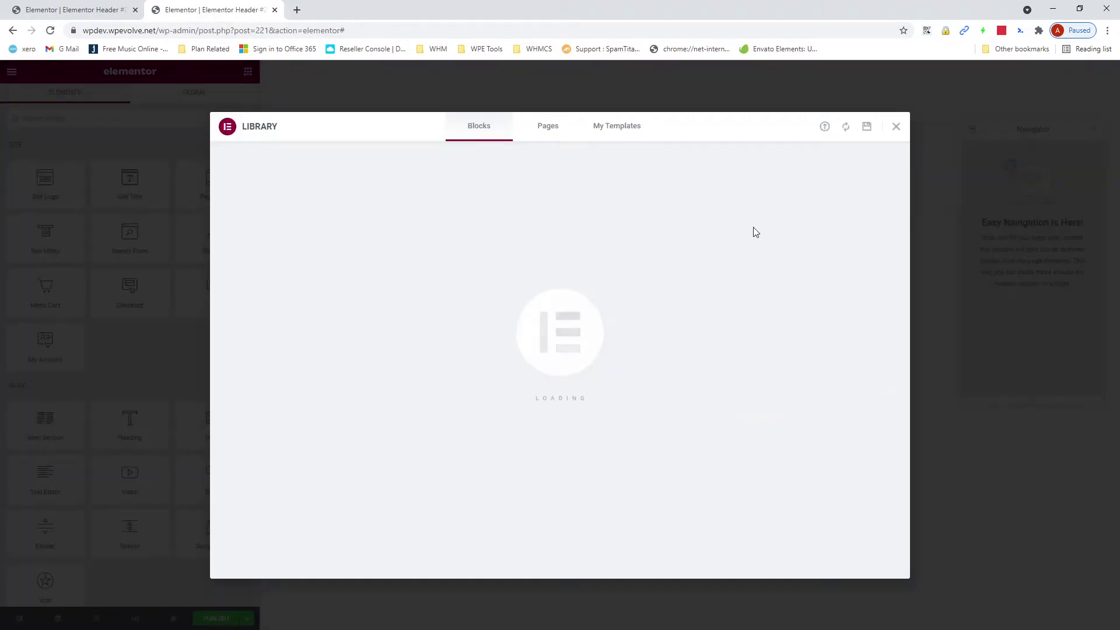
Look through the ready-made header blocks in the template library and close it without inserting one
scroll(573, 265, down, 7)
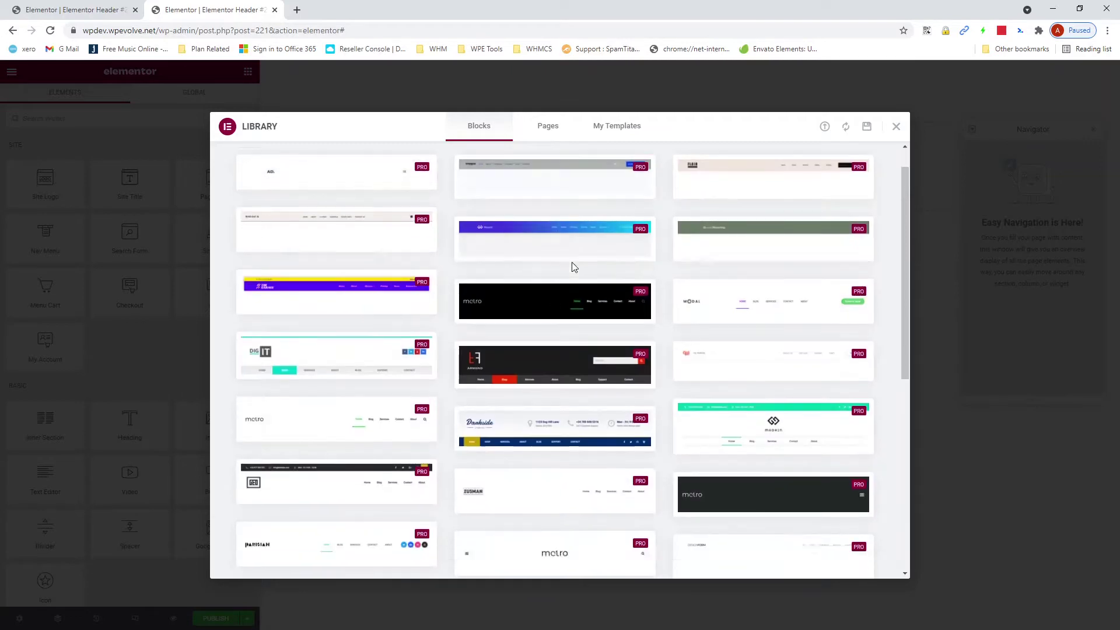
scroll(574, 273, up, 8)
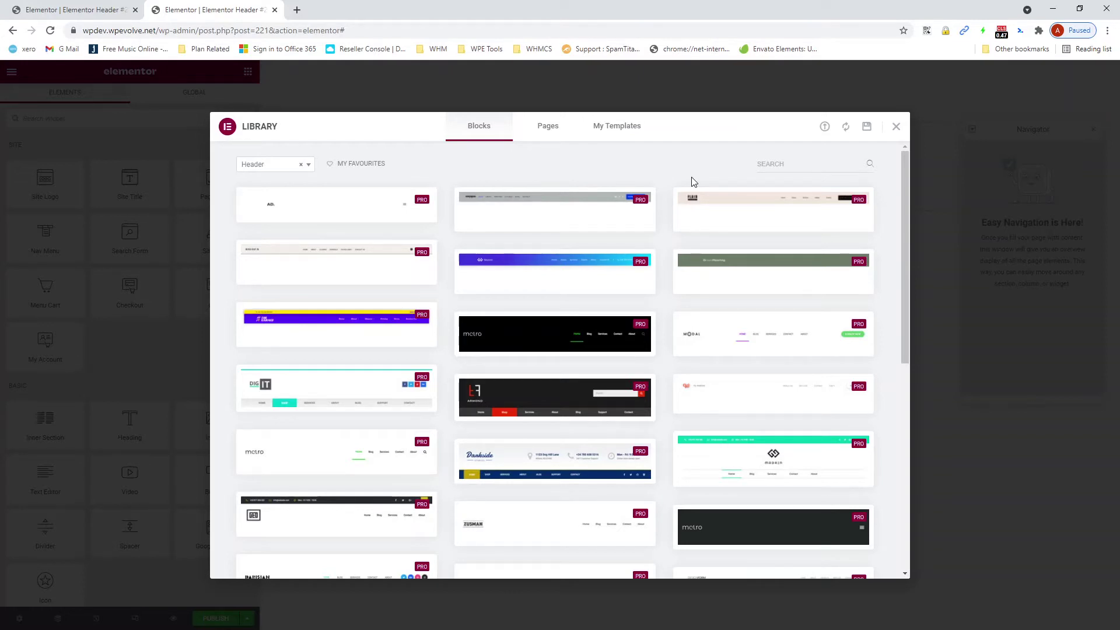
scroll(700, 243, down, 6)
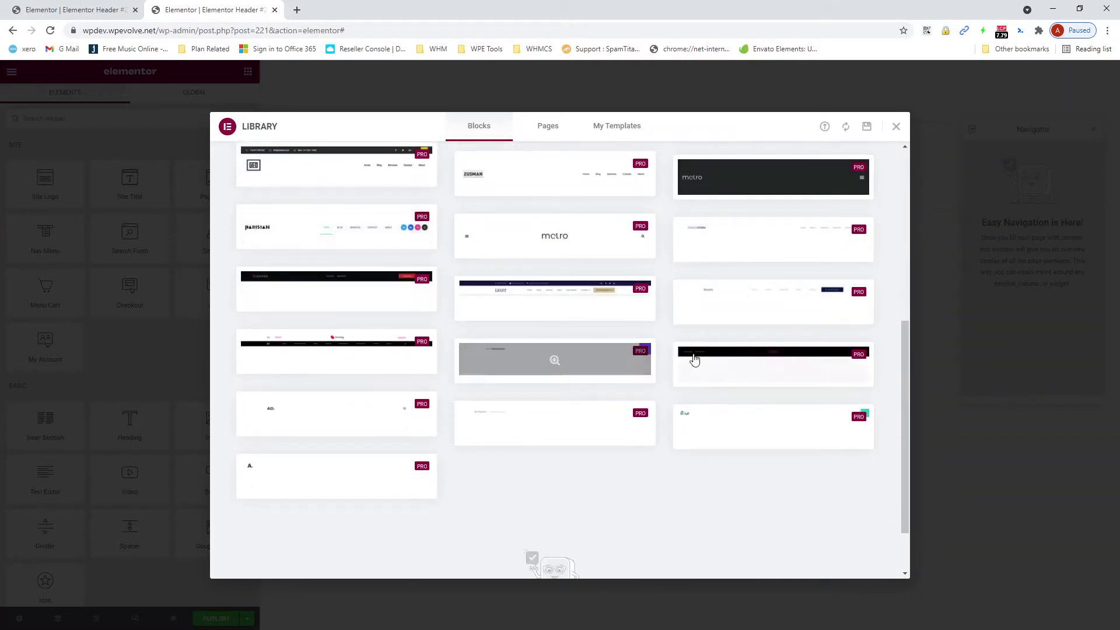
scroll(691, 356, up, 6)
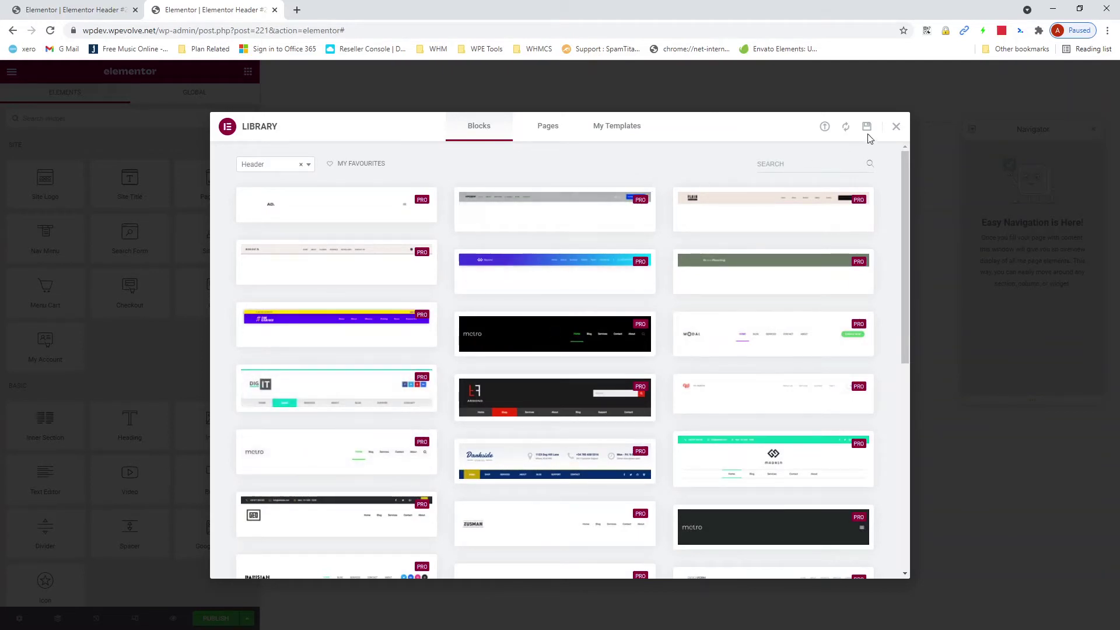
click(897, 130)
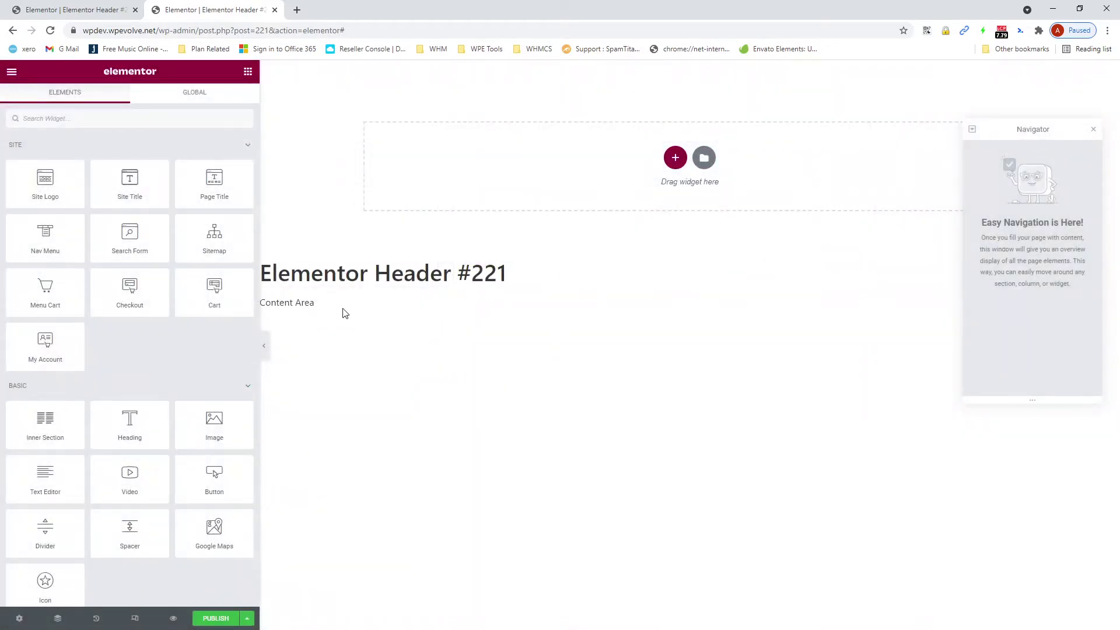
Change the header template's title to "Standard Header" in its general settings
drag(270, 274, 503, 273)
click(334, 284)
drag(261, 274, 430, 273)
click(20, 619)
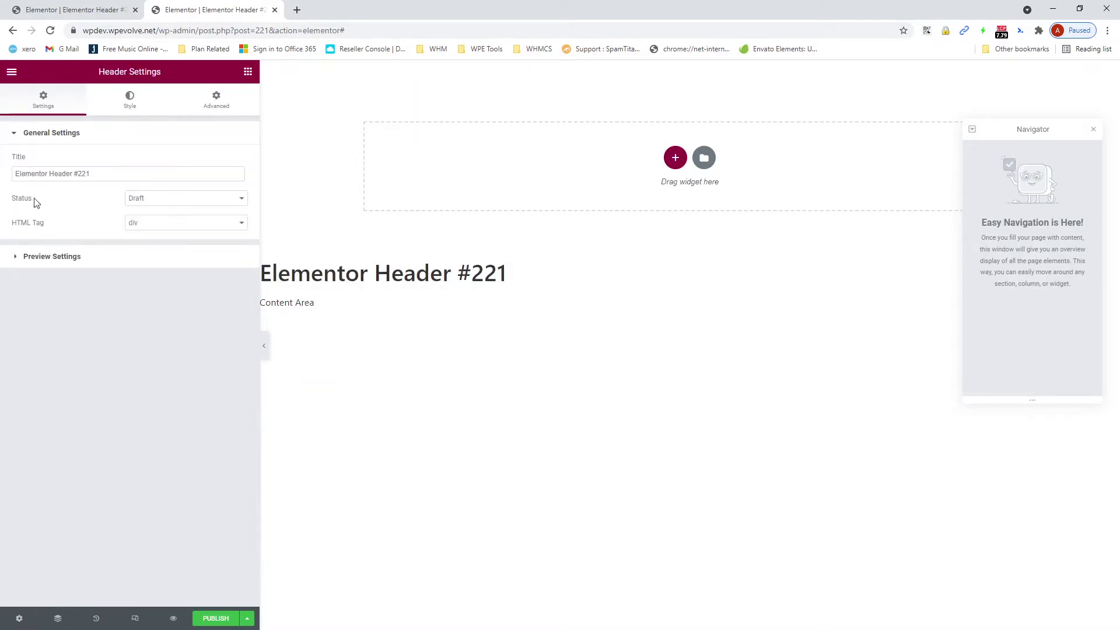
drag(101, 172, 2, 169)
text(St)
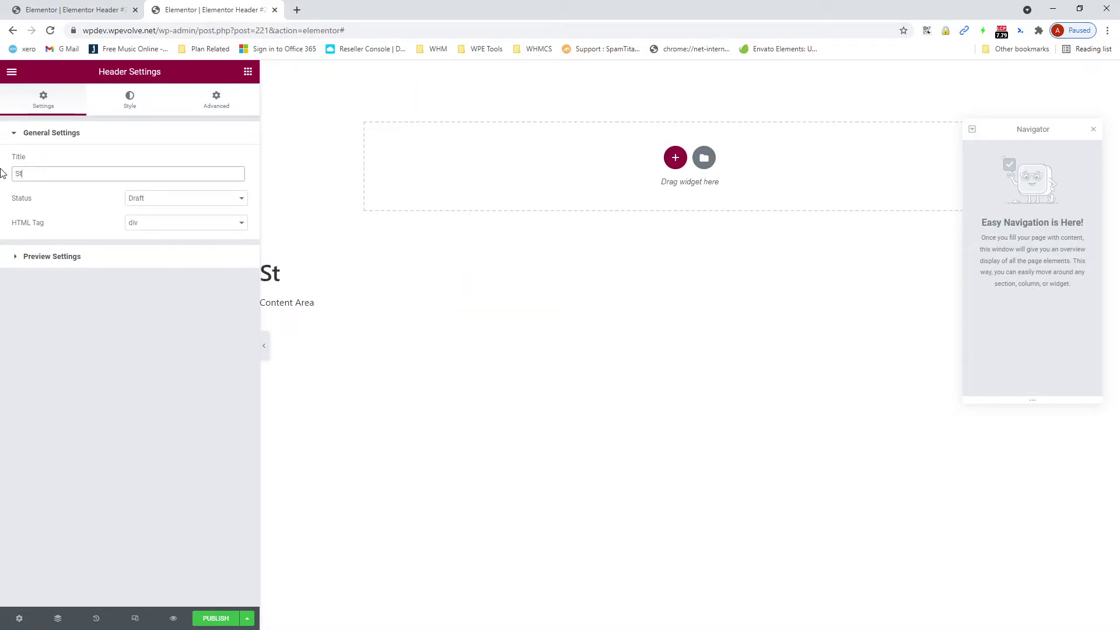
text(andard Header)
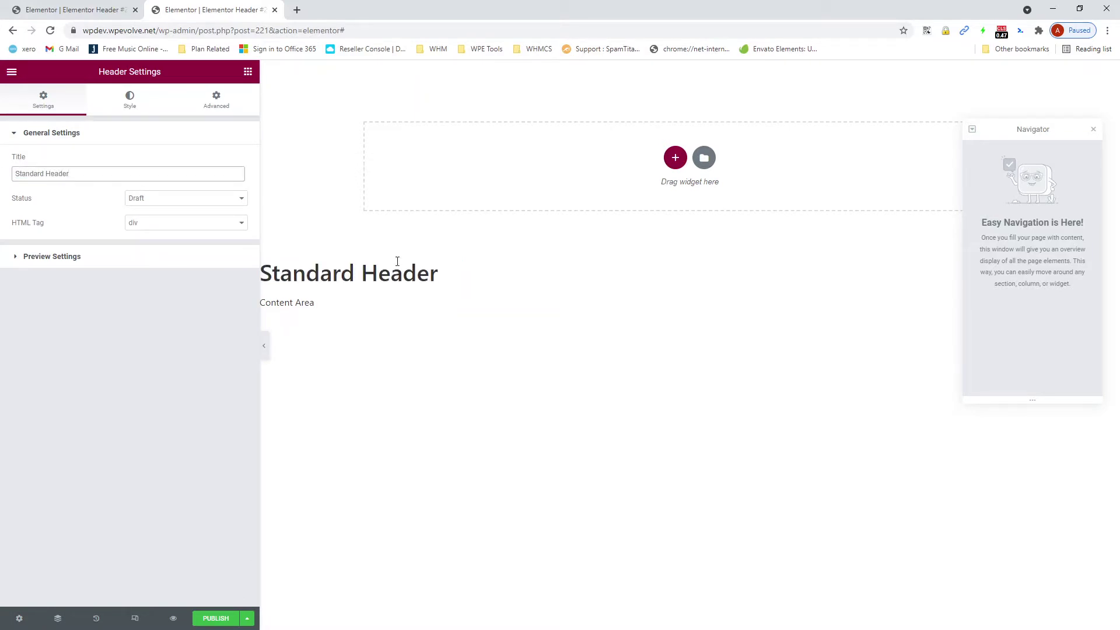
click(433, 315)
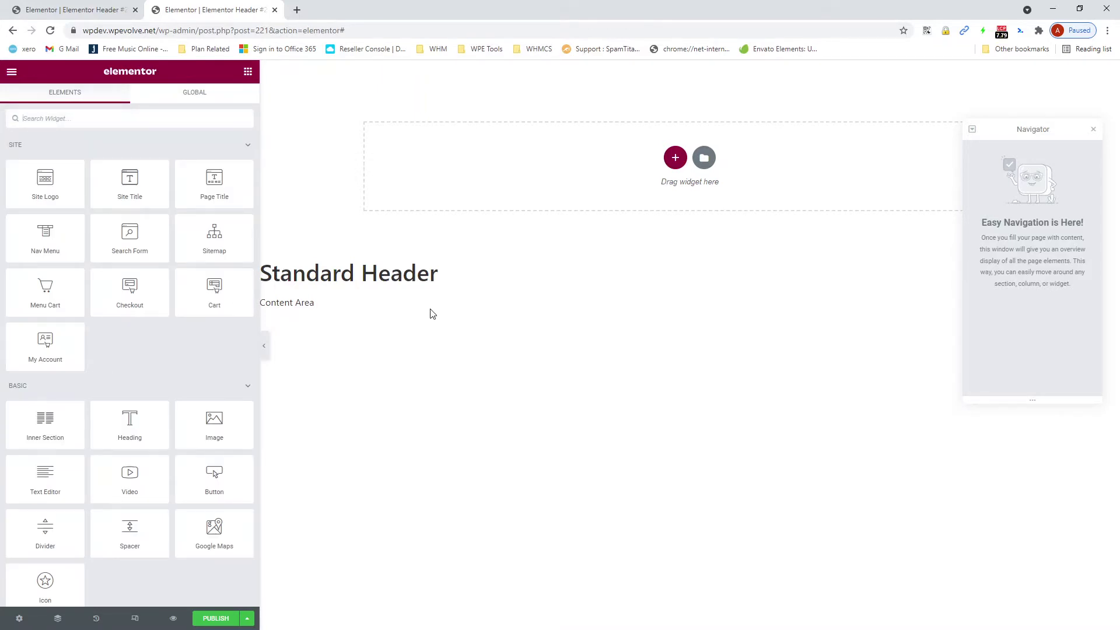
Examine the site logo and its media file details under Site Identity, and return to the header template without replacing the image
click(12, 72)
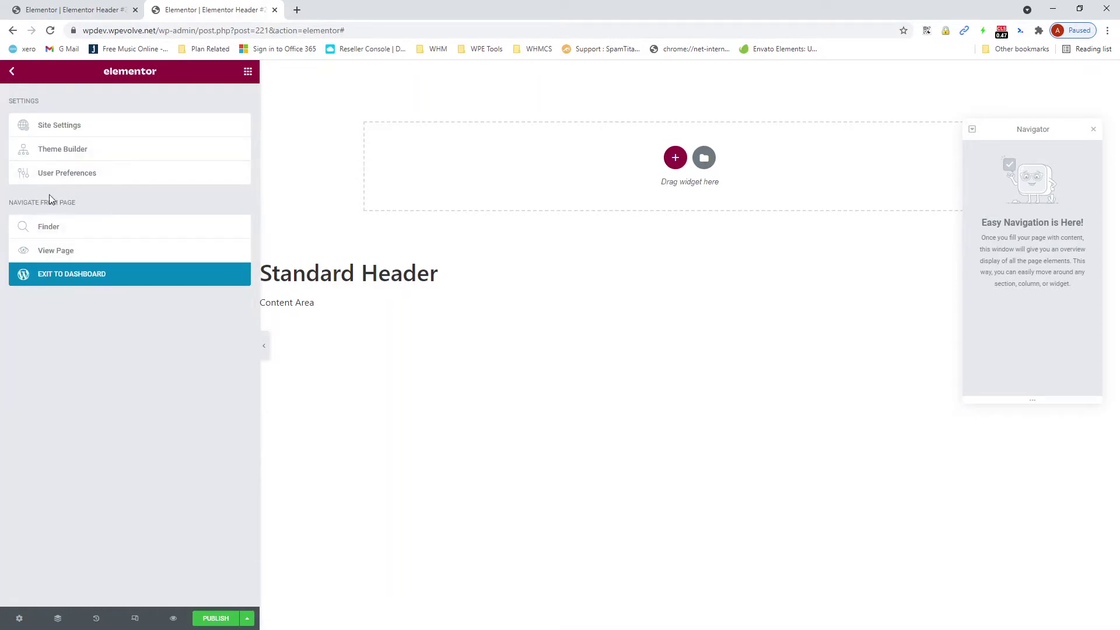
click(56, 126)
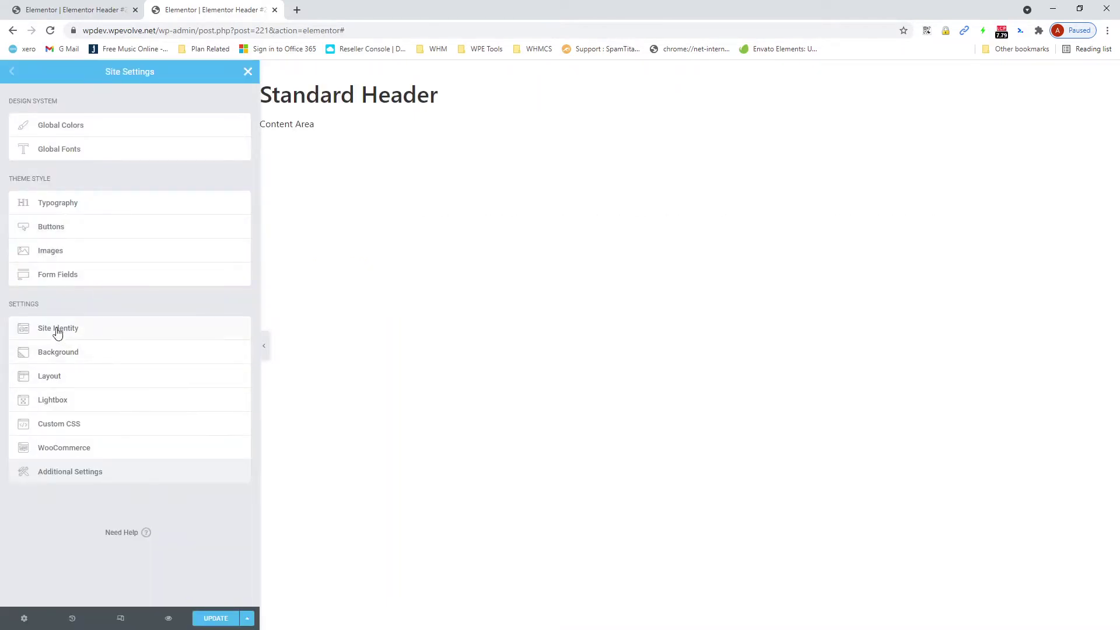
click(57, 332)
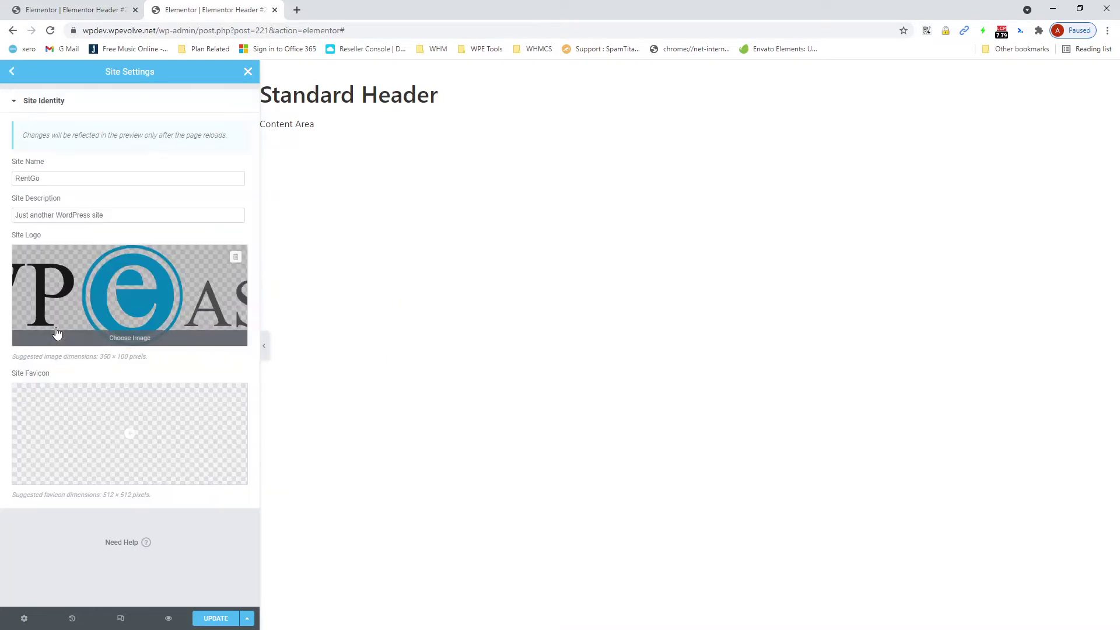
click(140, 297)
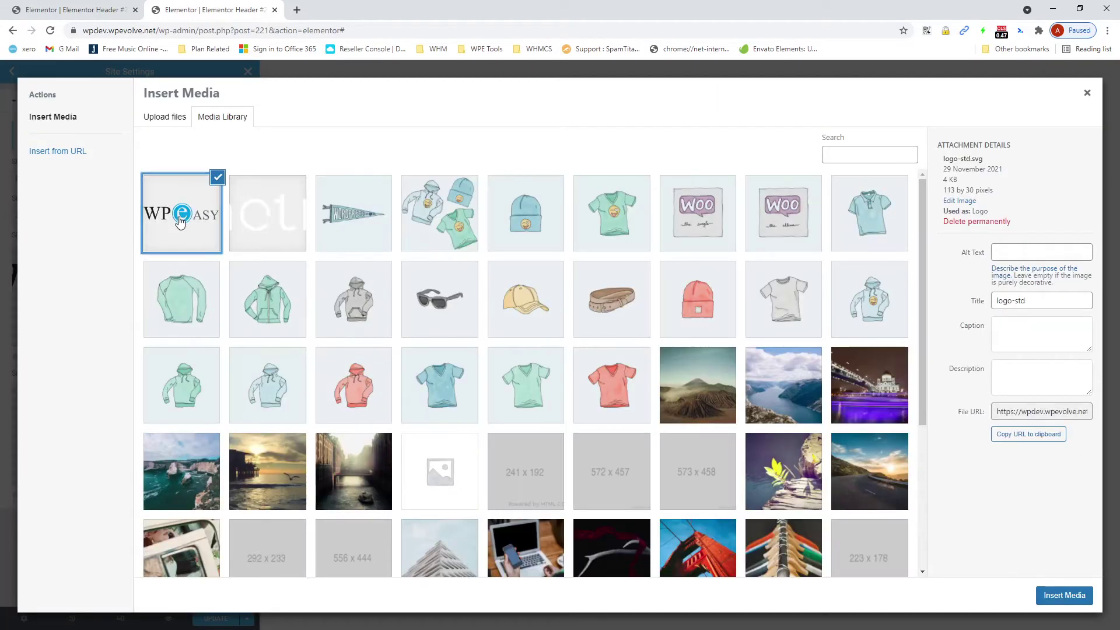
click(180, 222)
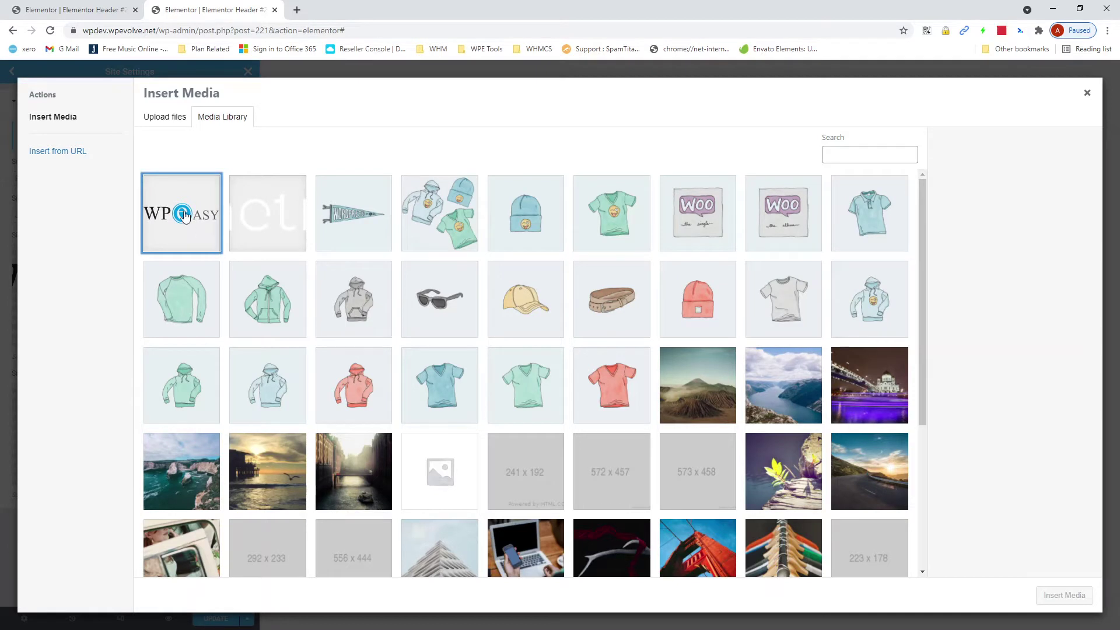
click(183, 217)
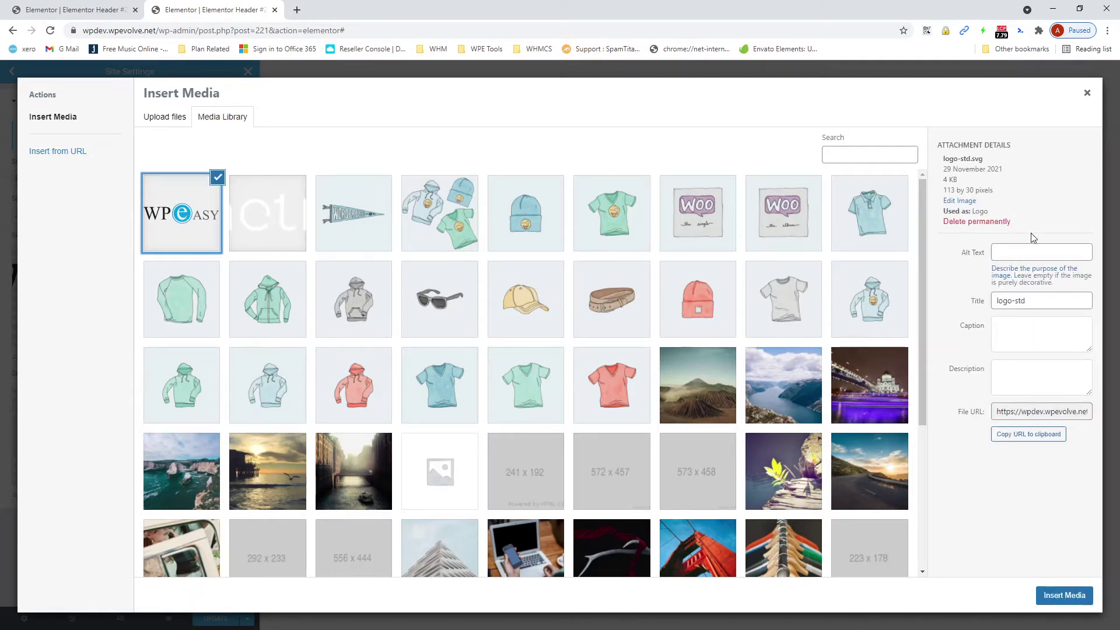
double_click(972, 159)
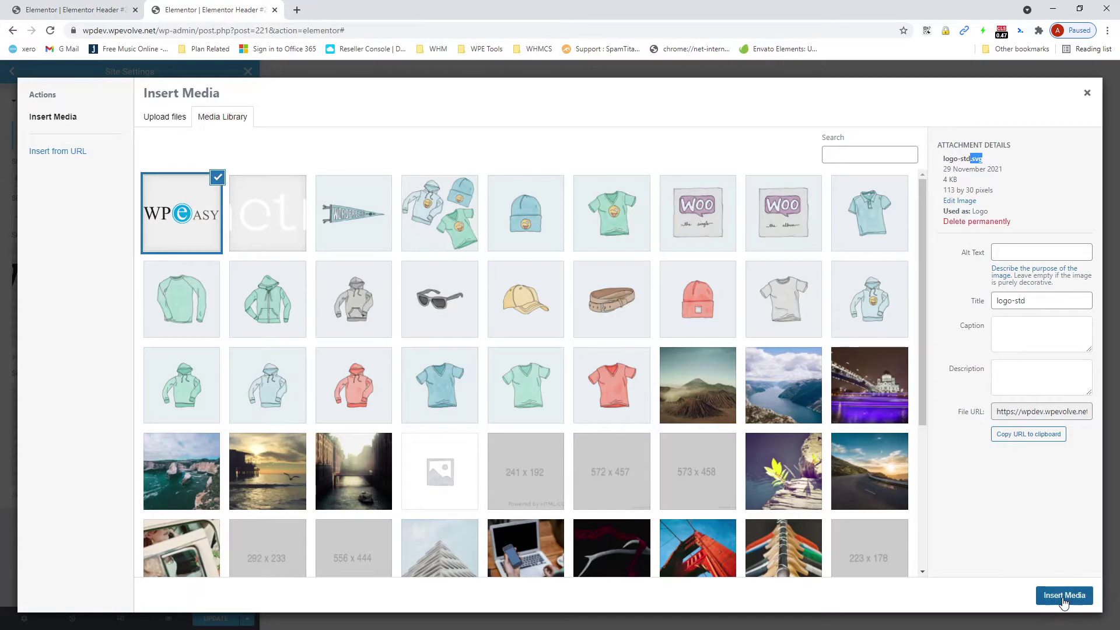
click(1087, 93)
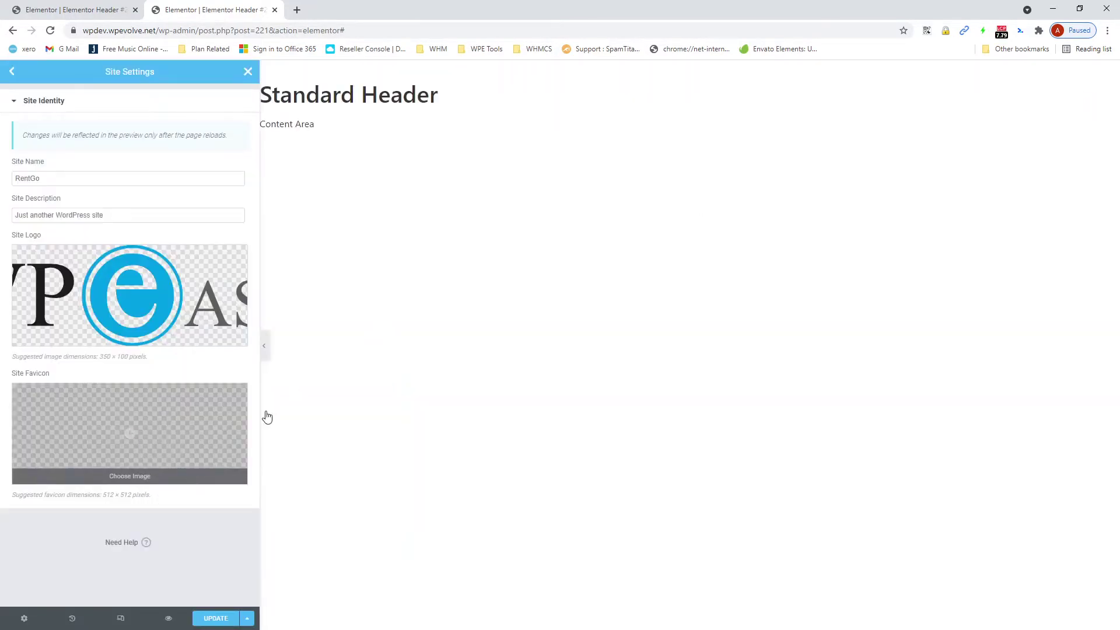
click(13, 72)
click(248, 71)
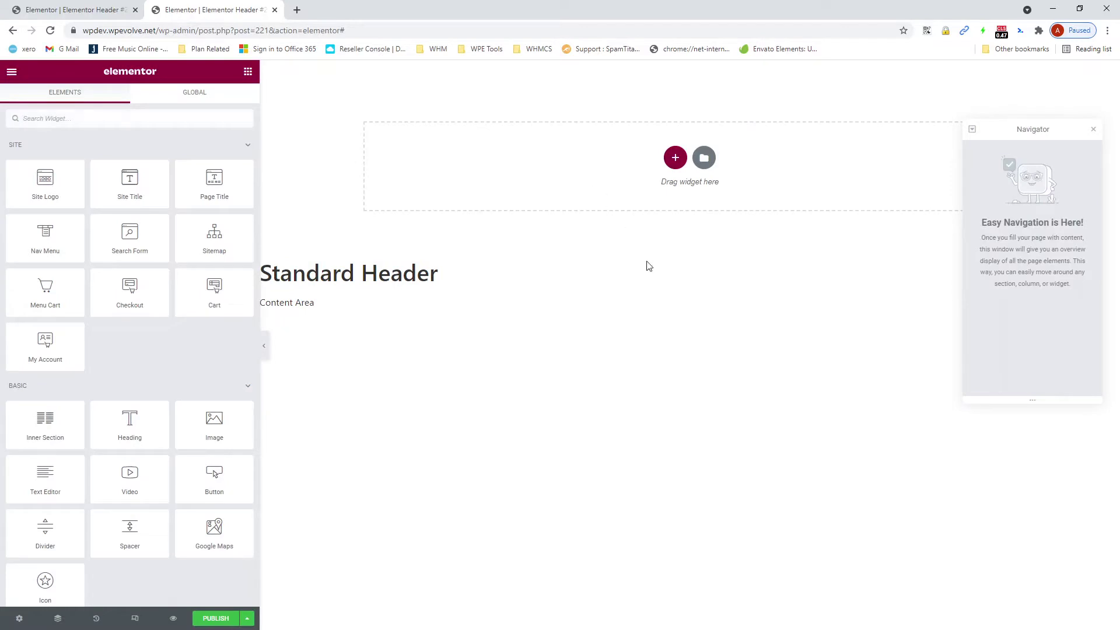
Add a single-column section to the header and set its content width to Full Width
click(676, 158)
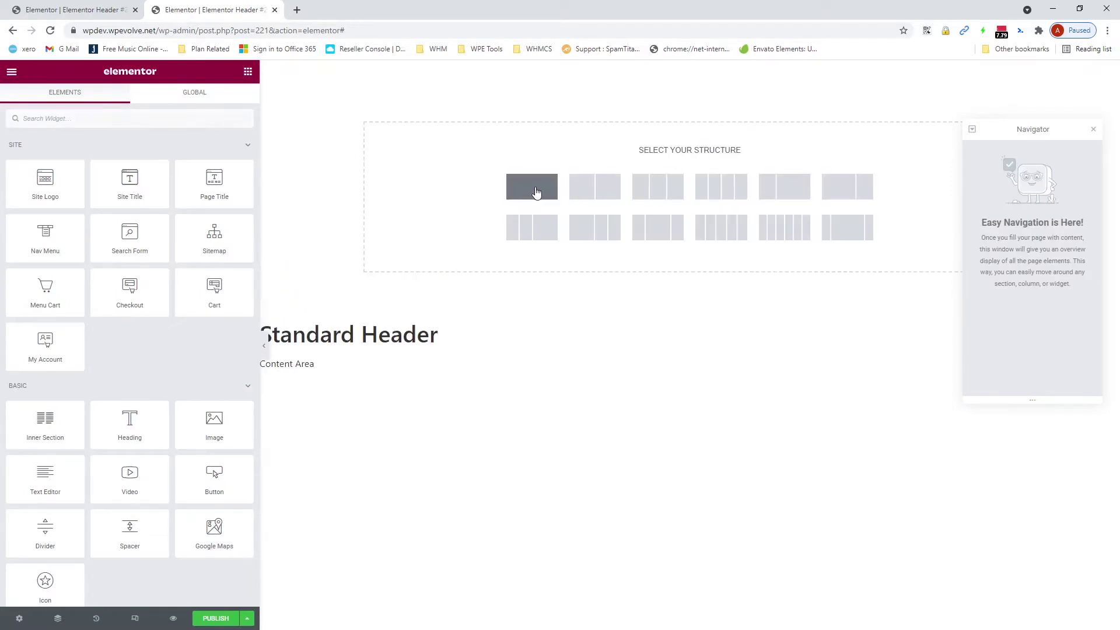
click(536, 192)
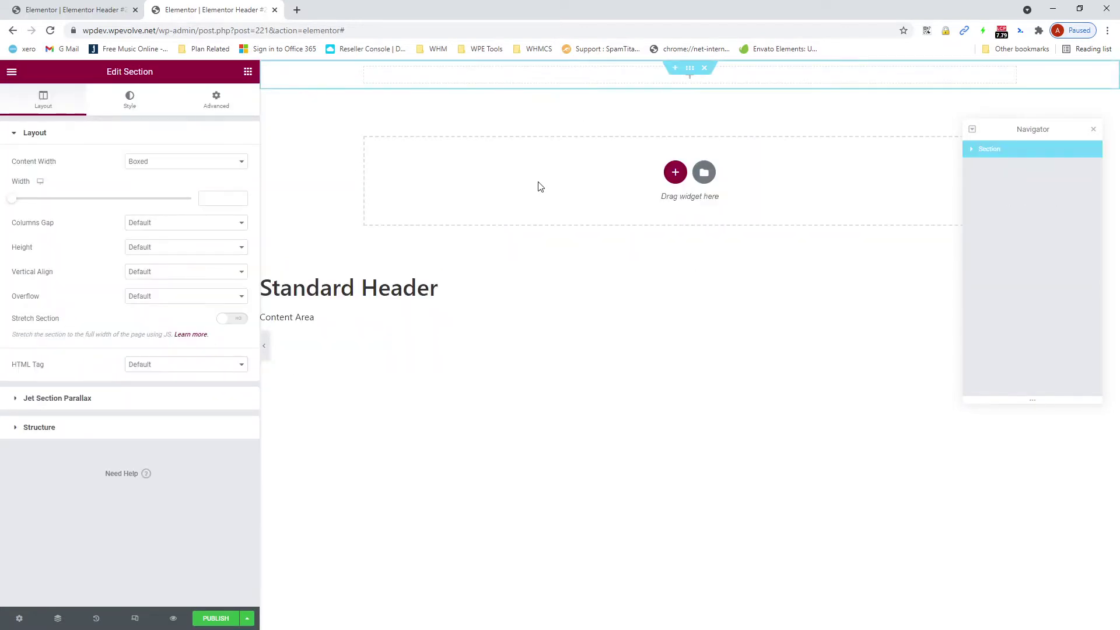
click(182, 163)
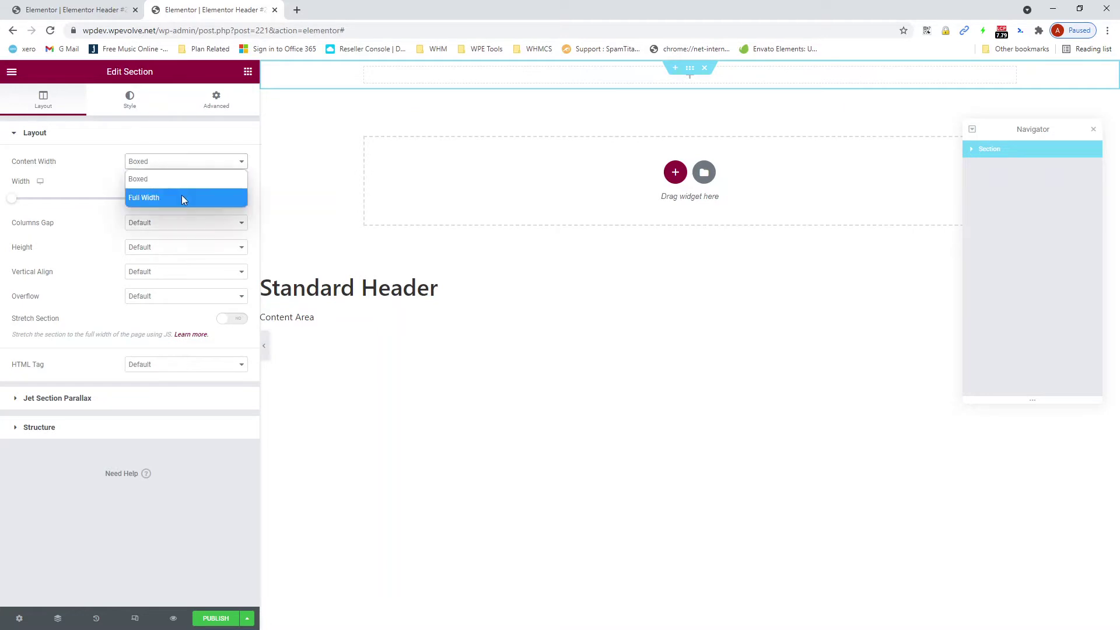
click(181, 196)
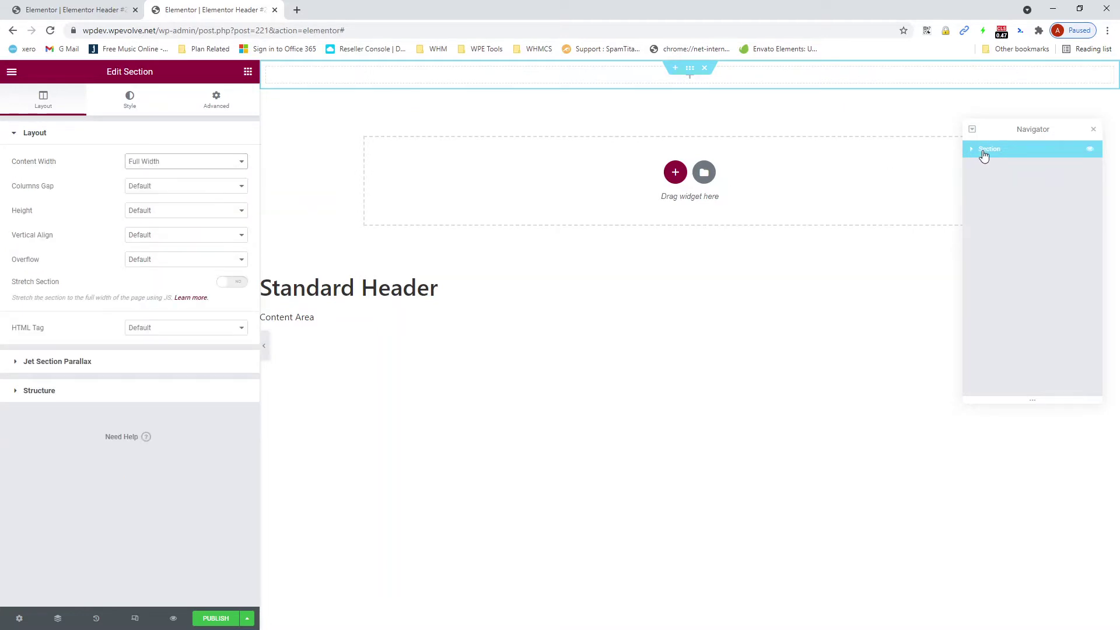
Rename the new section "Desktop" in the Navigator
double_click(985, 150)
key(BackSpace)
text(Desktop)
key(Return)
Hide the Desktop section on mobile and tablet through its responsive visibility settings
click(211, 104)
click(101, 394)
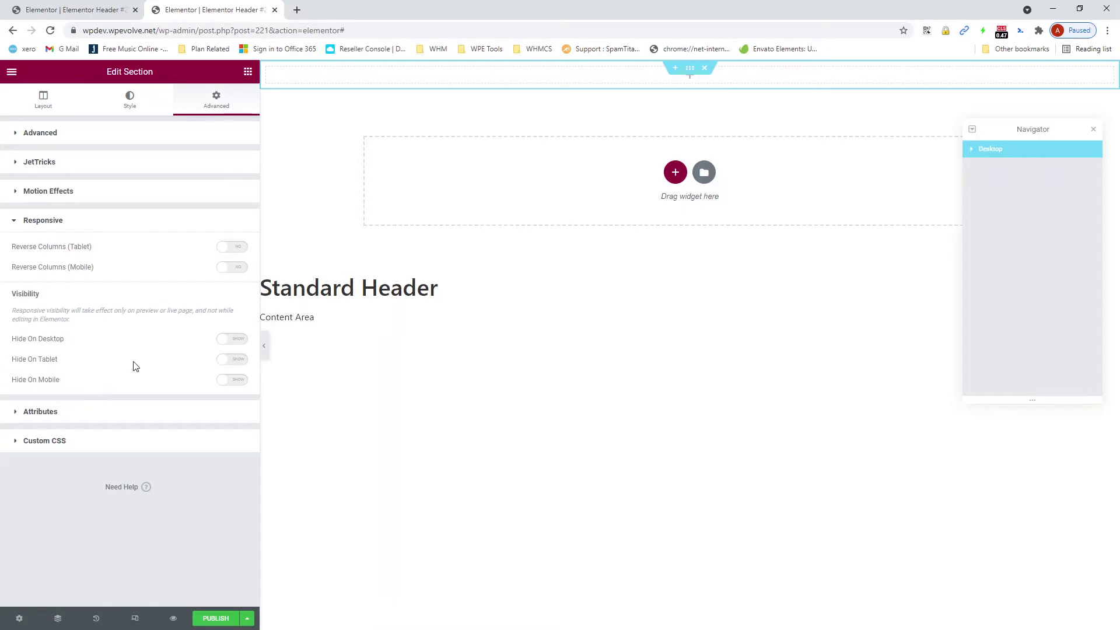
click(227, 381)
click(226, 360)
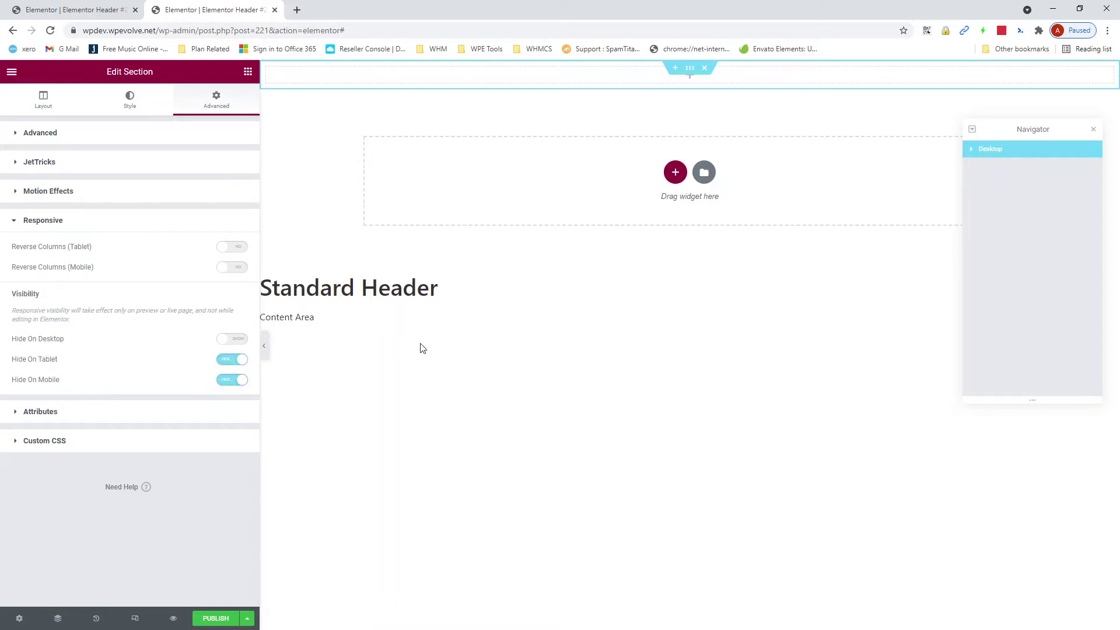
Give the Desktop section a classic background in dark grey (#636363), starting from the global Black colour
click(532, 365)
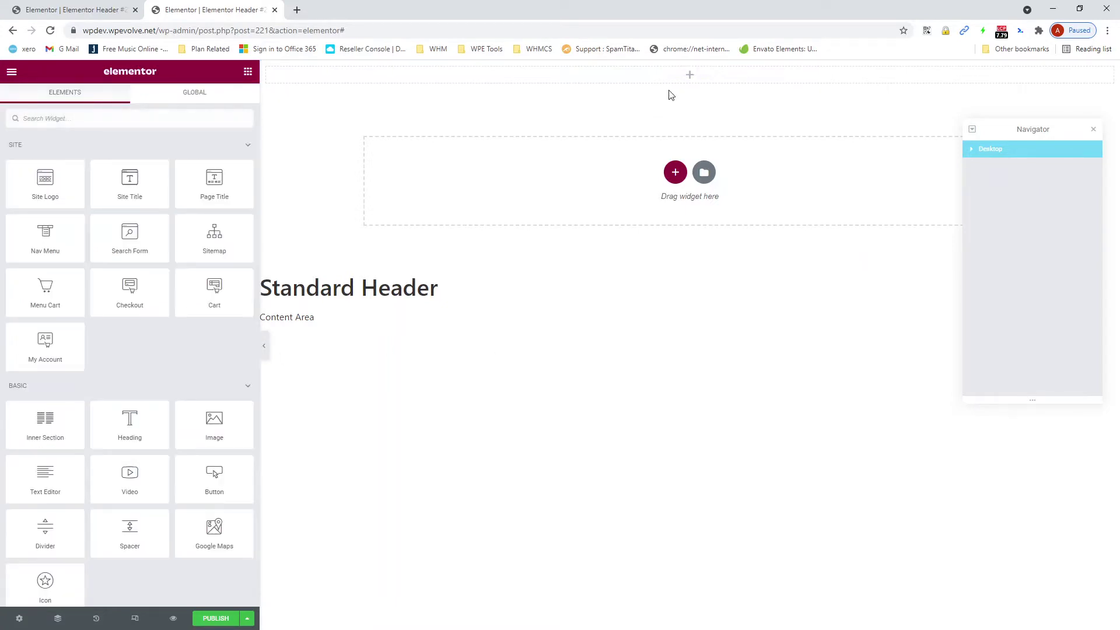
click(677, 77)
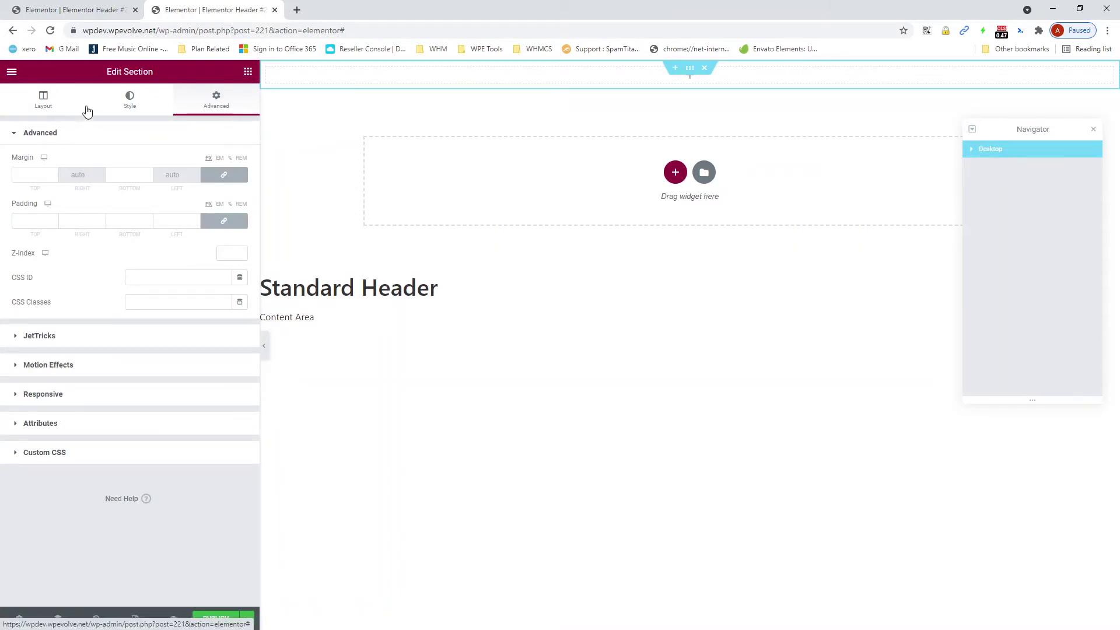
click(130, 99)
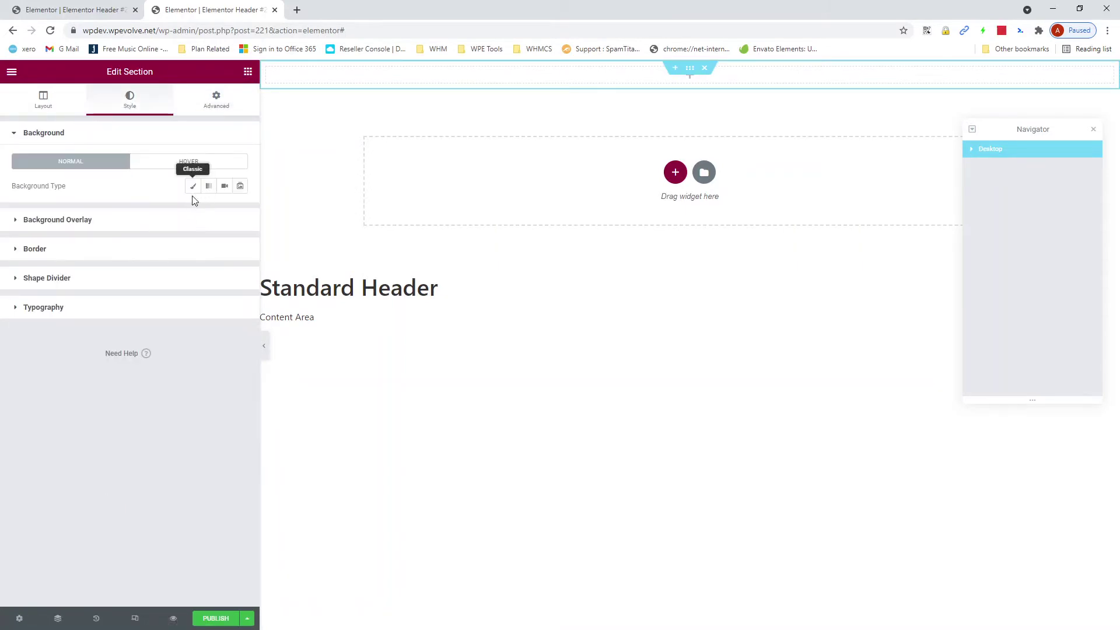
click(192, 186)
click(224, 211)
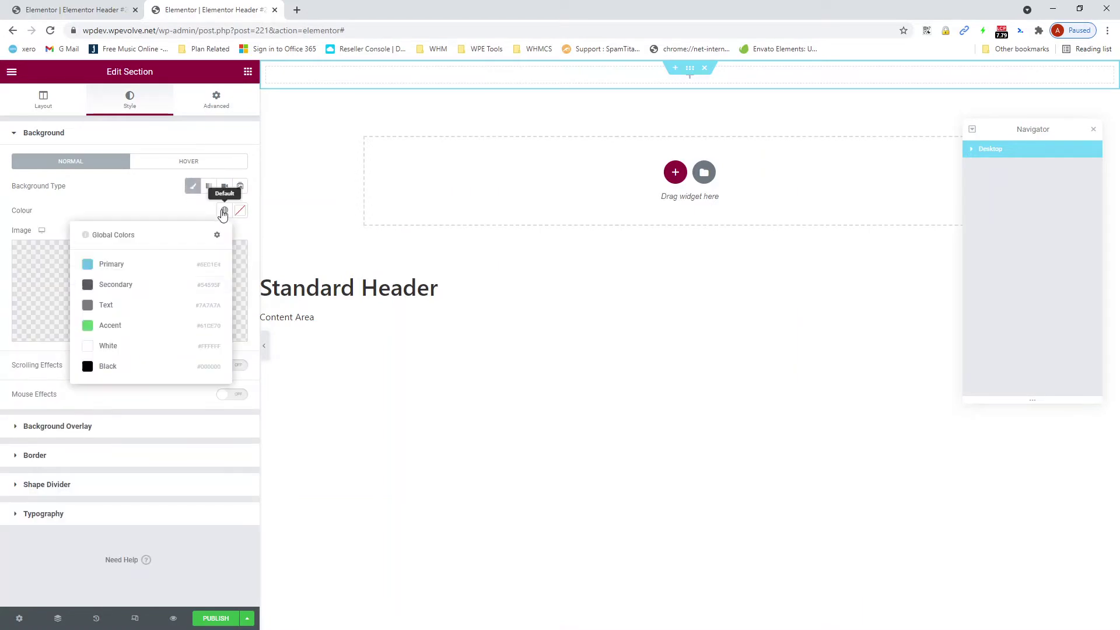
click(127, 368)
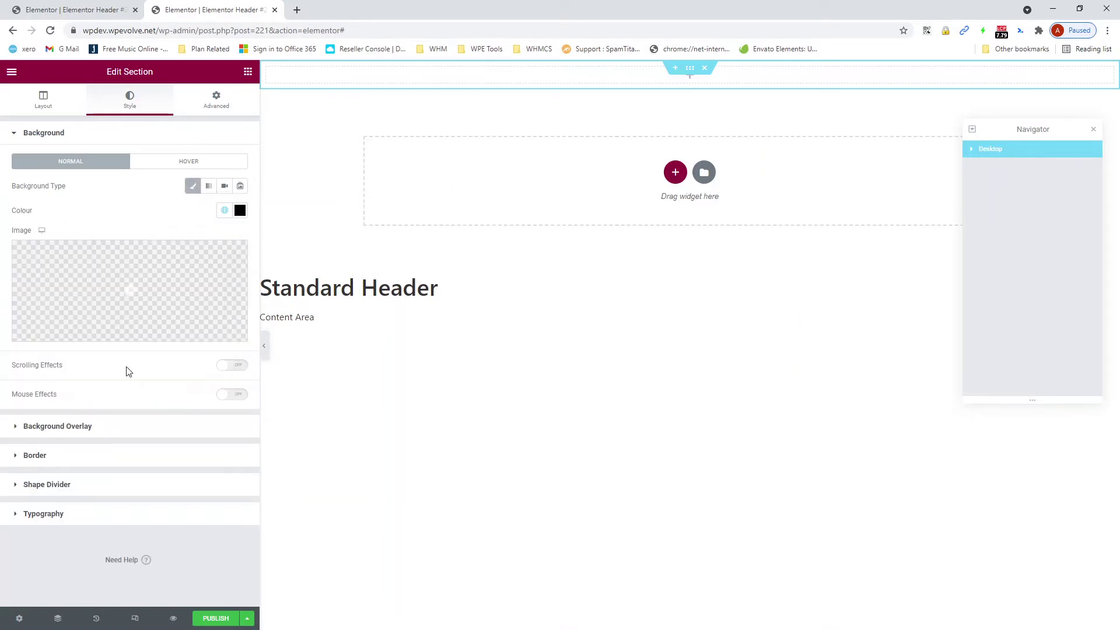
click(239, 210)
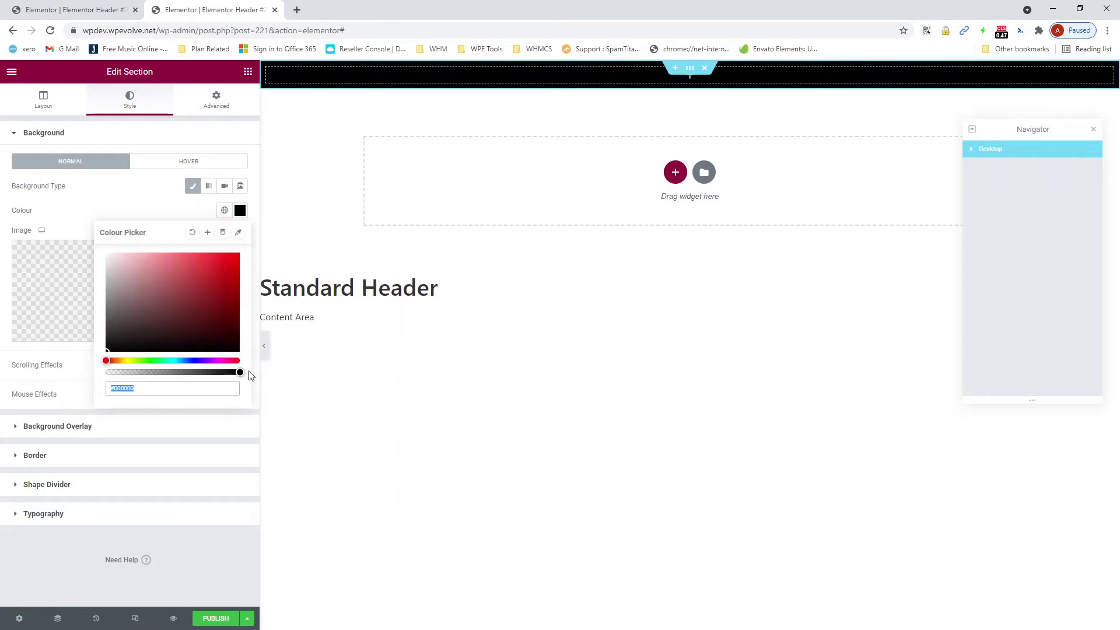
drag(105, 350, 98, 318)
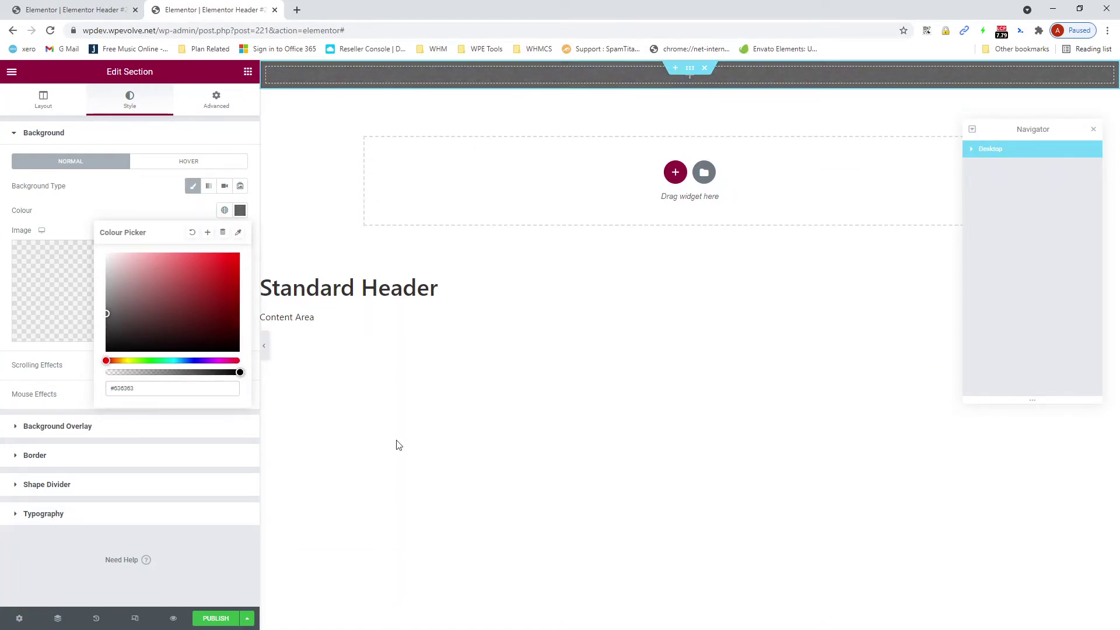
click(397, 446)
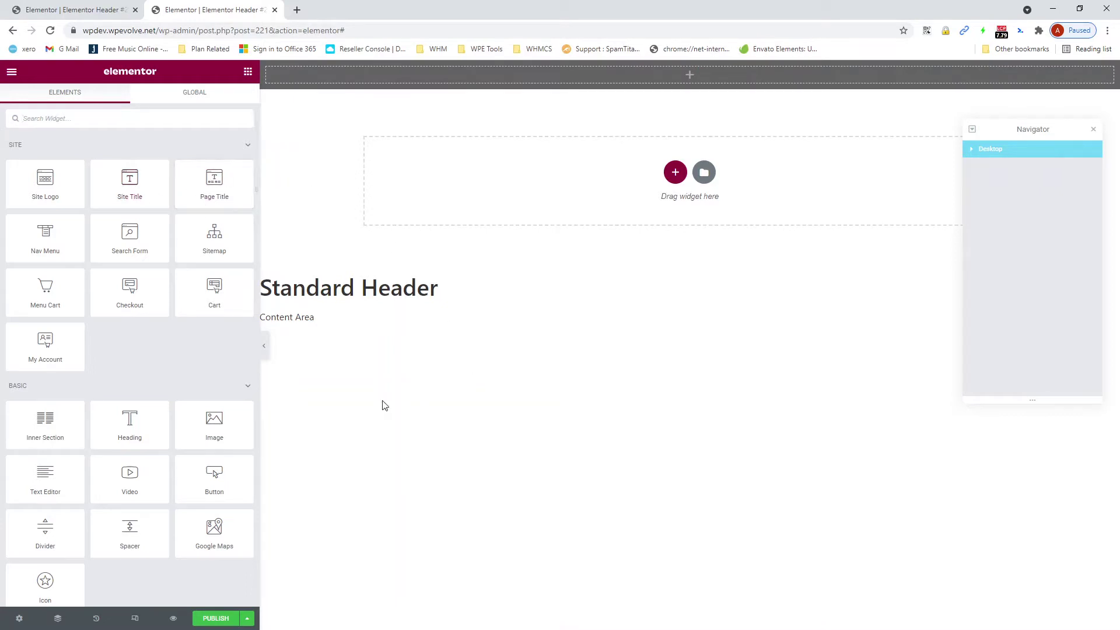
Add a Site Logo widget to the Desktop section and a Nav Menu widget below it
drag(48, 190, 334, 73)
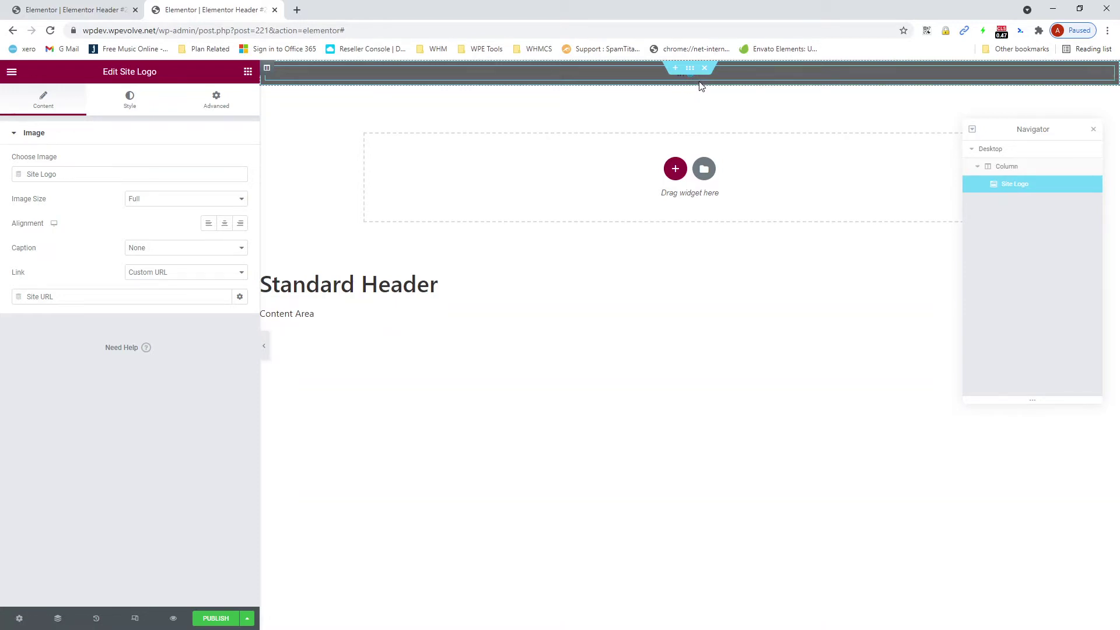
click(248, 72)
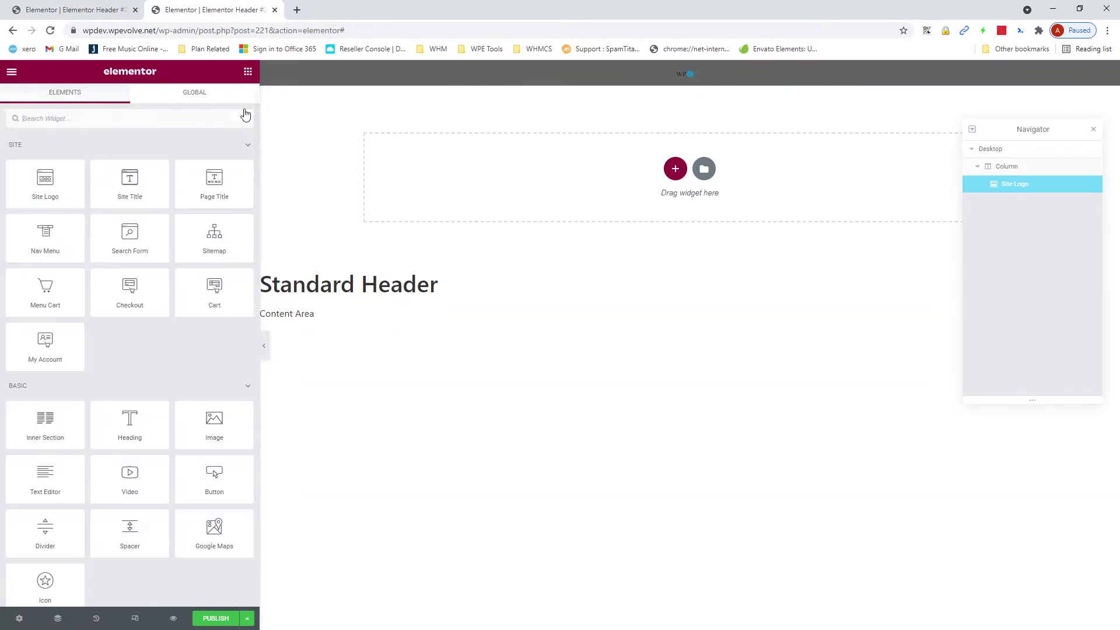
drag(45, 236, 713, 91)
drag(38, 233, 684, 83)
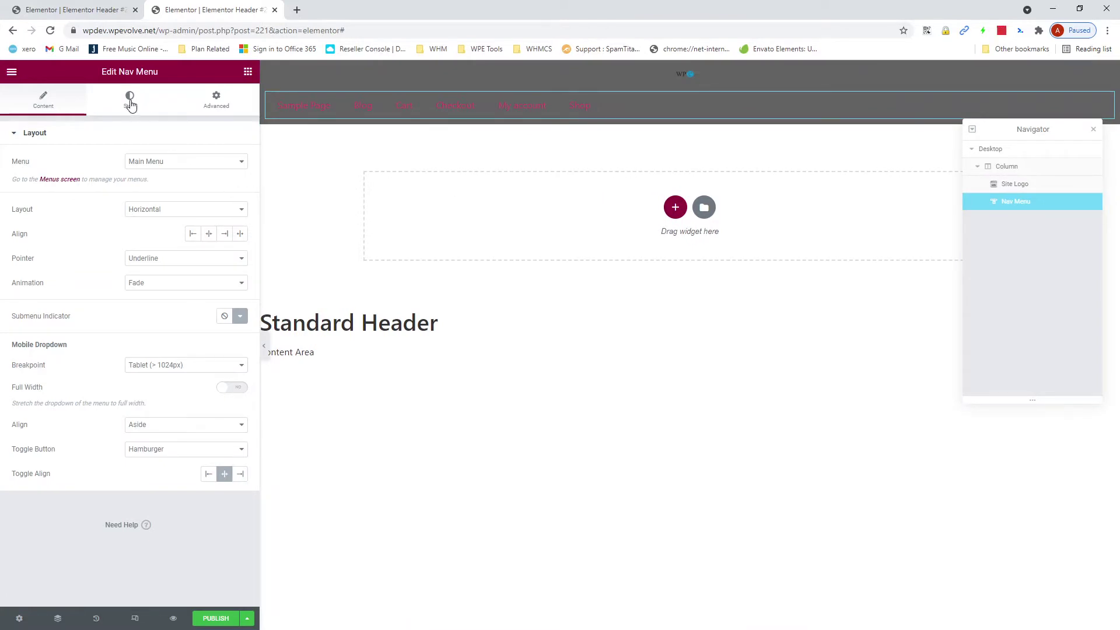
Find the Social Icons widget and place it below the navigation menu in the Desktop section
click(248, 72)
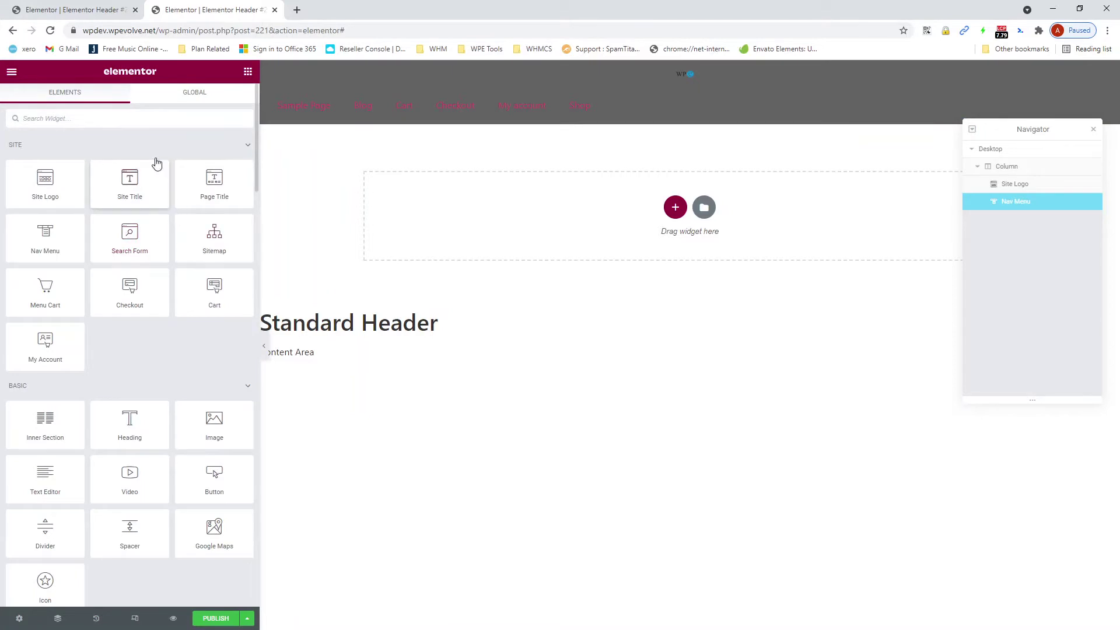
click(127, 120)
text(soci)
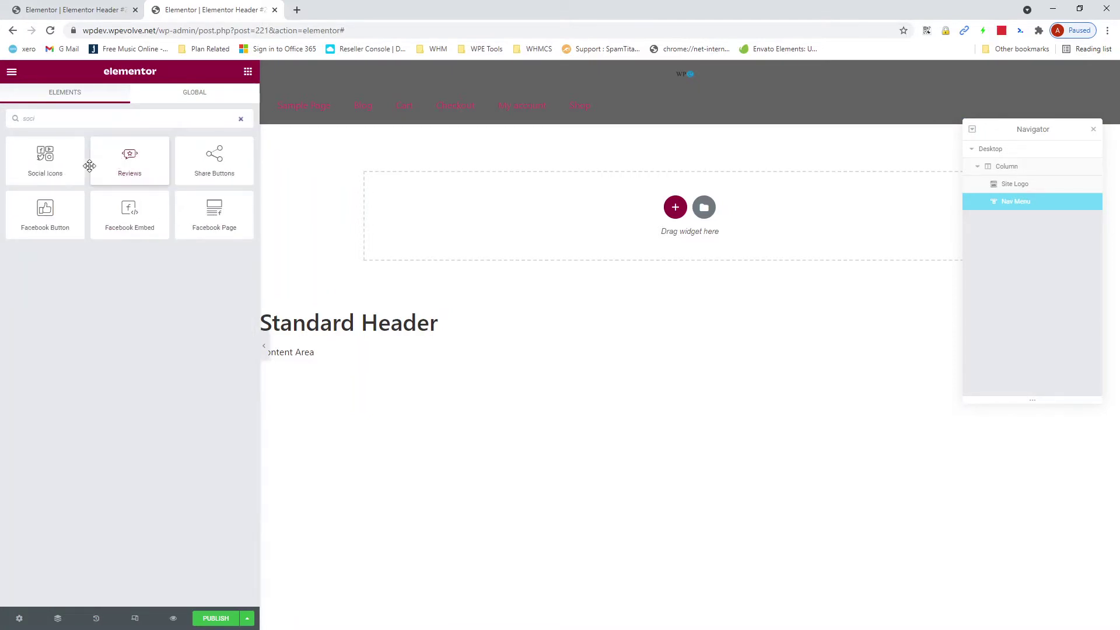
drag(58, 162, 797, 121)
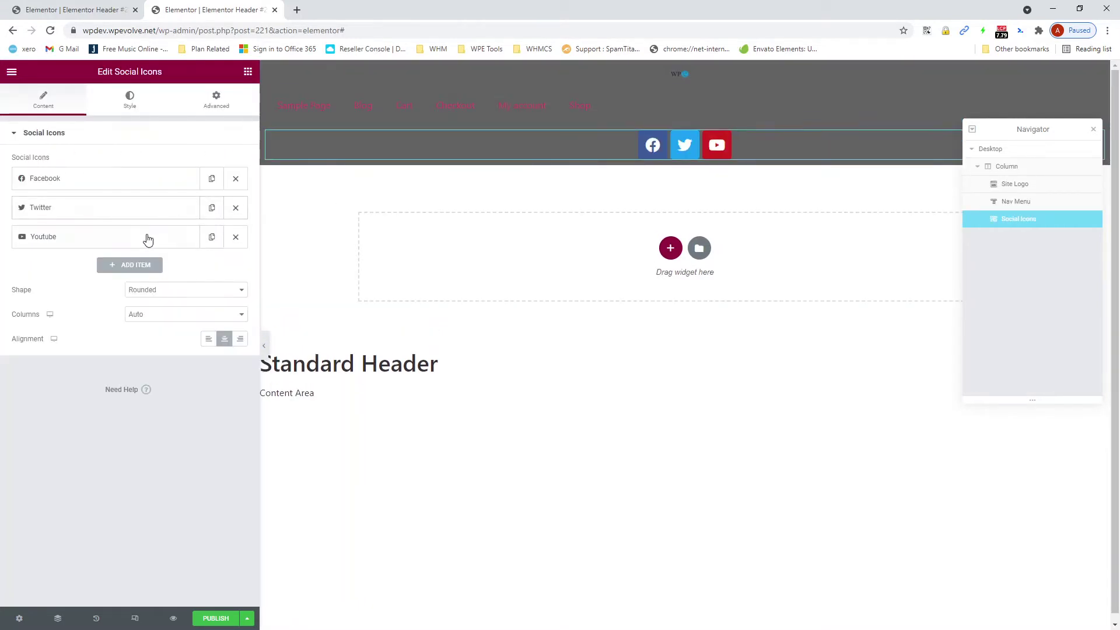
Reduce the size of the social icons to 13
click(129, 104)
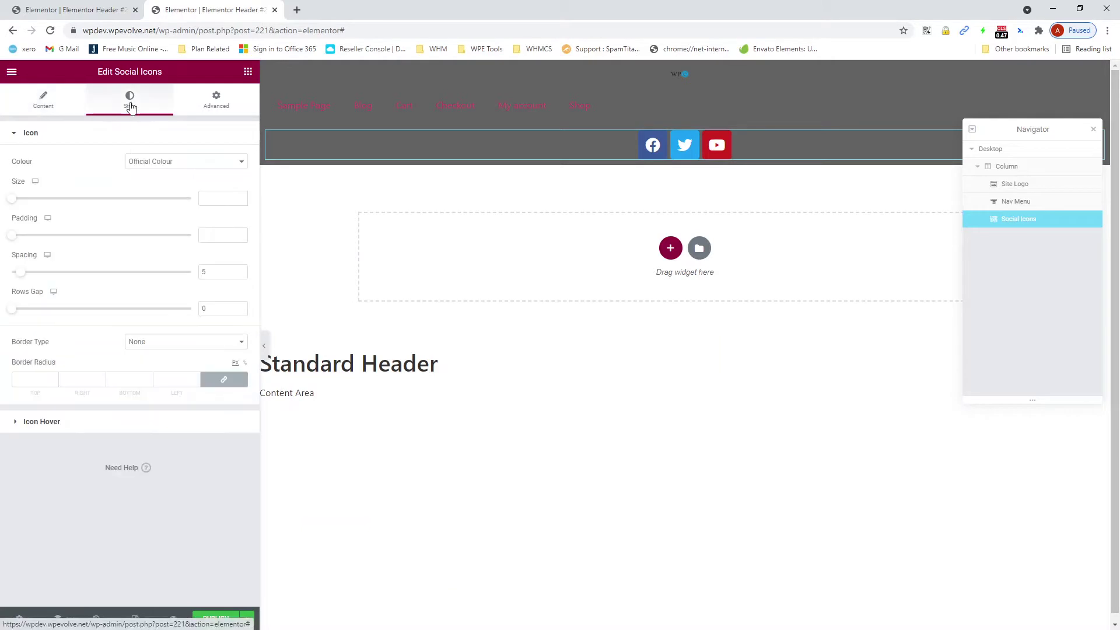
click(14, 199)
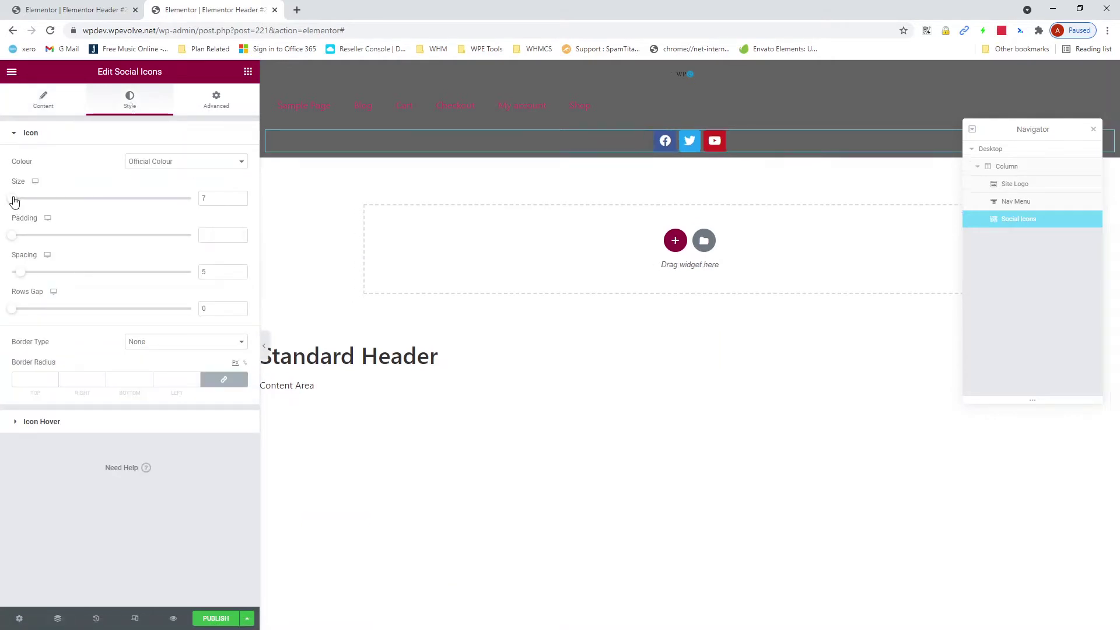
drag(14, 201, 17, 202)
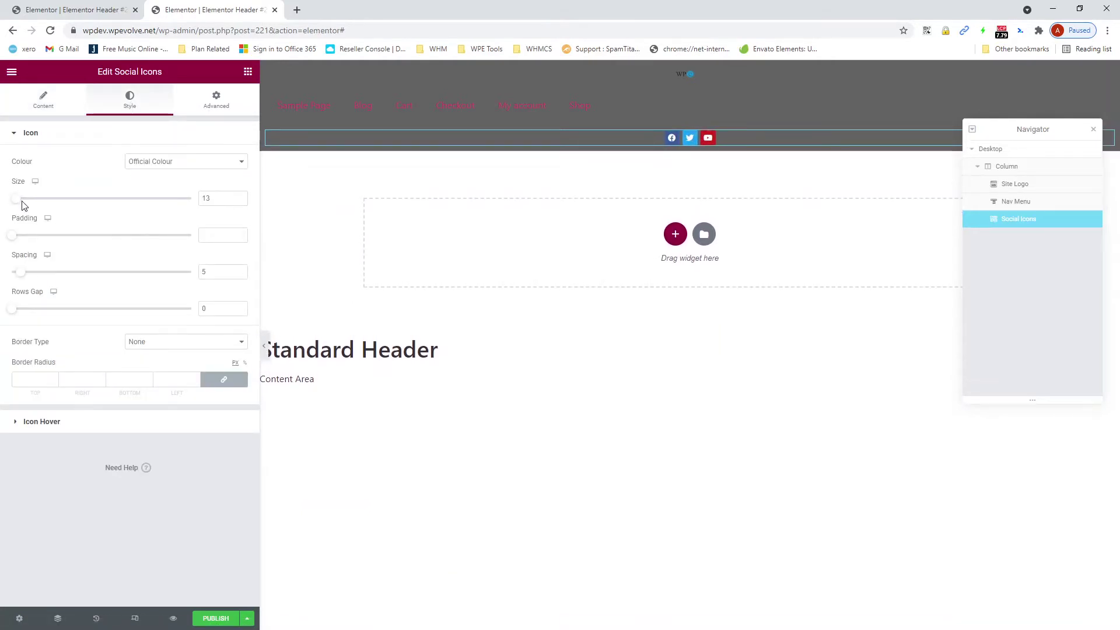
Find the basic Button widget and add it below the social icons in the Desktop section
click(247, 71)
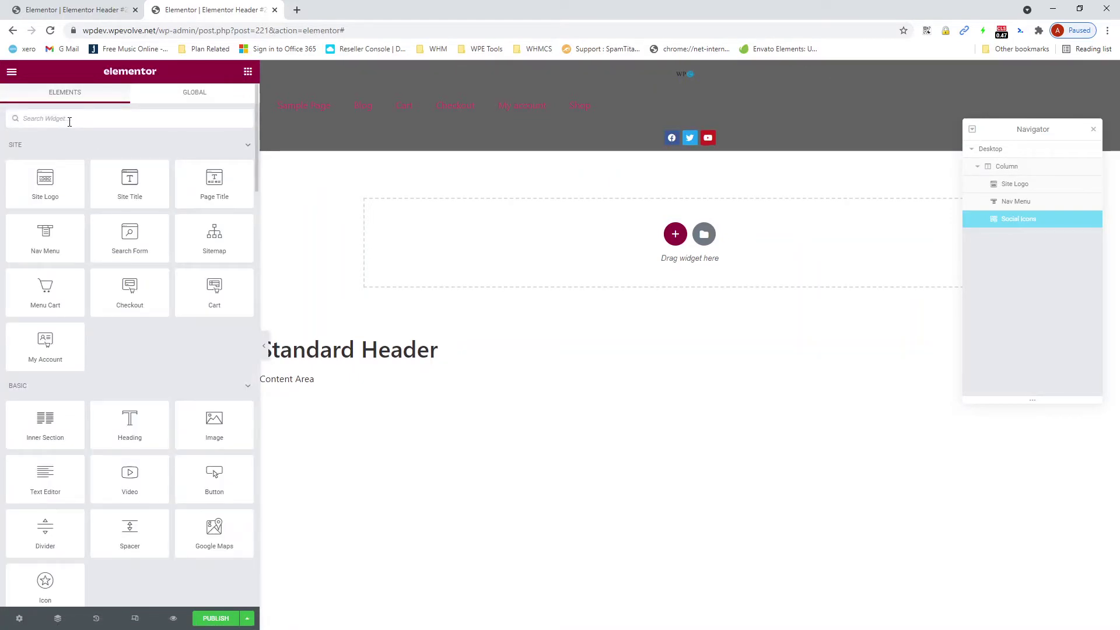
text(but)
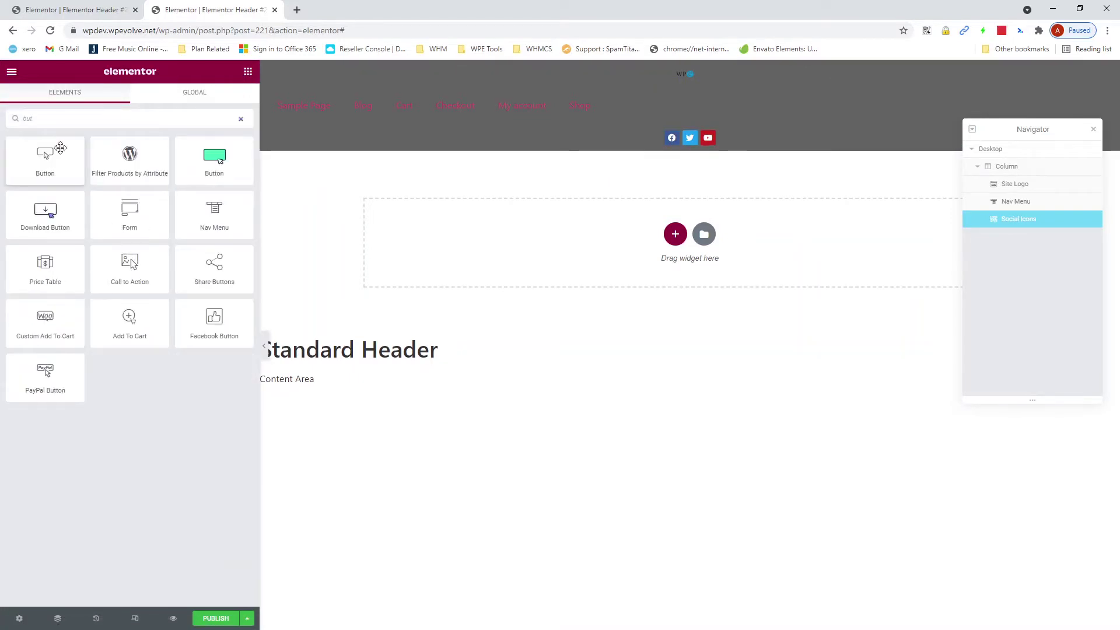
drag(45, 157, 635, 141)
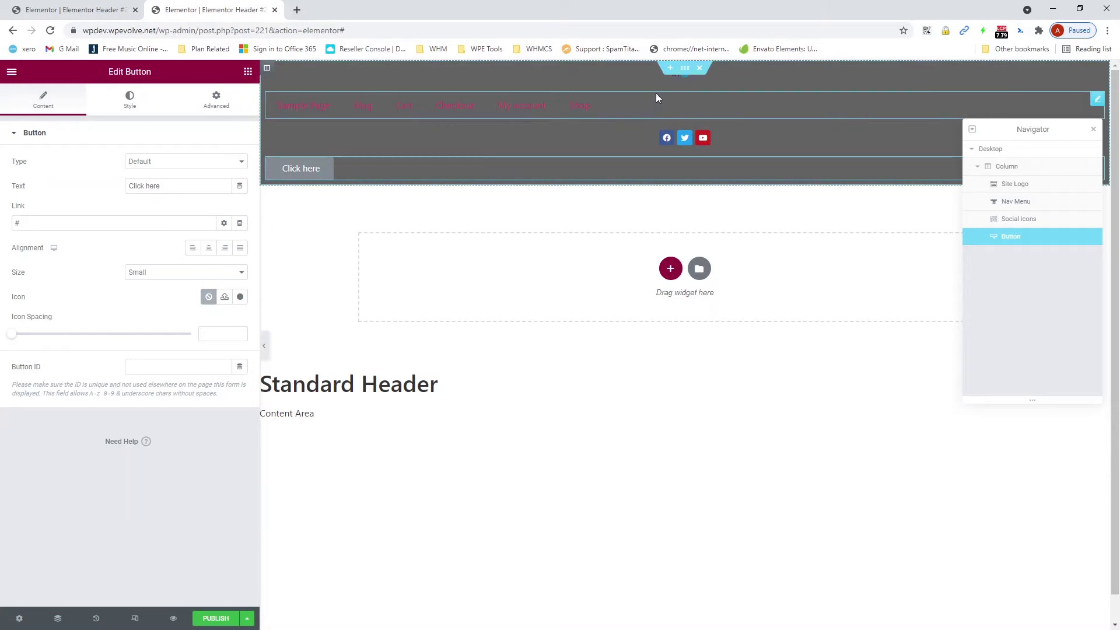
Set the Site Logo widget's positioning width to Custom with a value of 250 px
click(681, 79)
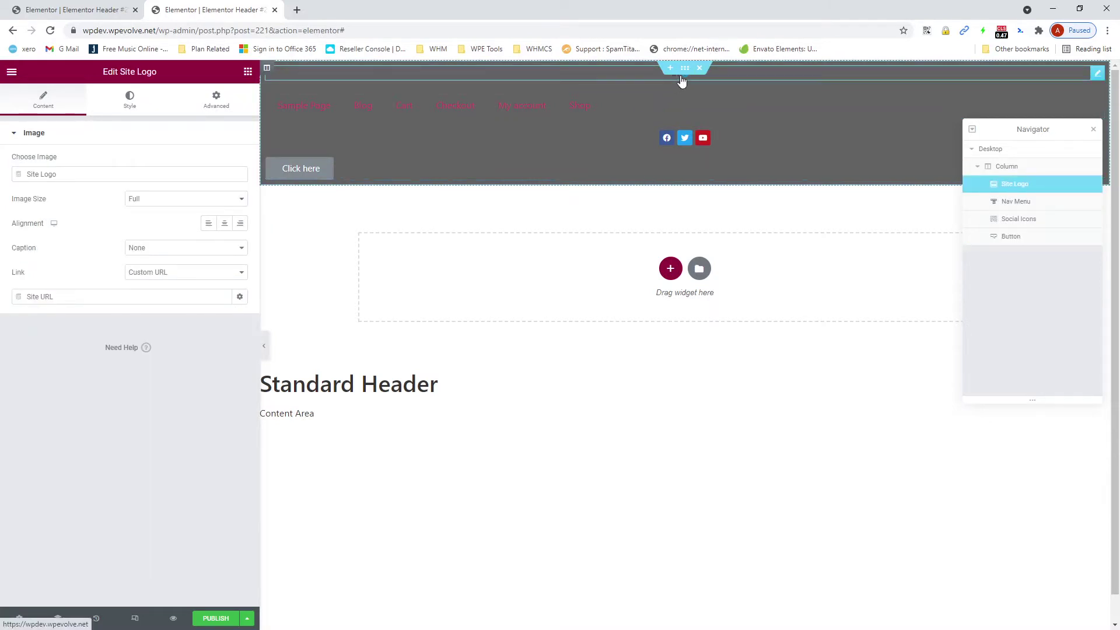
click(247, 73)
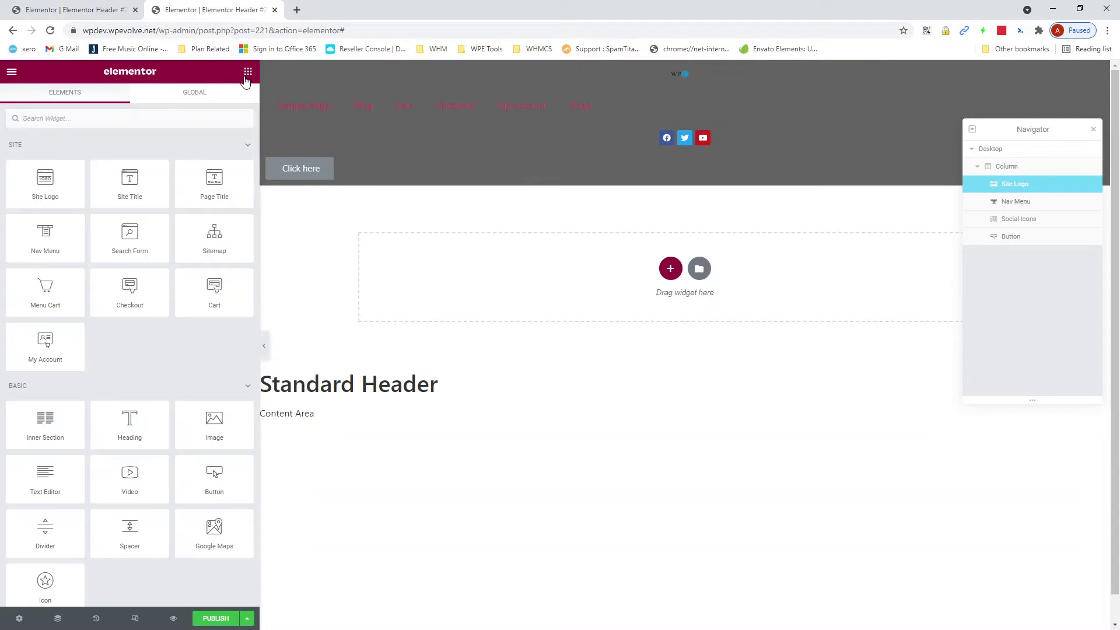
click(668, 82)
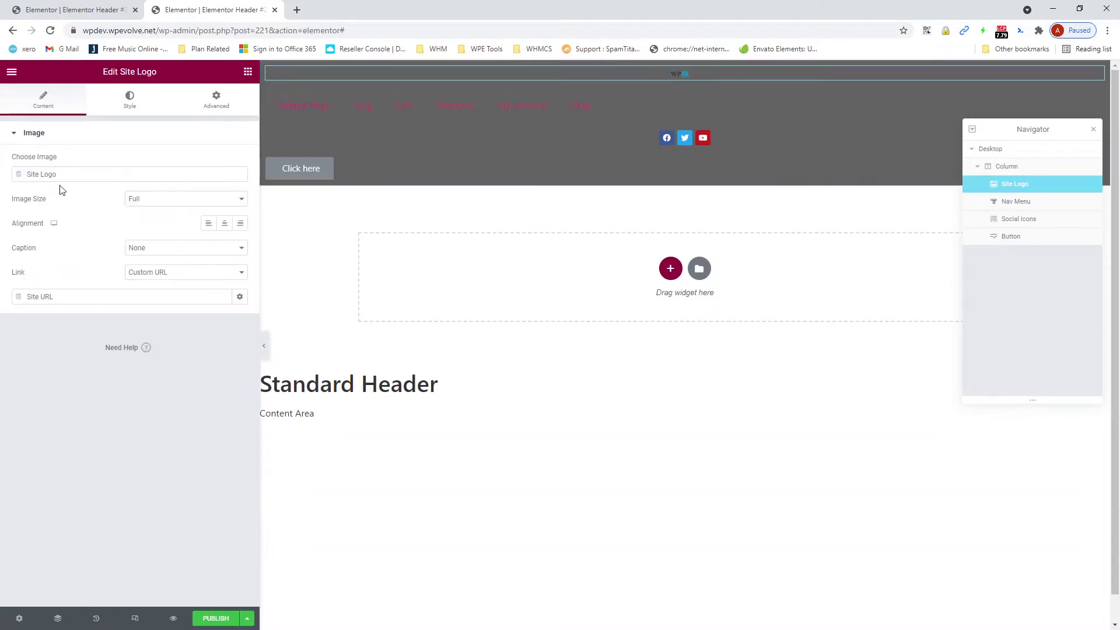
click(216, 100)
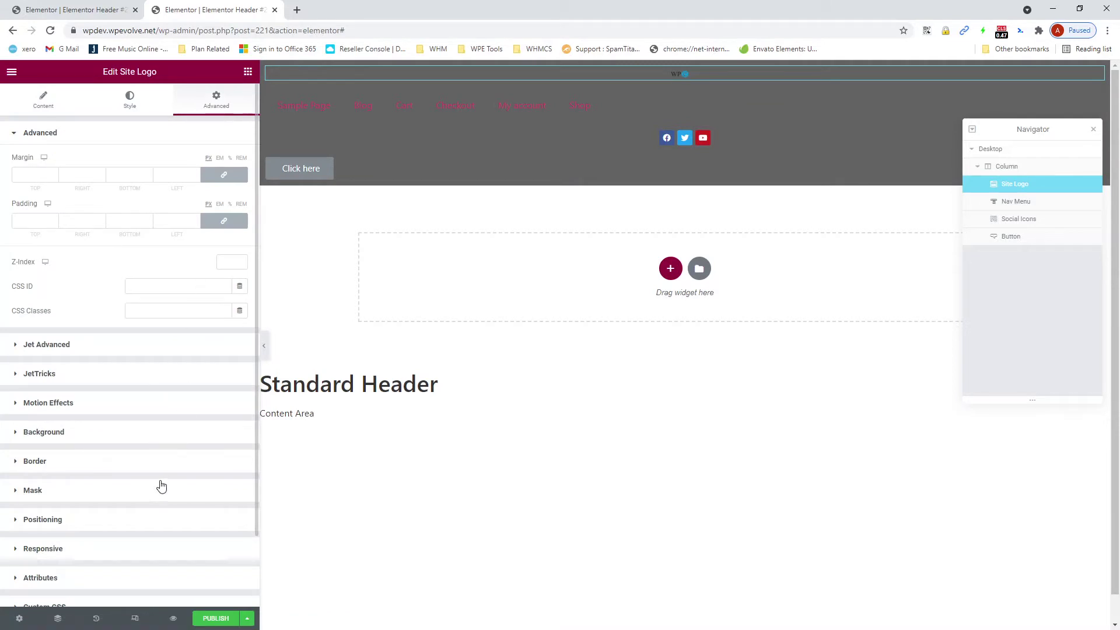
click(142, 527)
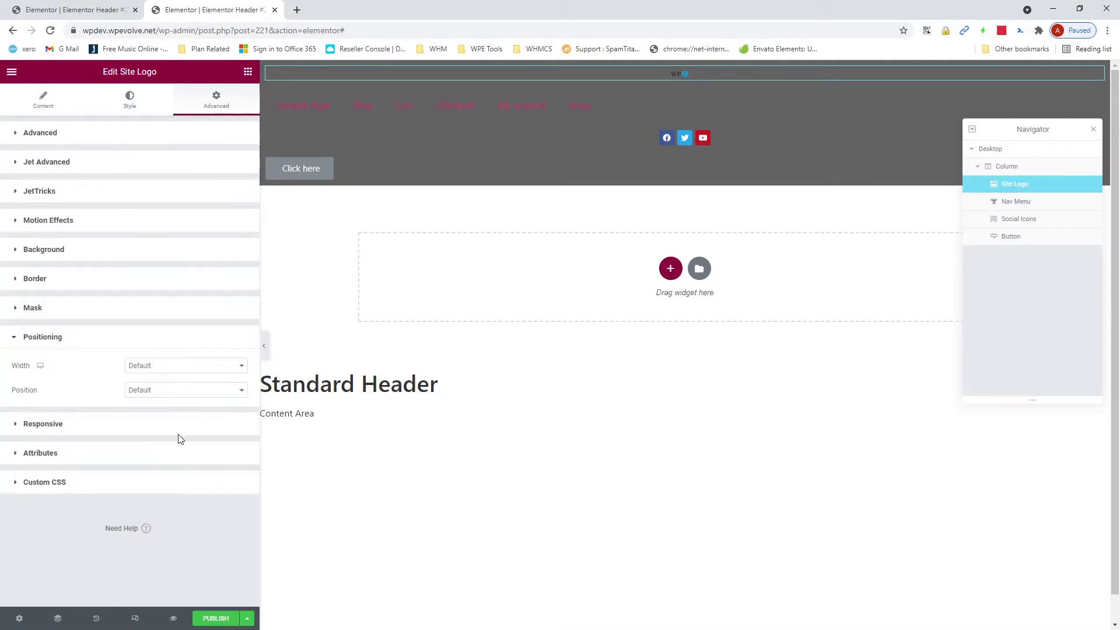
click(222, 372)
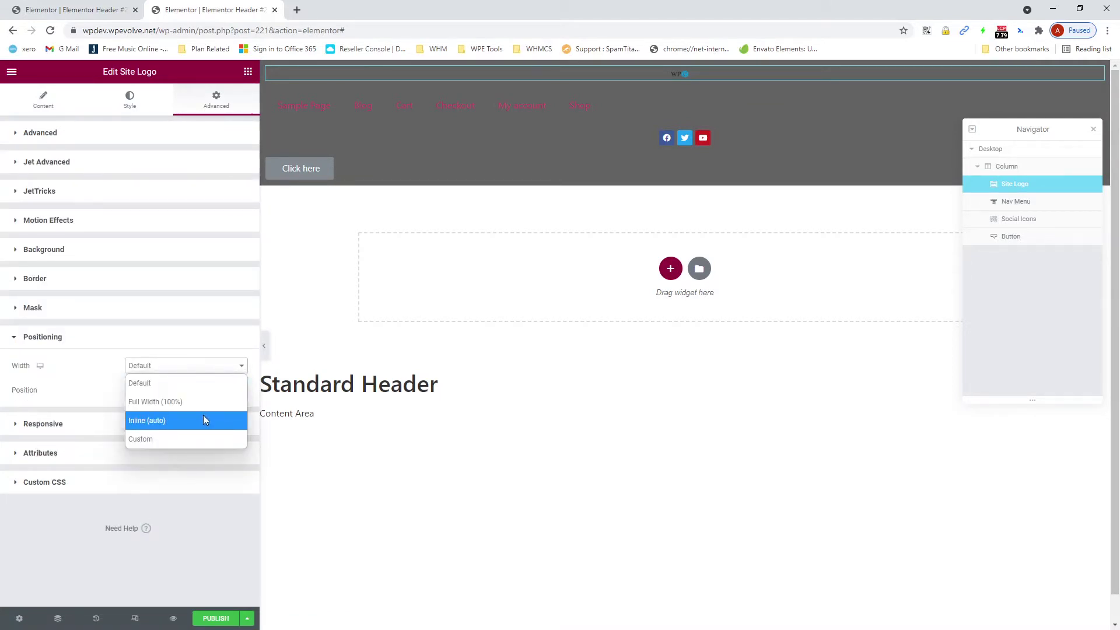
key(Escape)
click(189, 441)
click(215, 401)
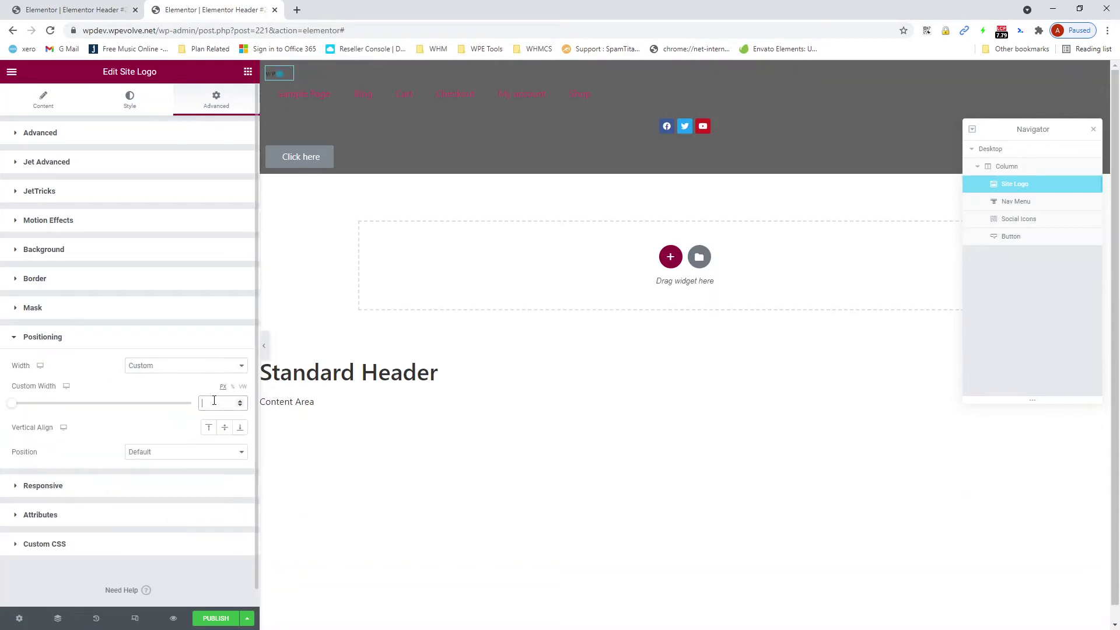
text(250)
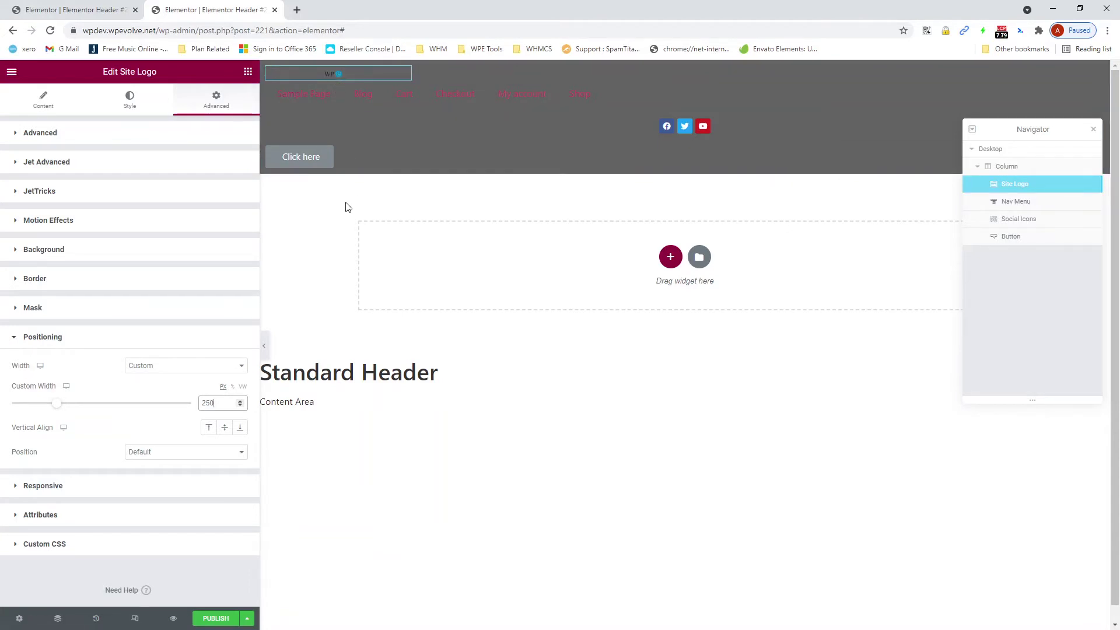
Set the Nav Menu widget's positioning width to Inline (auto)
click(550, 91)
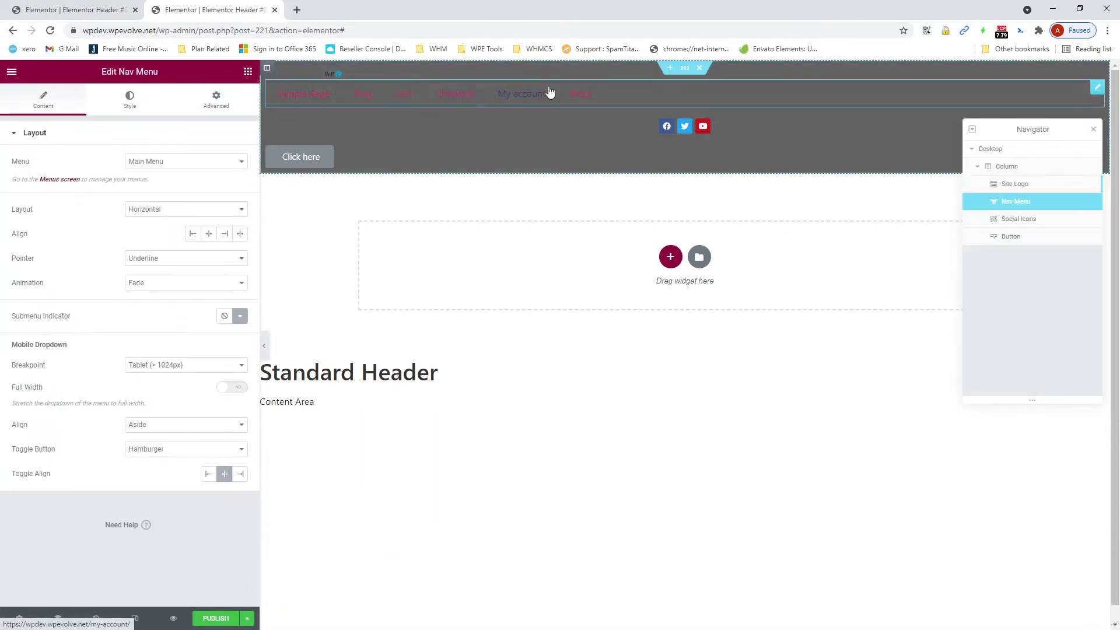
click(217, 99)
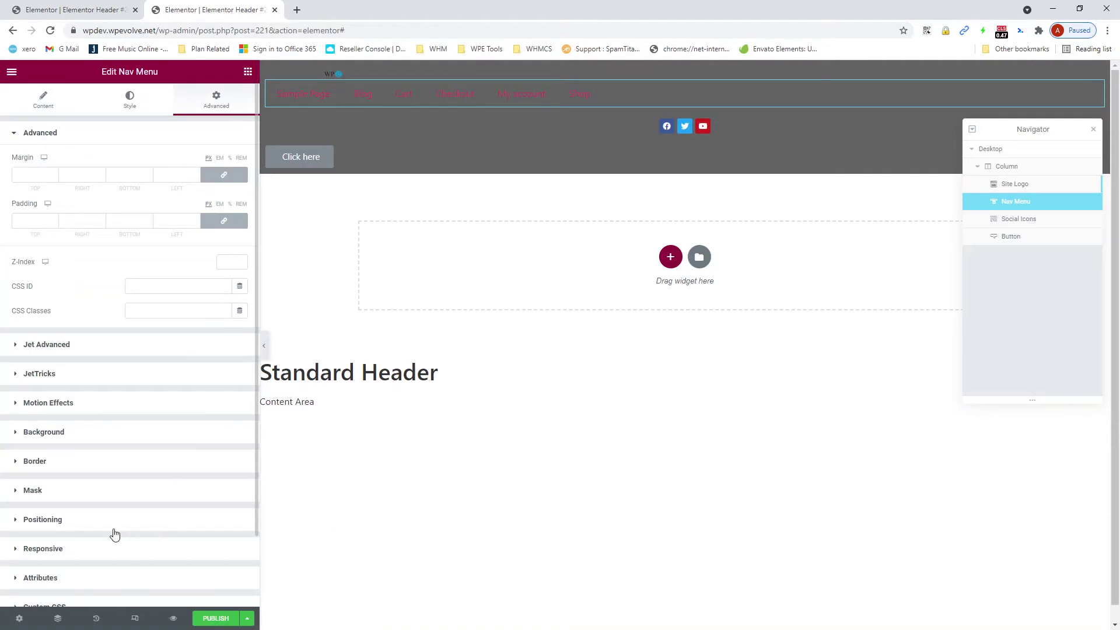
click(89, 522)
click(178, 368)
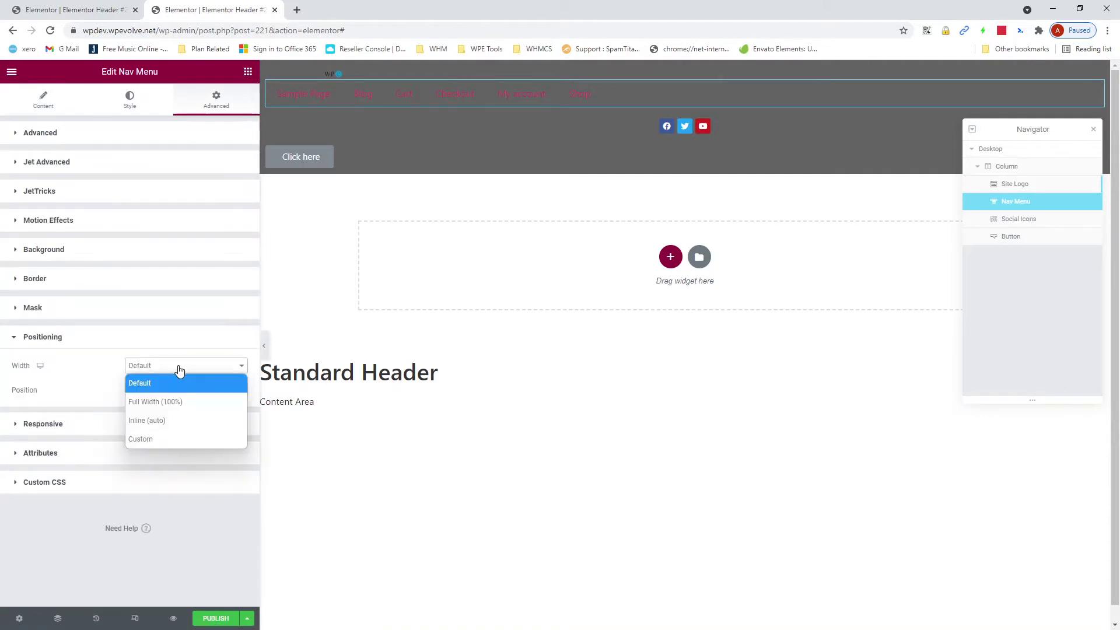
click(182, 418)
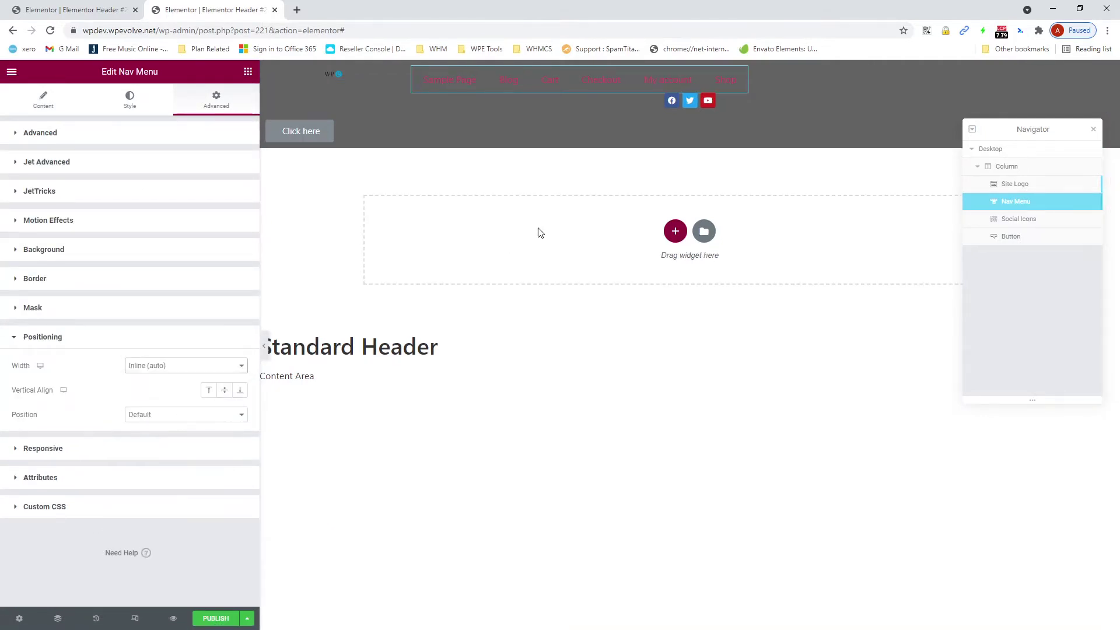
Set the Social Icons widget's positioning width to Inline (auto)
click(778, 110)
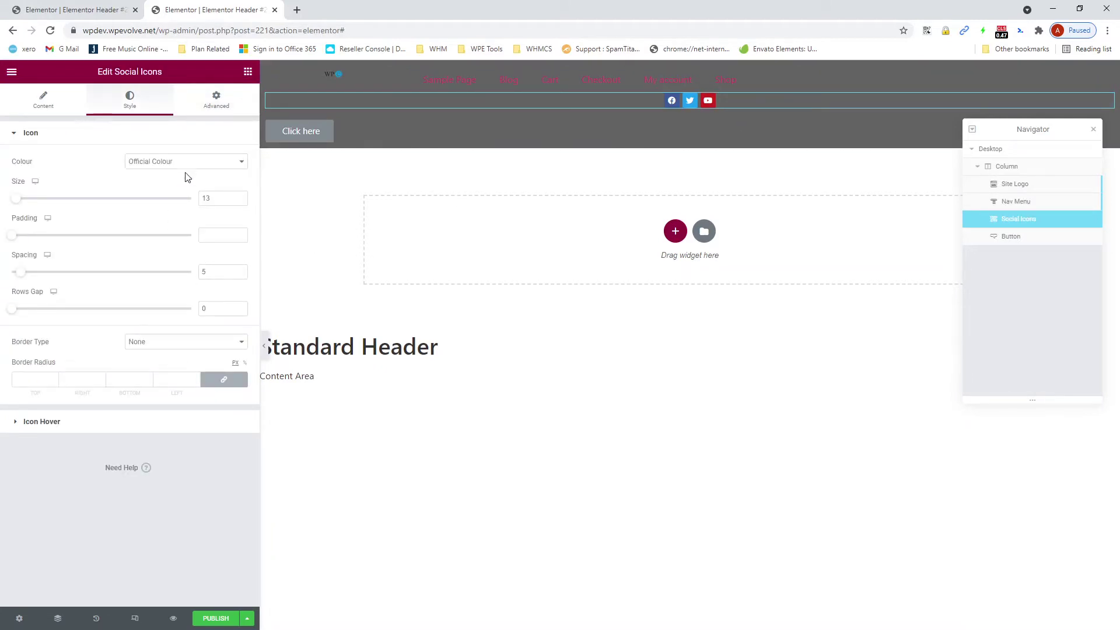
click(216, 97)
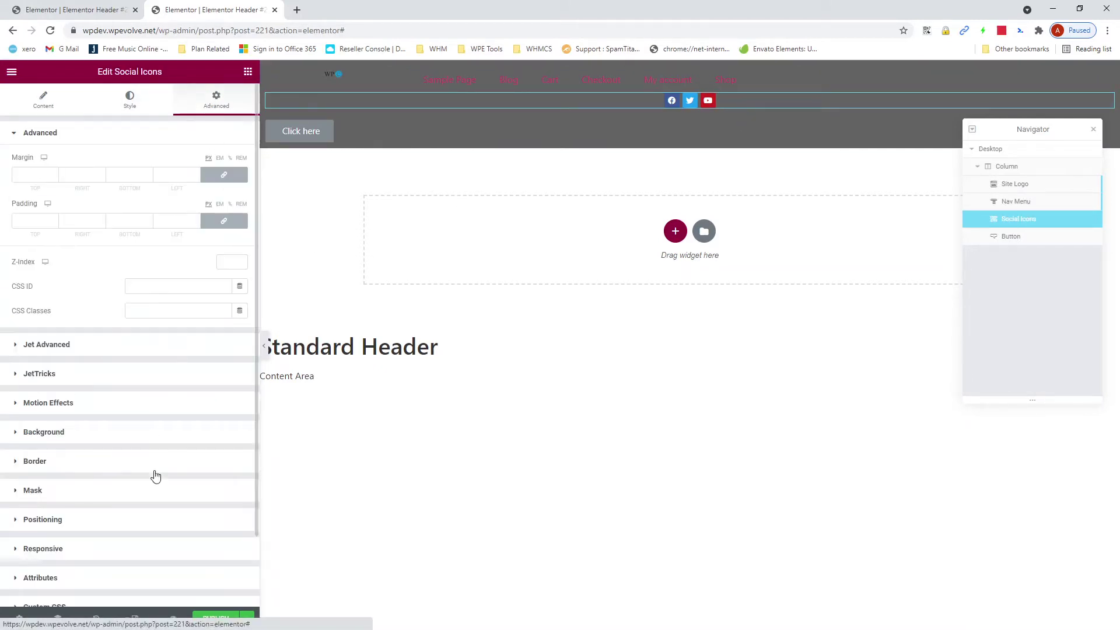
click(76, 521)
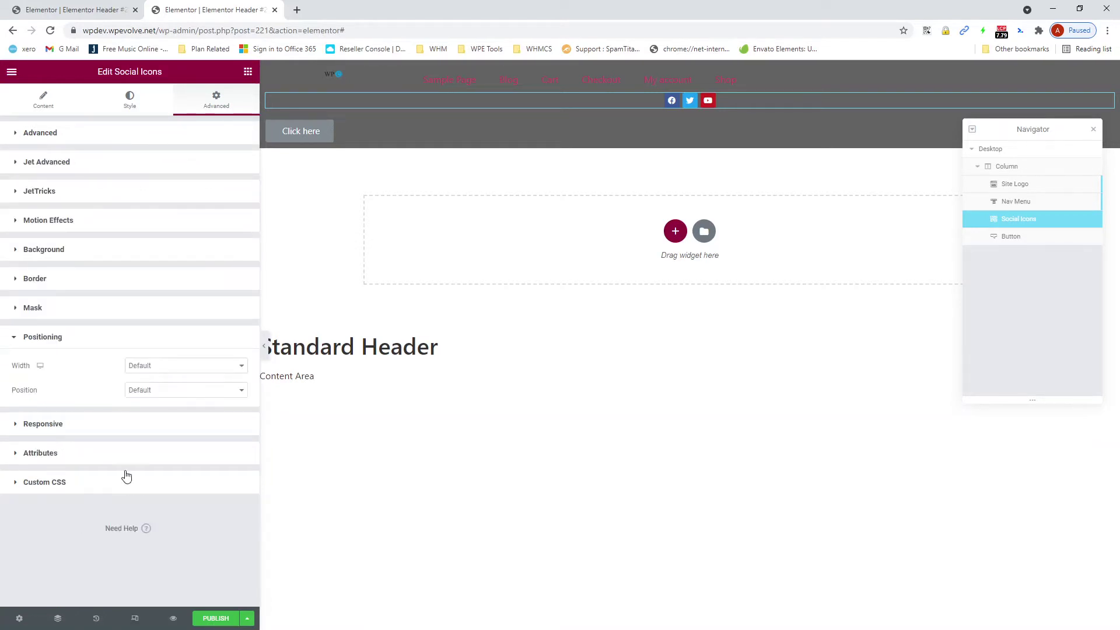
click(162, 366)
click(170, 418)
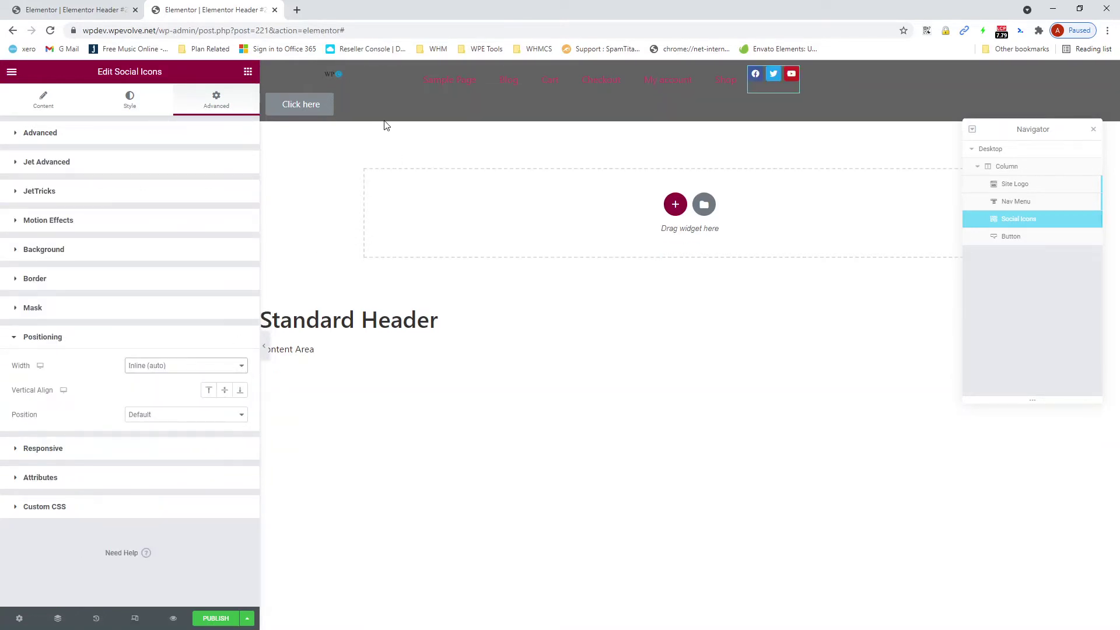
Set the Button widget's positioning width to Inline (auto)
click(384, 105)
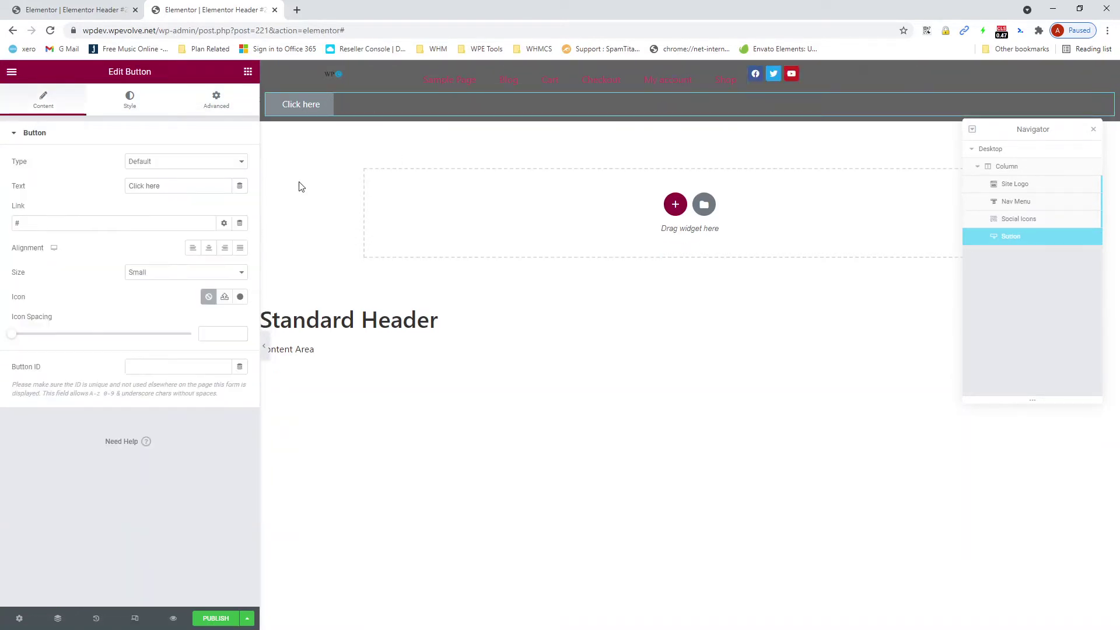
click(225, 108)
click(146, 519)
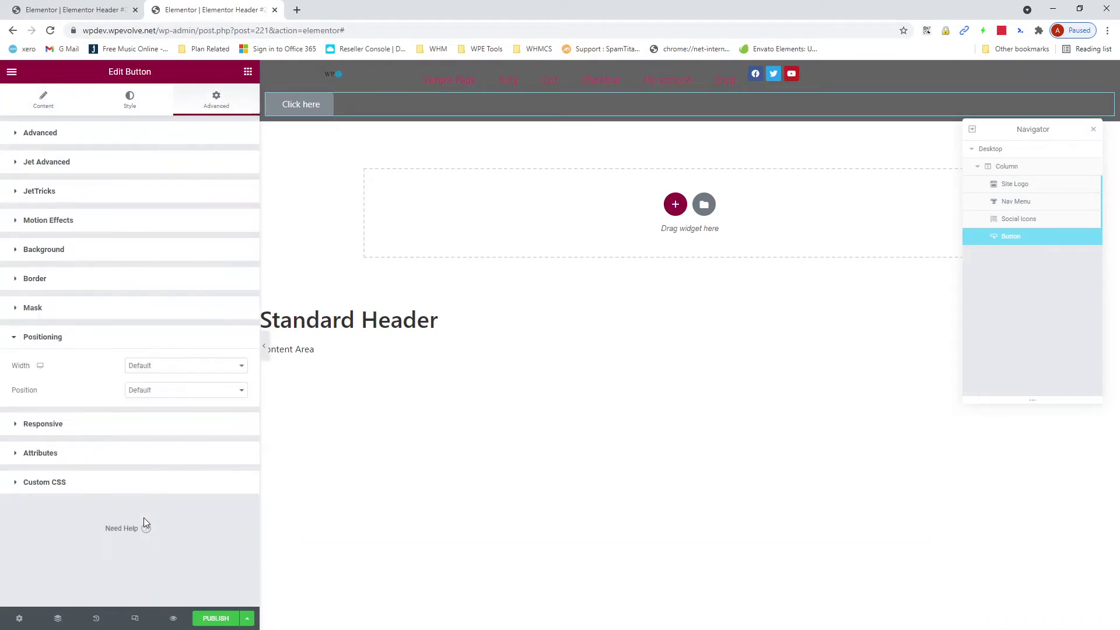
click(204, 390)
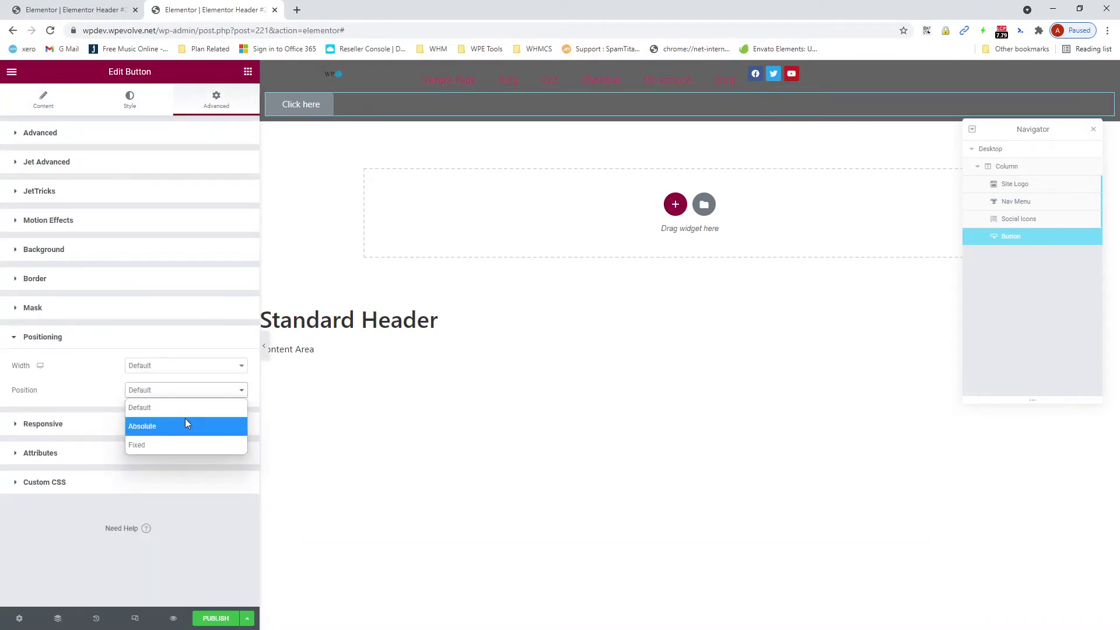
click(183, 365)
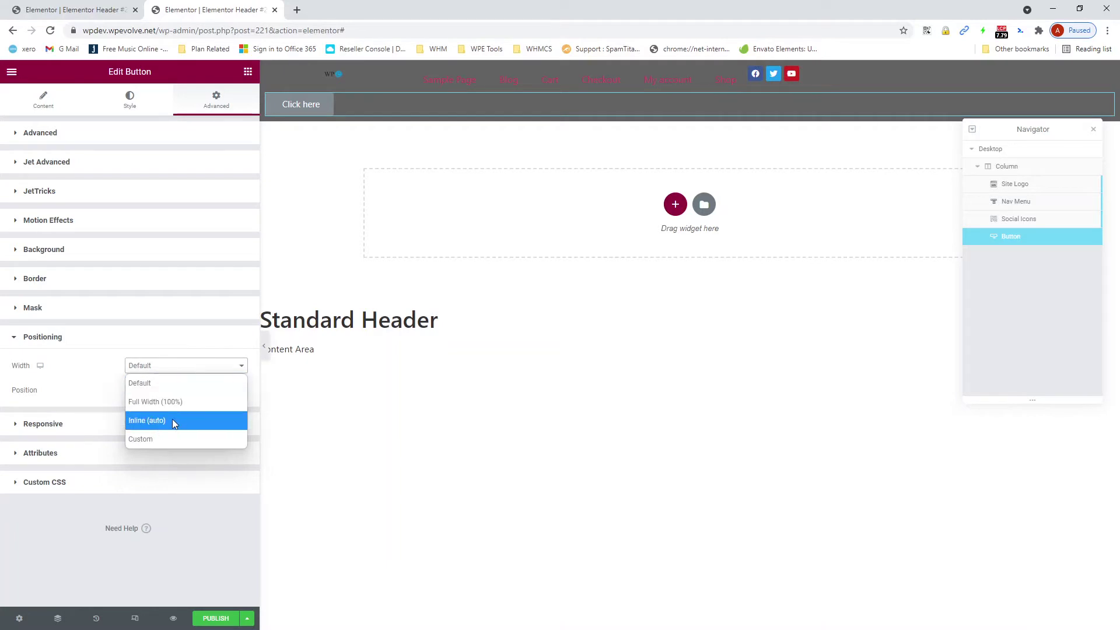
click(172, 421)
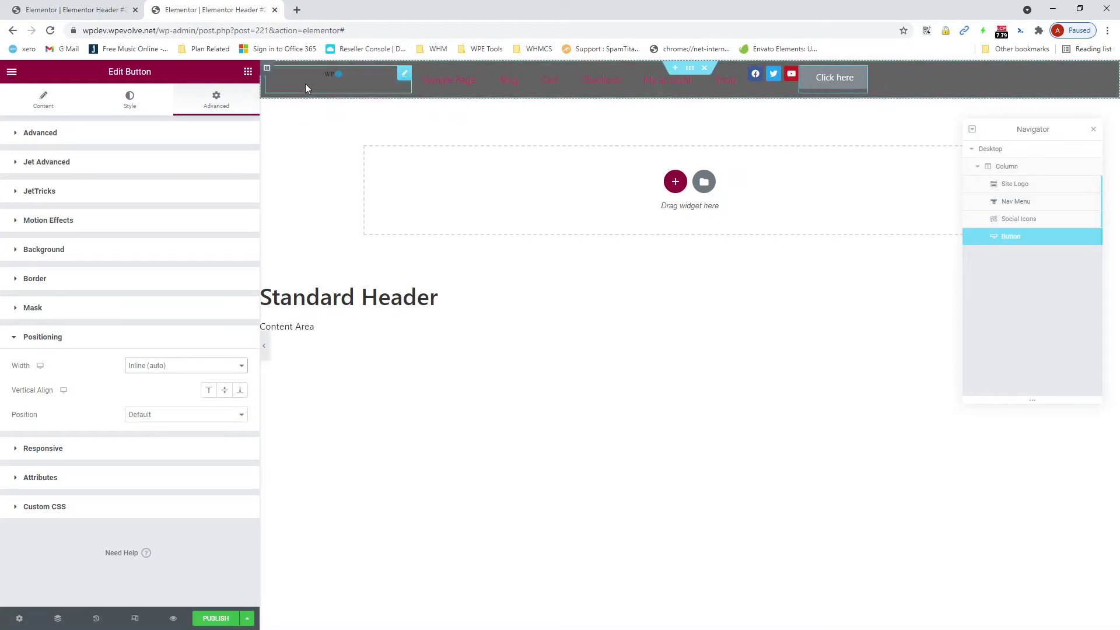
Set the header column's horizontal alignment to Space Between and its vertical alignment to Middle
click(267, 70)
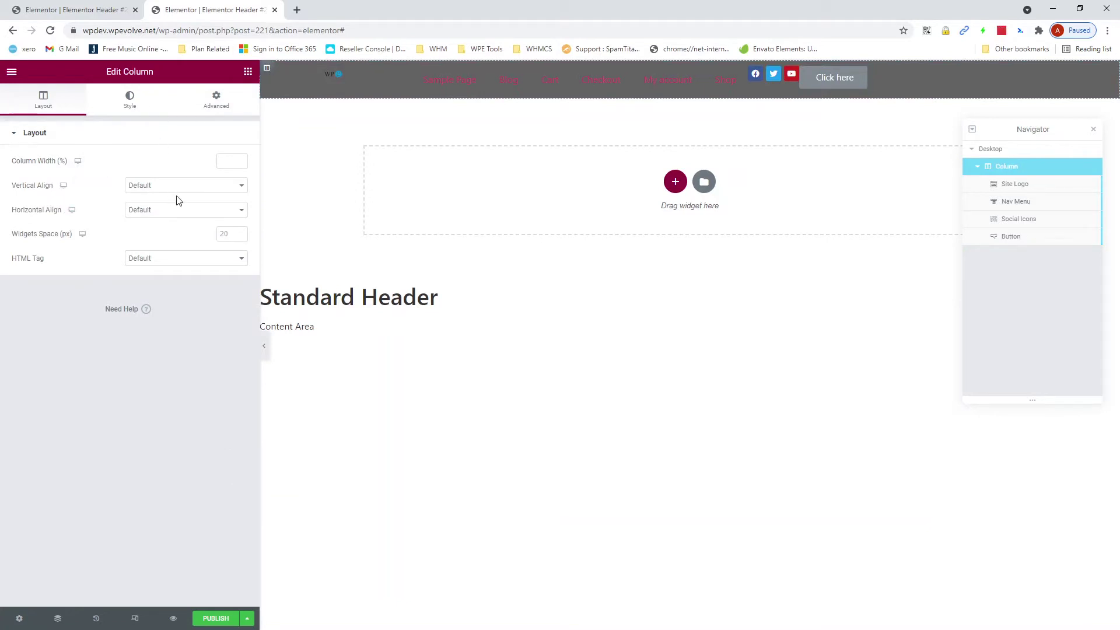
click(182, 211)
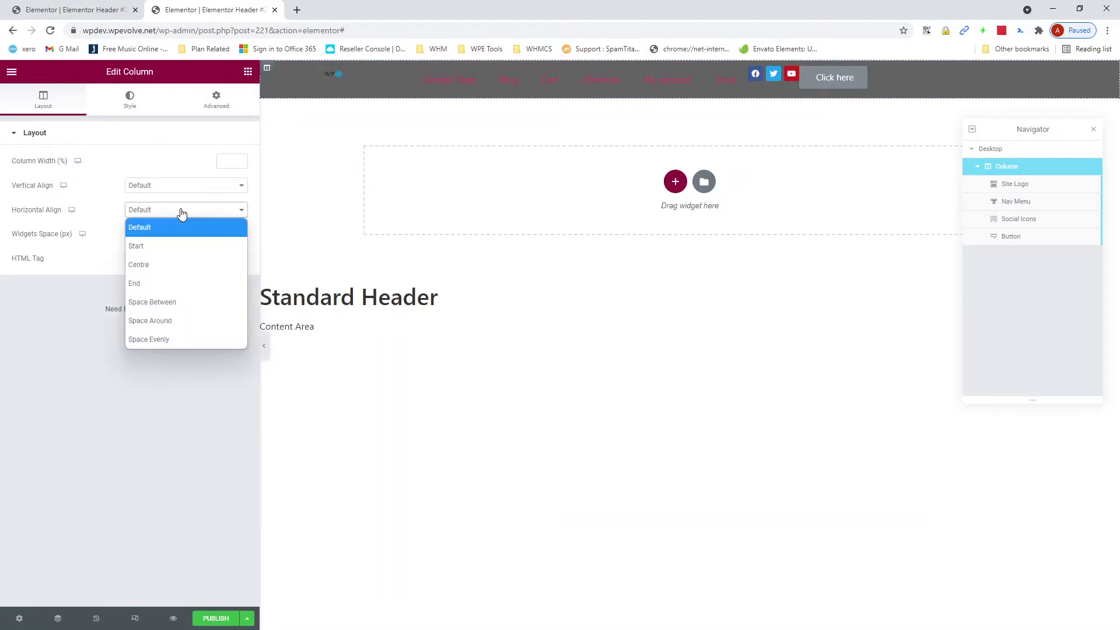
click(183, 302)
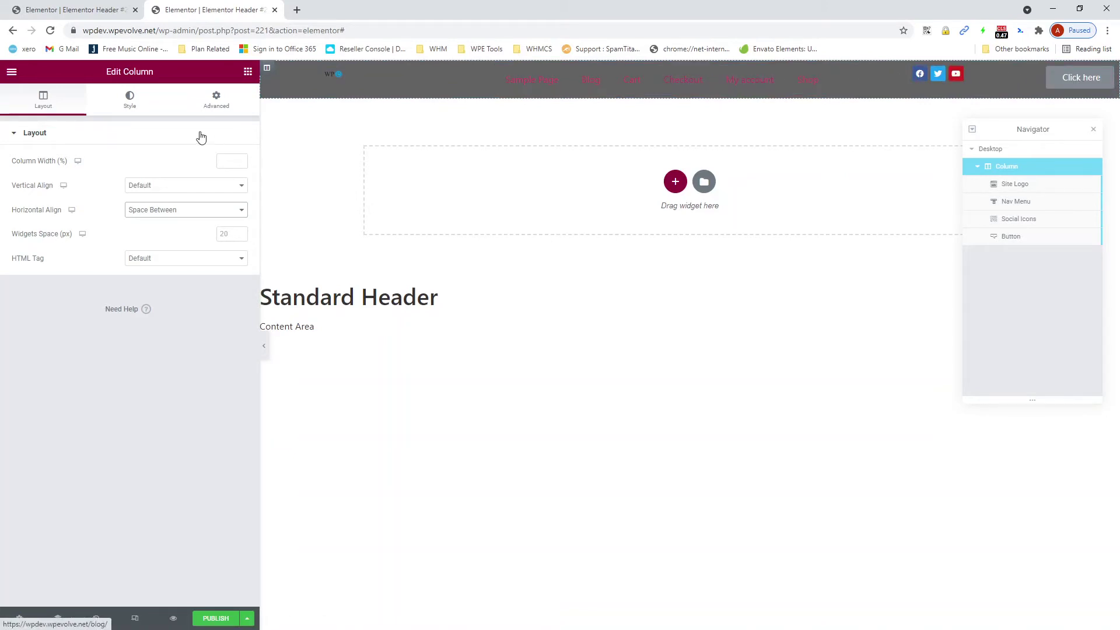
click(164, 188)
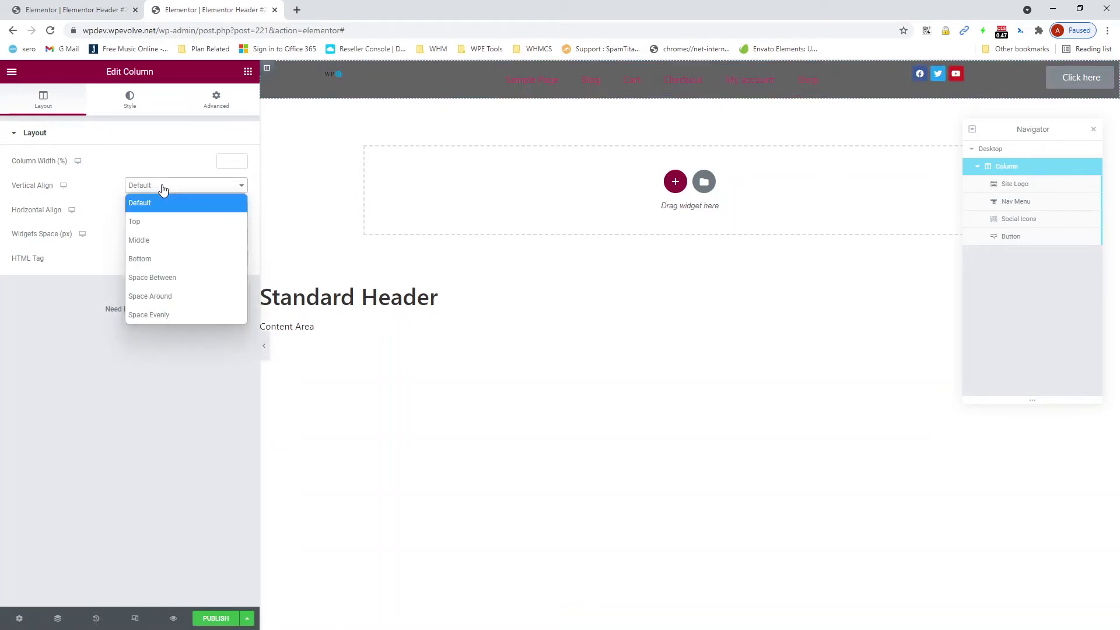
click(174, 246)
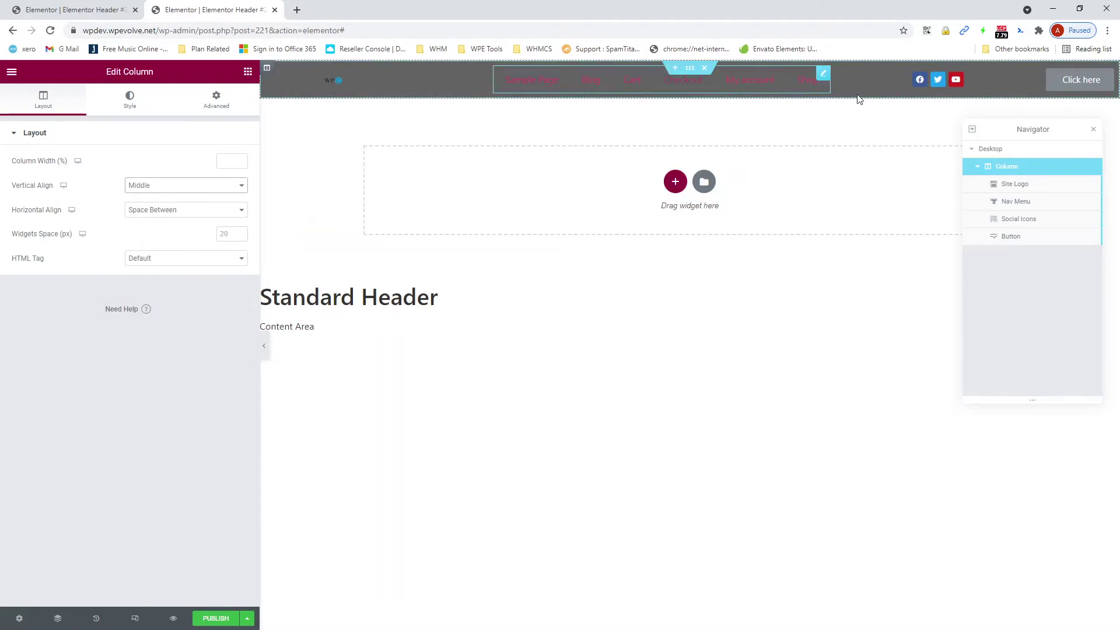
click(489, 369)
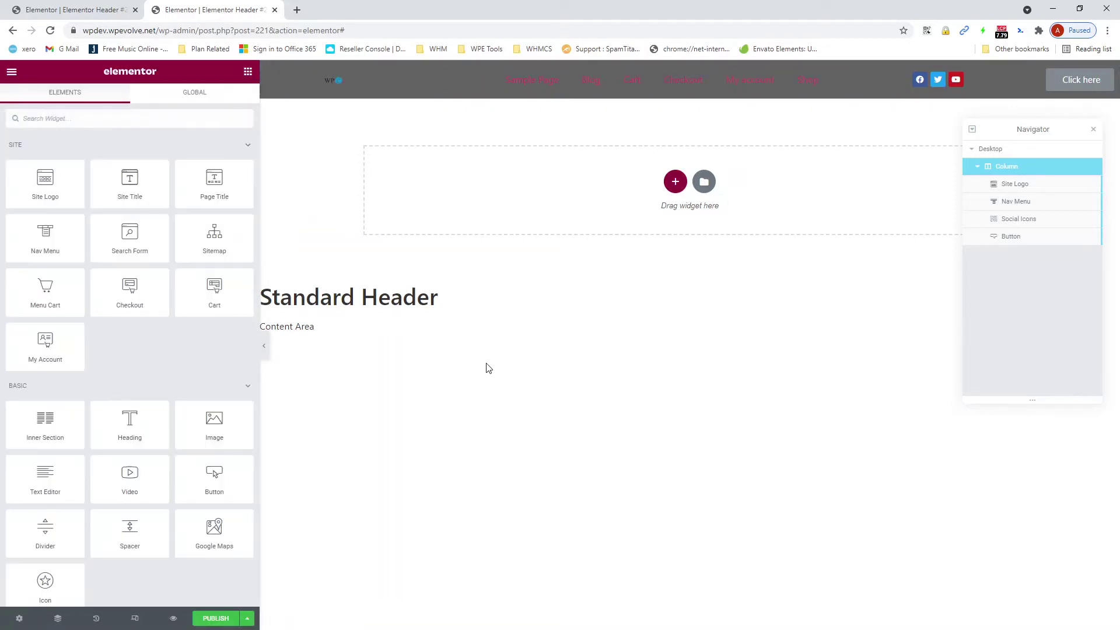
Set the Site Logo's image width to 100% in its style settings
click(352, 82)
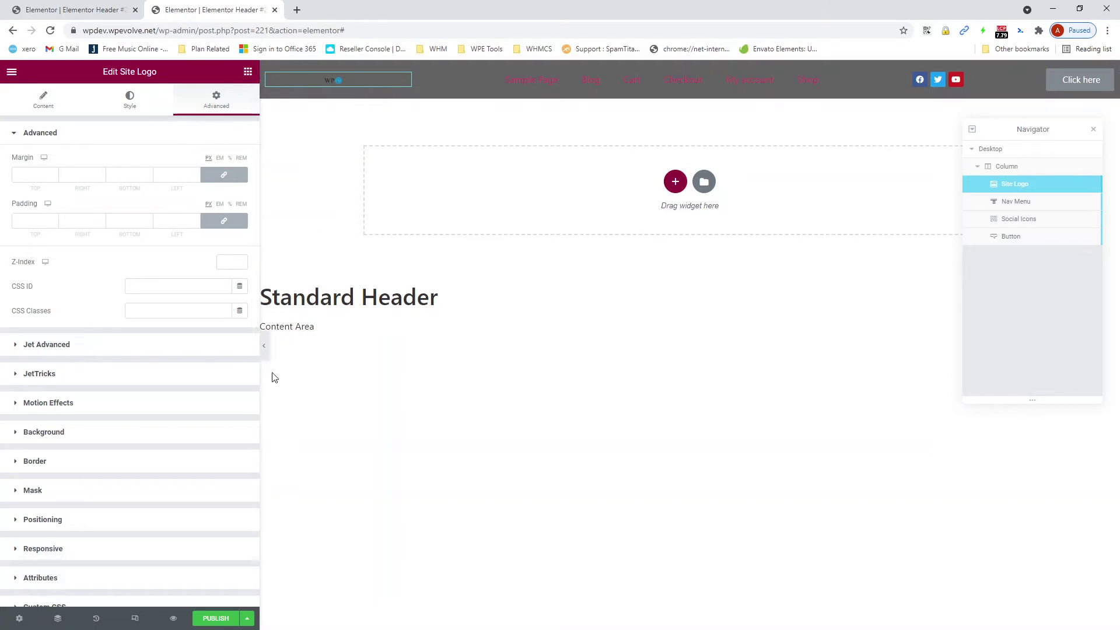
click(72, 521)
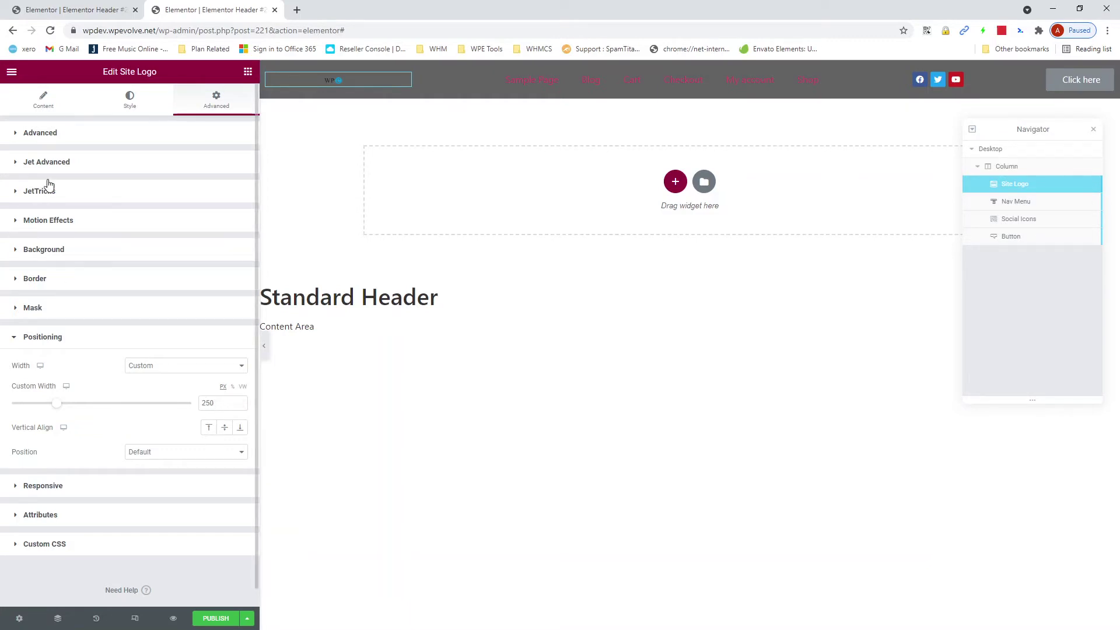
click(130, 102)
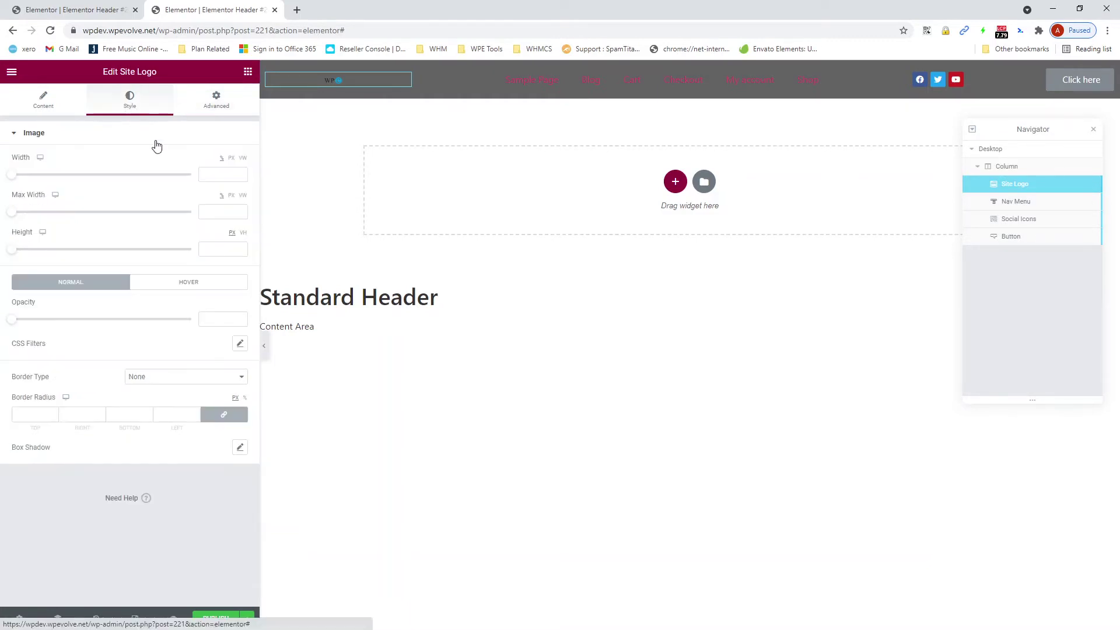
click(208, 174)
text(10)
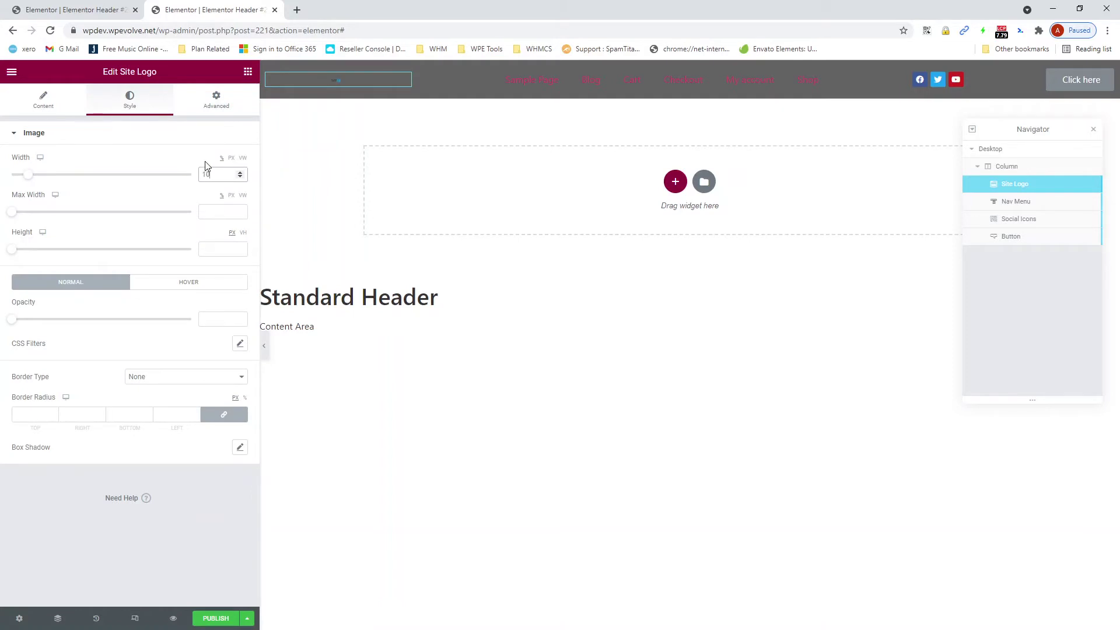
text(0)
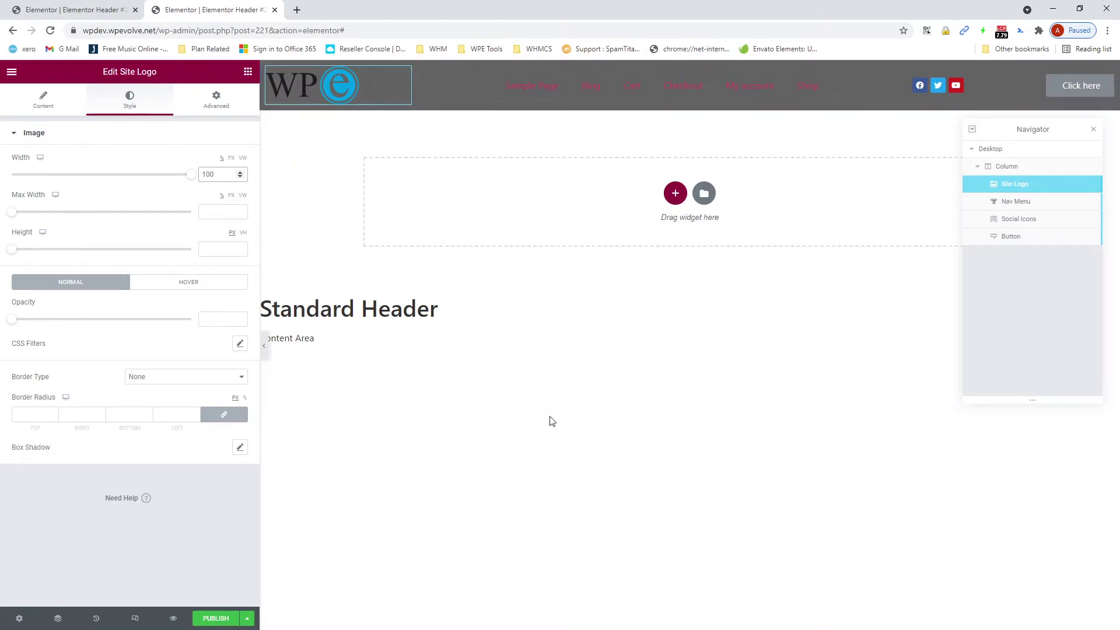
click(555, 435)
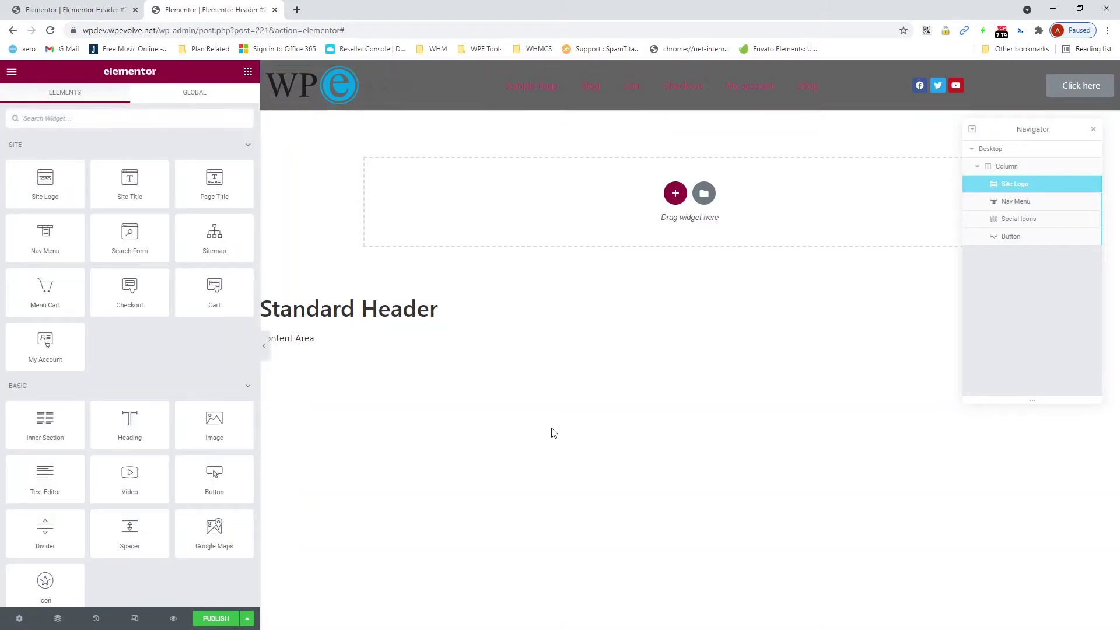
Give the Nav Menu the global White text colour and the global Secondary font
click(555, 96)
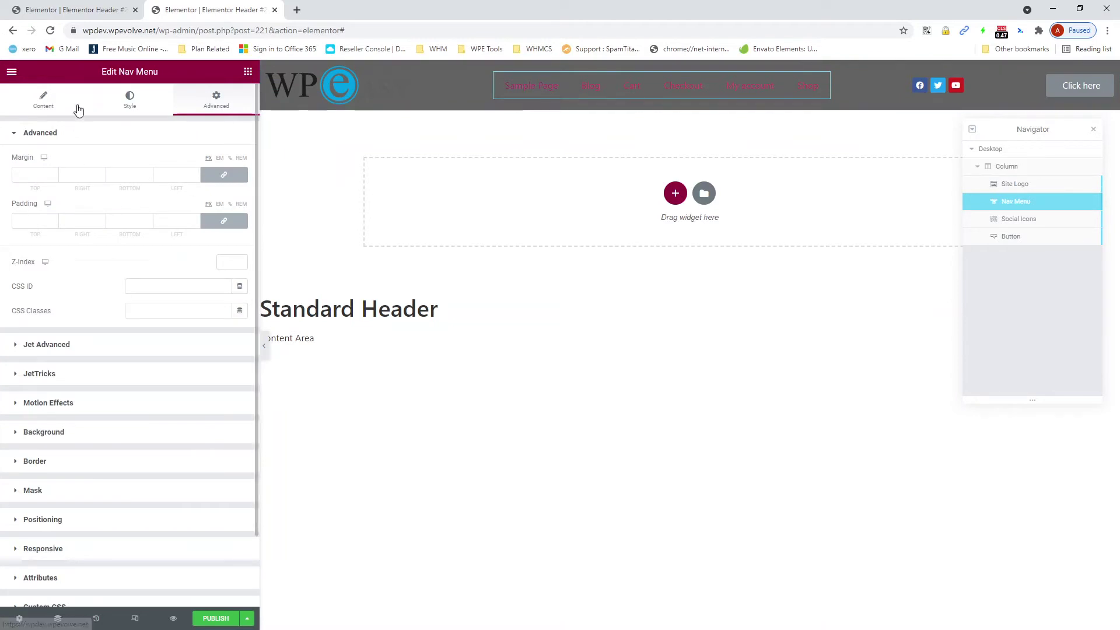
click(129, 98)
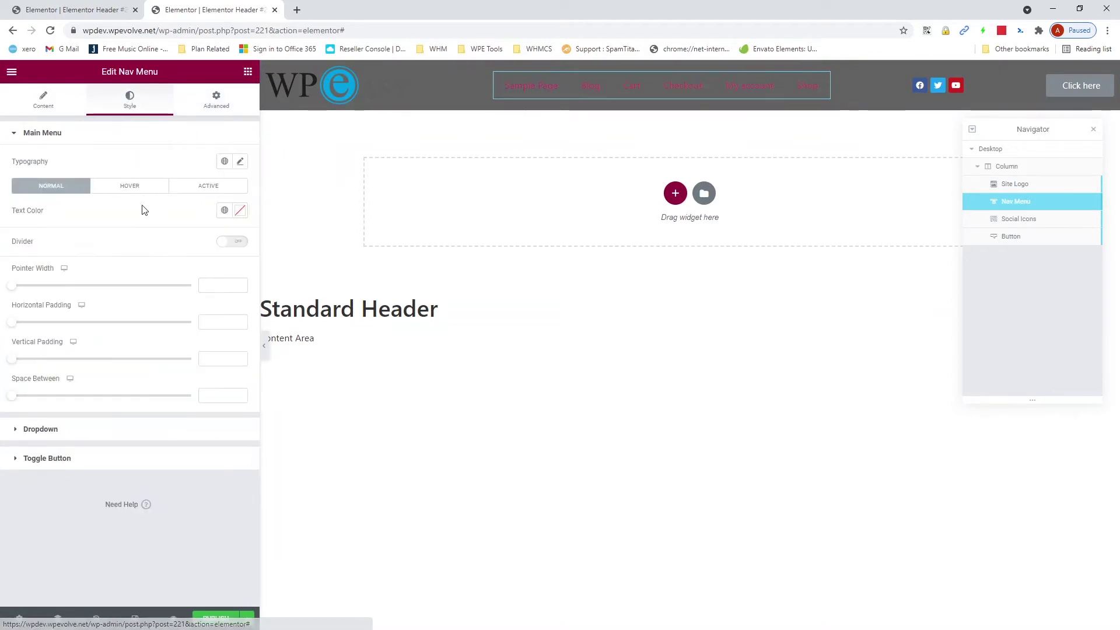
click(231, 211)
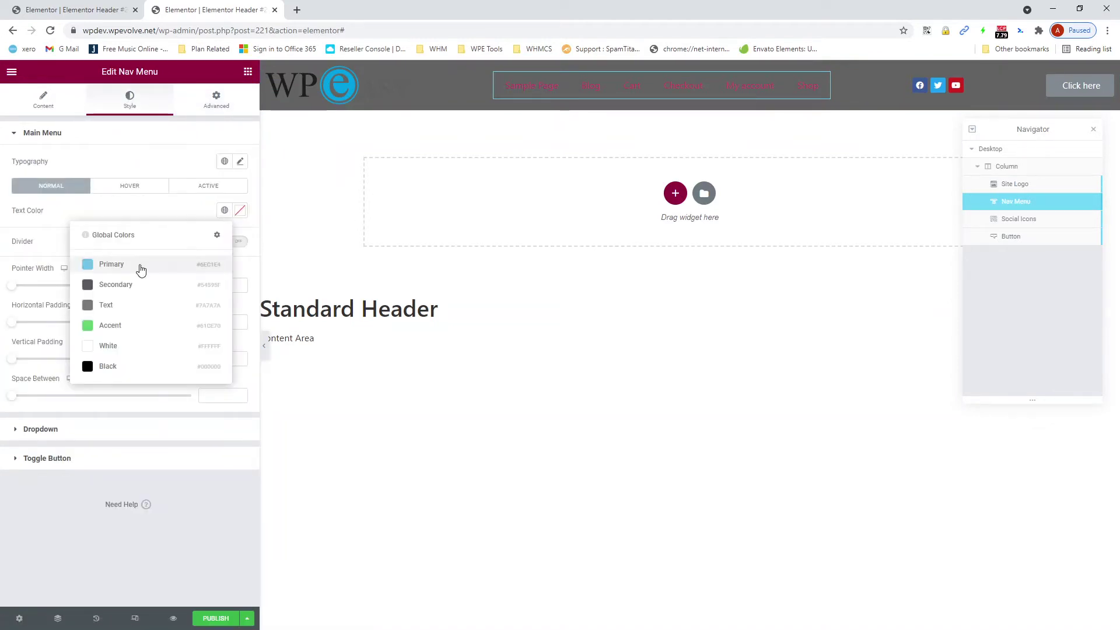
click(150, 343)
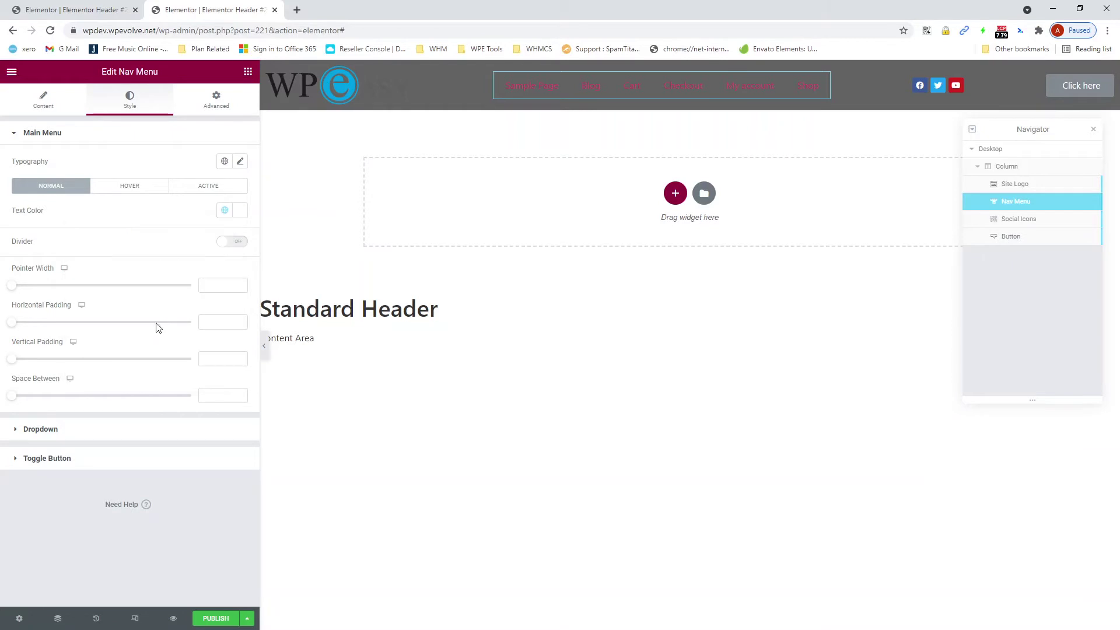
click(225, 161)
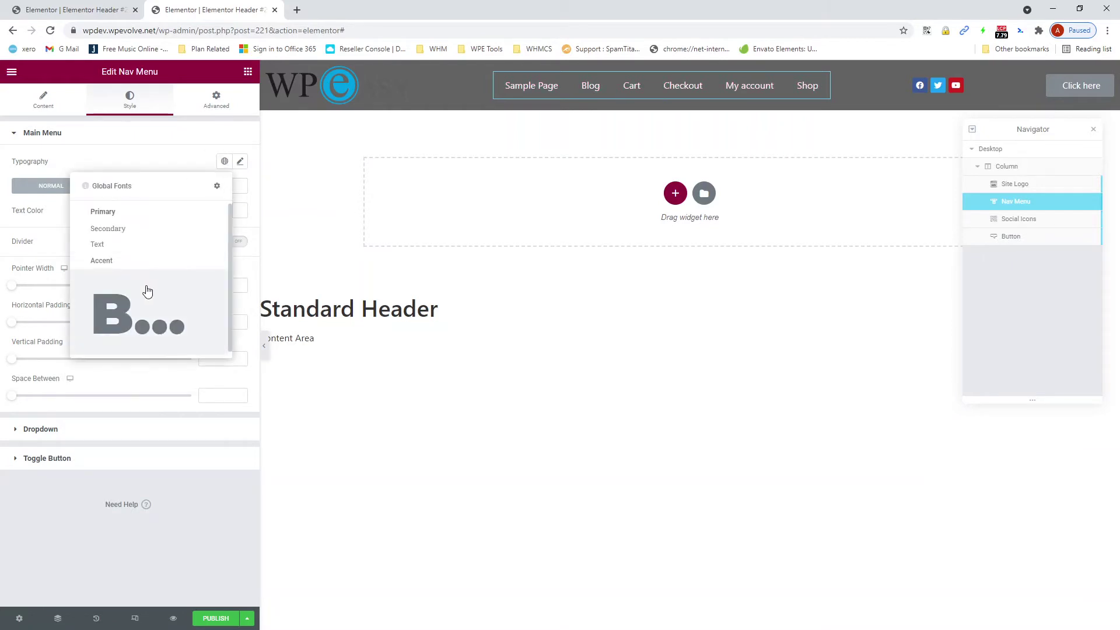
click(133, 230)
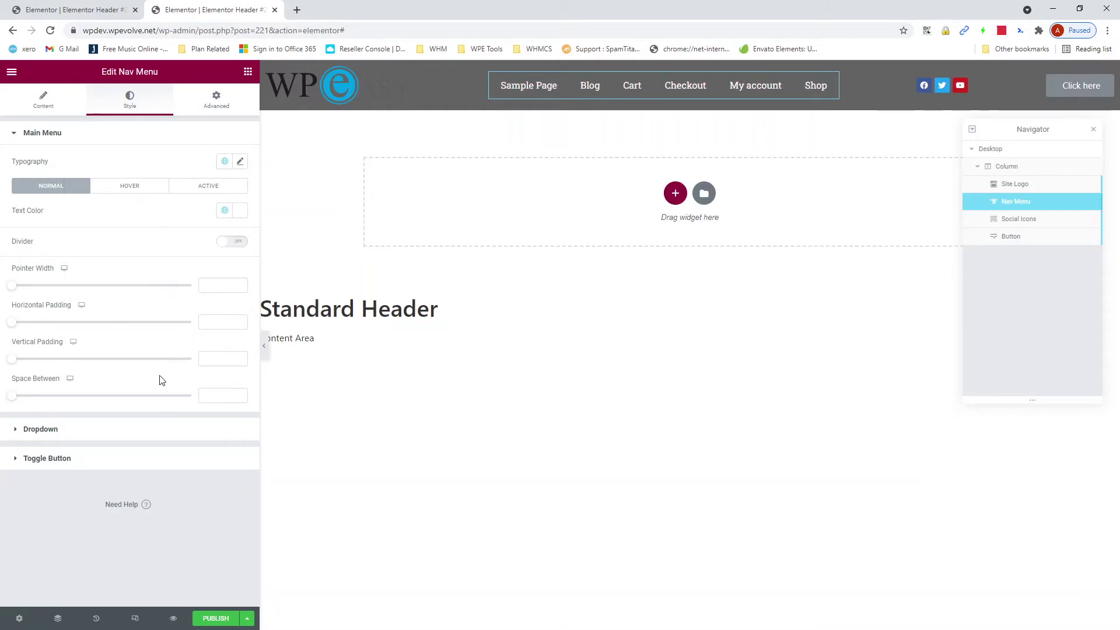
Add a display condition to the header template and save it to make the header live
click(248, 619)
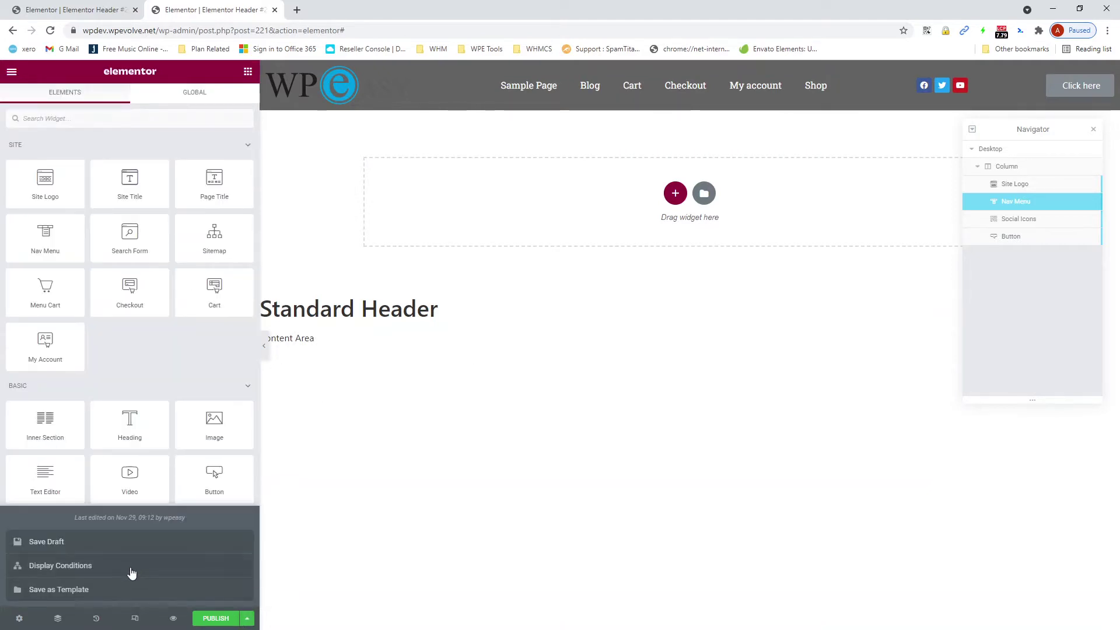
click(72, 565)
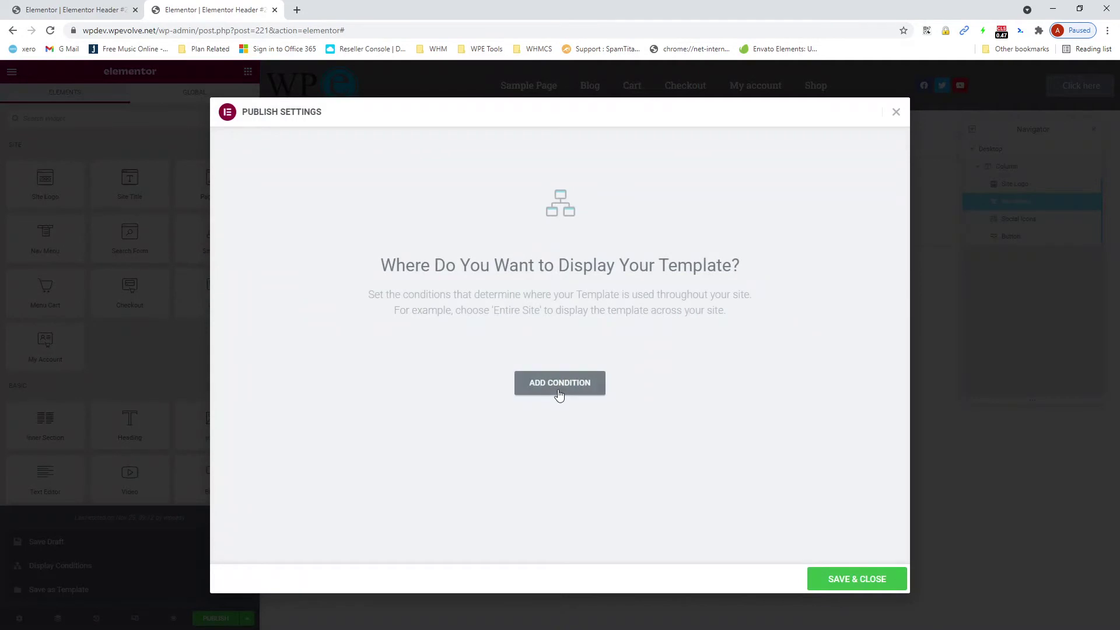
click(559, 390)
click(864, 579)
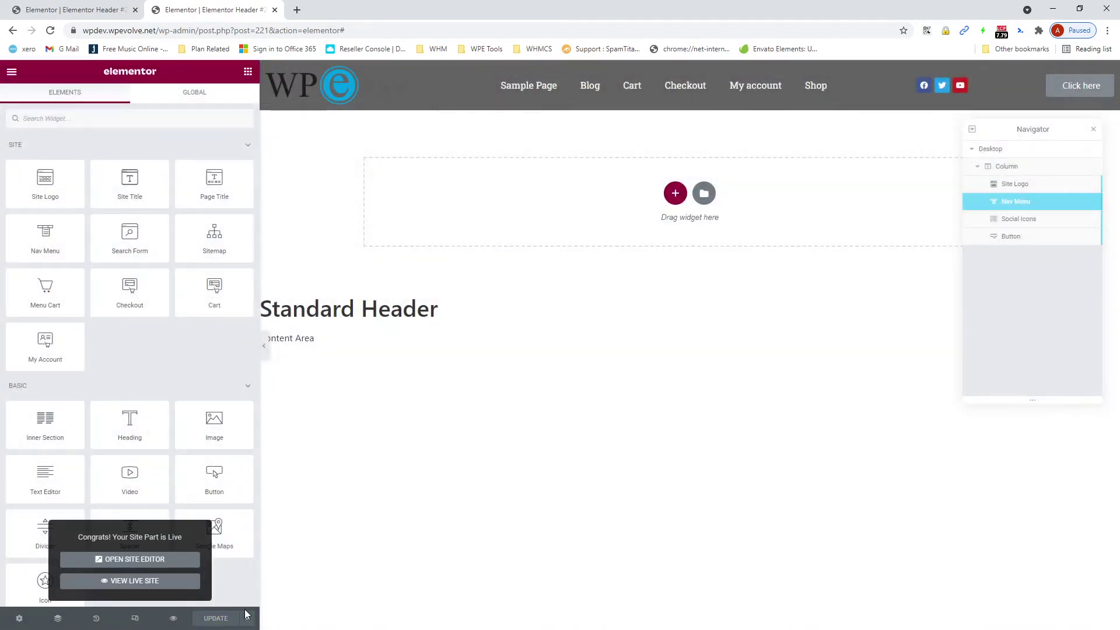
View the new header on the live site, and reopen Standard Header for editing in Elementor from there
click(152, 582)
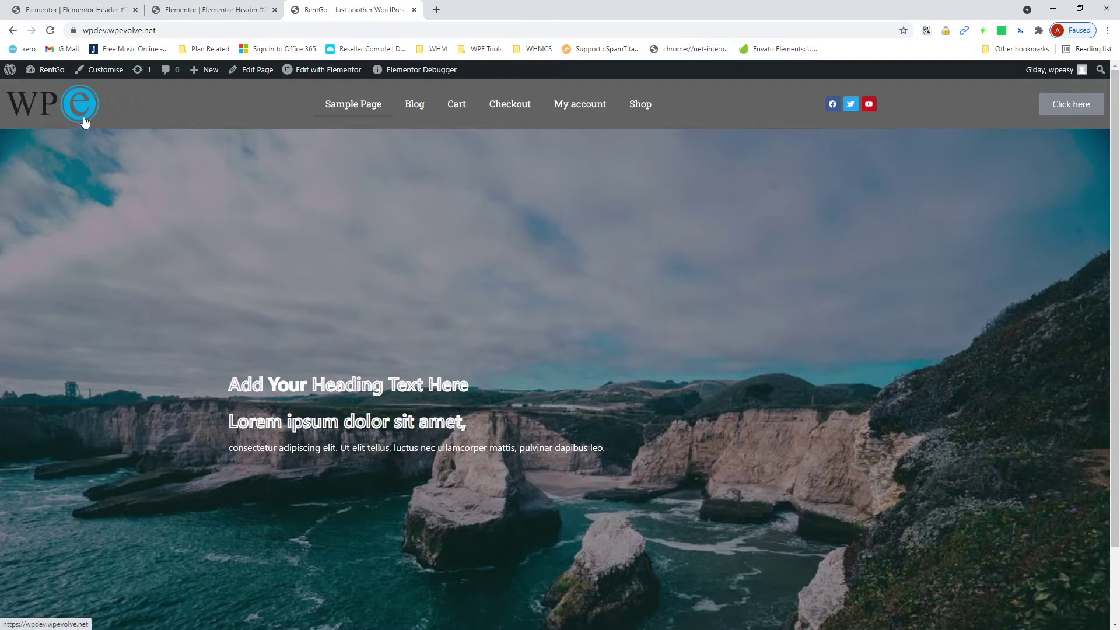
mouse_move(344, 84)
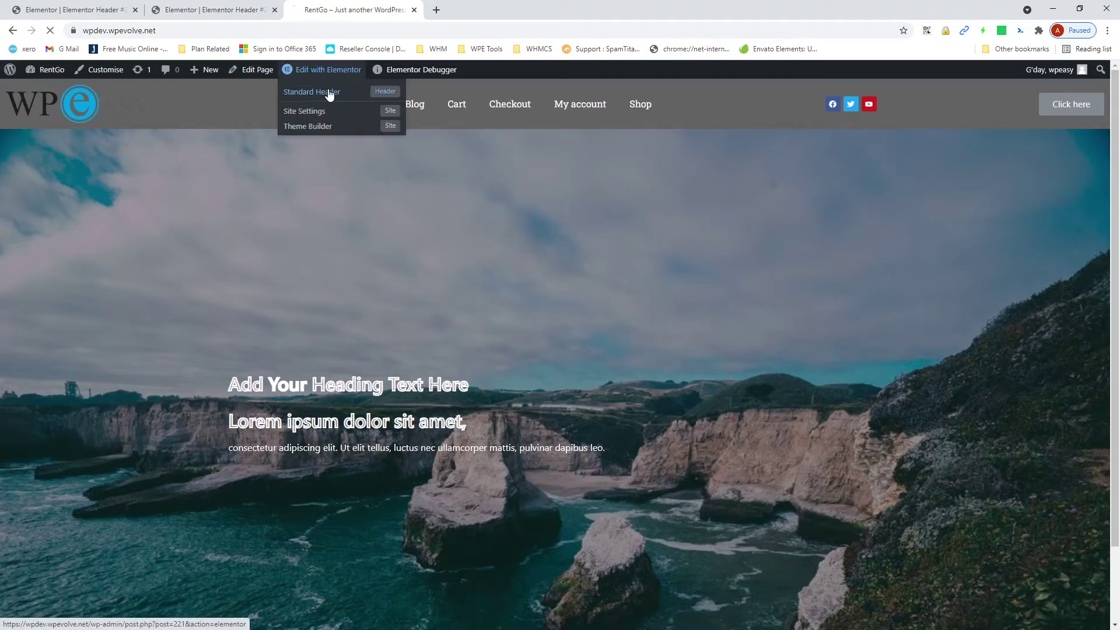
click(329, 94)
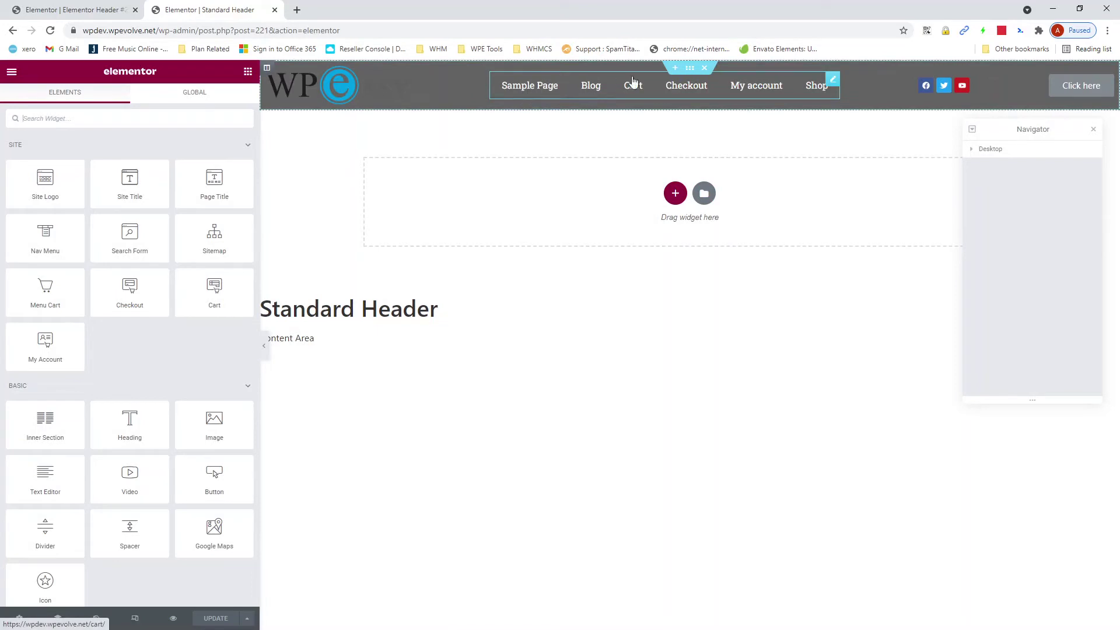
Add the custom CSS rule selector { flex-grow: 1 } to the Nav Menu and align its items to the centre
click(831, 82)
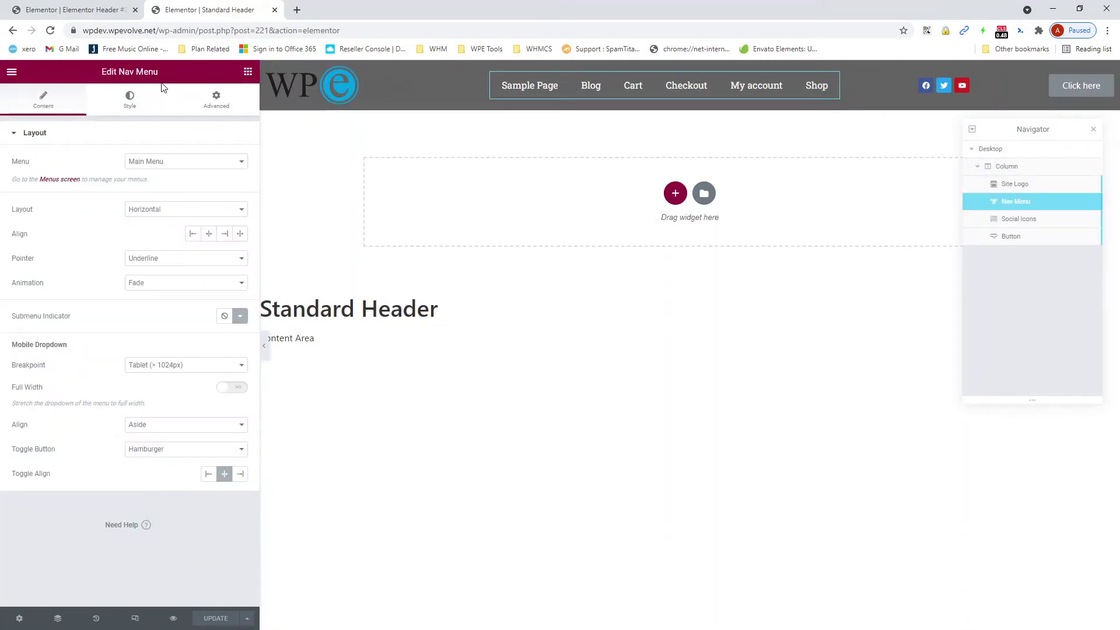
click(213, 100)
scroll(192, 269, down, 1)
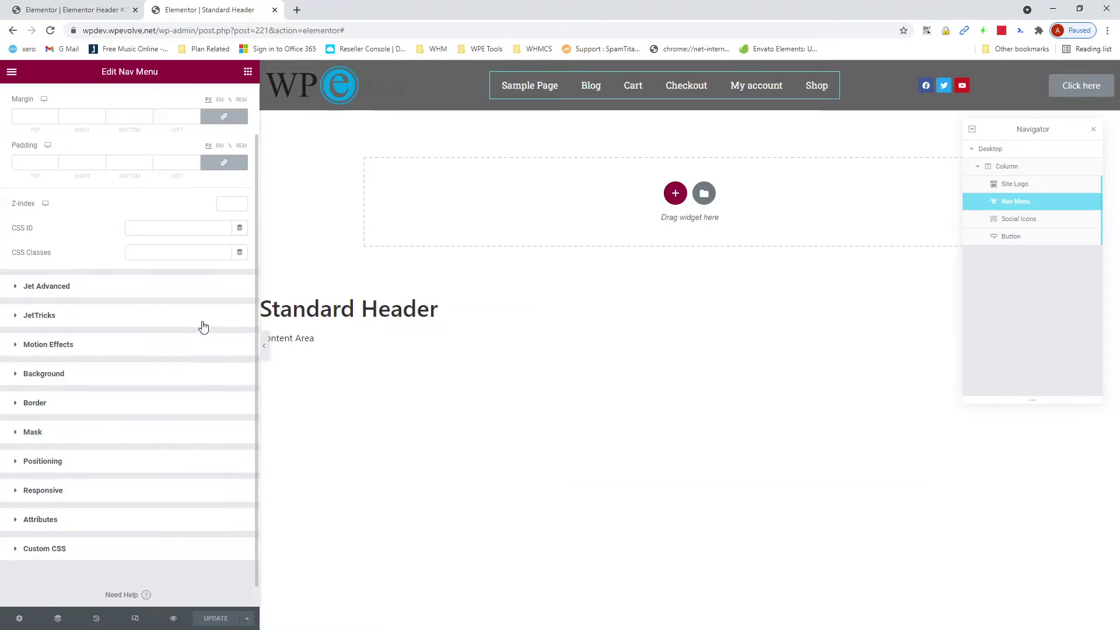
scroll(203, 326, down, 1)
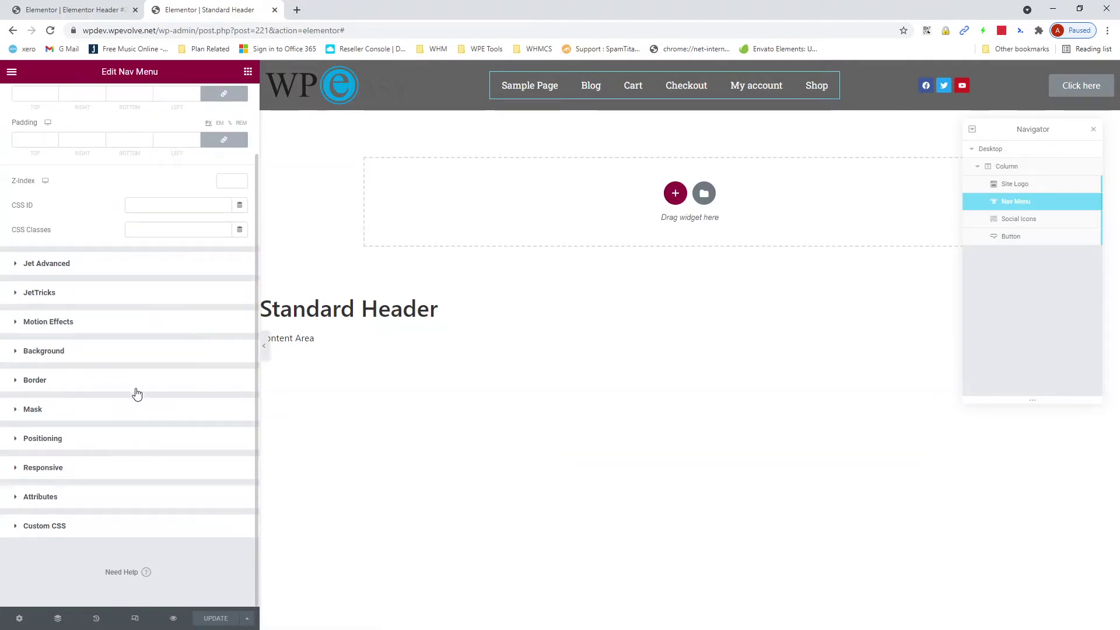
click(66, 531)
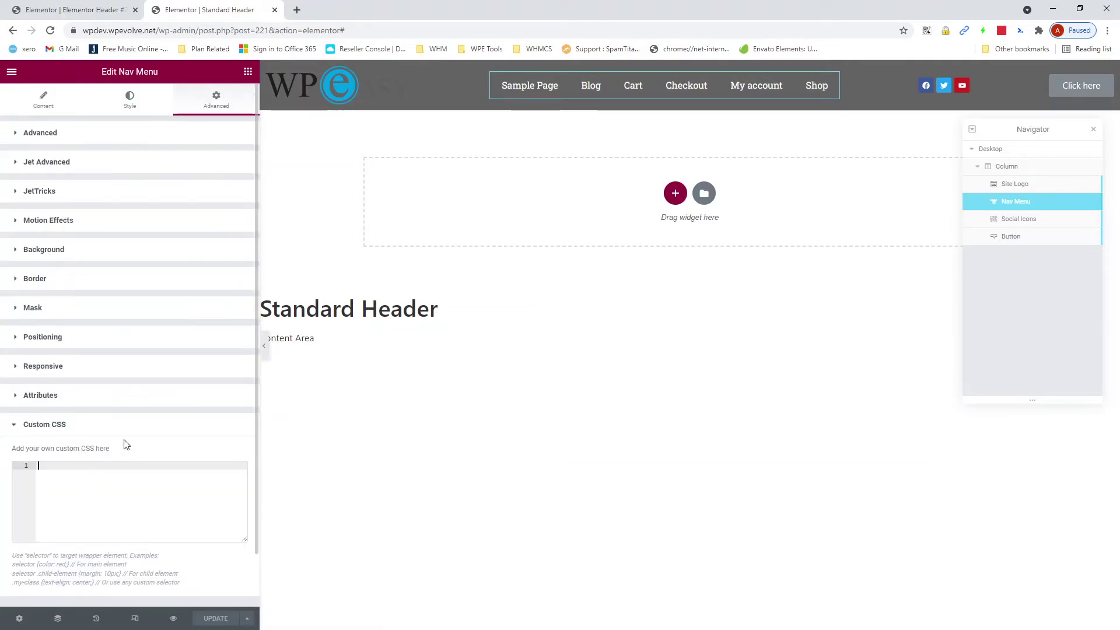
text(se)
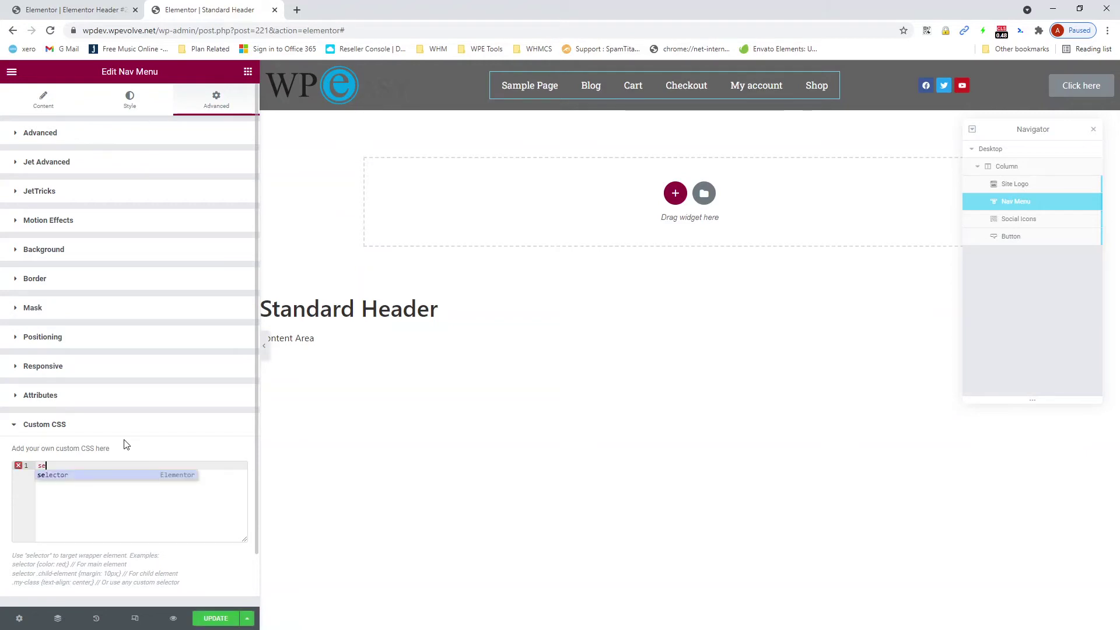
text(lector )
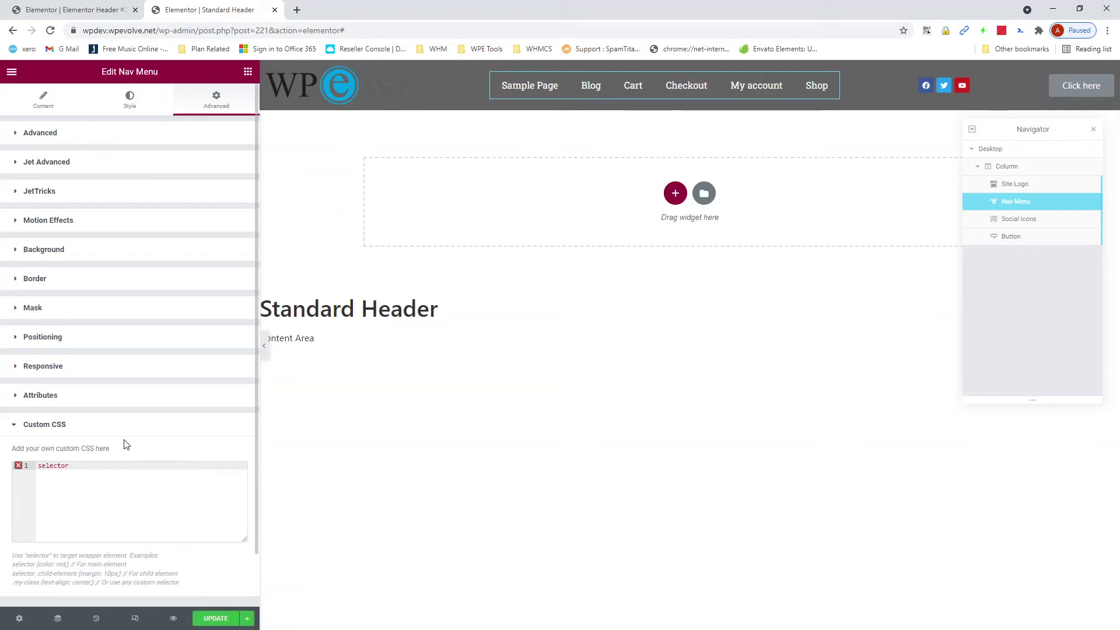
text({)
key(Return)
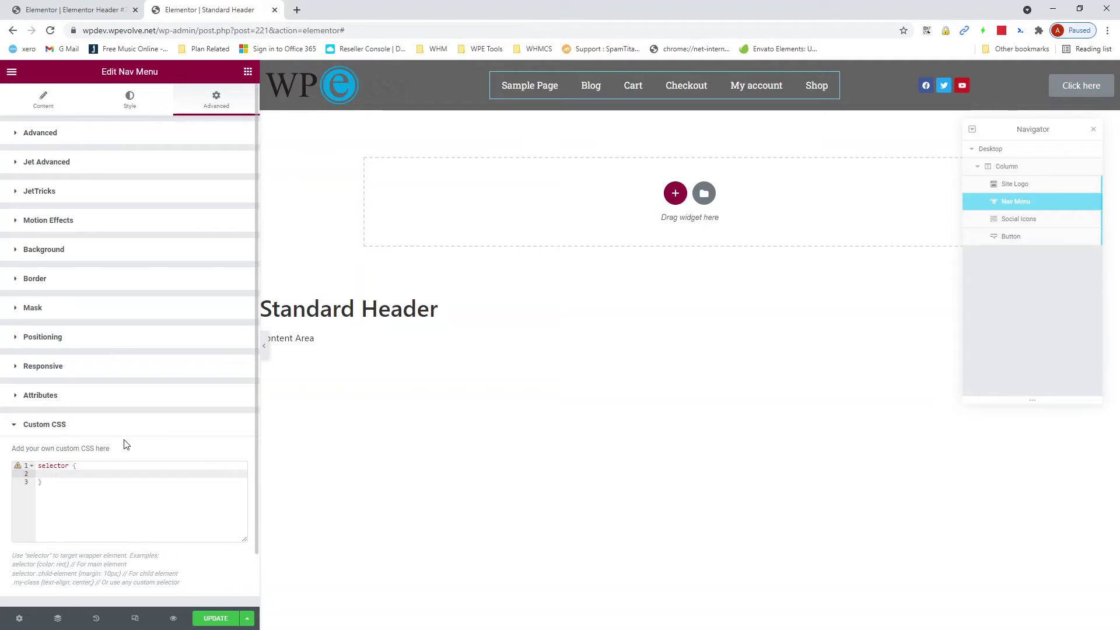
text(flex-g)
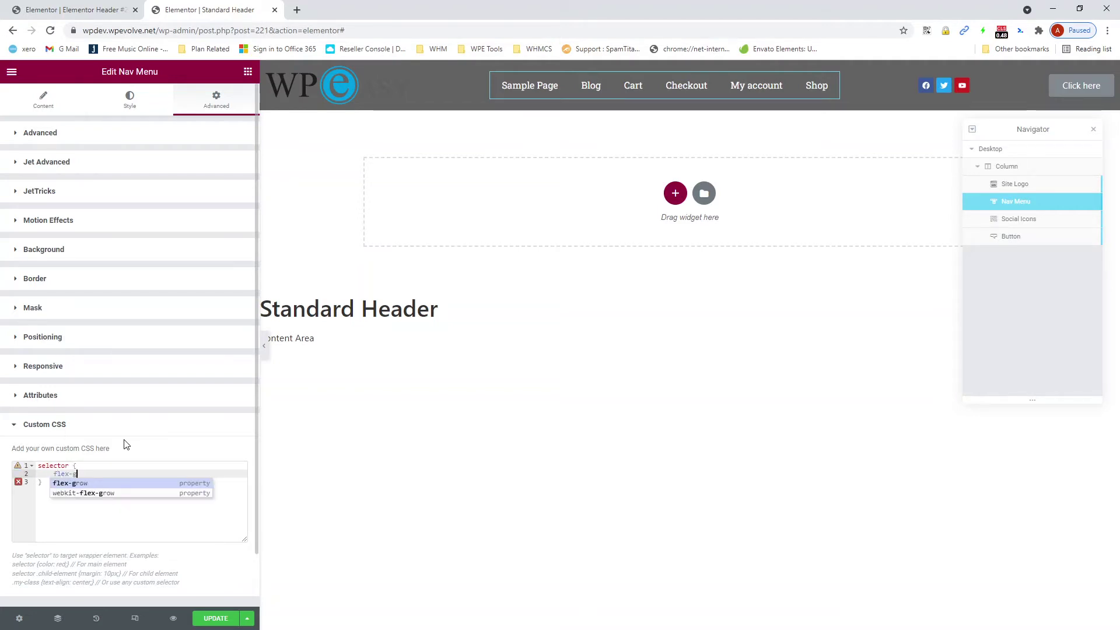
text(r)
key(Return)
text(1)
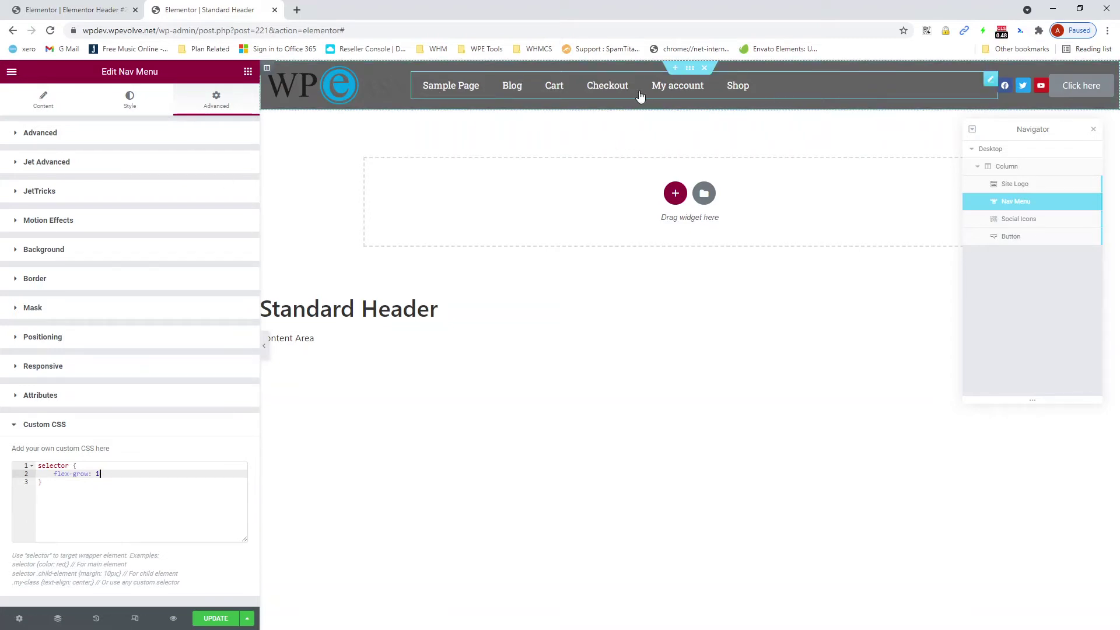
click(42, 100)
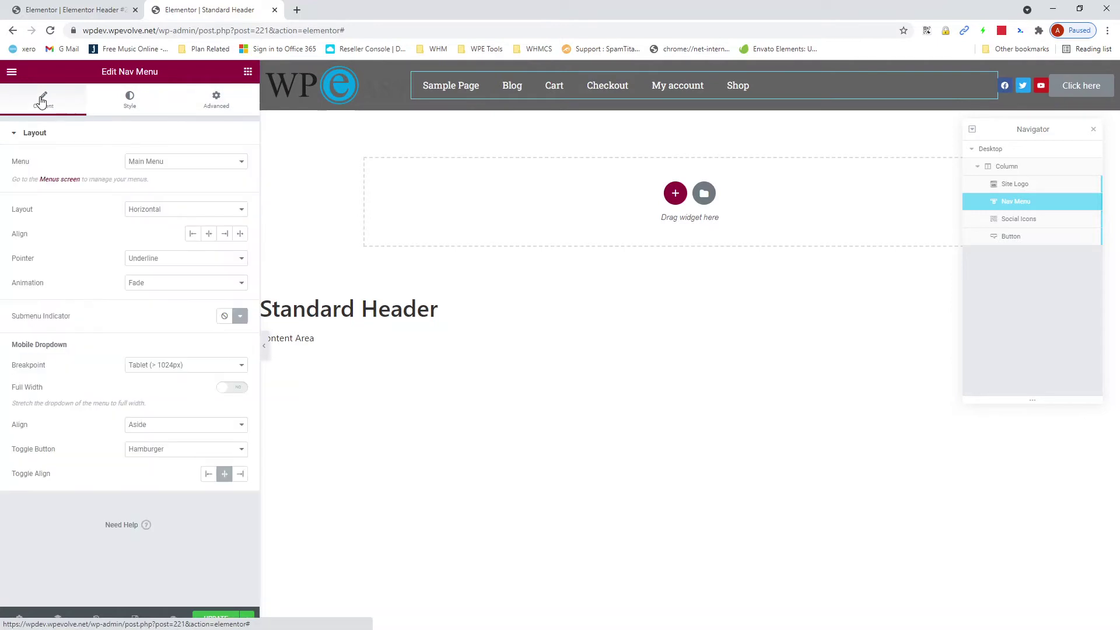
click(209, 234)
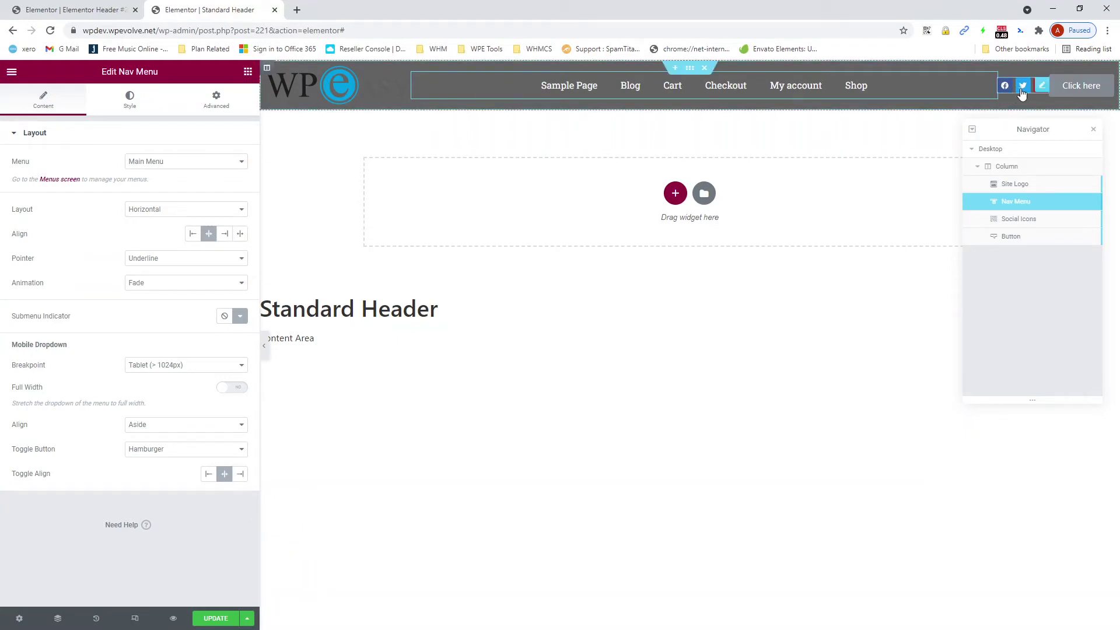
Give the header's Click here button an unlinked left margin of 20 px and update the template
click(1083, 87)
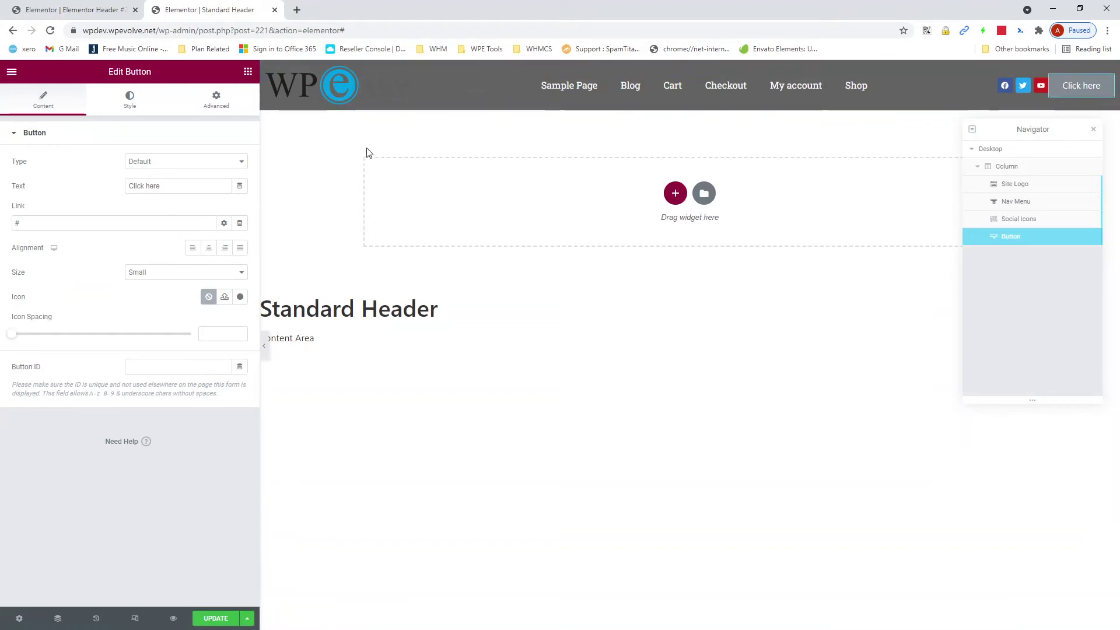
click(218, 102)
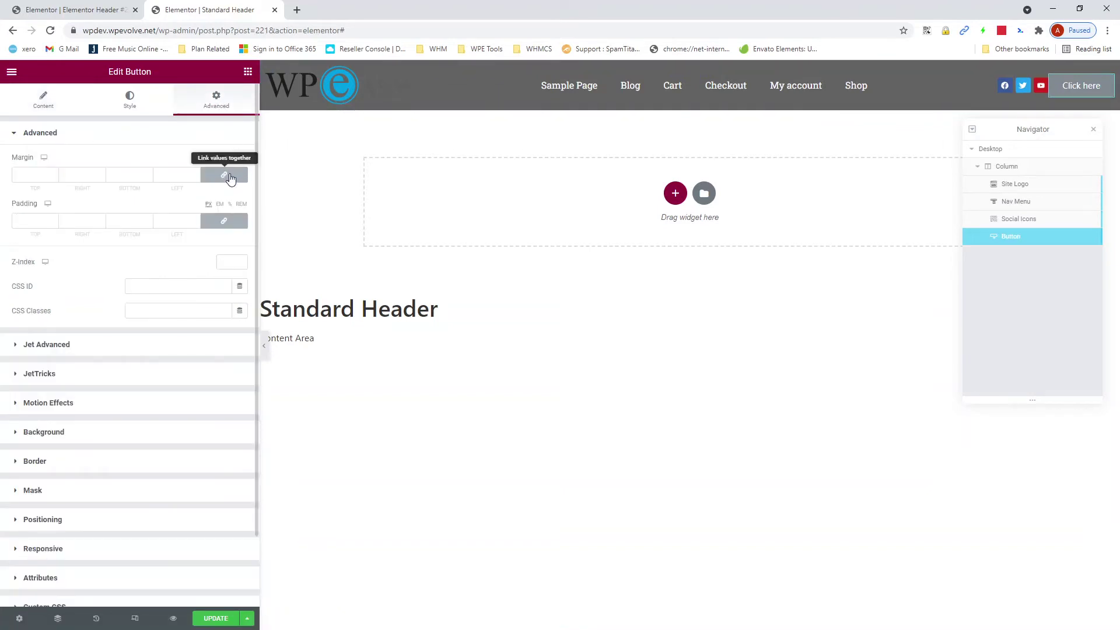
click(225, 175)
double_click(160, 176)
text(20)
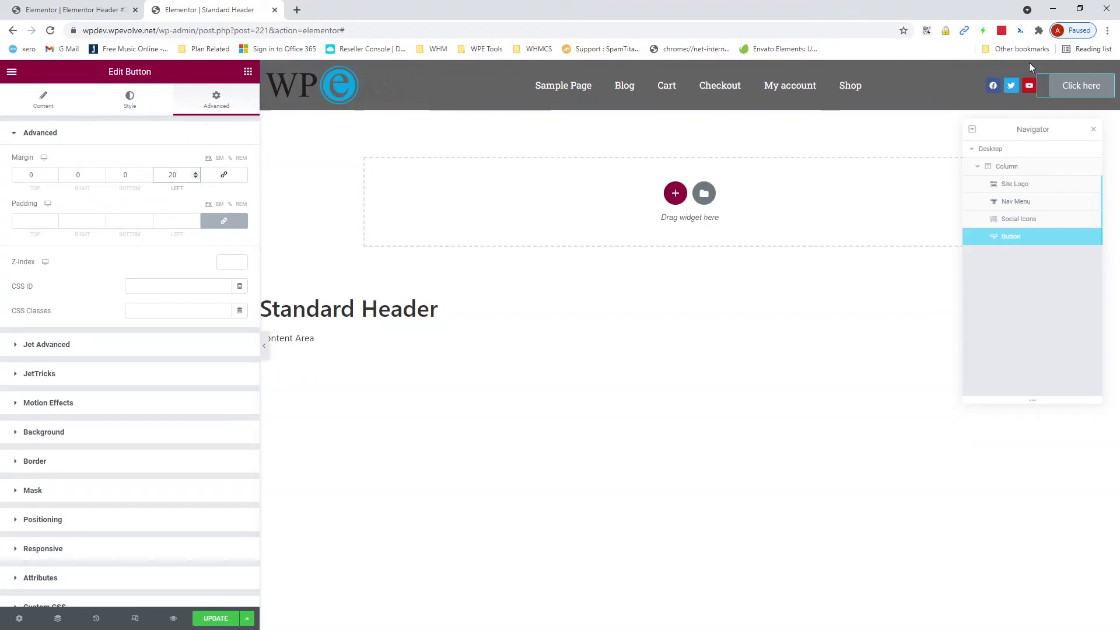
click(225, 620)
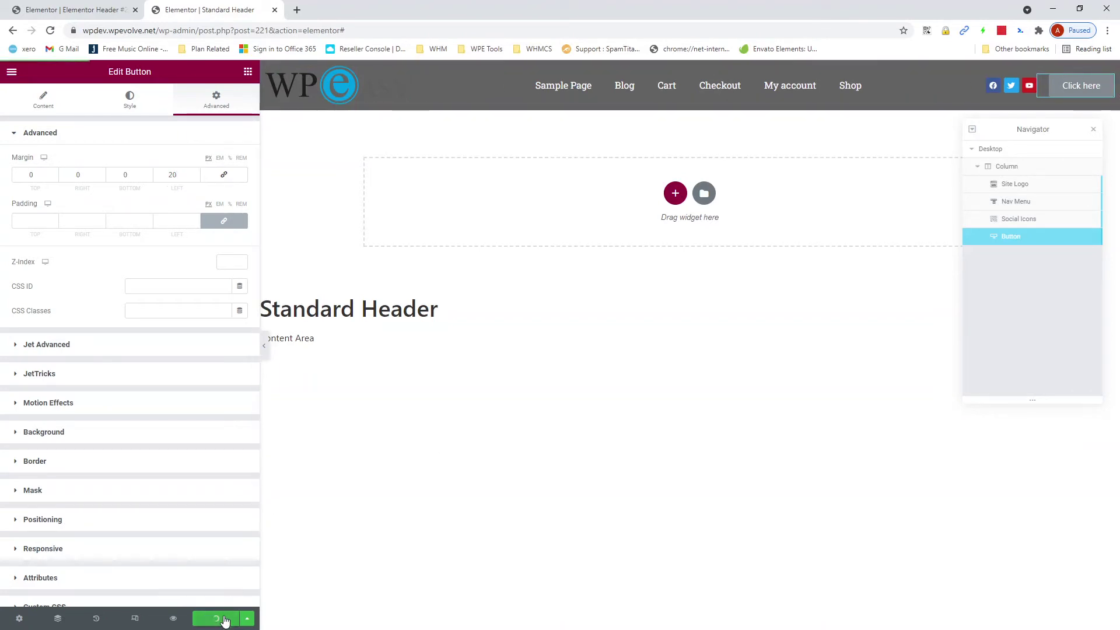
View the updated header on the live site's home page
click(12, 72)
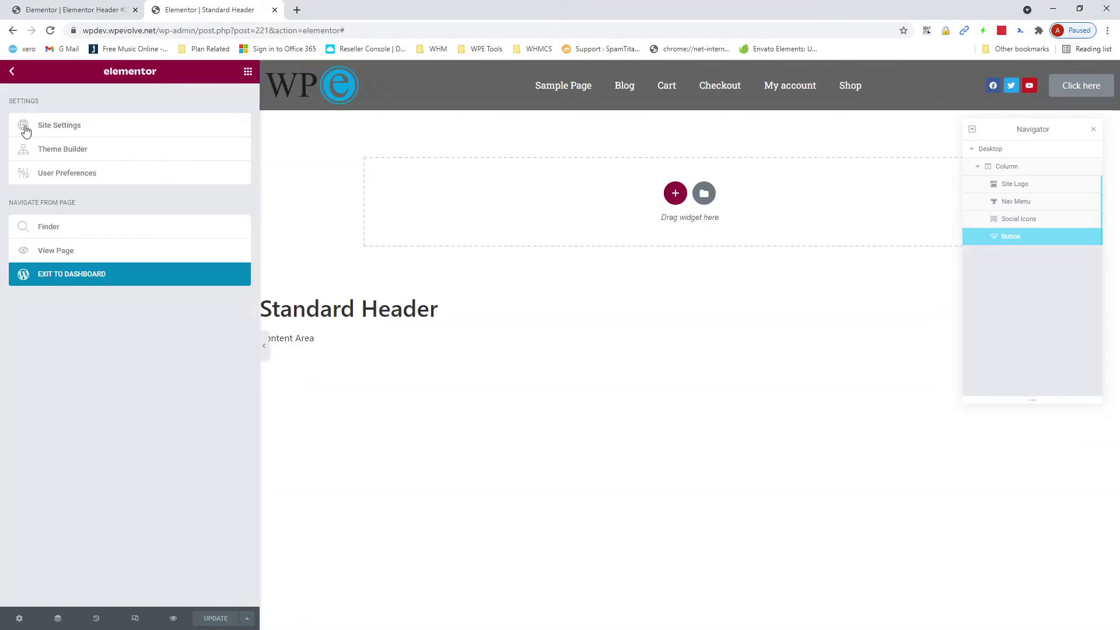
click(60, 251)
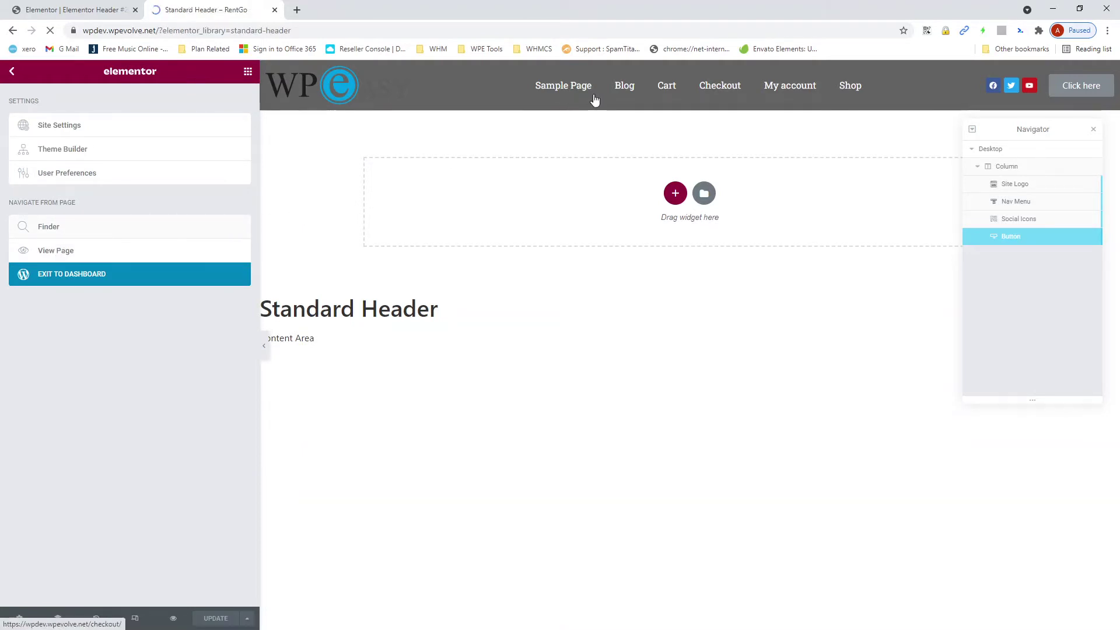
click(446, 111)
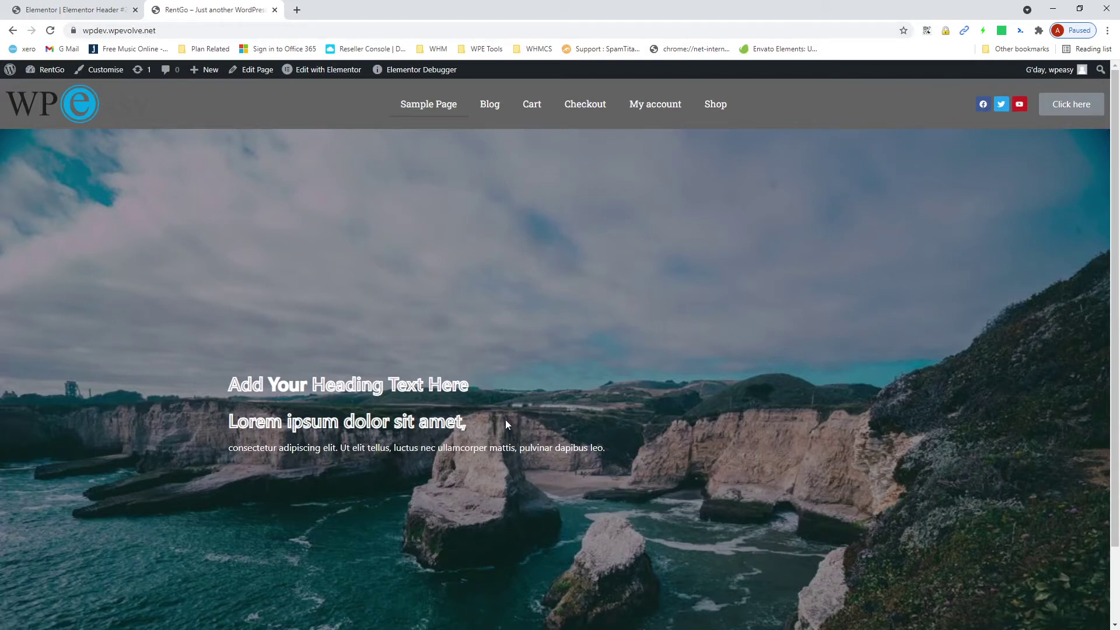
Examine how the live header responds in the browser's device emulation at widths of about 1071 px and 965 px
key(ctrl+shift+i)
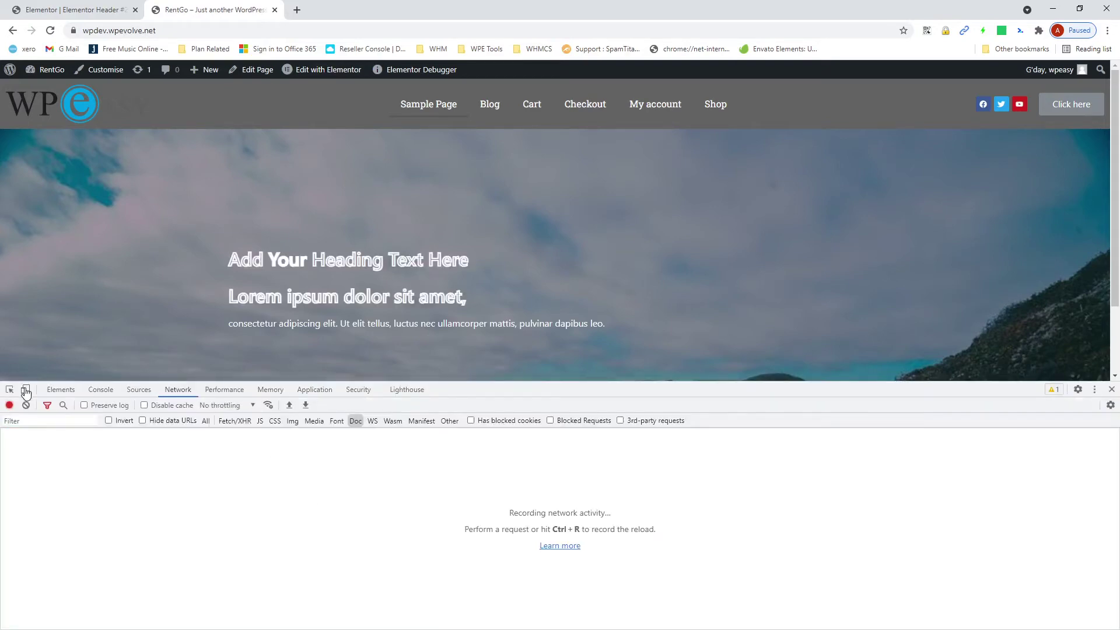
click(25, 390)
drag(918, 232, 881, 239)
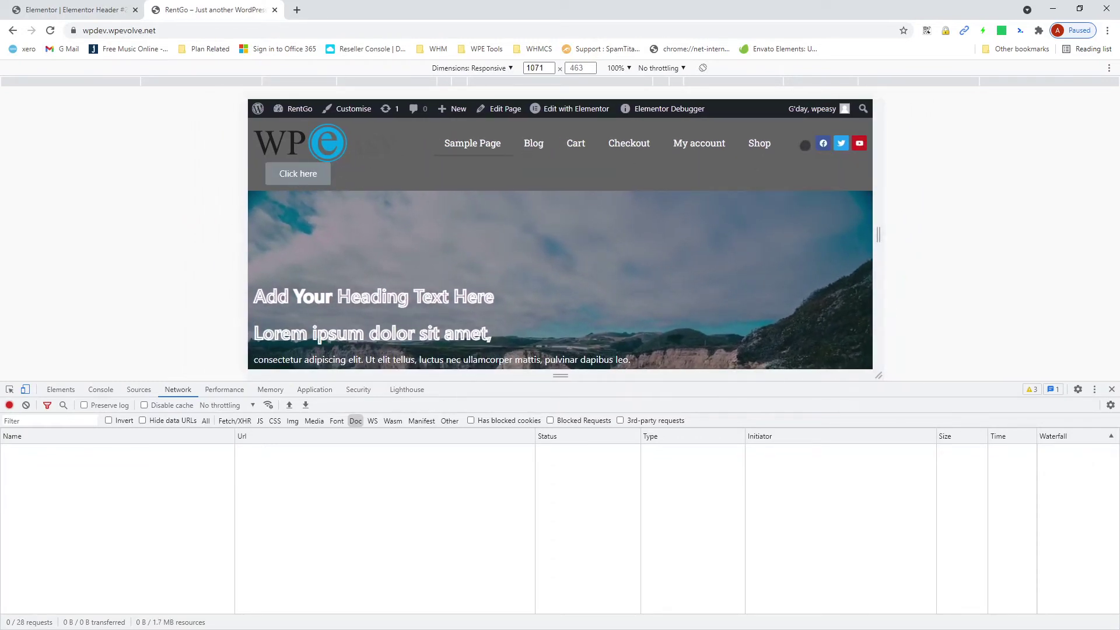
drag(871, 225, 846, 234)
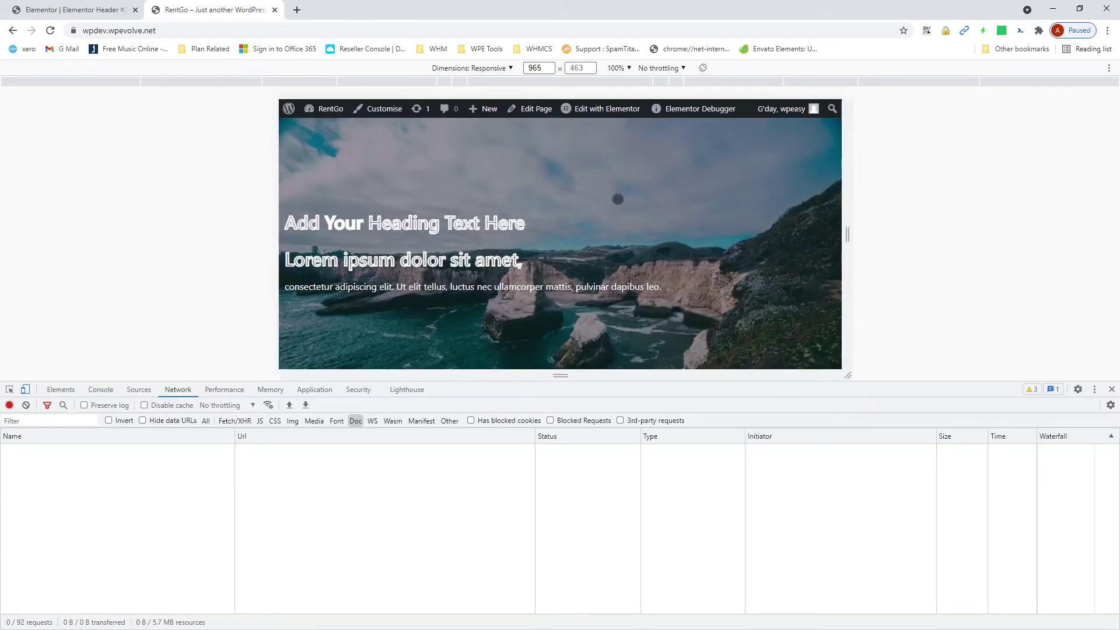
click(25, 390)
Reopen Standard Header for editing in Elementor from the live page and close the developer tools
mouse_move(327, 71)
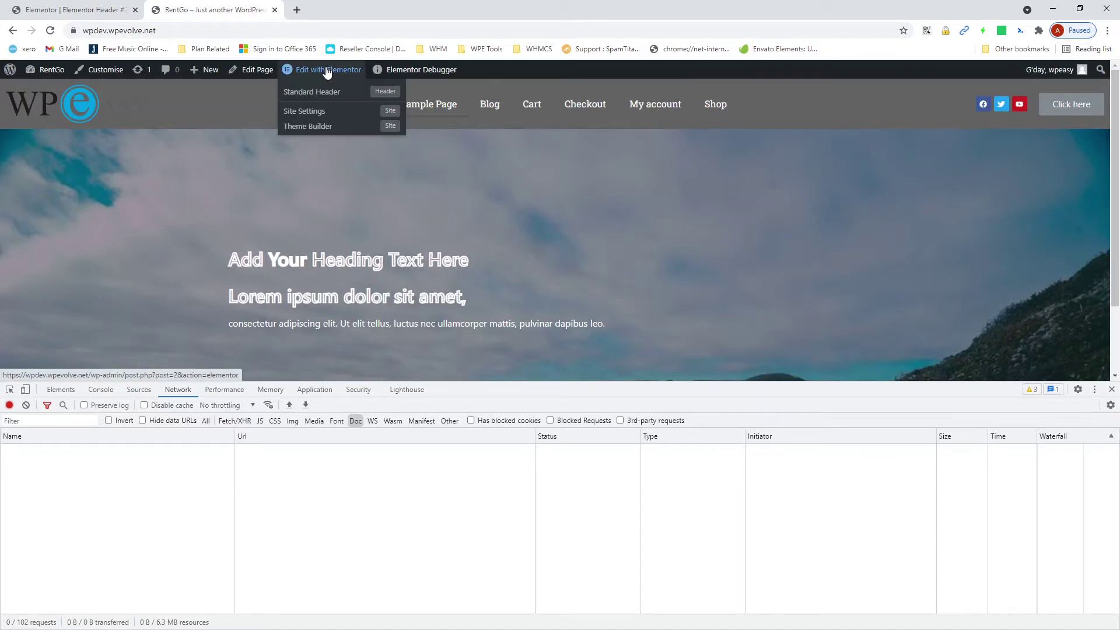
click(333, 94)
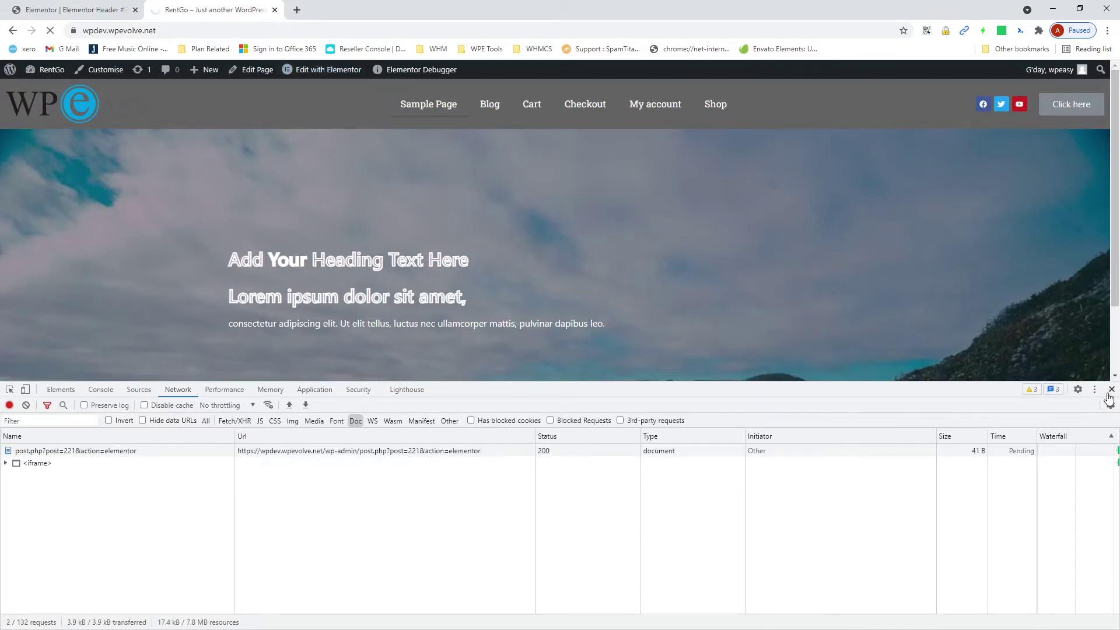
click(1111, 390)
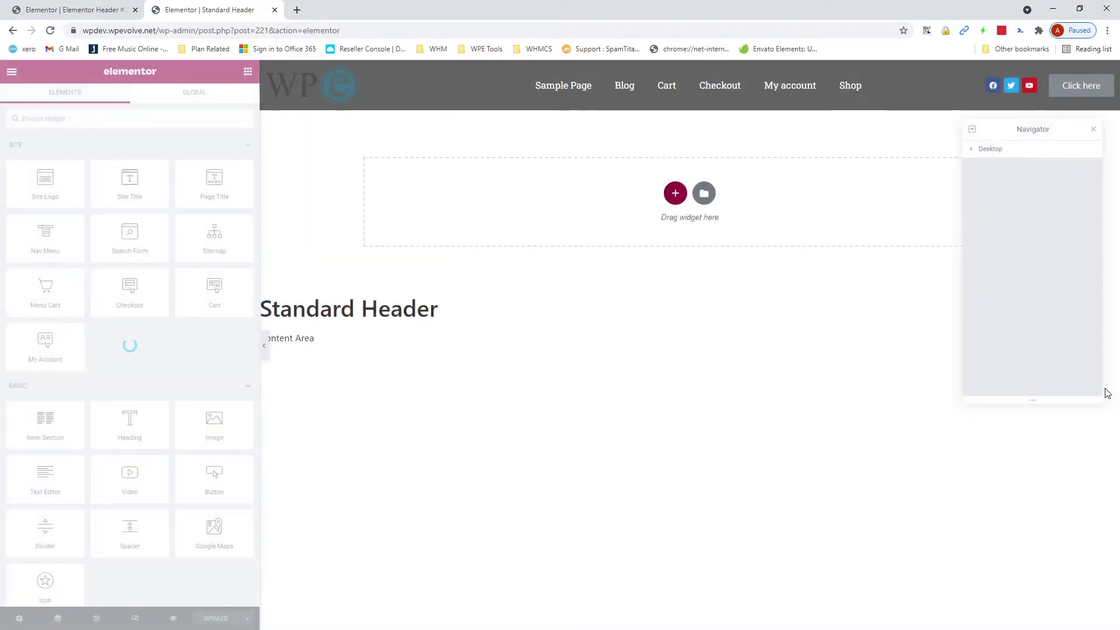
Duplicate the Desktop section, rename the copy Mobile, and hide the original Desktop section in the editor
right_click(989, 151)
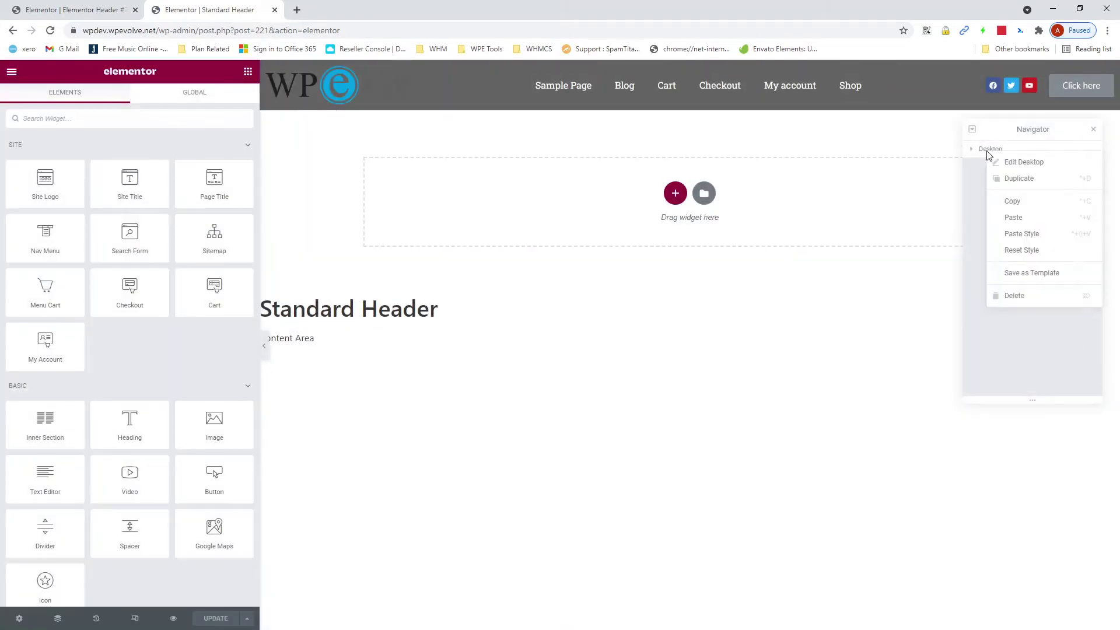
click(1016, 182)
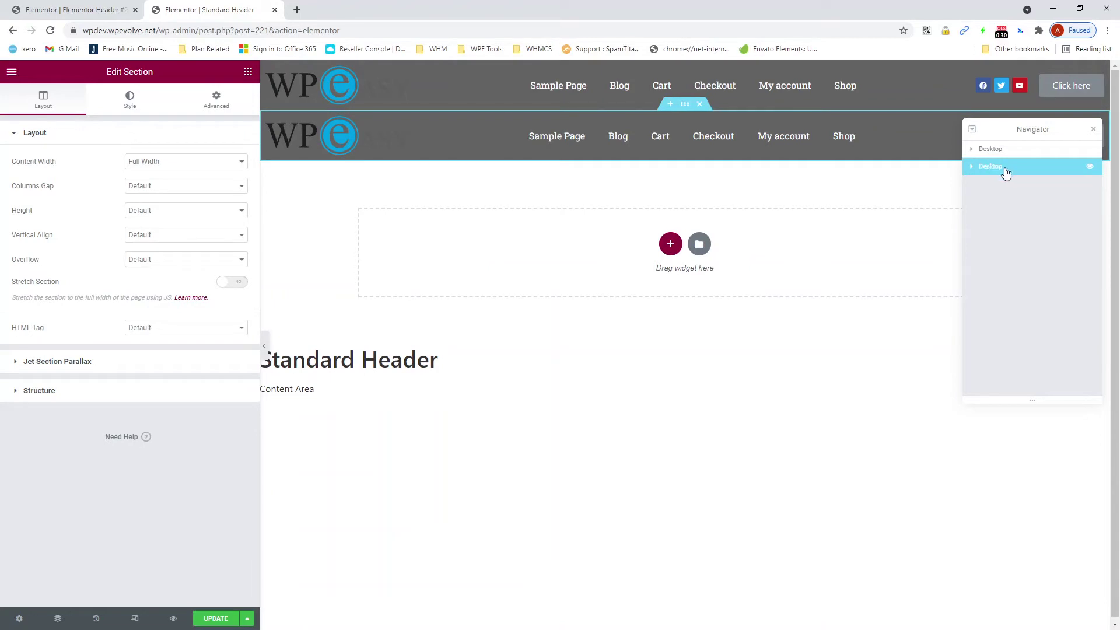
double_click(996, 169)
click(1034, 241)
click(1091, 150)
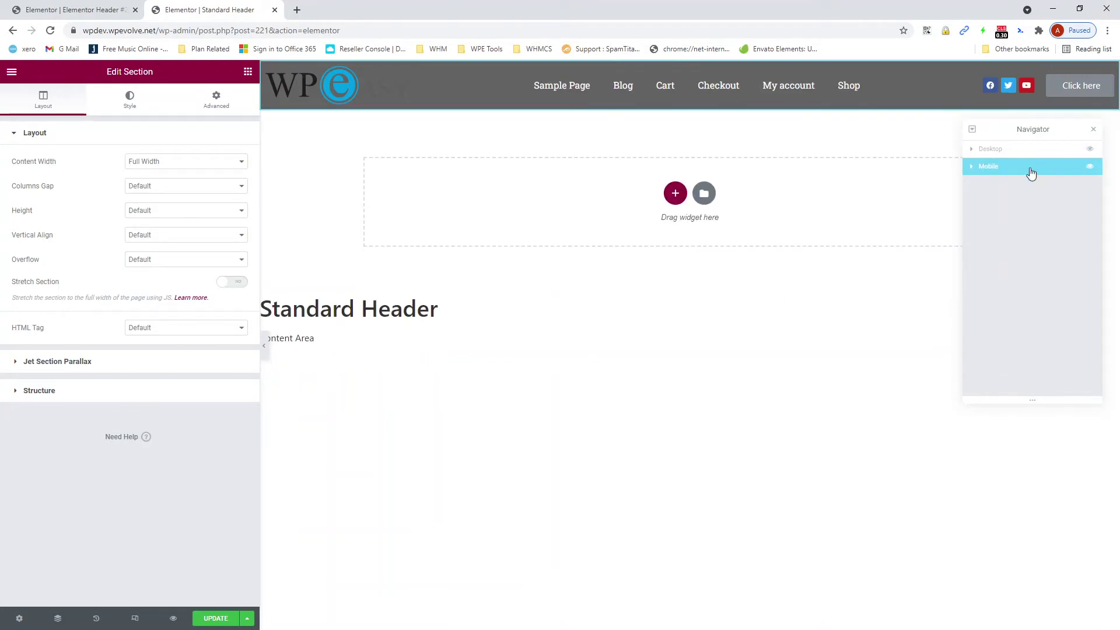
Set the Mobile section's responsive visibility to hide on desktop and show on tablet and mobile
click(216, 100)
click(141, 395)
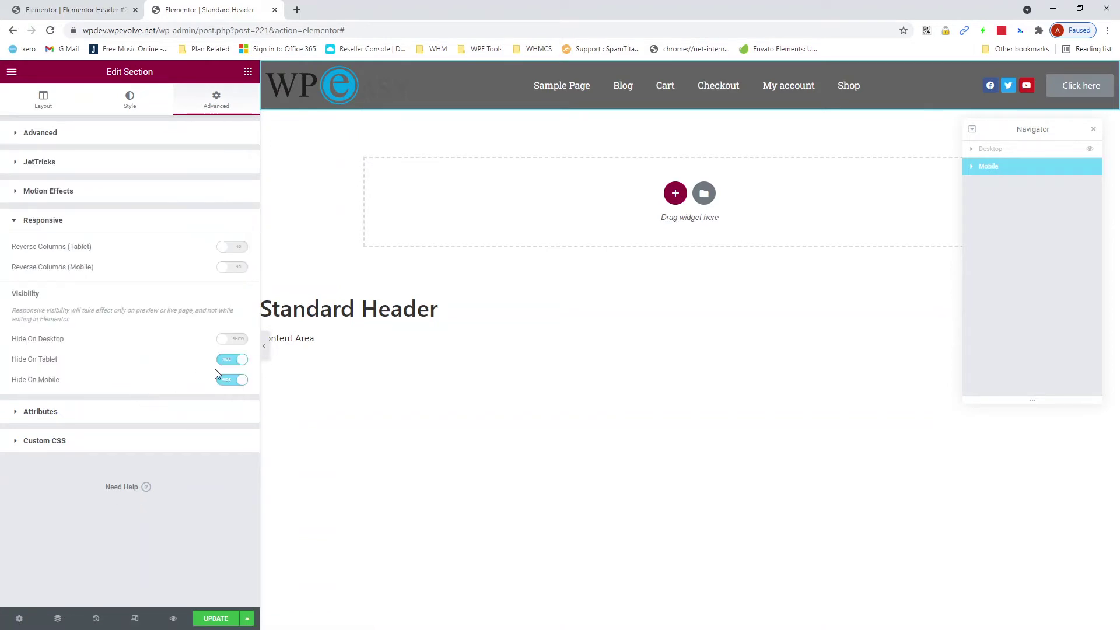
click(231, 360)
click(235, 383)
click(233, 340)
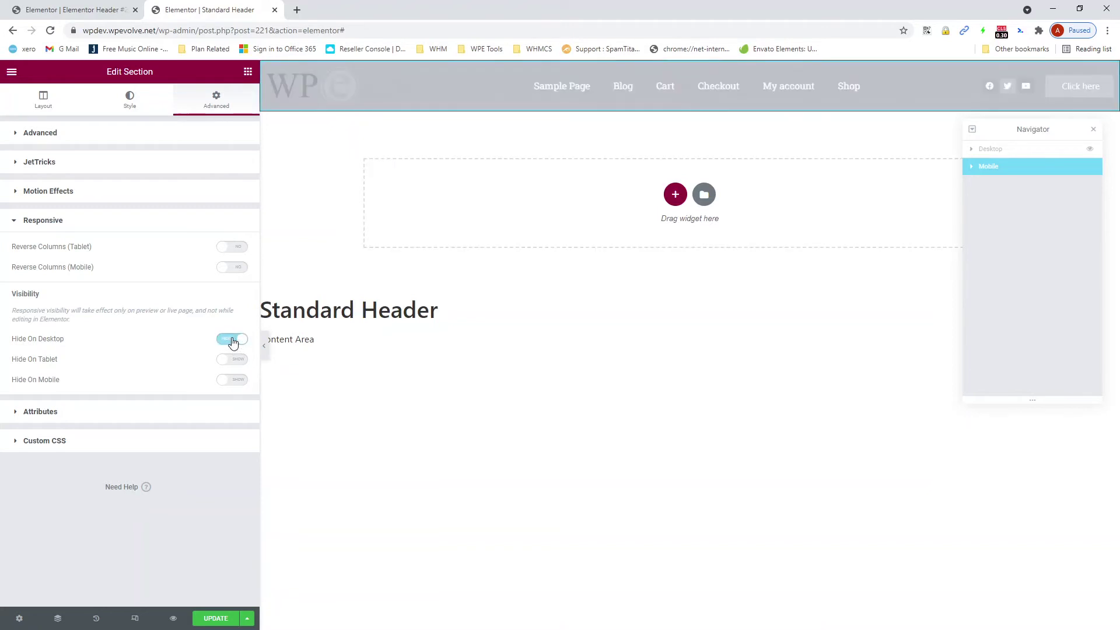
Preview the Mobile section in responsive mode at the tablet and mobile sizes
click(135, 619)
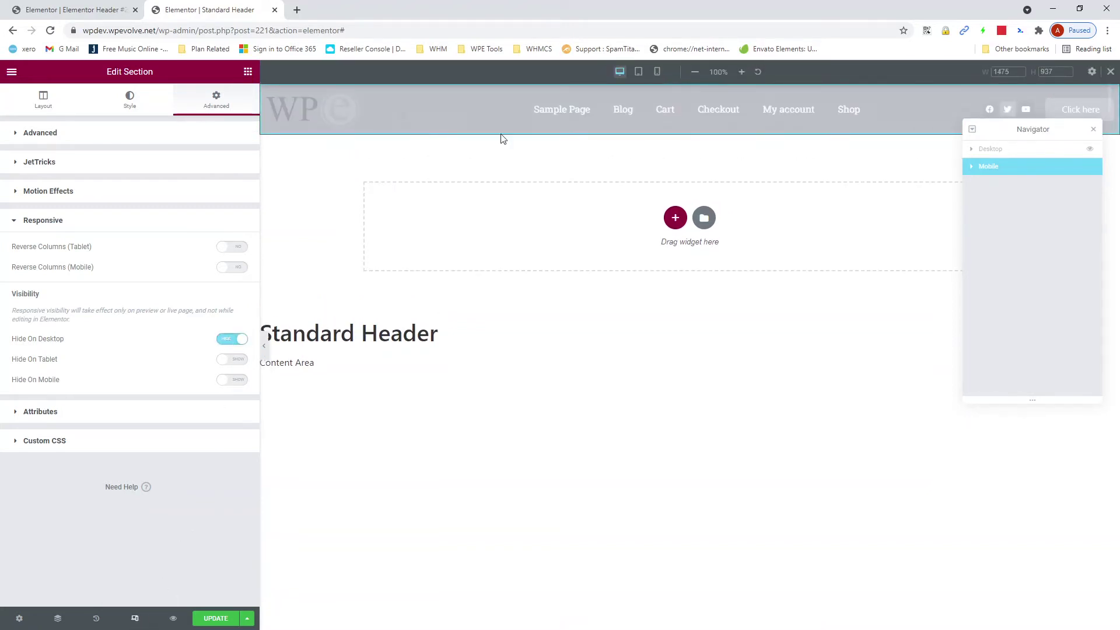
click(639, 71)
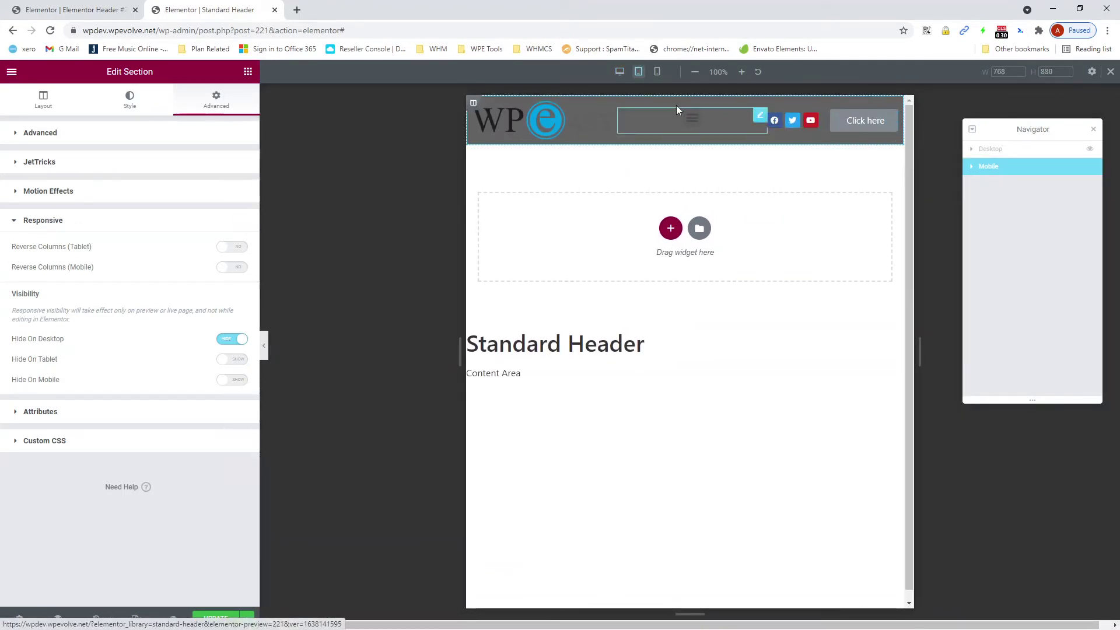
click(658, 72)
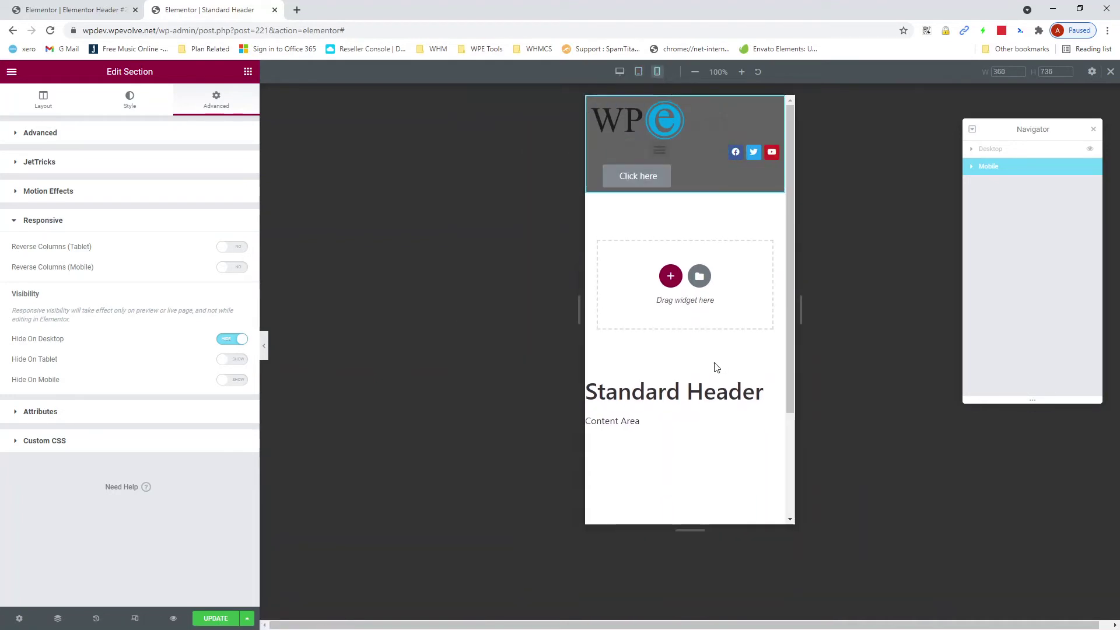
Delete the Click here button and the social icons from the Mobile section in the tablet view
click(639, 84)
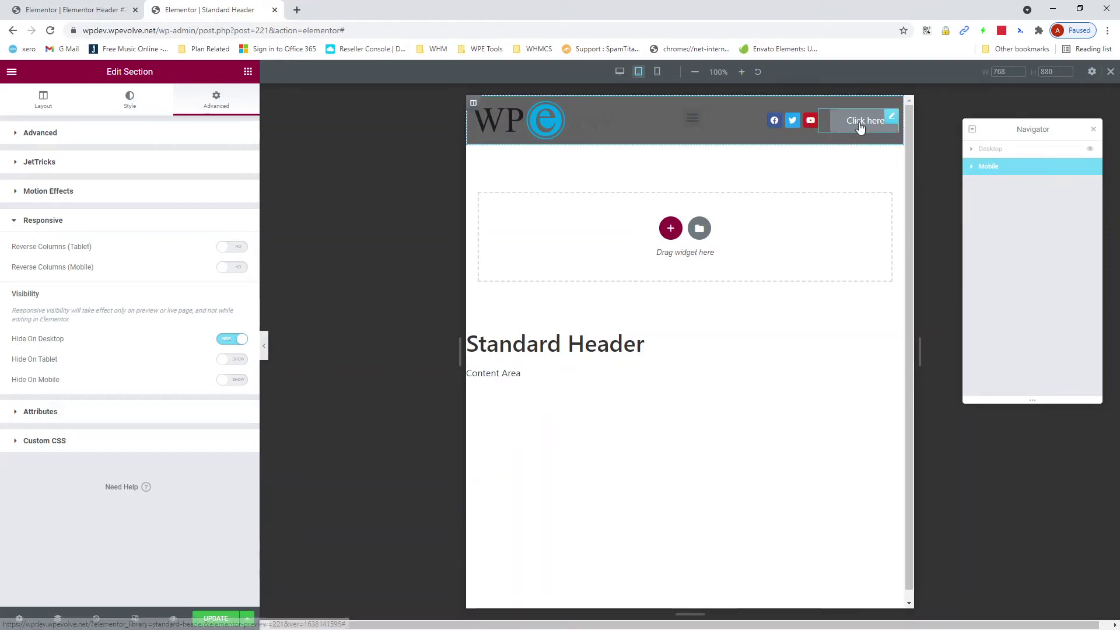
right_click(882, 120)
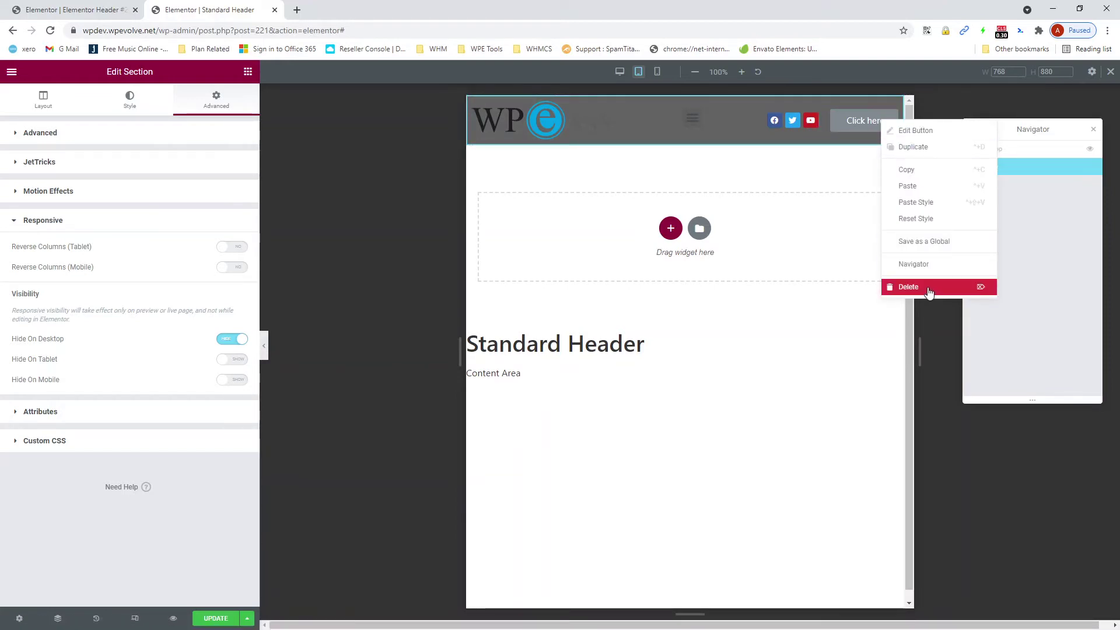
click(929, 291)
right_click(874, 121)
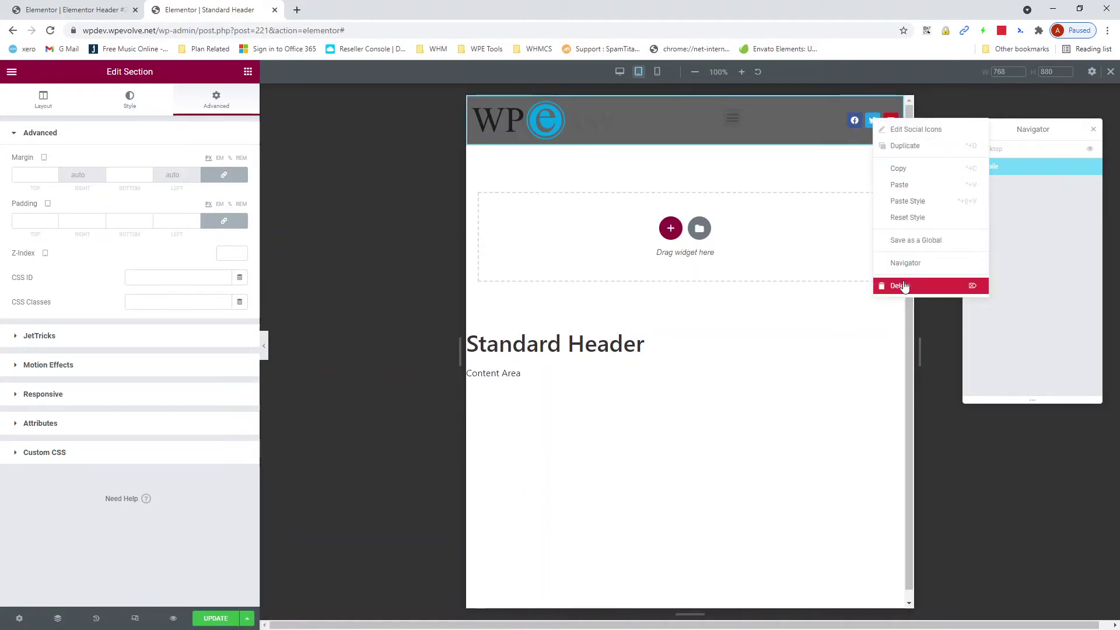
click(881, 285)
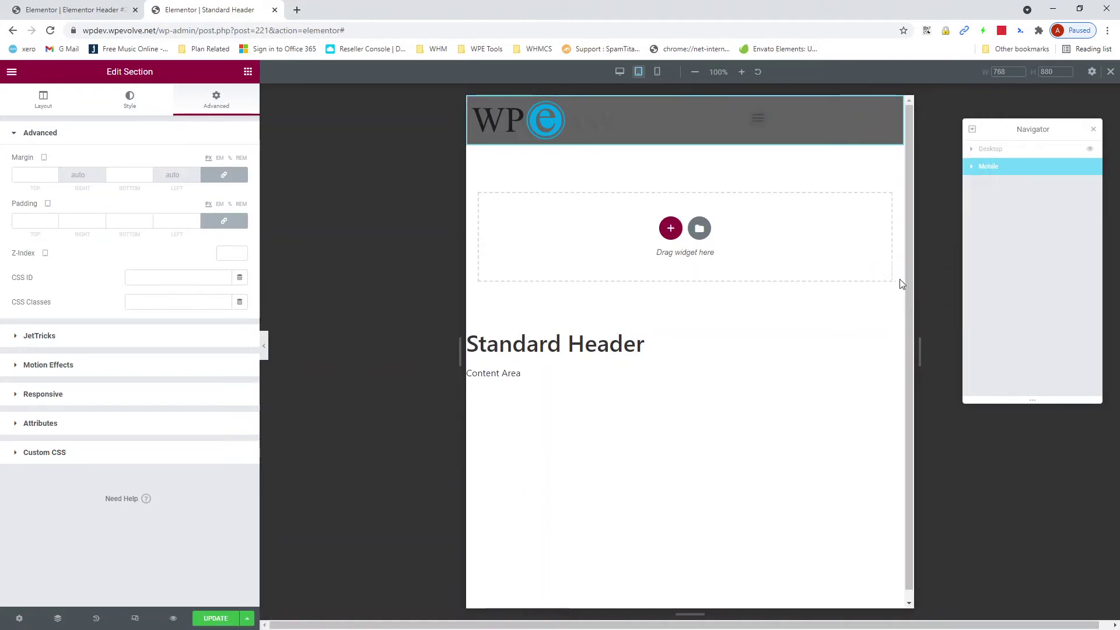
Set the Mobile section's Nav Menu width to Inline (auto) on tablet and align its toggle button to the right
click(779, 119)
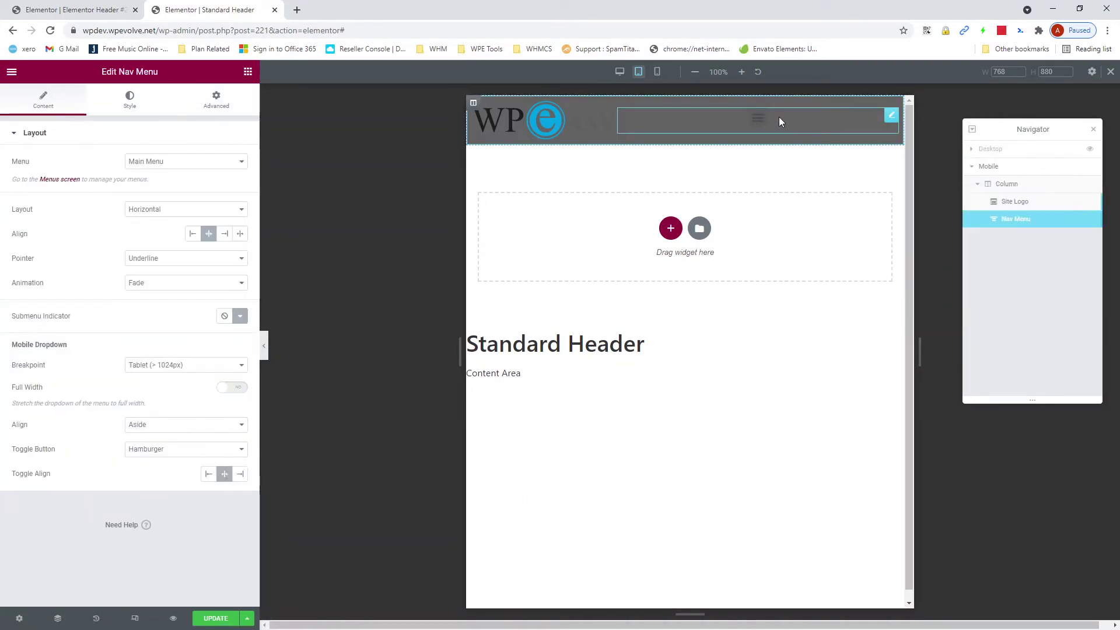
click(217, 105)
click(113, 524)
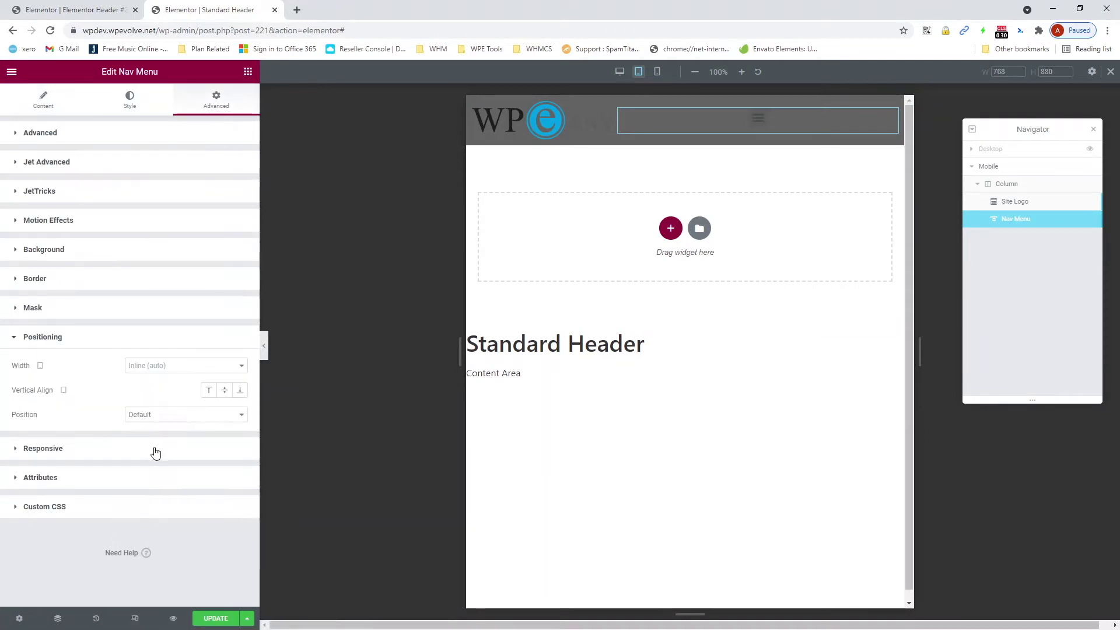
click(192, 370)
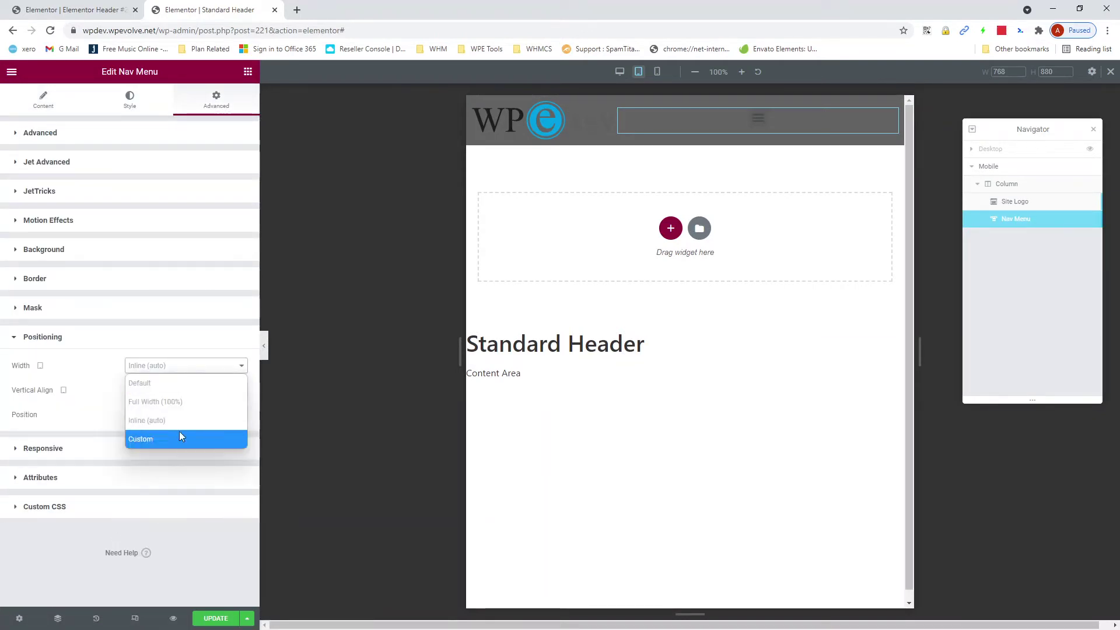
click(170, 419)
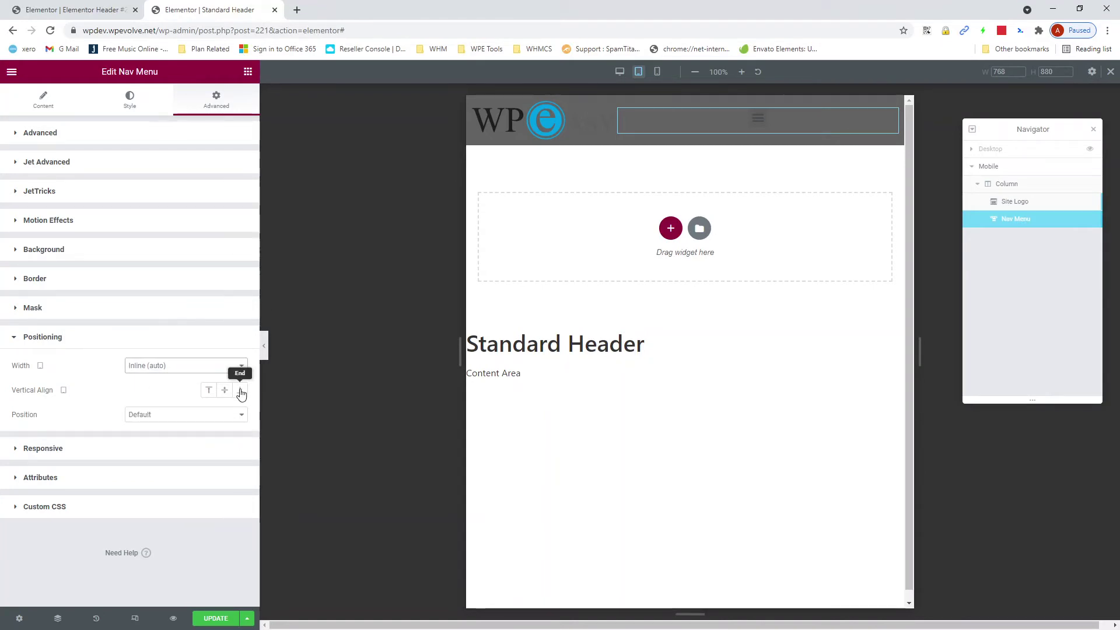
click(44, 101)
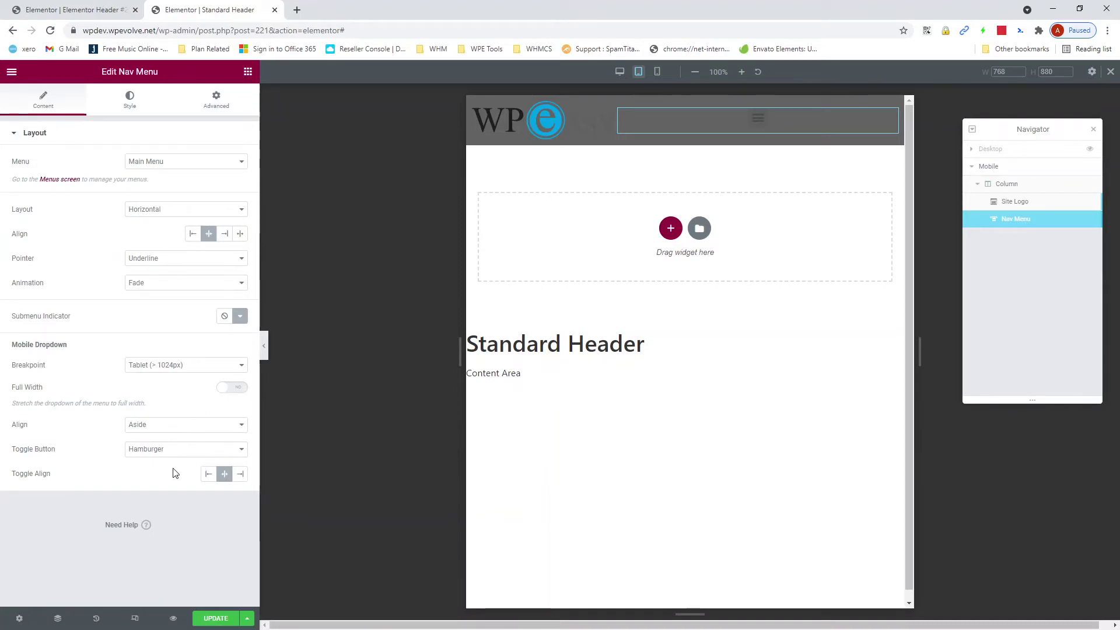
click(240, 474)
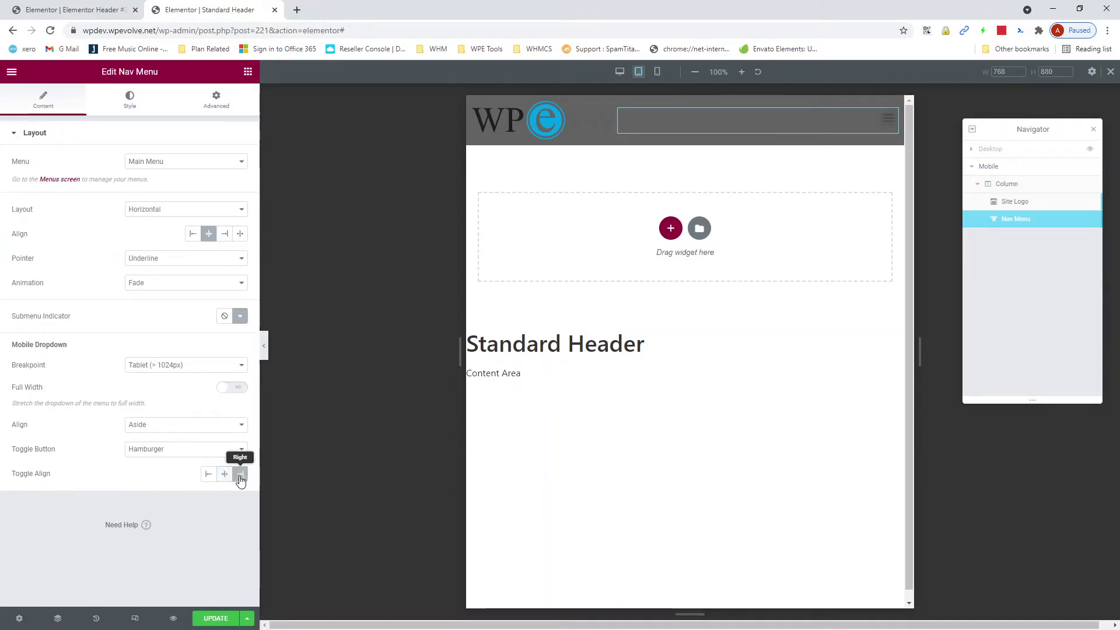
Style the Nav Menu's toggle button with the global white as its color and the global black as its background
click(129, 95)
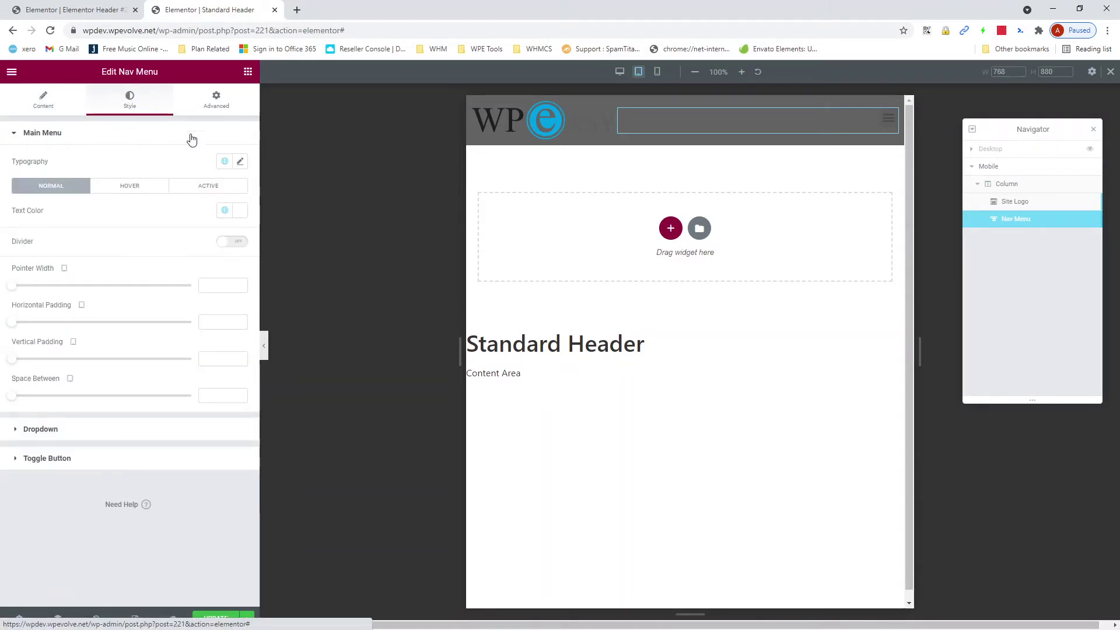
click(90, 458)
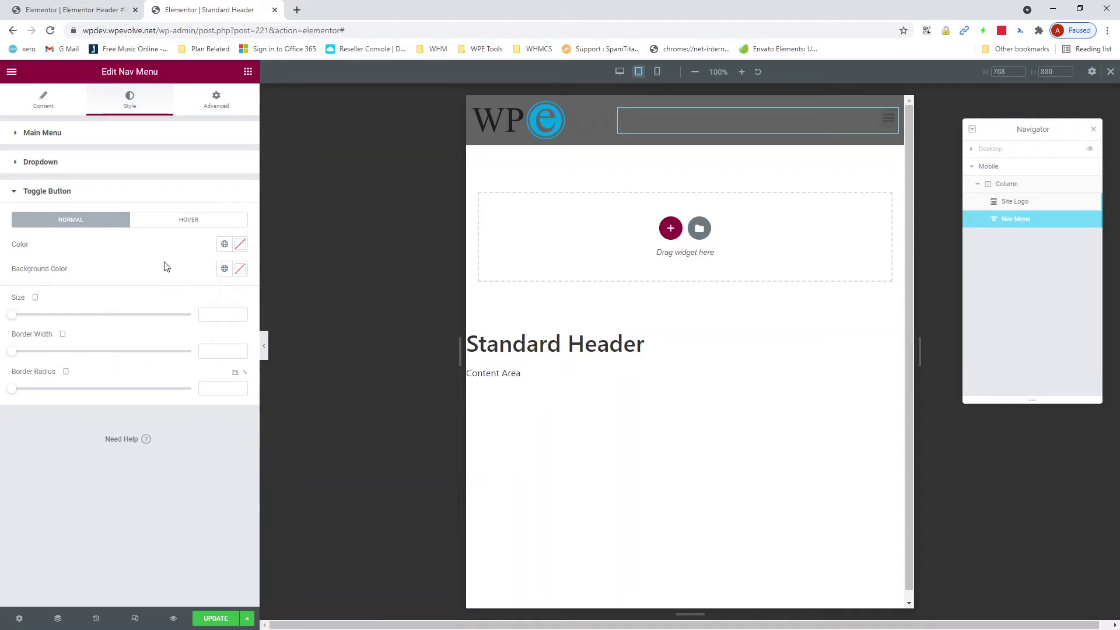
click(225, 244)
click(149, 379)
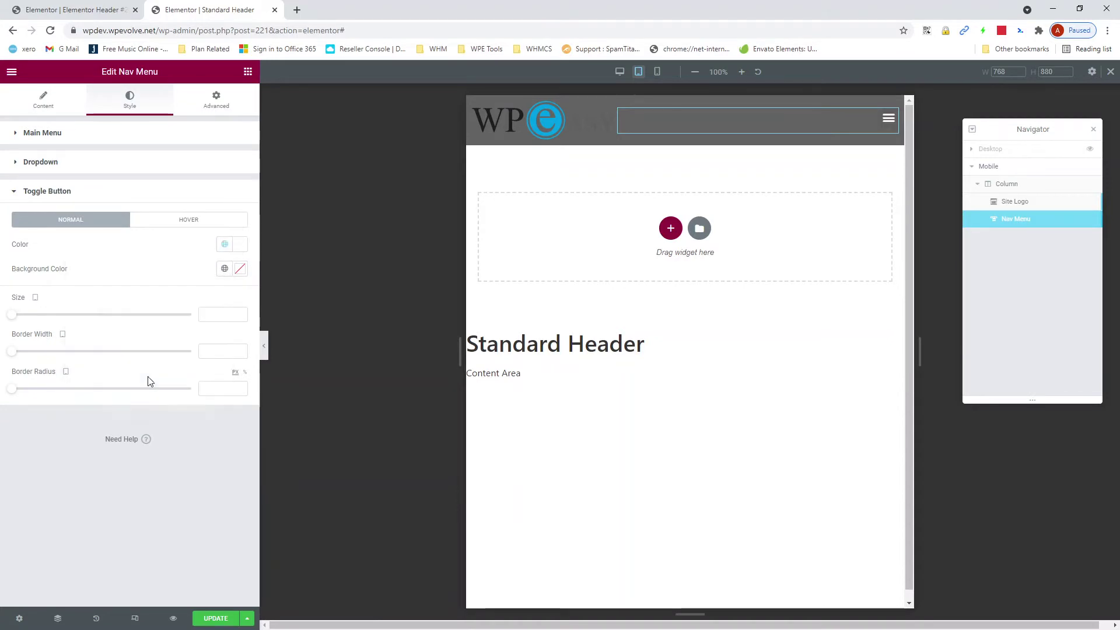
click(225, 268)
click(138, 424)
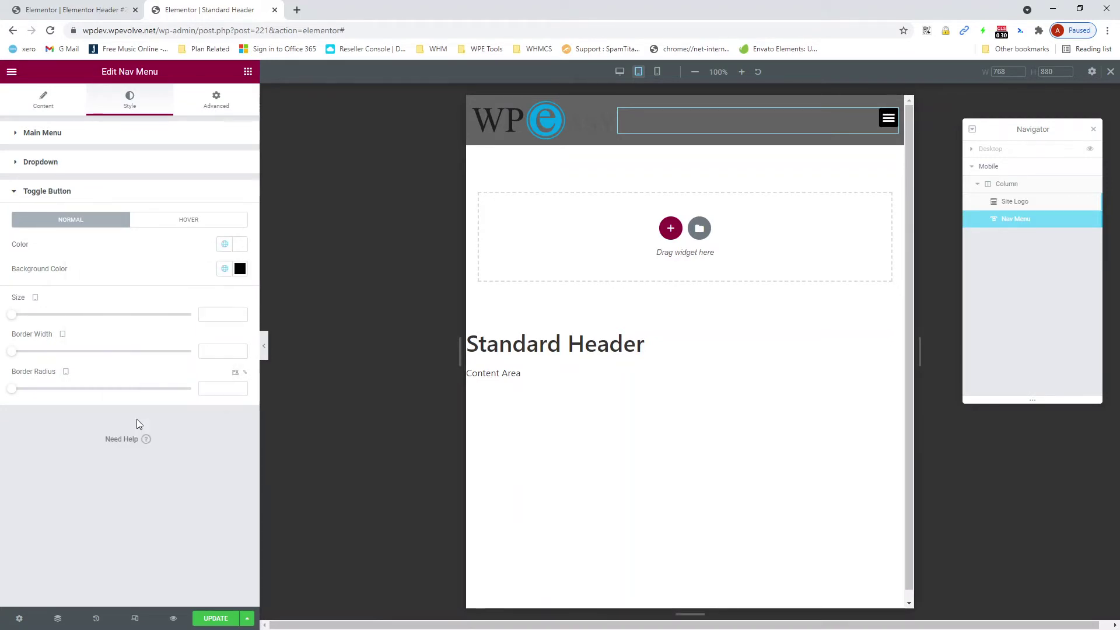
Stretch the Nav Menu's mobile dropdown to full width and give the dropdown a default box shadow
click(45, 102)
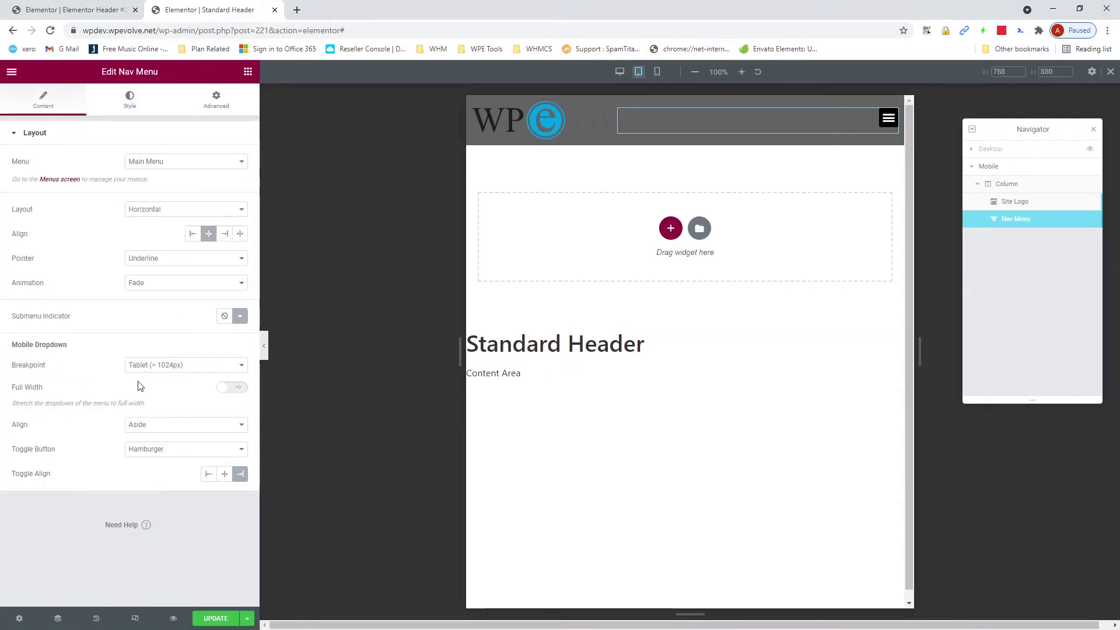
click(234, 389)
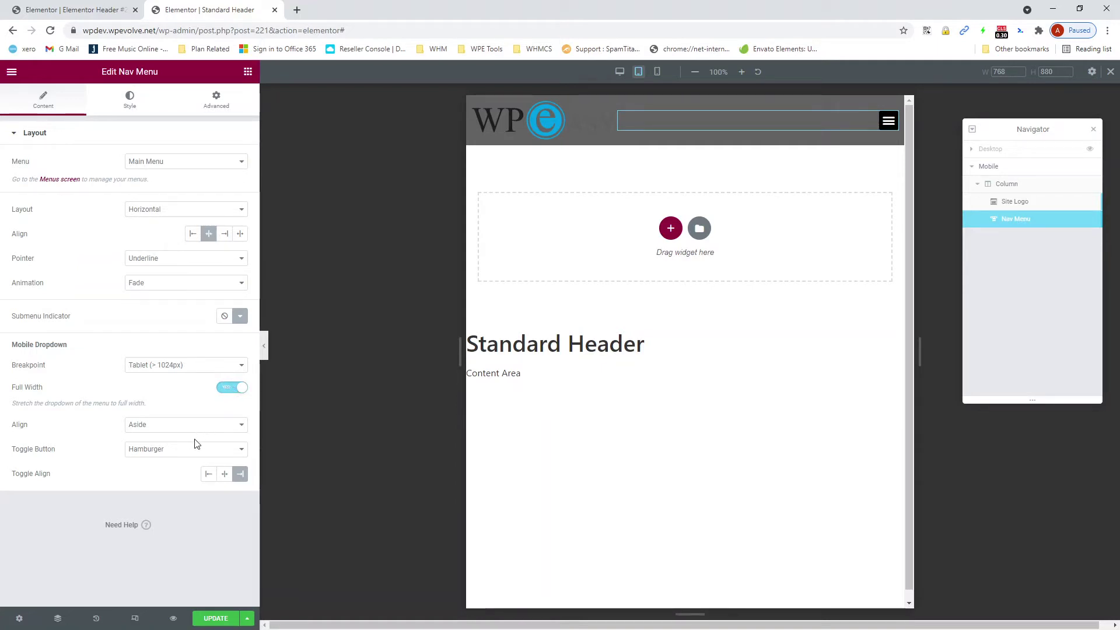
click(122, 101)
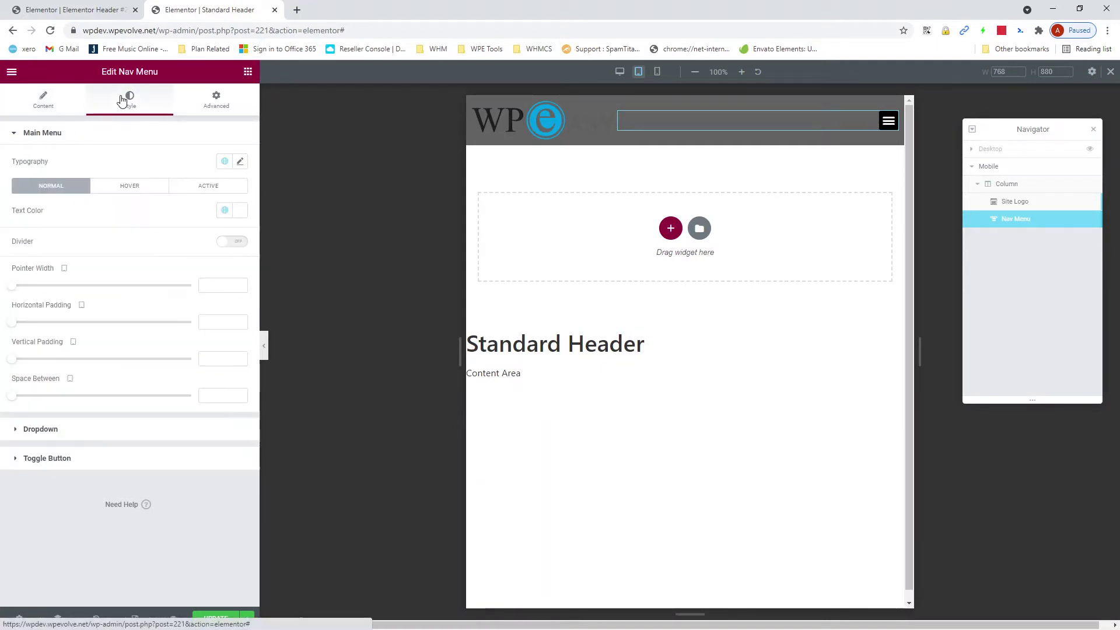
click(40, 430)
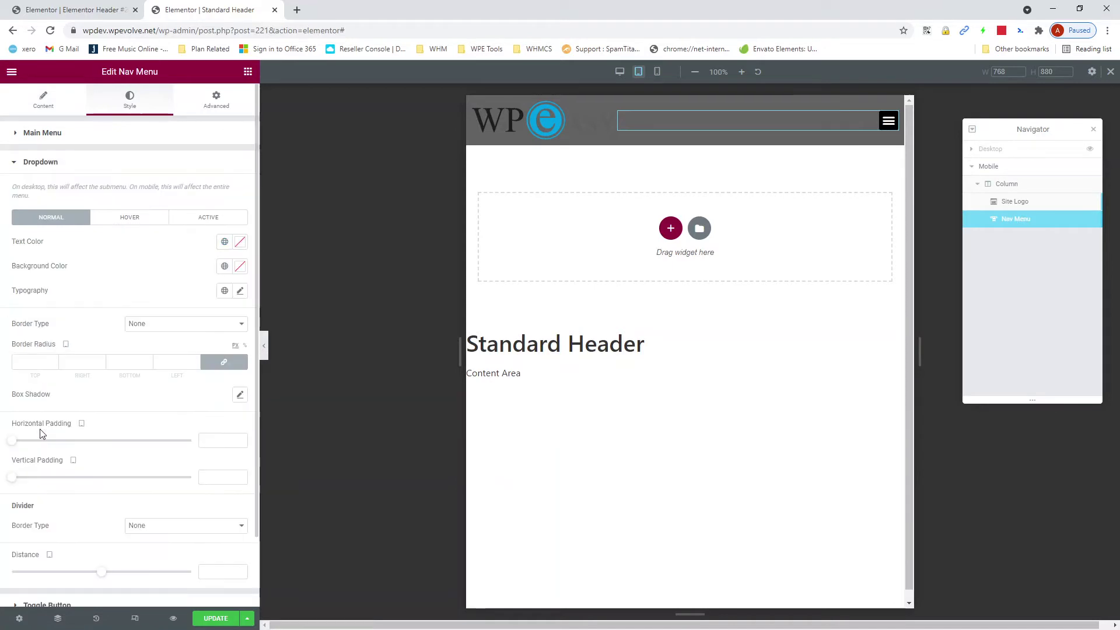
click(240, 396)
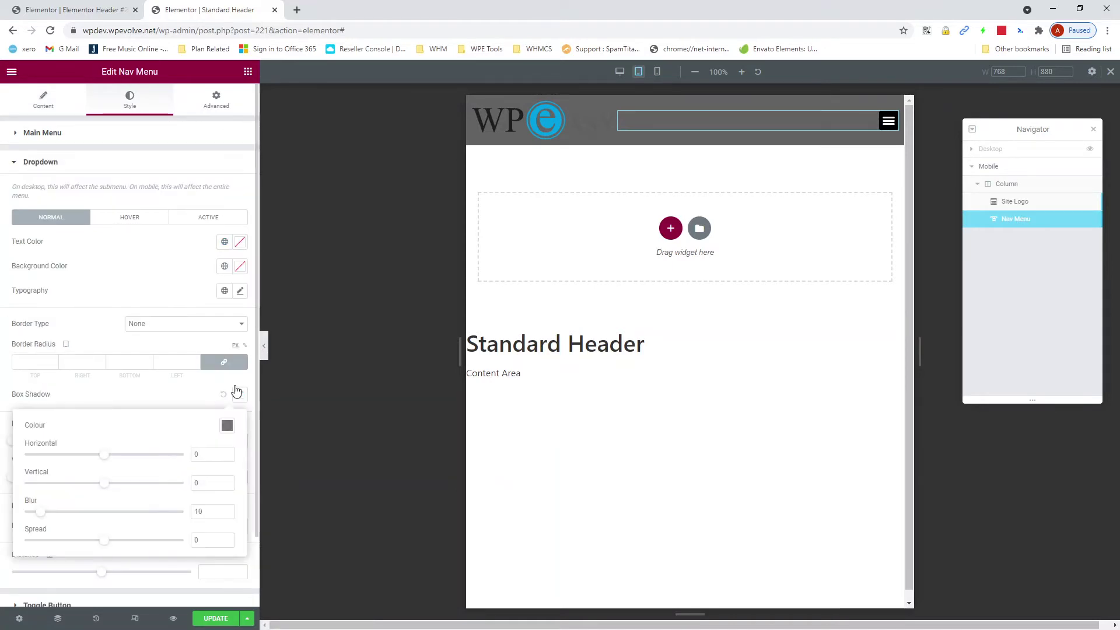
click(160, 277)
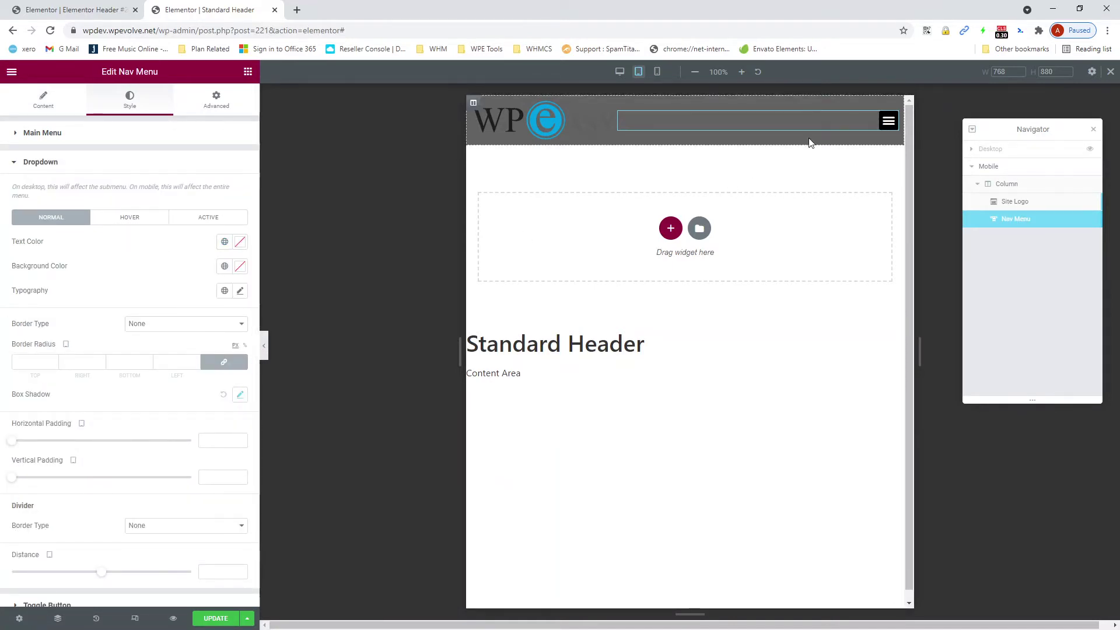
Update the header and open the site's live home page in a new browser tab
click(209, 618)
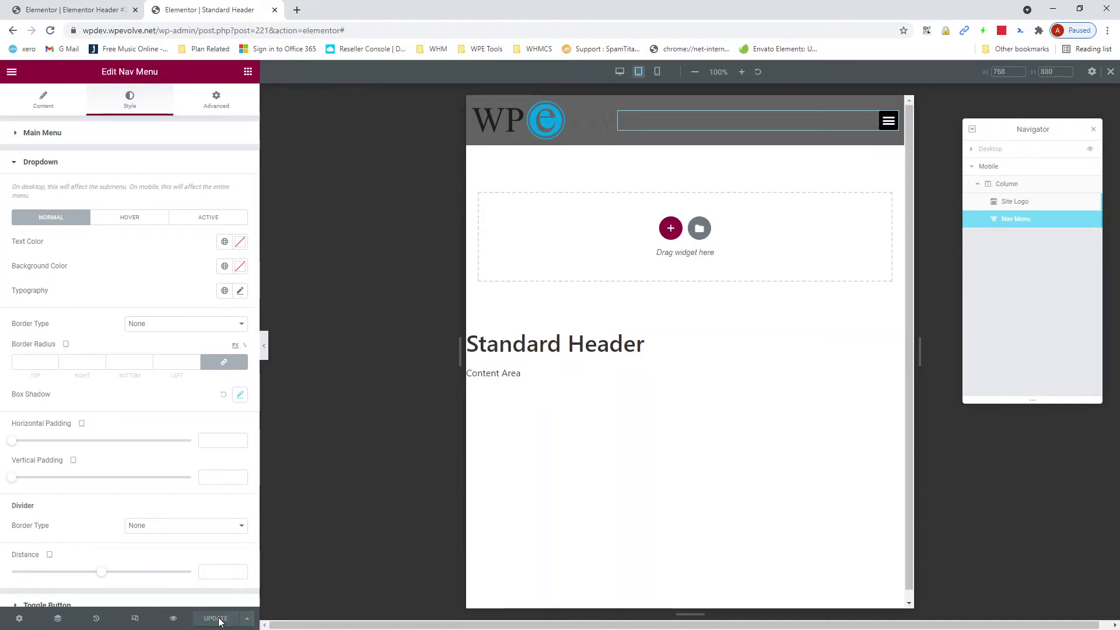
click(12, 70)
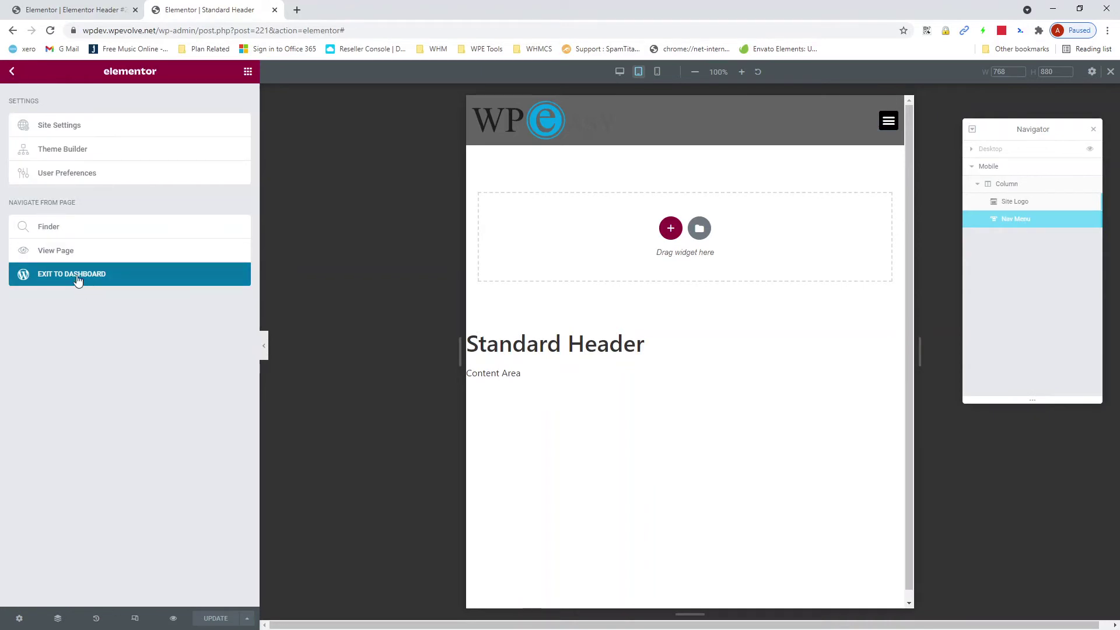
right_click(55, 250)
click(76, 256)
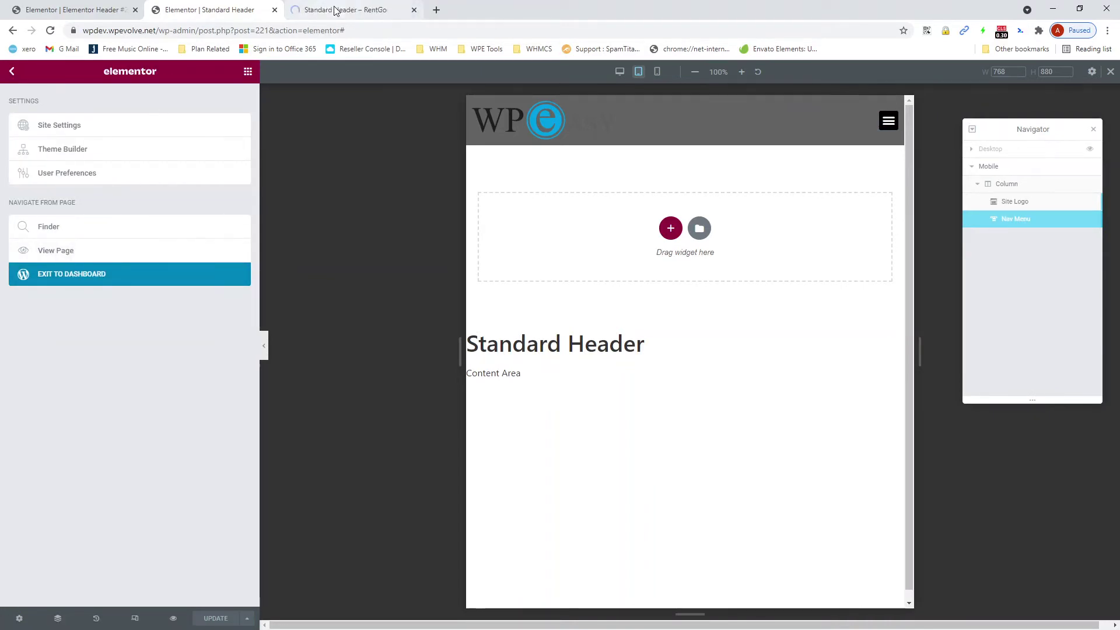
click(331, 10)
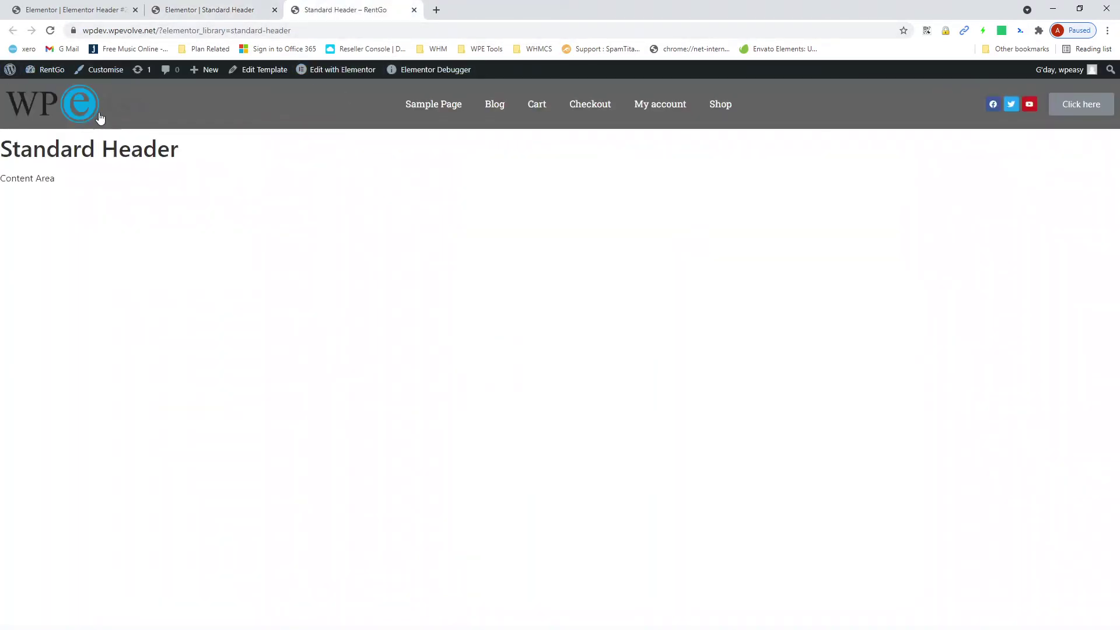
click(425, 111)
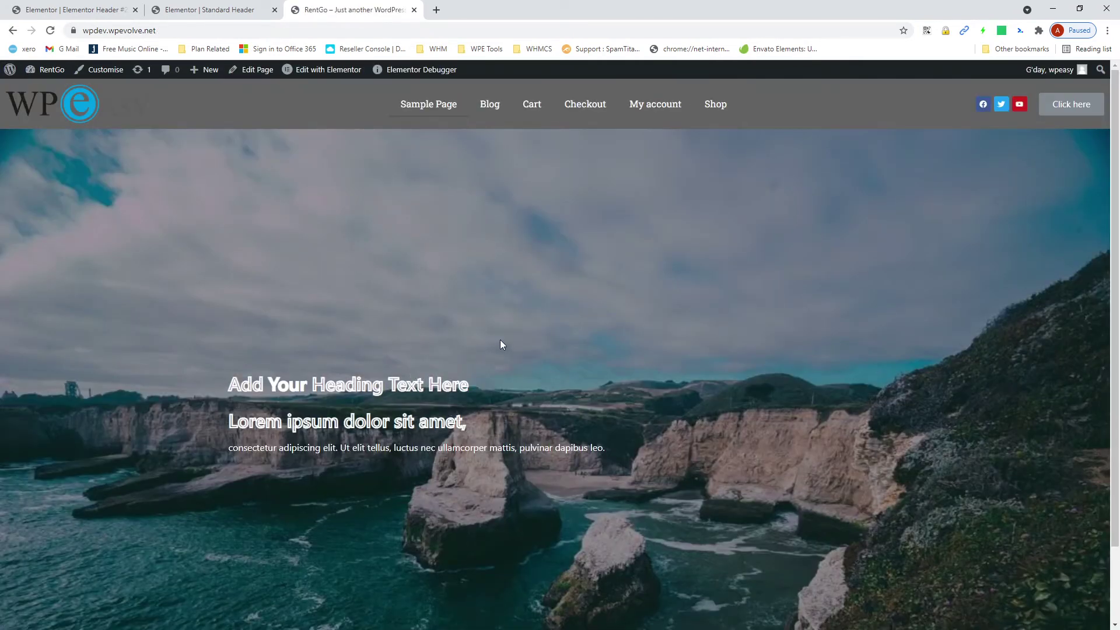
Open the developer tools' responsive view on the home page and test the hamburger menu at tablet width
key(ctrl+shift+i)
click(25, 389)
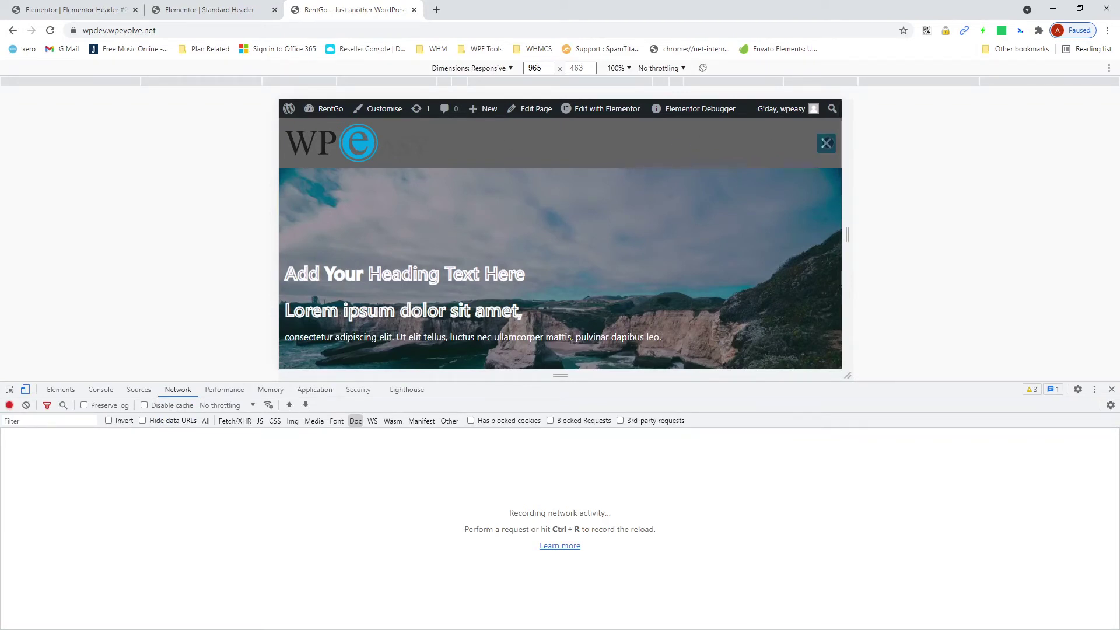
click(826, 143)
click(826, 143)
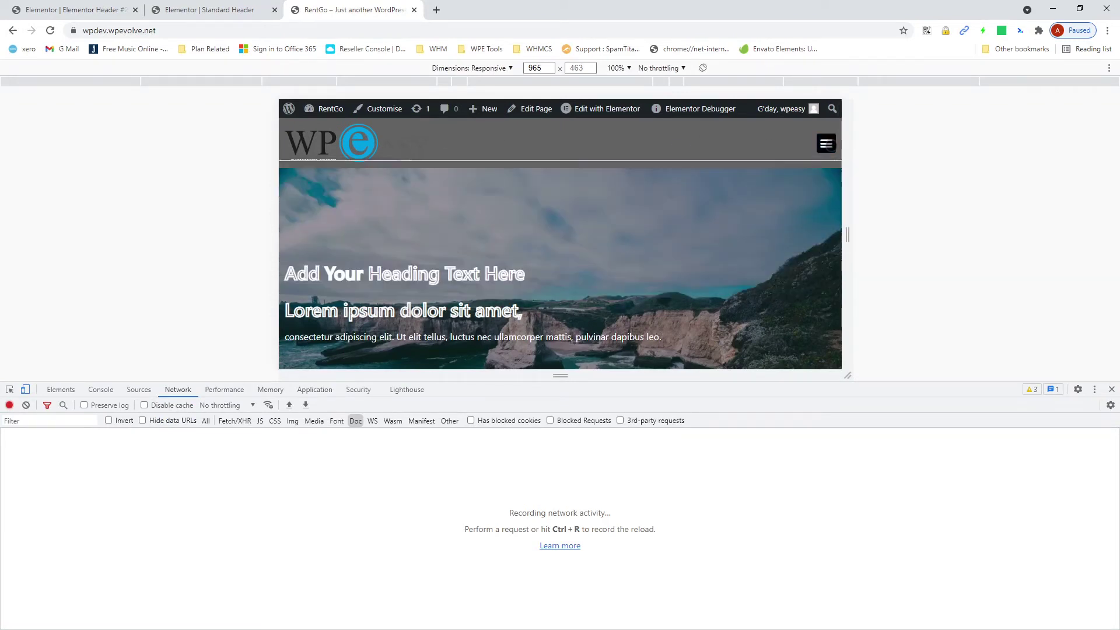
click(826, 143)
click(826, 143)
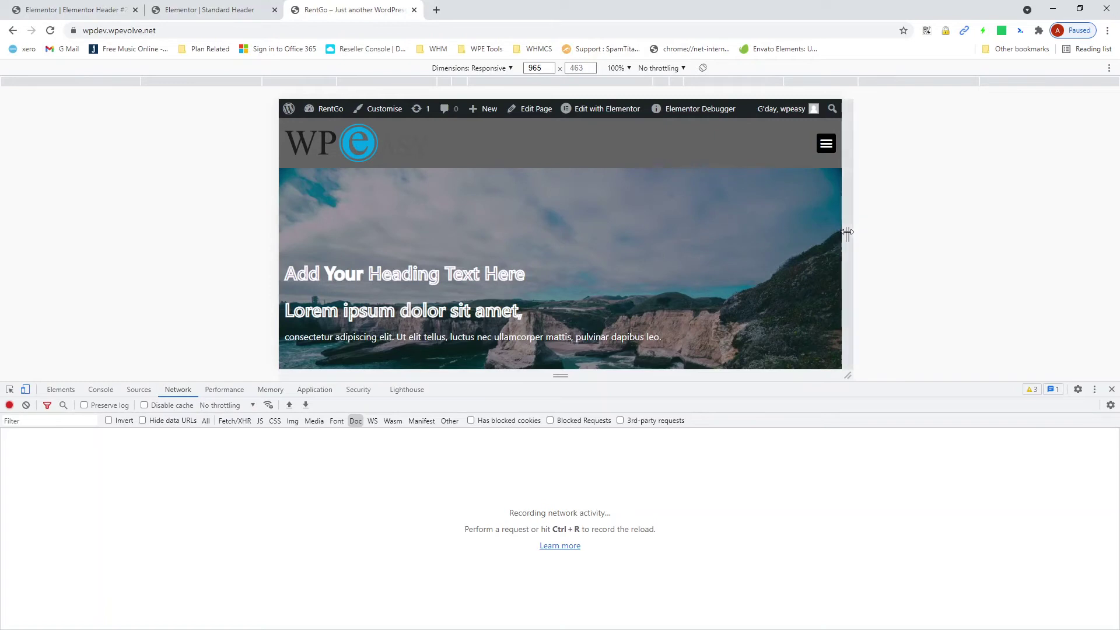
Narrow the responsive view to about 569 px and test opening and closing the hamburger menu
drag(848, 203, 732, 204)
click(711, 152)
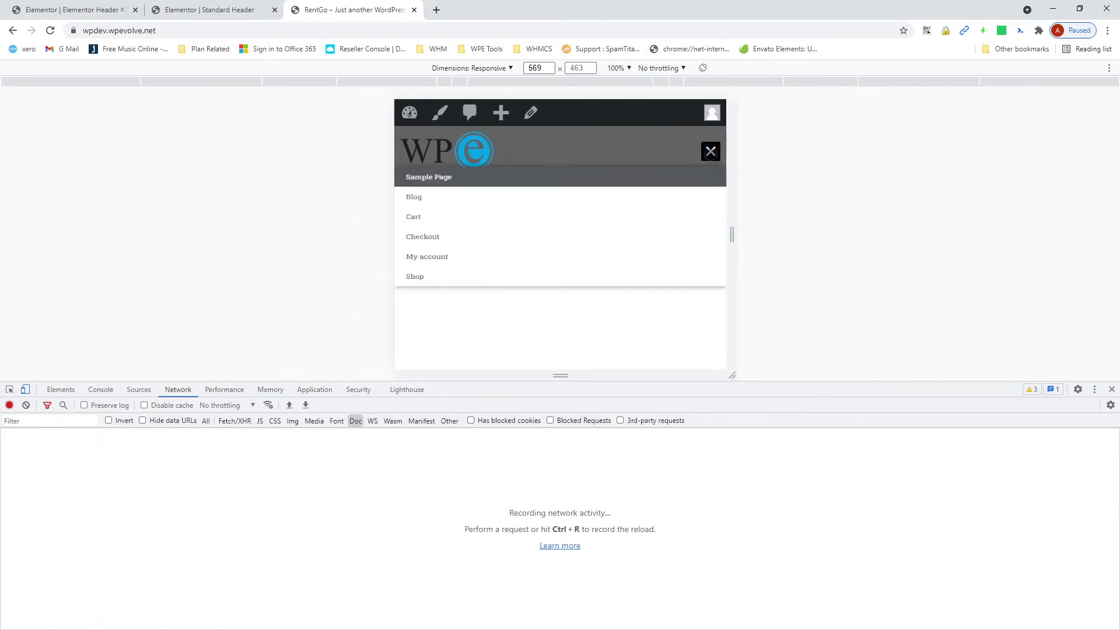
click(711, 152)
click(711, 152)
click(710, 152)
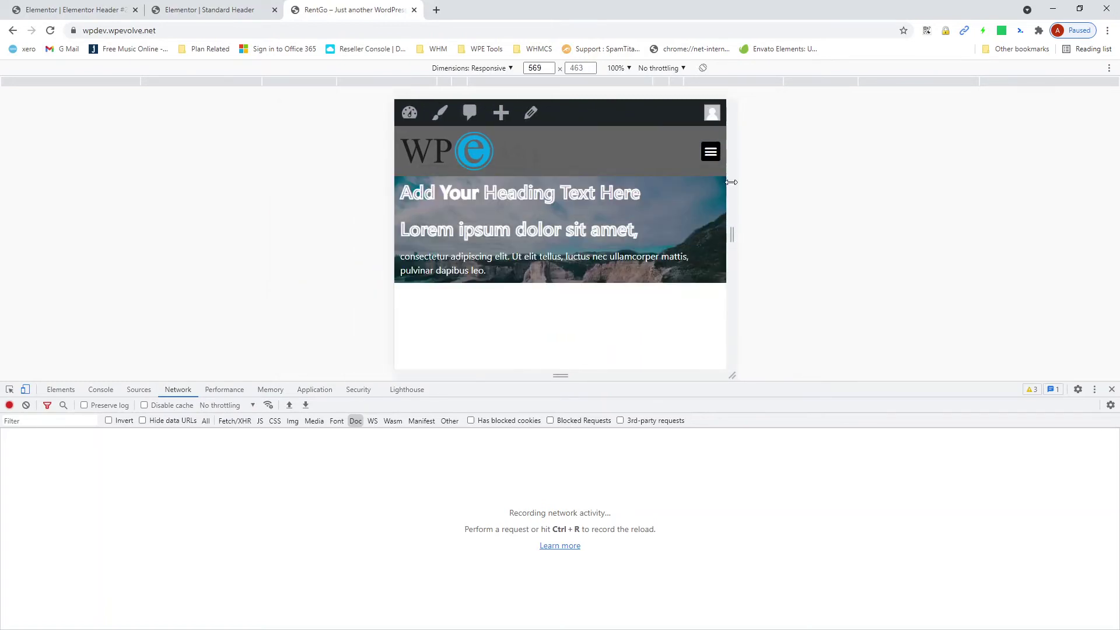
Turn off the full-width dropdown option of the Mobile section's Nav Menu, update the header, and reload the live home page
click(212, 10)
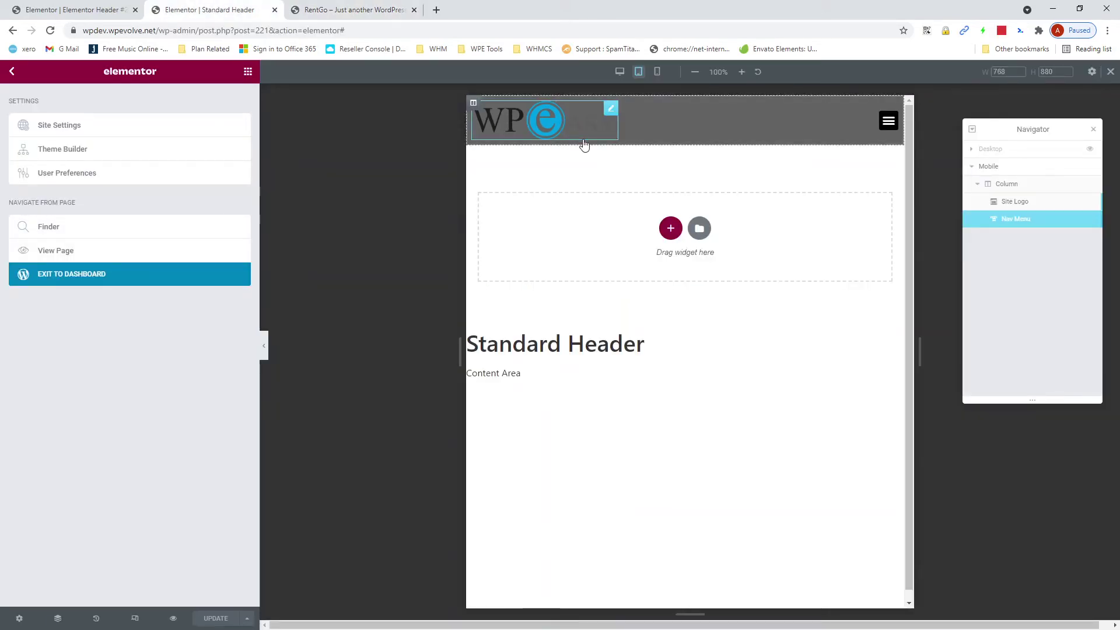
click(870, 120)
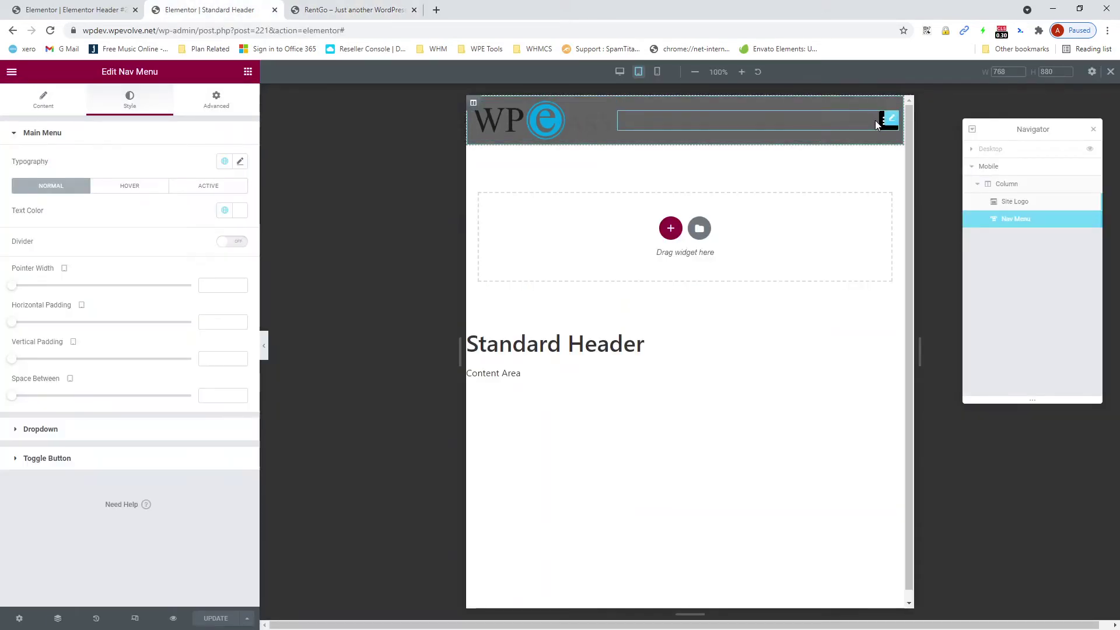
click(52, 106)
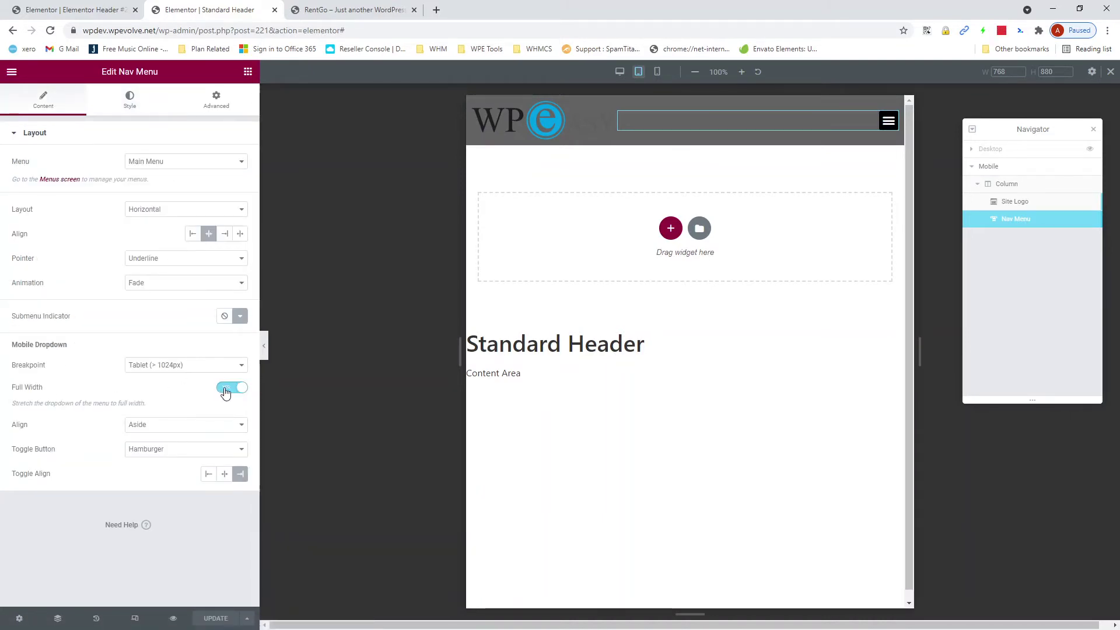
click(225, 391)
click(217, 619)
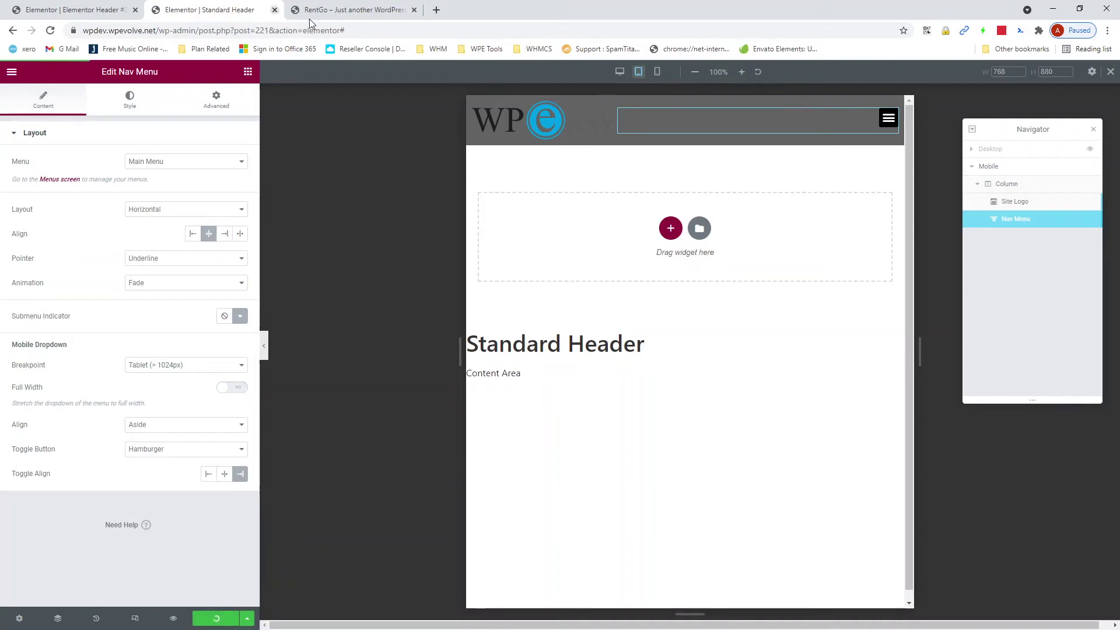
click(340, 8)
key(ctrl+r)
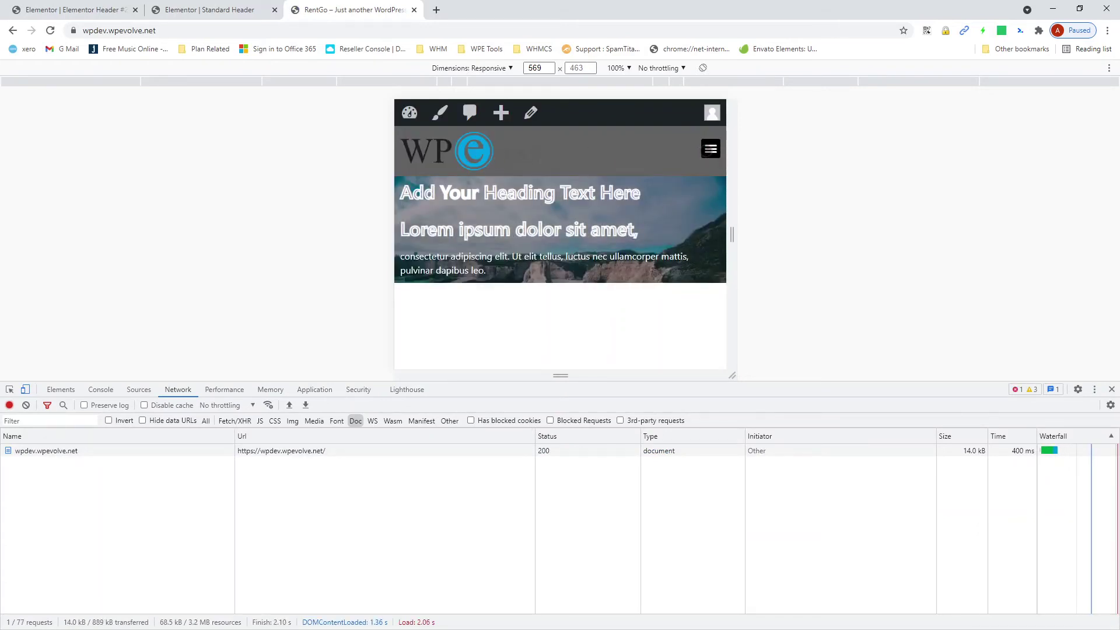
Test the narrow dropdown of the hamburger menu on the live home page at 569 px width, including scrolling
click(708, 150)
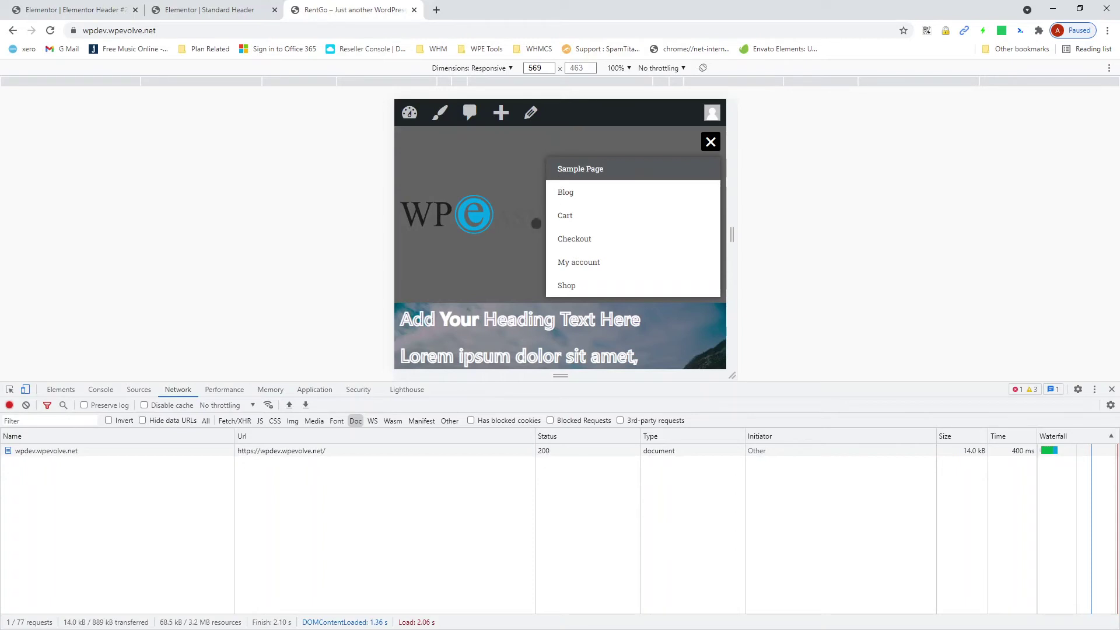
scroll(489, 199, down, 1)
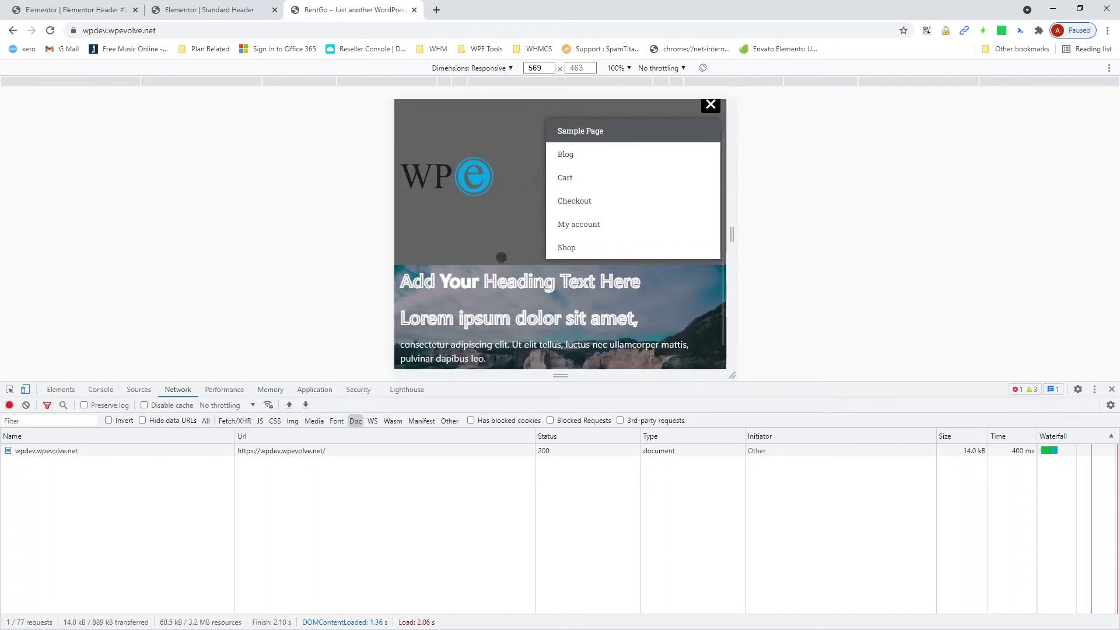
scroll(495, 227, up, 1)
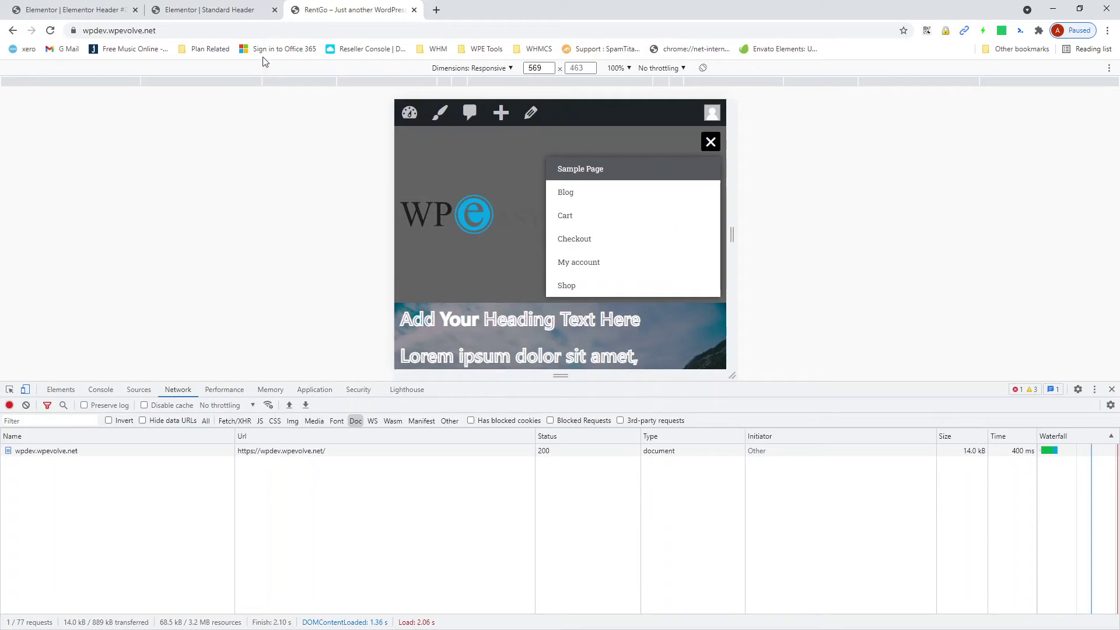
click(711, 141)
Turn on the full-width dropdown option of the Mobile section's Nav Menu, update the header, and reload the live home page
click(210, 9)
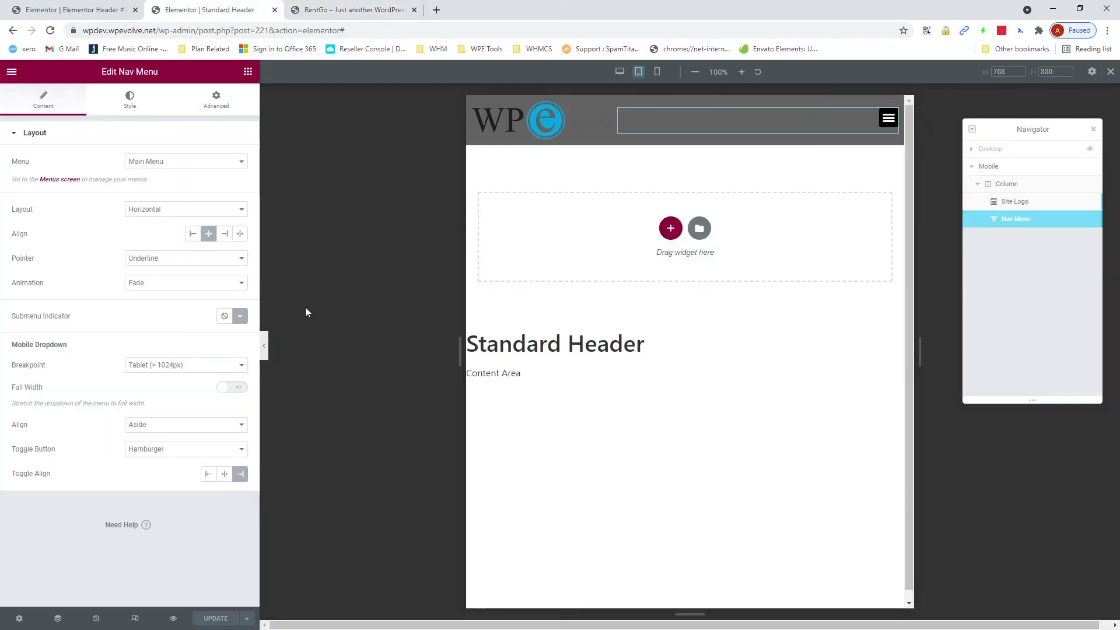
click(227, 388)
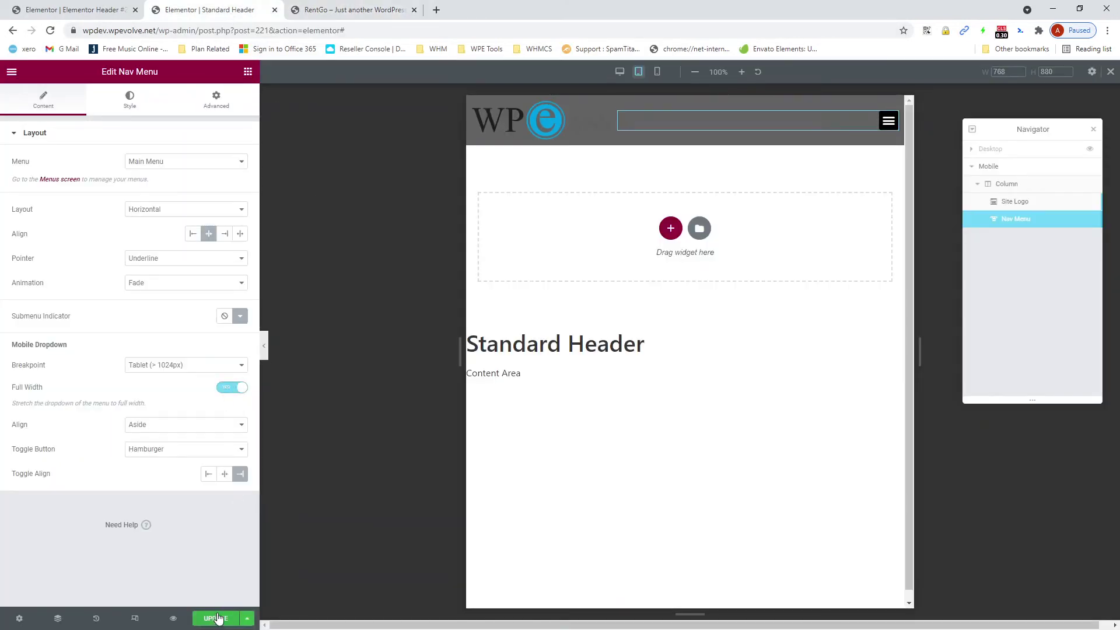
click(218, 618)
click(336, 10)
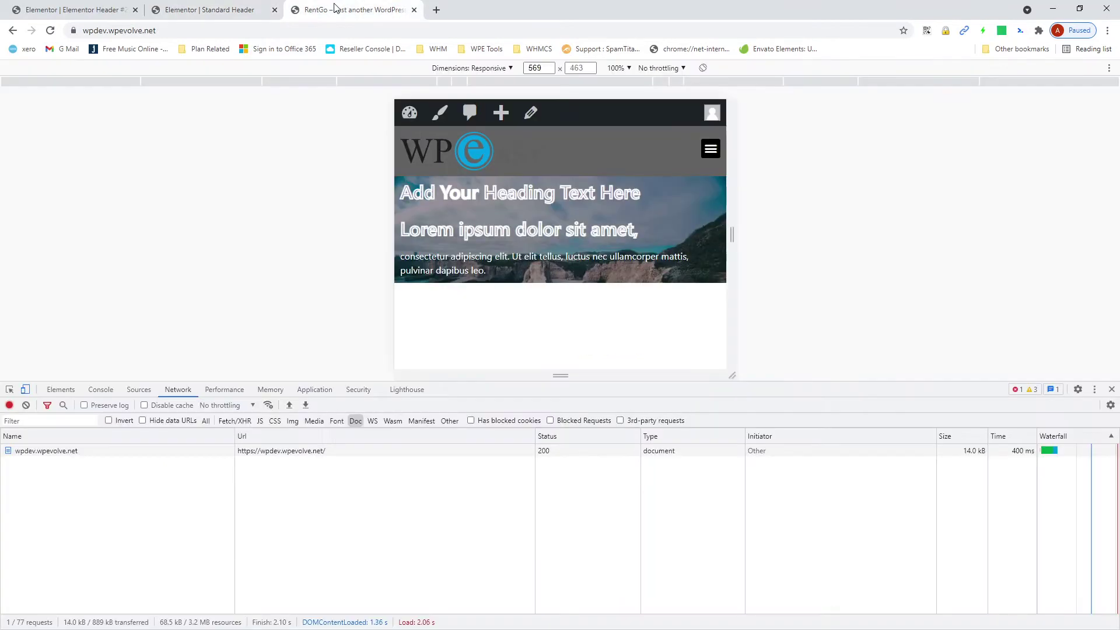
click(50, 32)
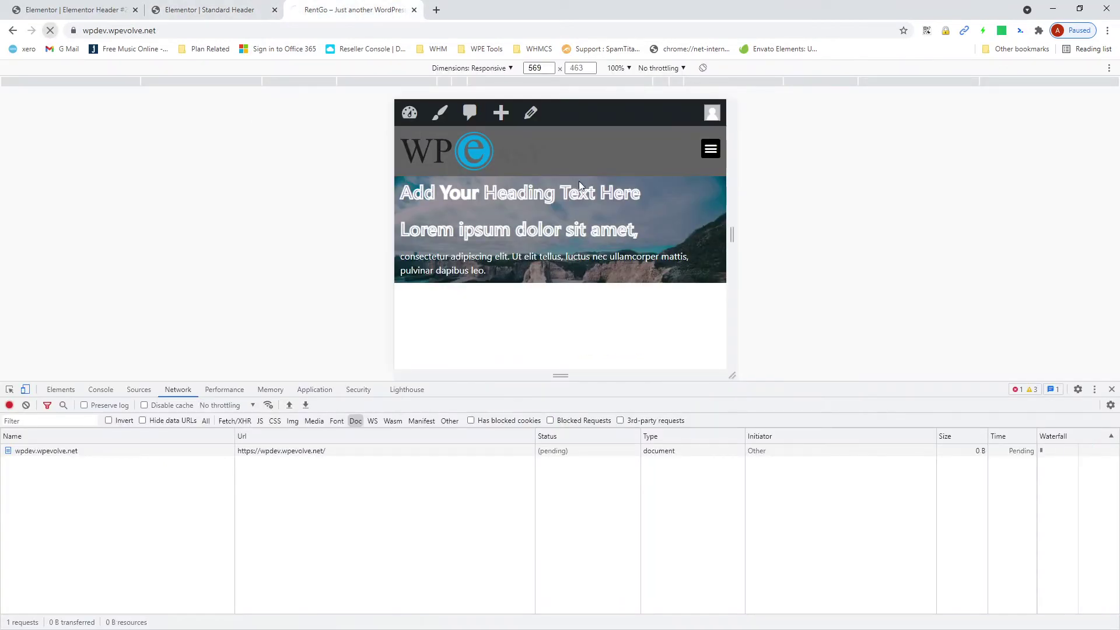
Test opening and closing the full-width hamburger menu repeatedly on the reloaded home page
click(709, 155)
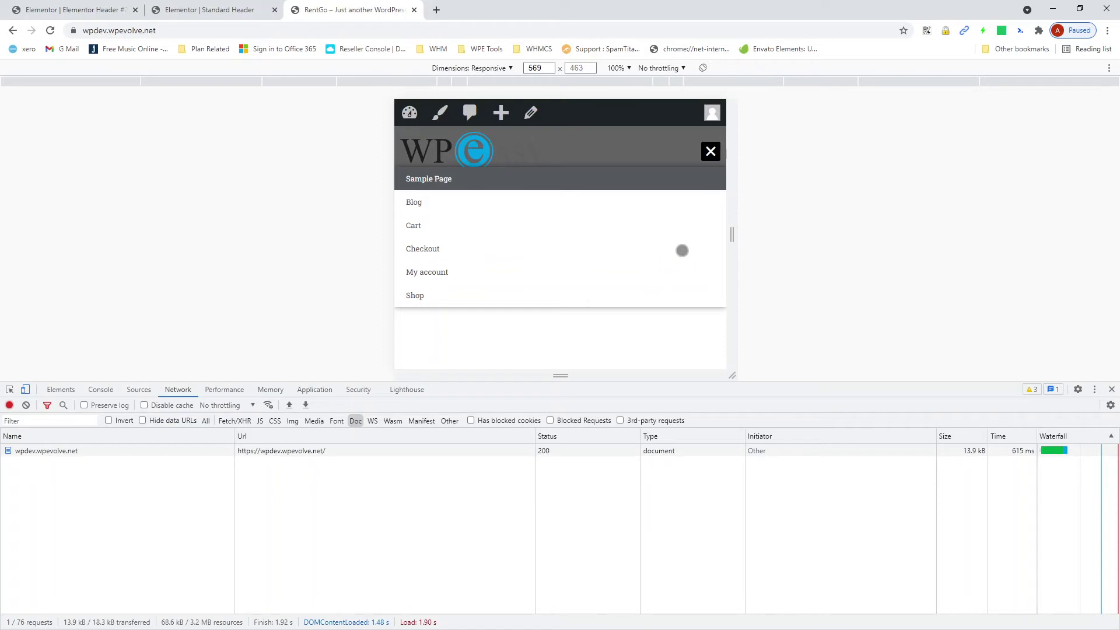
click(711, 151)
click(711, 151)
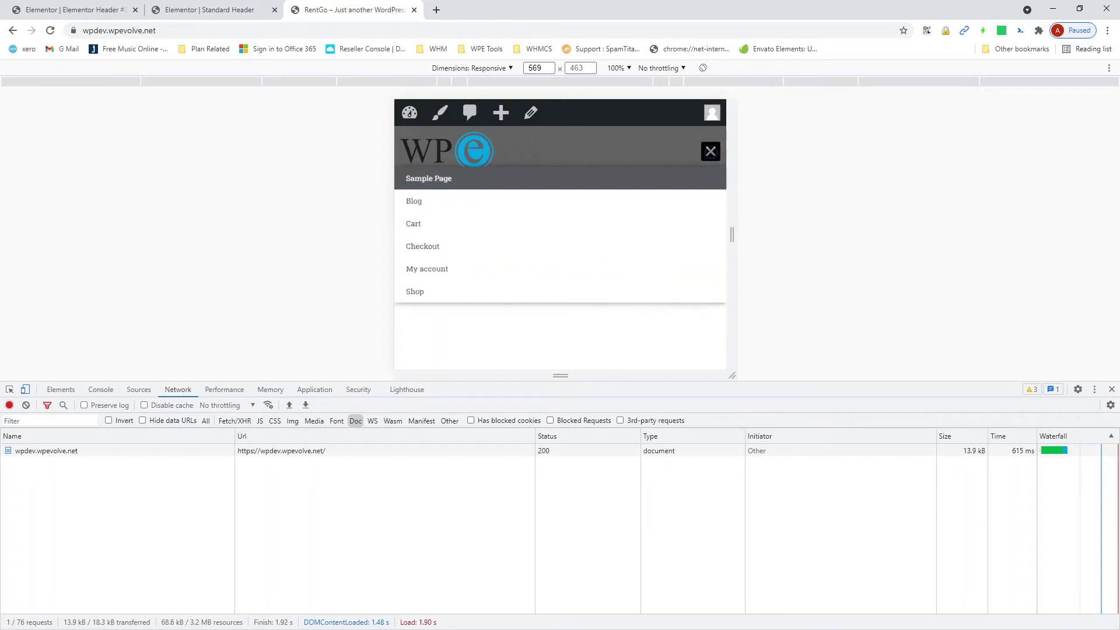
click(711, 151)
click(711, 151)
click(710, 151)
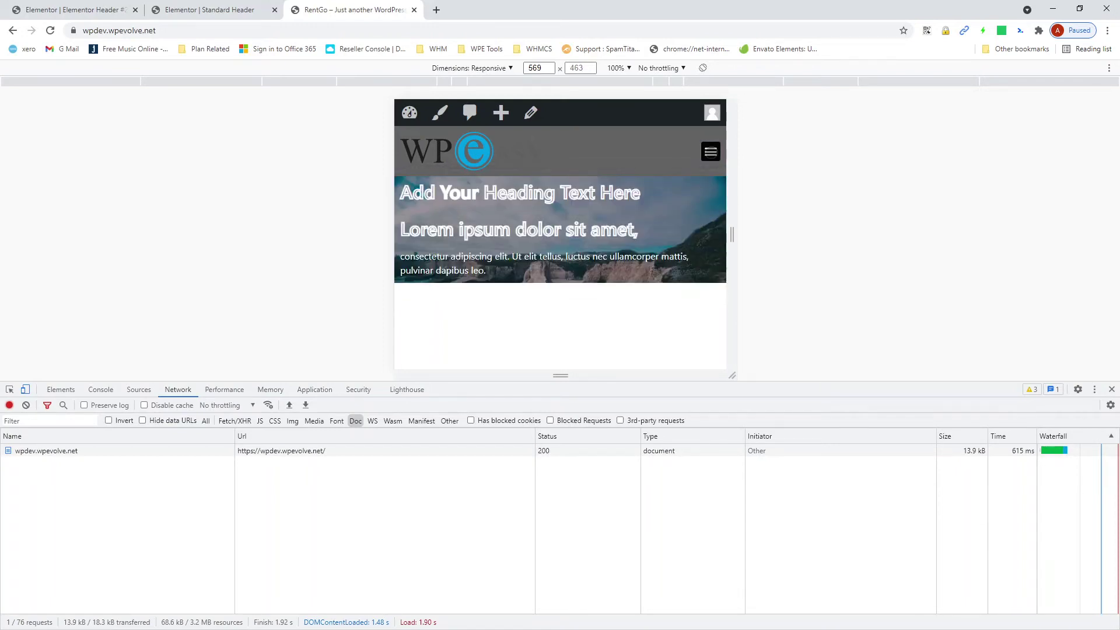
click(711, 151)
click(711, 151)
Leave the responsive view, examine the desktop header on the home page, and close the developer tools
click(25, 390)
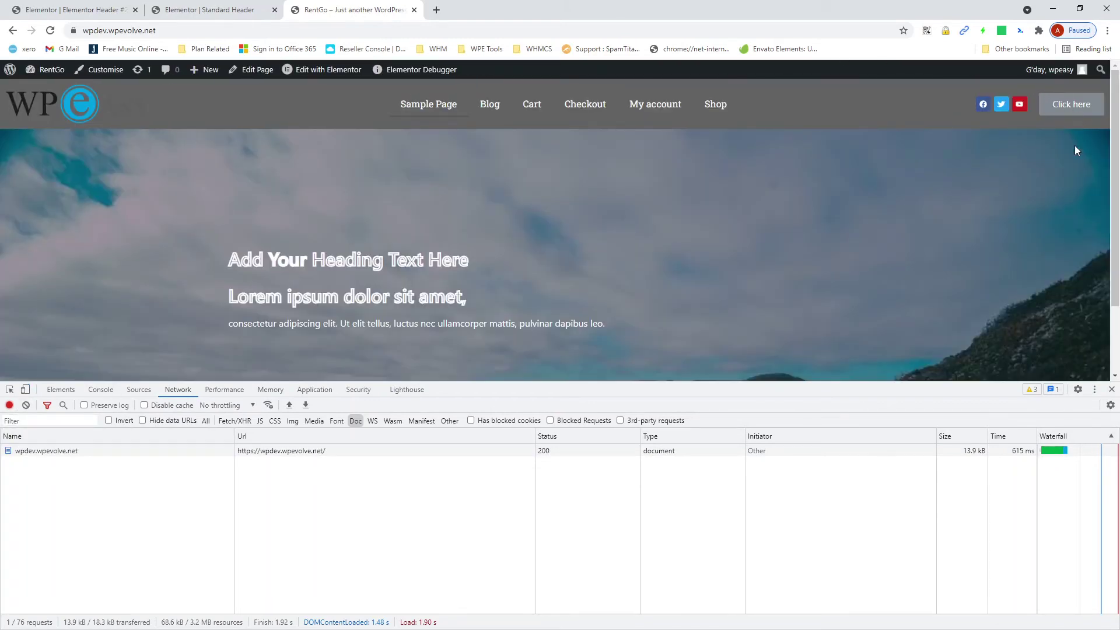
scroll(1011, 187, down, 2)
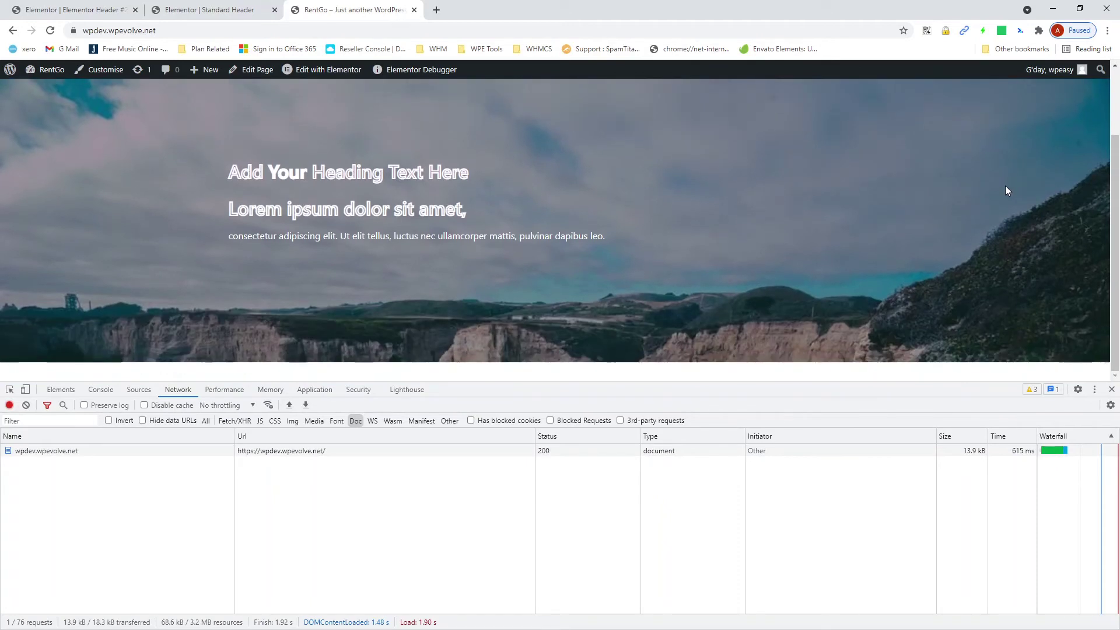
scroll(1010, 188, up, 2)
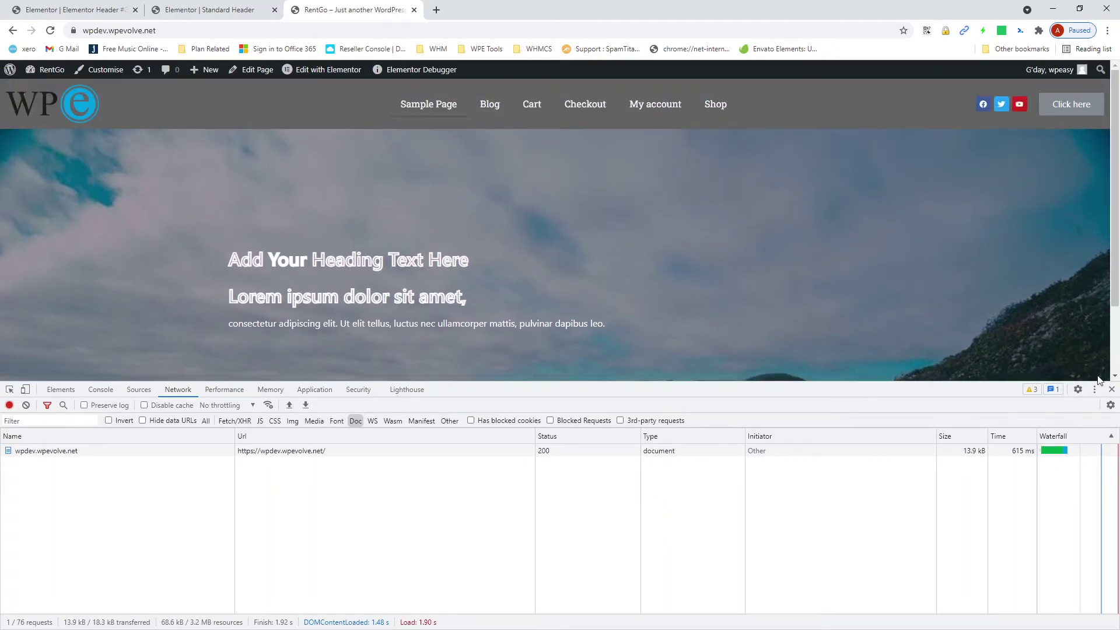
click(1112, 389)
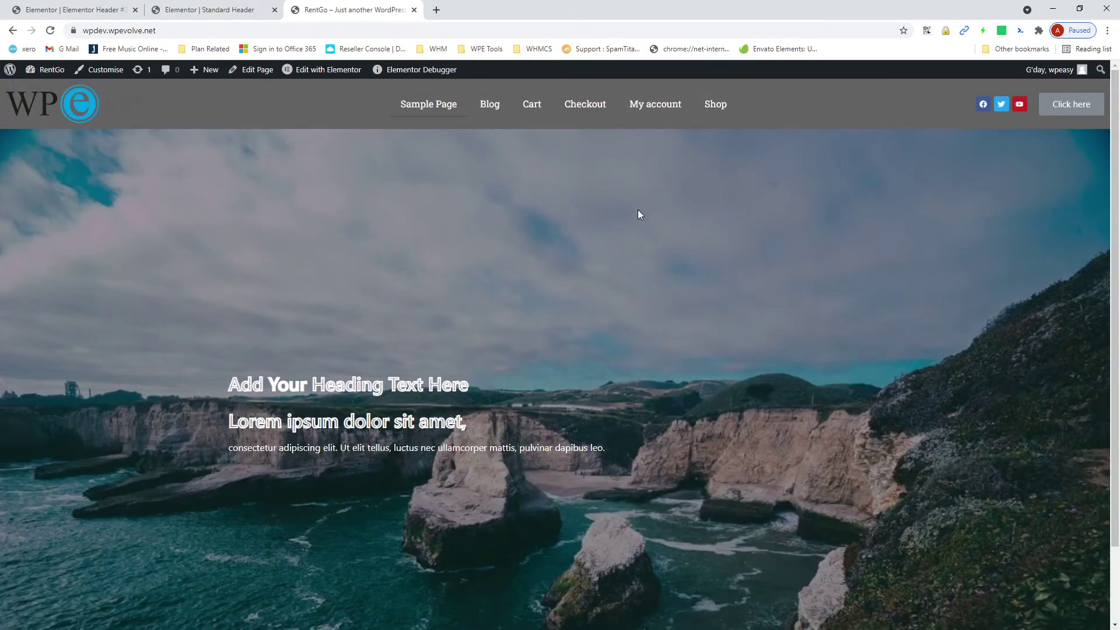
Close the home page and Standard Header editor tabs, and go through the WordPress dashboard to the Theme Builder
click(414, 10)
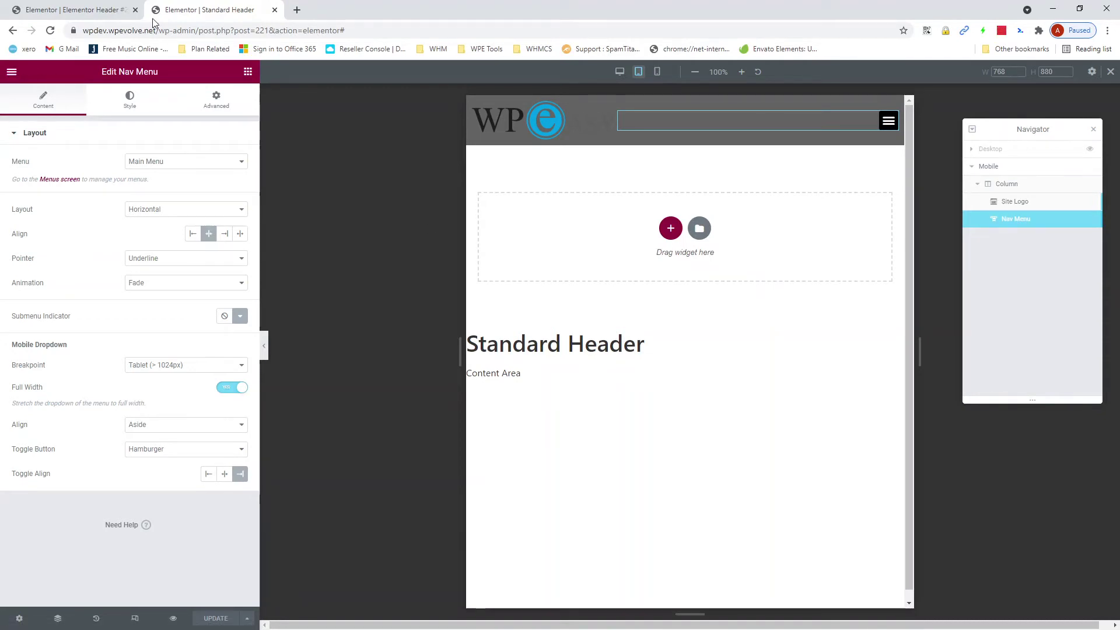
click(275, 10)
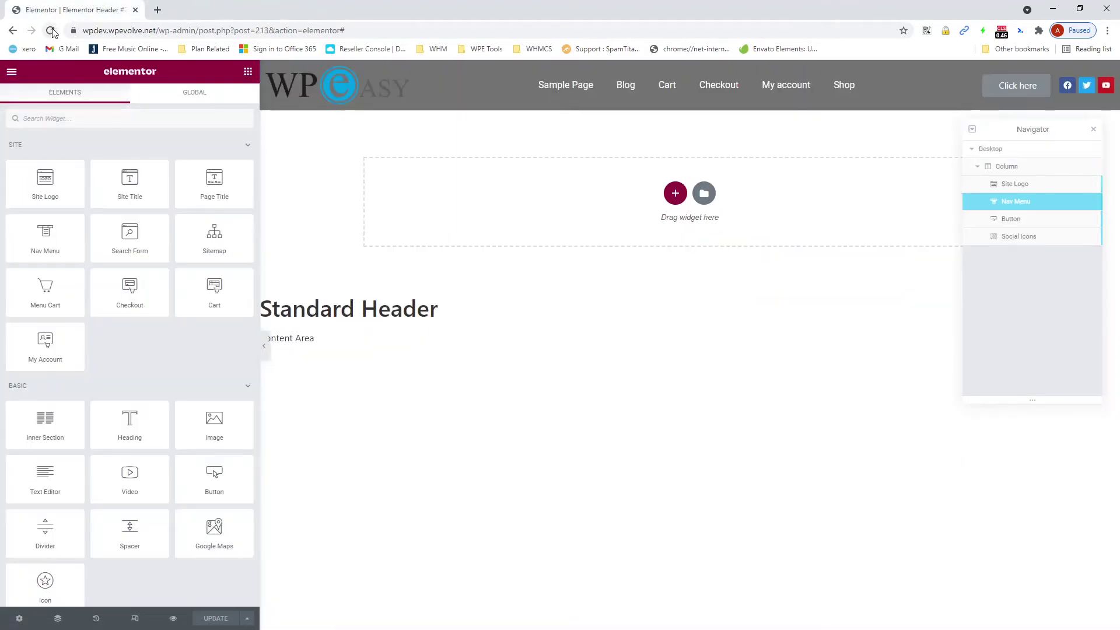
click(11, 71)
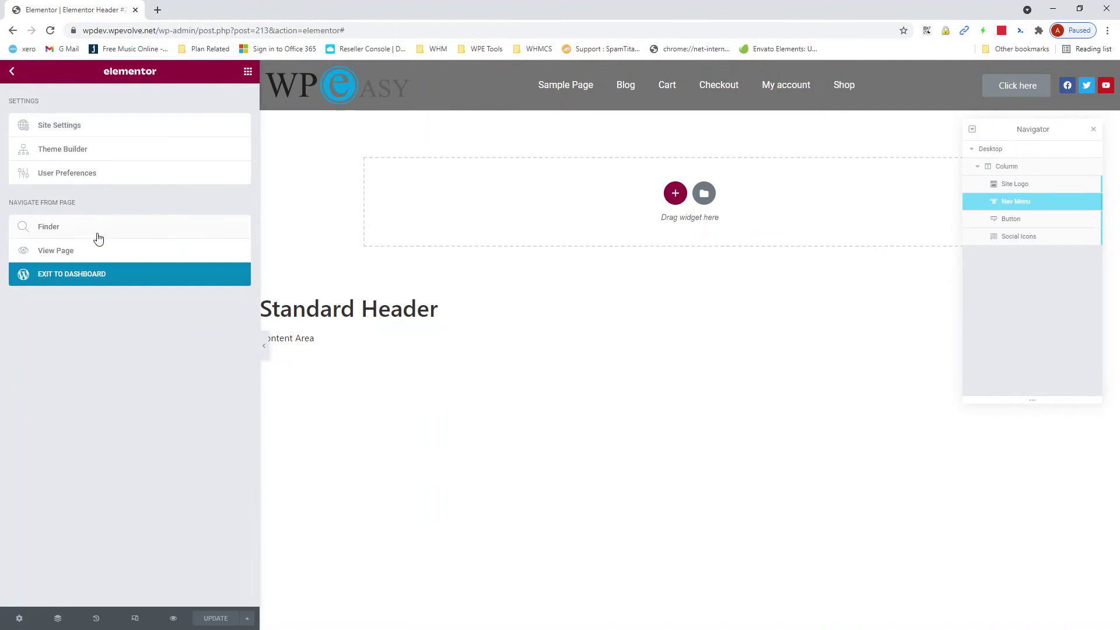
click(69, 252)
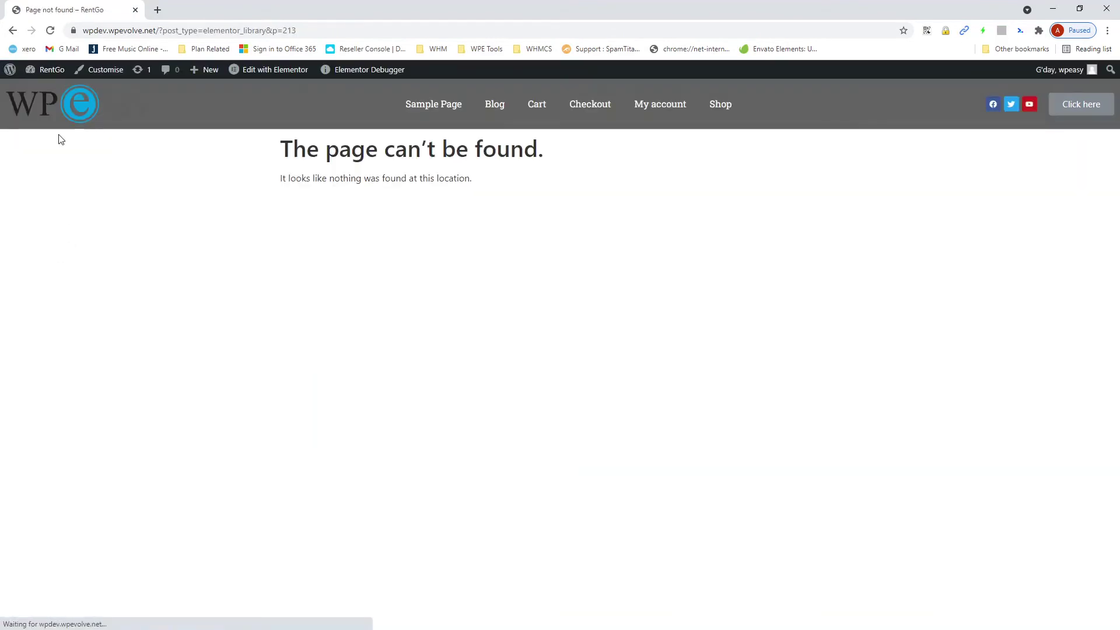
click(44, 75)
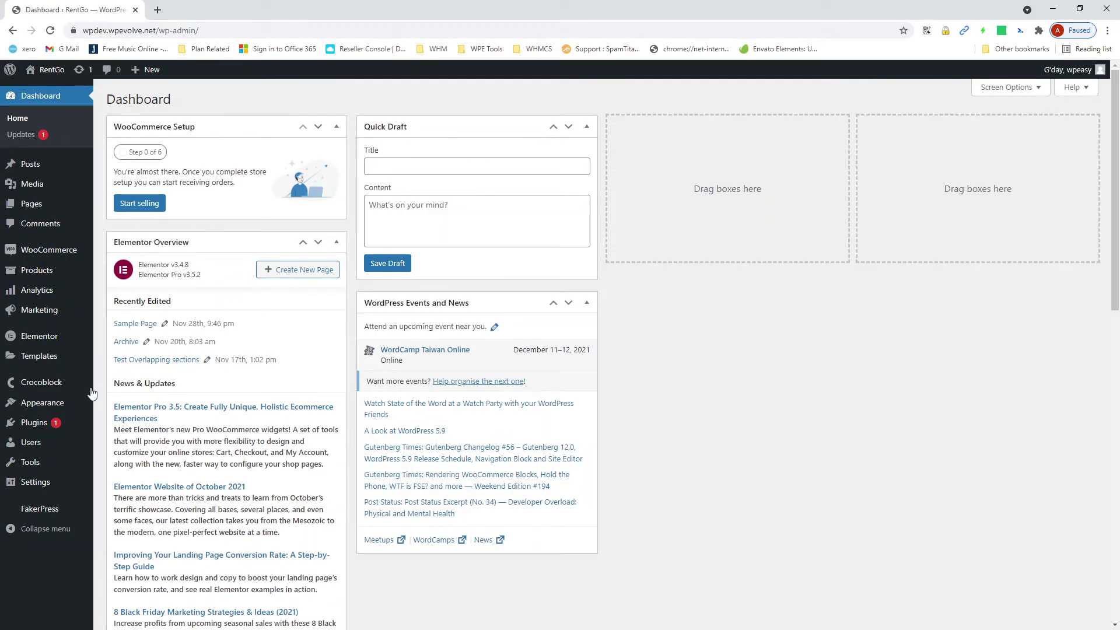
mouse_move(76, 357)
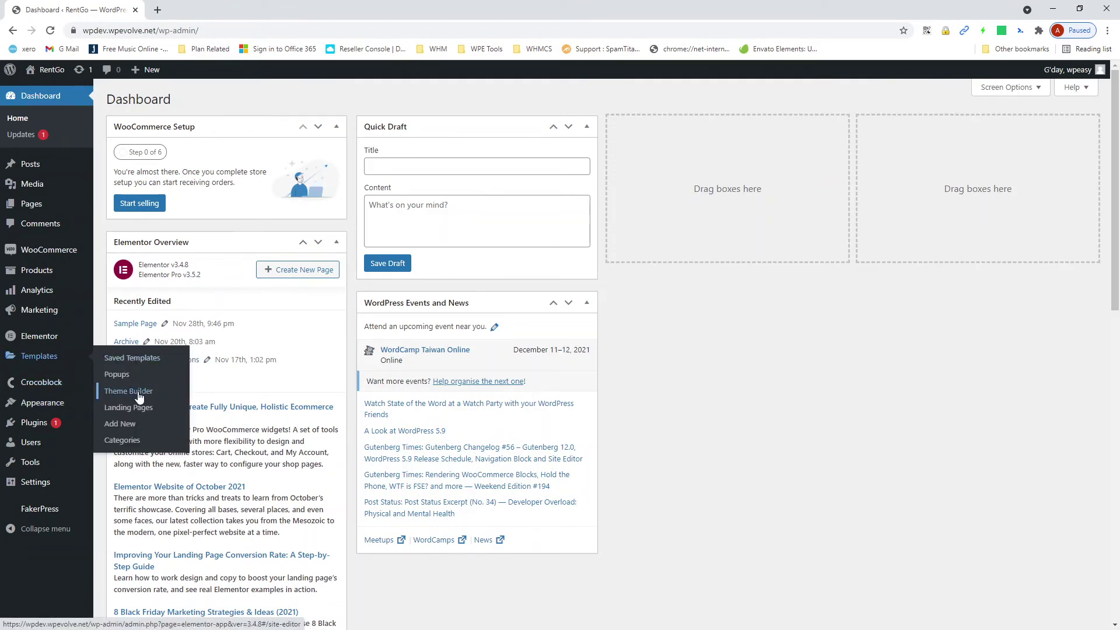
click(153, 397)
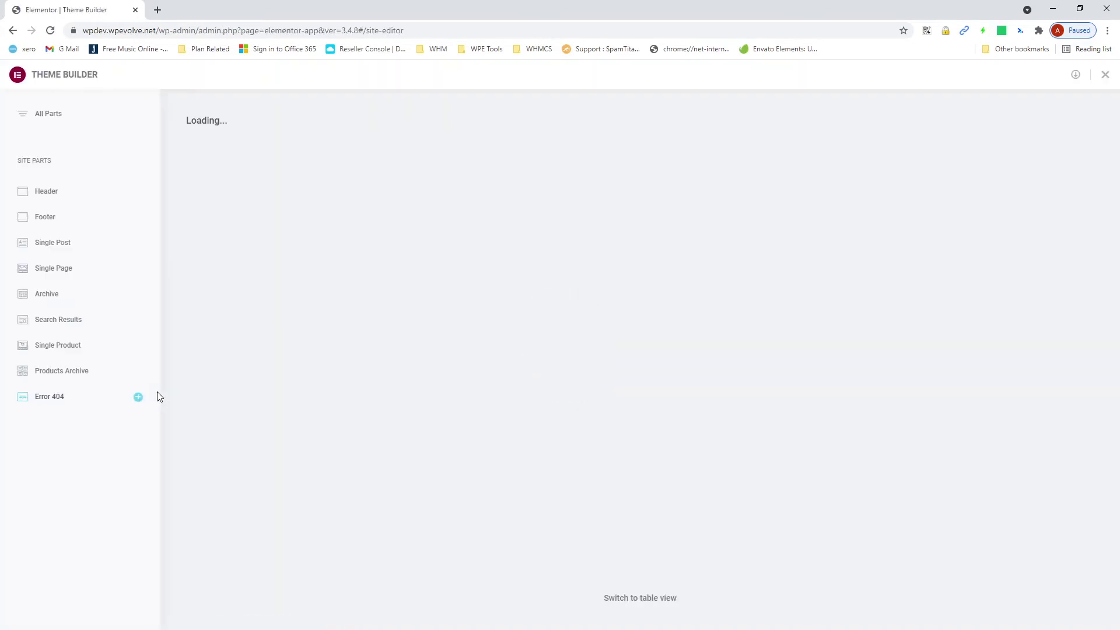
Open the Standard Header's entry among the site parts and export the header as a JSON file
mouse_move(262, 227)
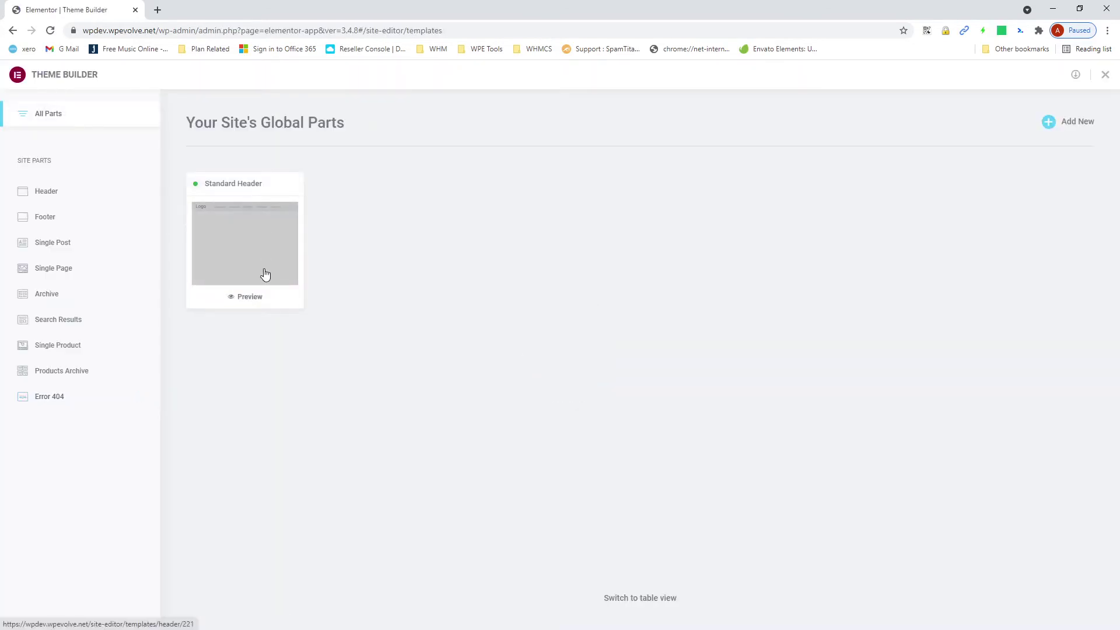
click(270, 240)
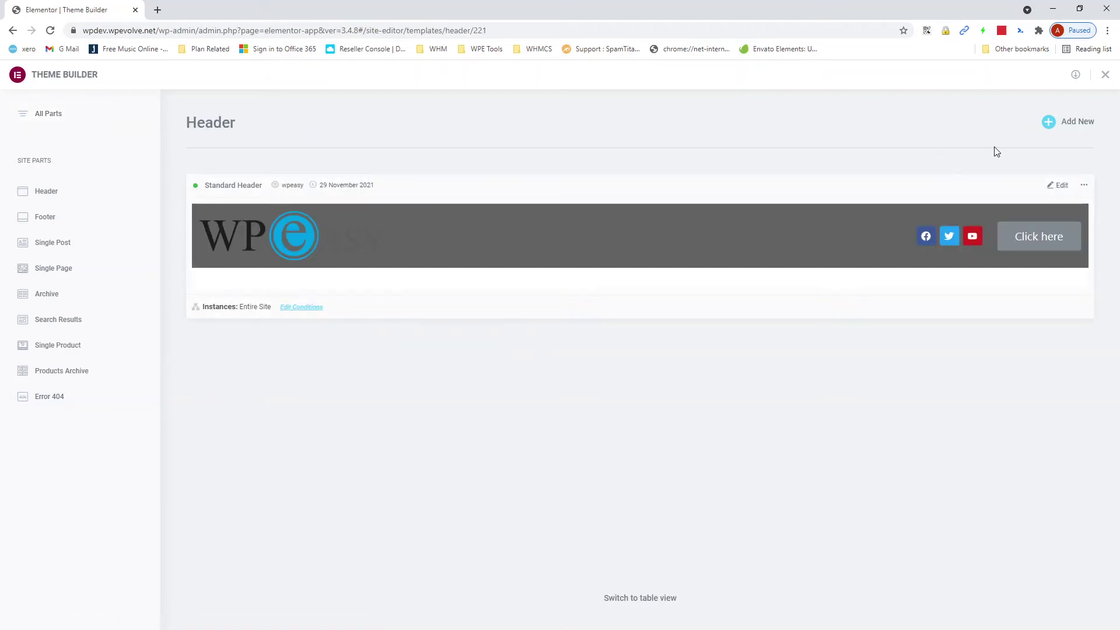
click(1084, 185)
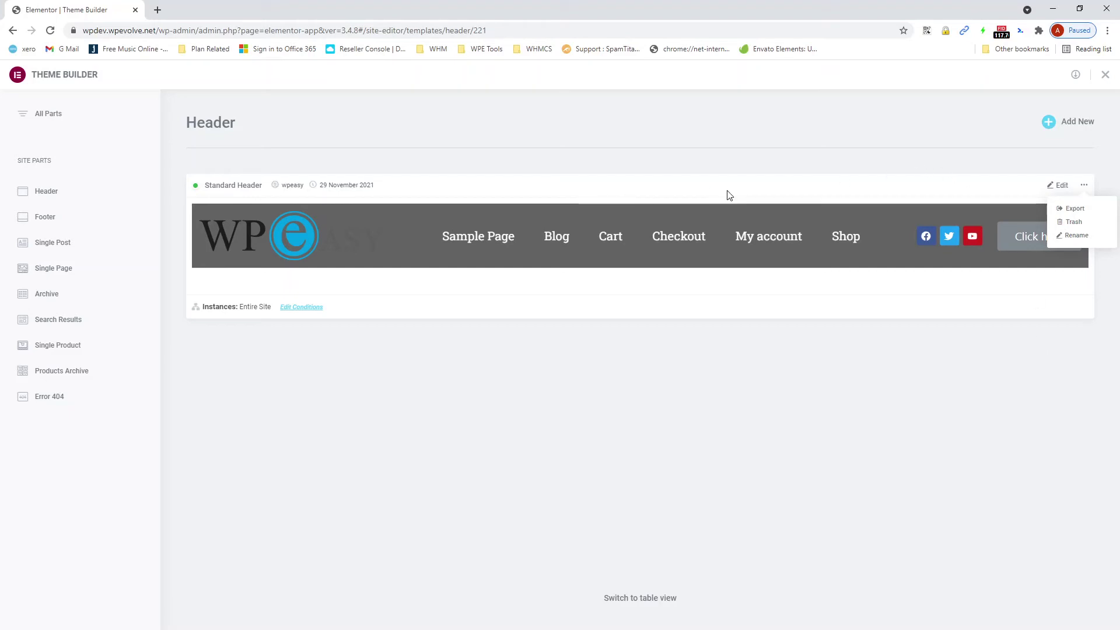
click(1079, 210)
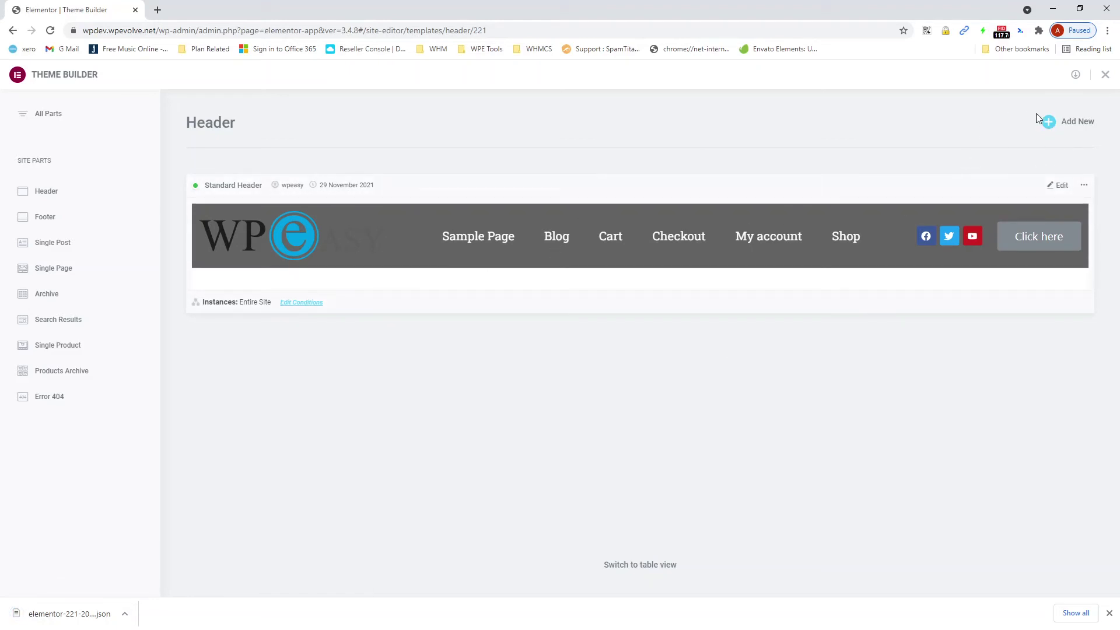
Add a new header and import the exported elementor-221 JSON file from the Downloads folder into the template library
click(1073, 125)
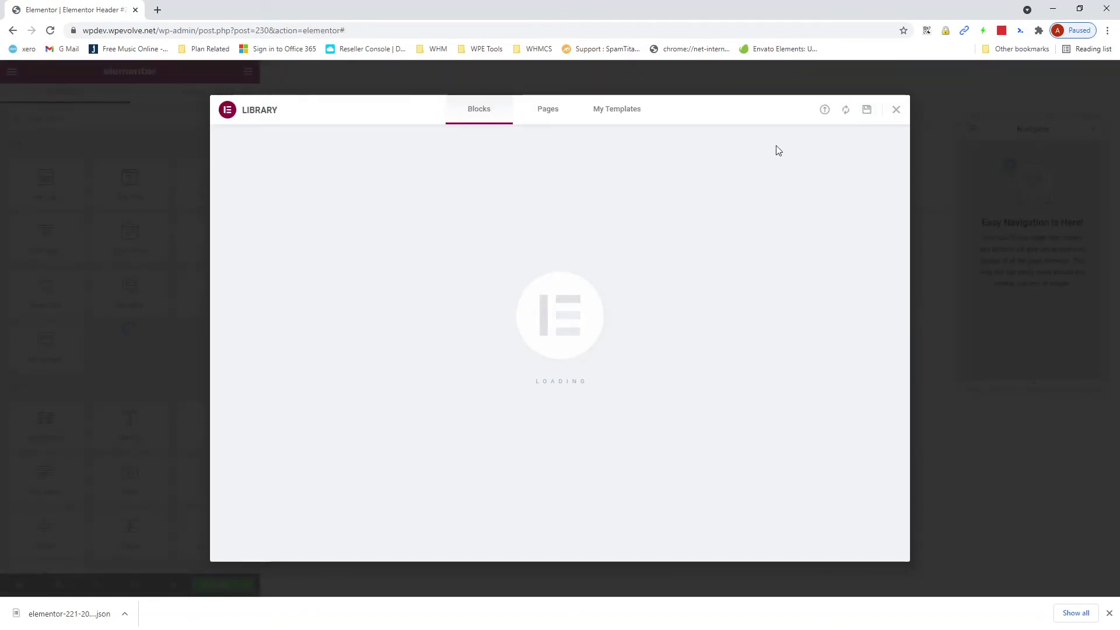
click(825, 111)
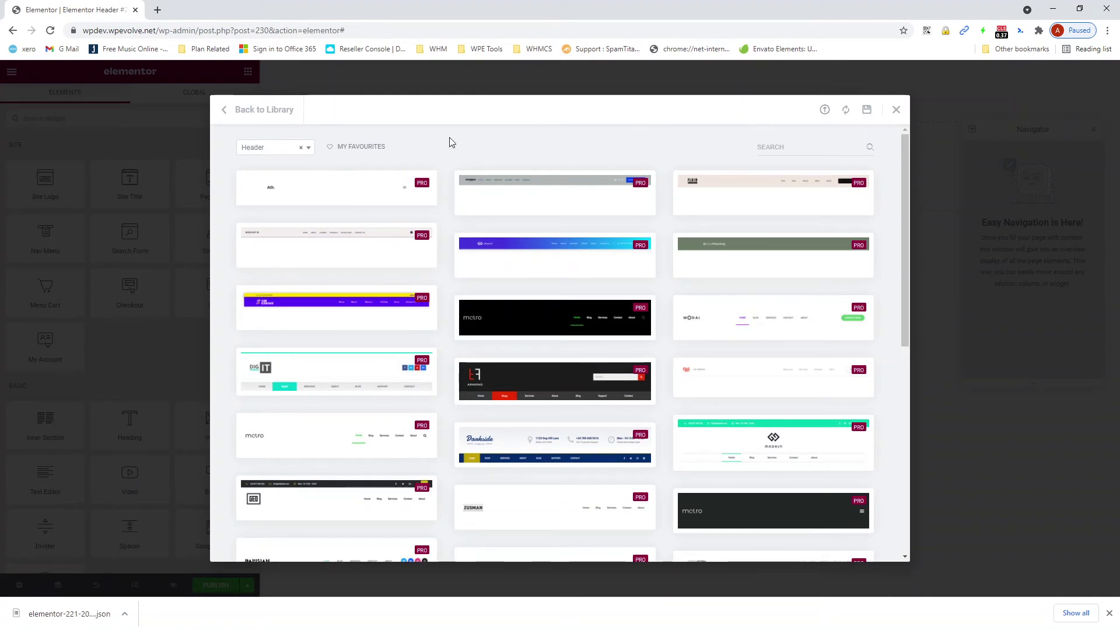
mouse_move(836, 186)
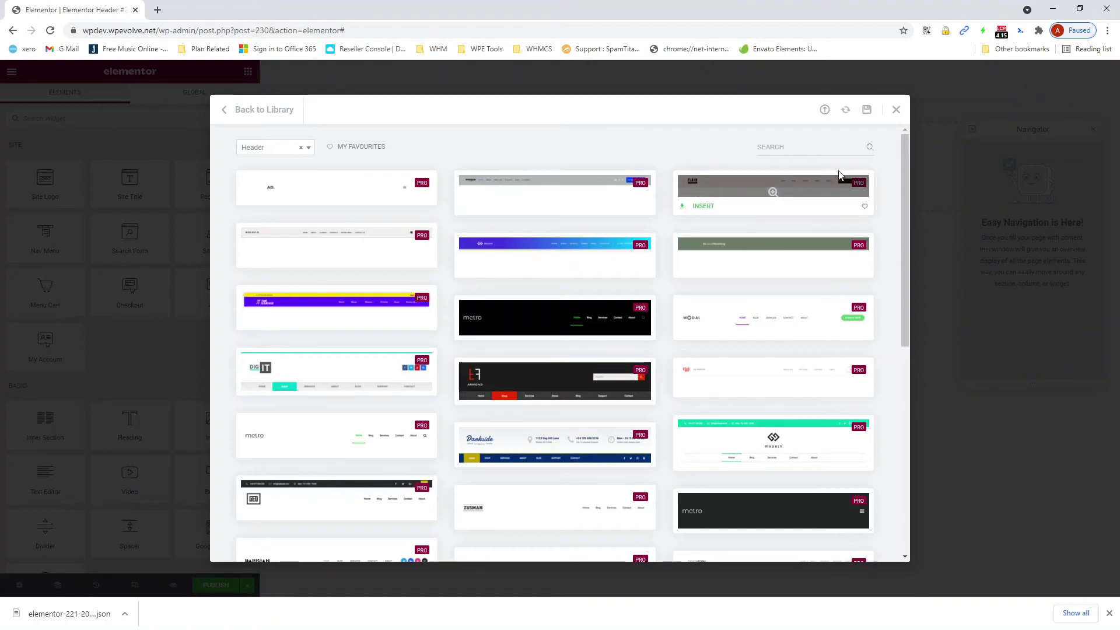
click(825, 110)
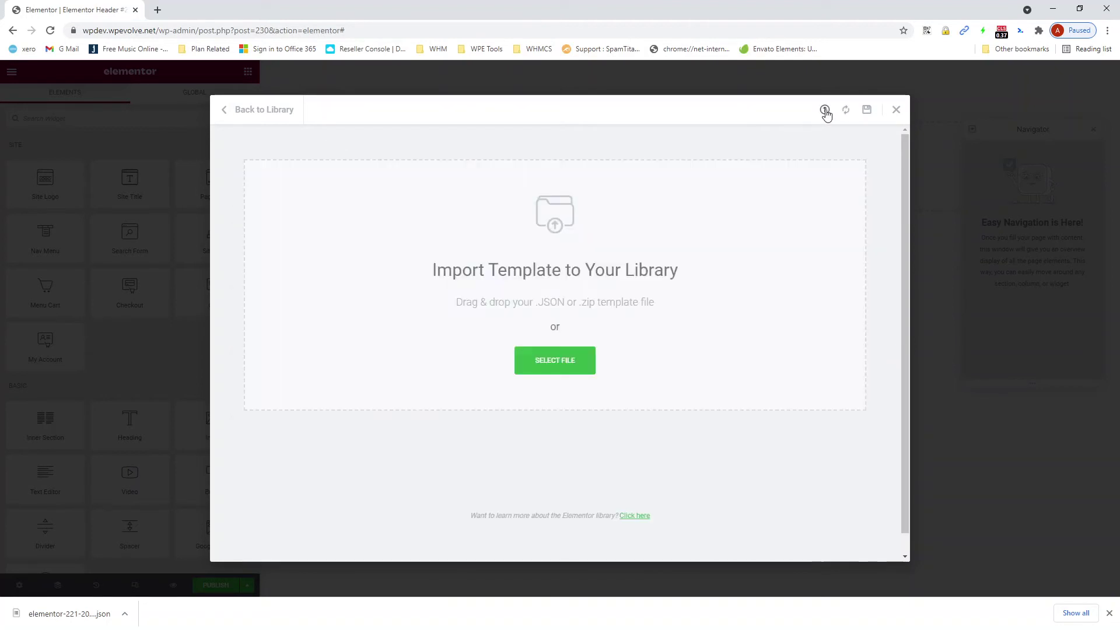
click(564, 359)
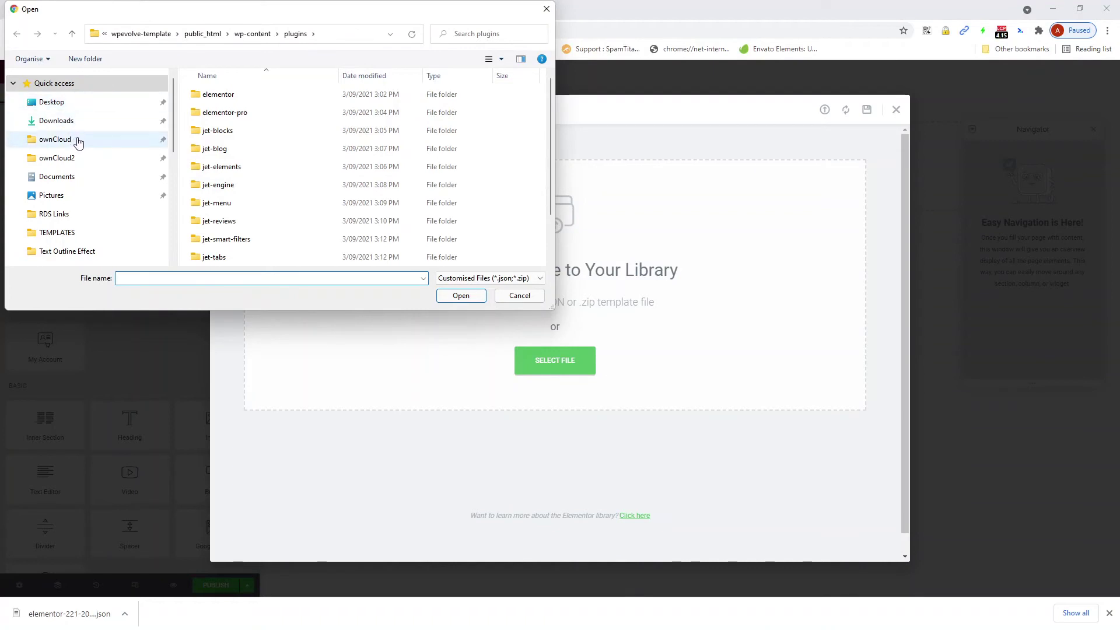
click(56, 121)
click(250, 111)
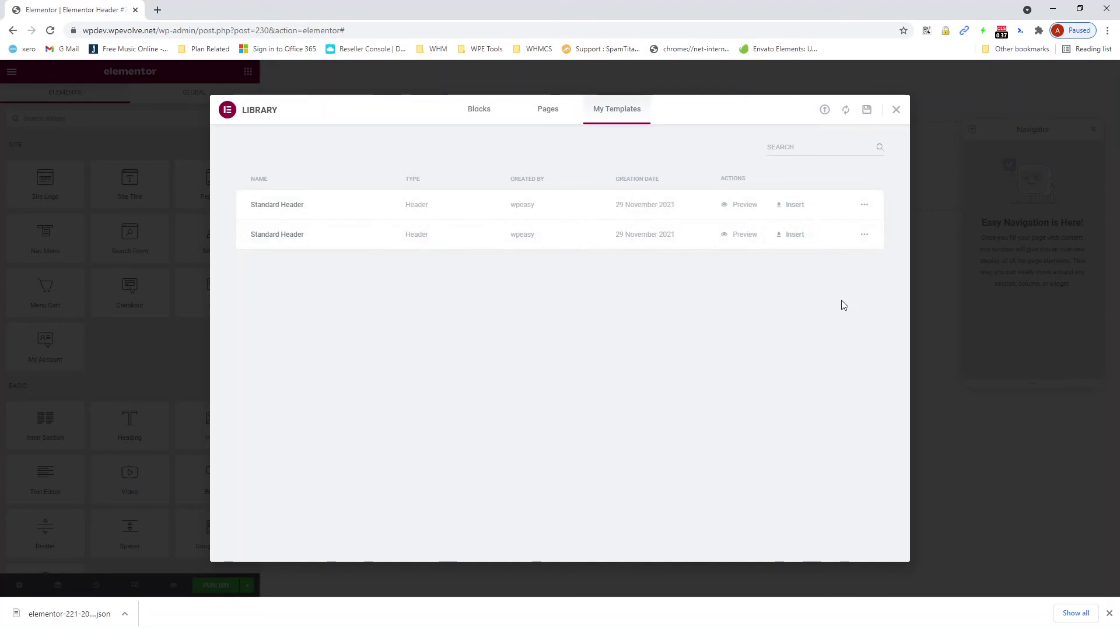
Close the template library without inserting a template and exit the new header's editor to the WordPress dashboard
click(895, 113)
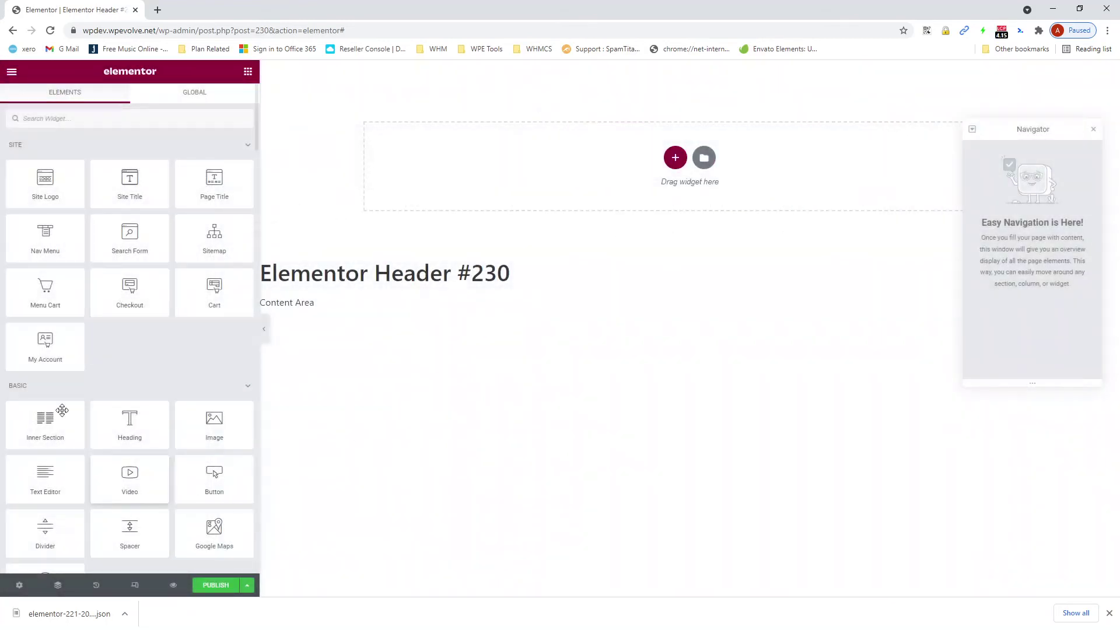
click(11, 71)
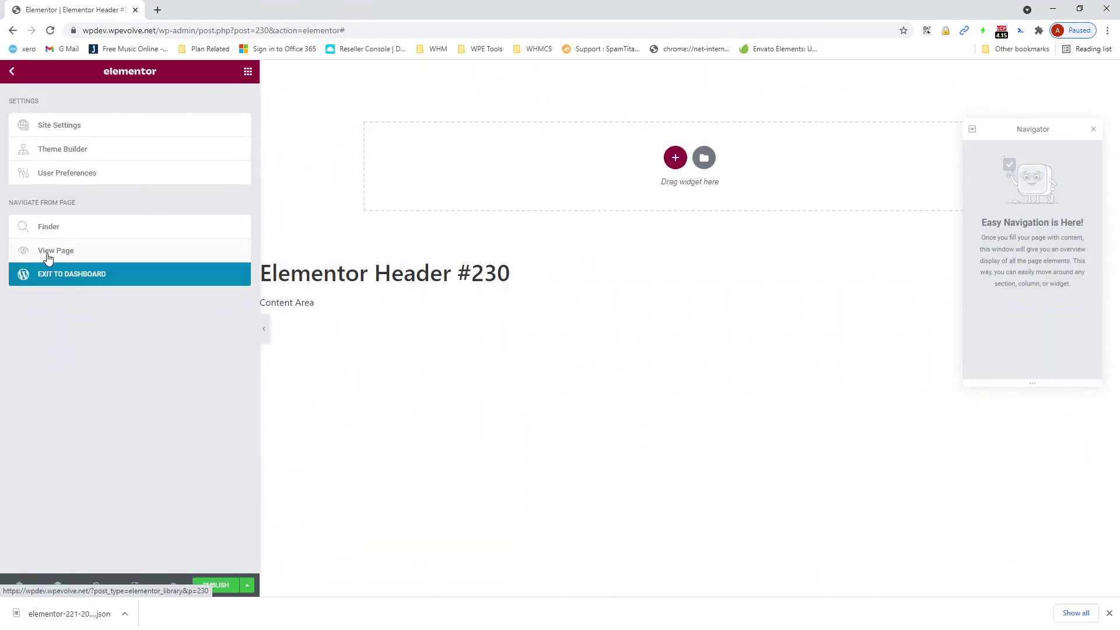
click(78, 273)
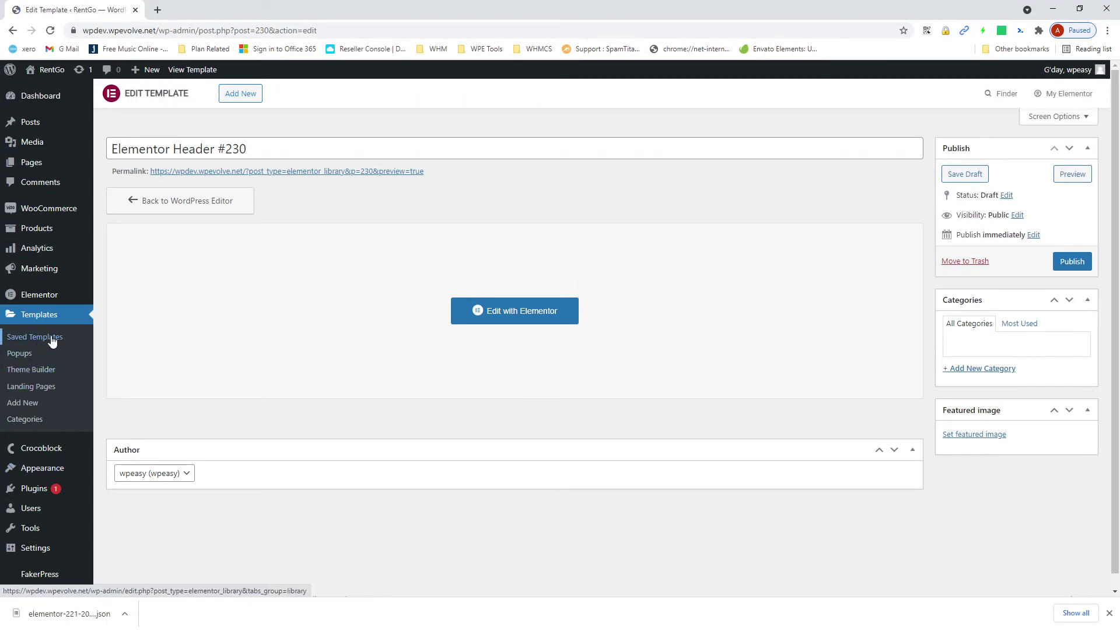
mouse_move(52, 463)
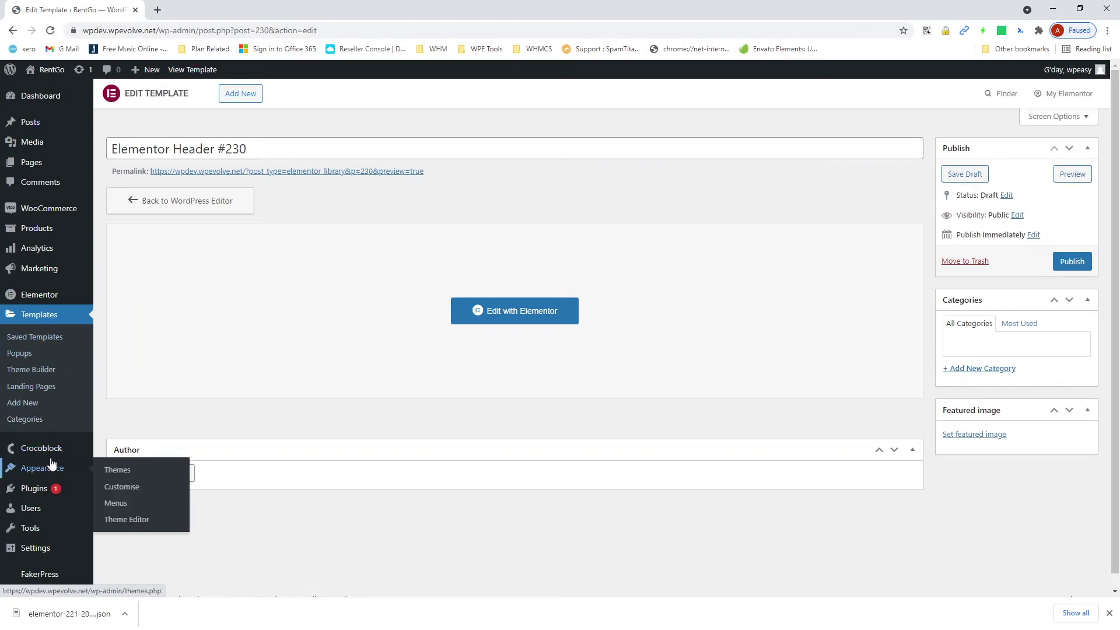
Return to the Theme Builder and move the draft Elementor Header #230 to the trash
click(42, 370)
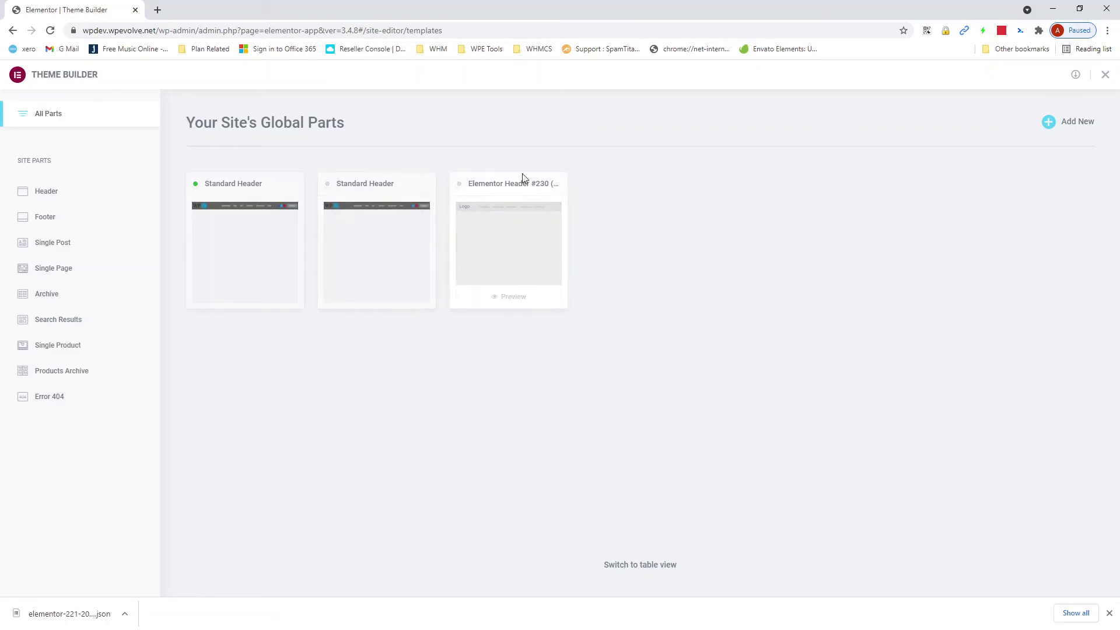
click(557, 183)
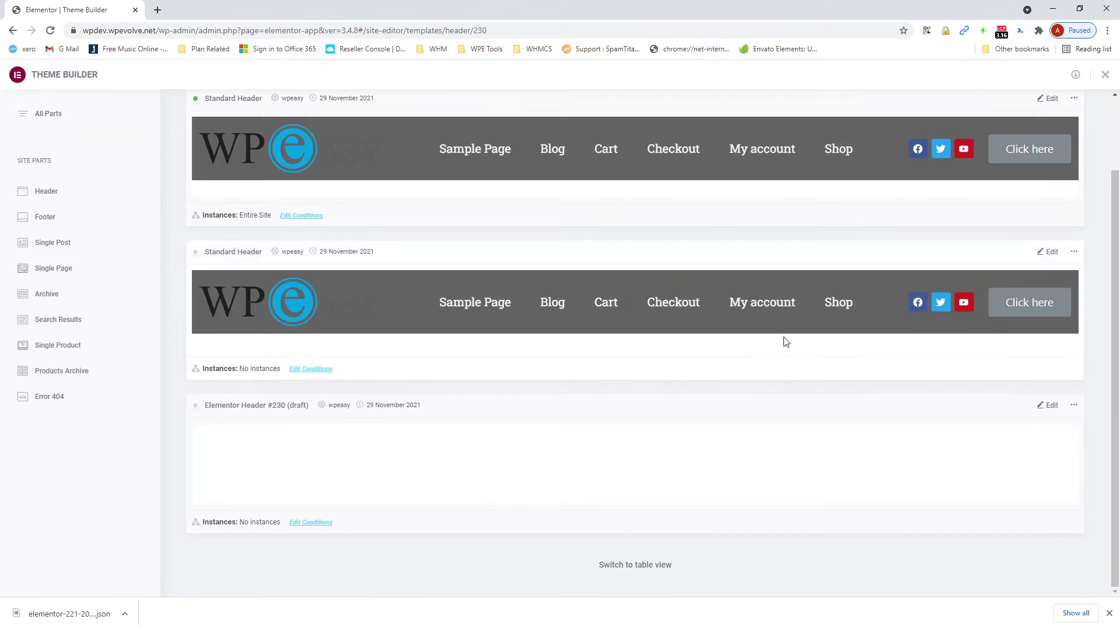
scroll(711, 309, up, 2)
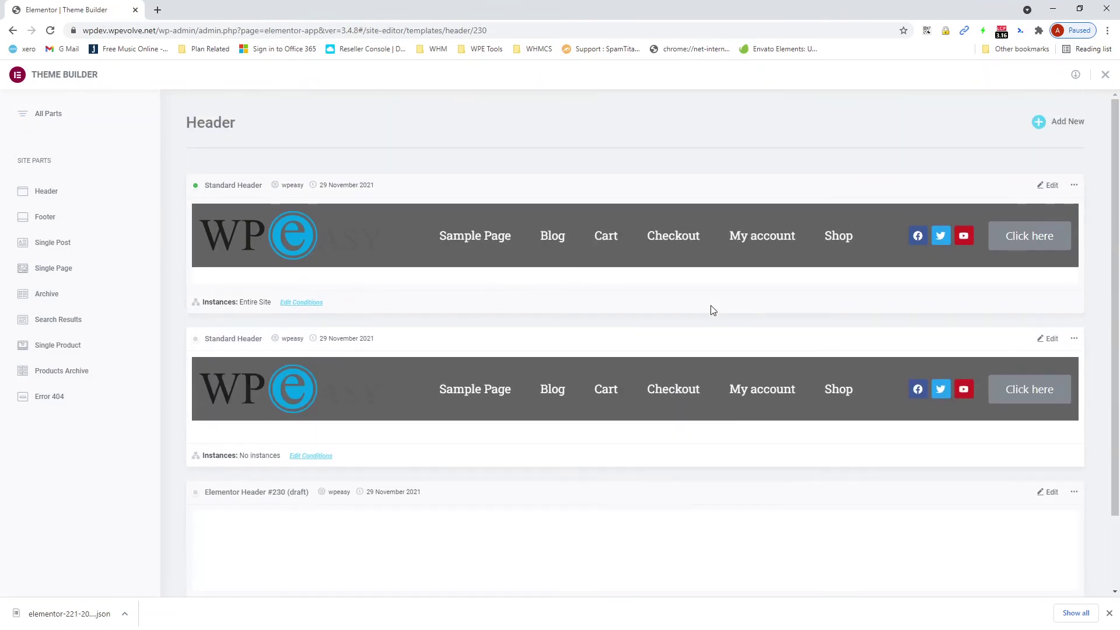
scroll(716, 313, down, 2)
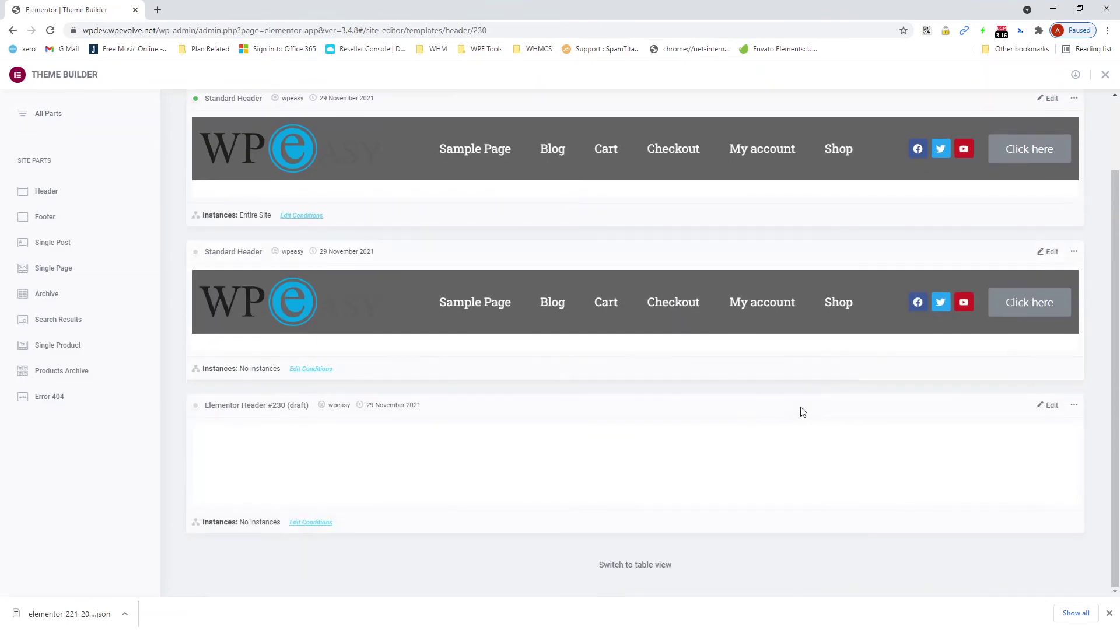
click(1076, 406)
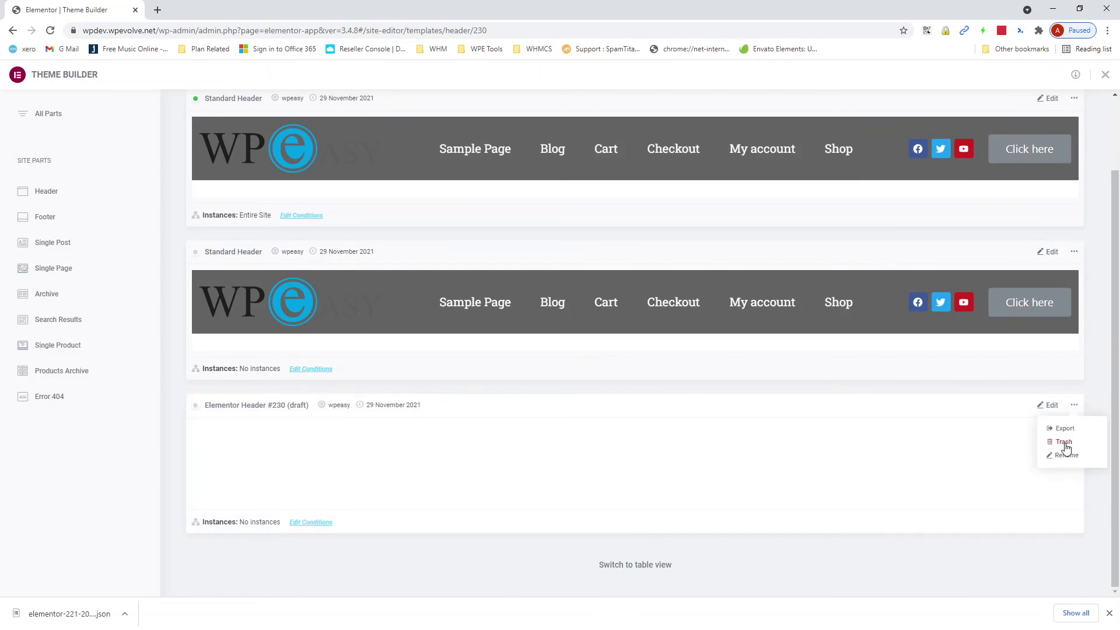
click(1064, 445)
click(617, 363)
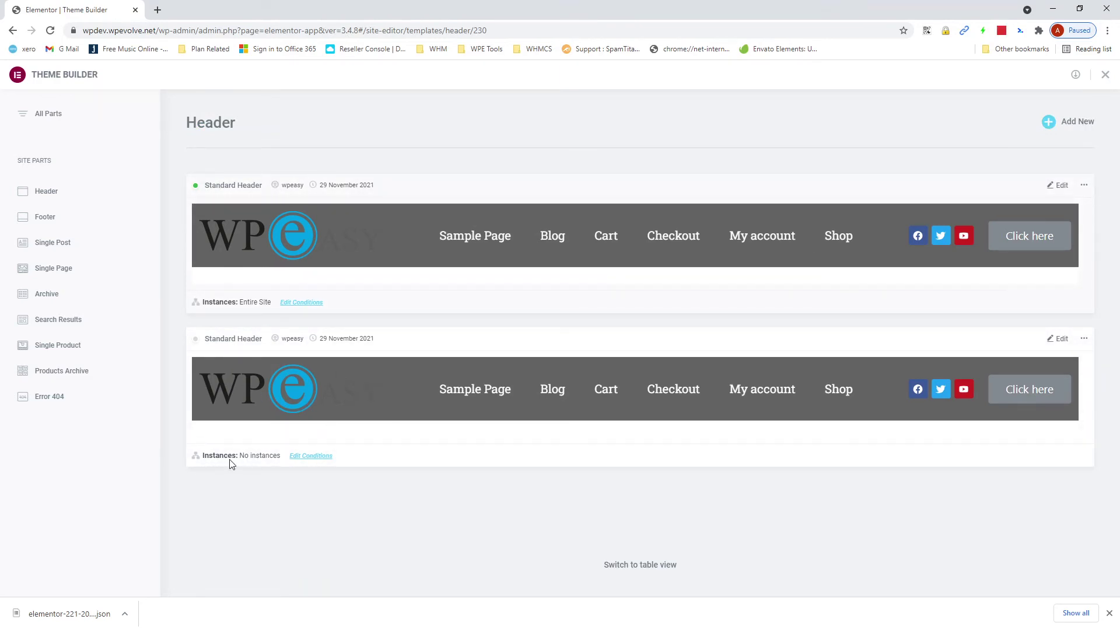
Rename the imported Standard Header copy that has no instances as Transparent Header
drag(251, 304, 240, 302)
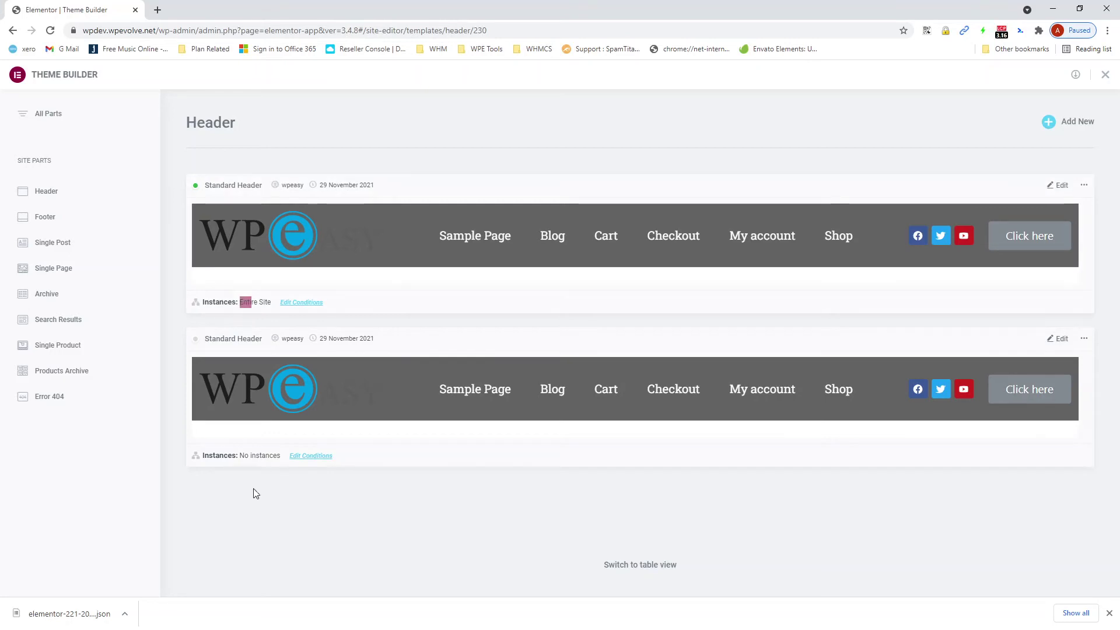
click(1084, 343)
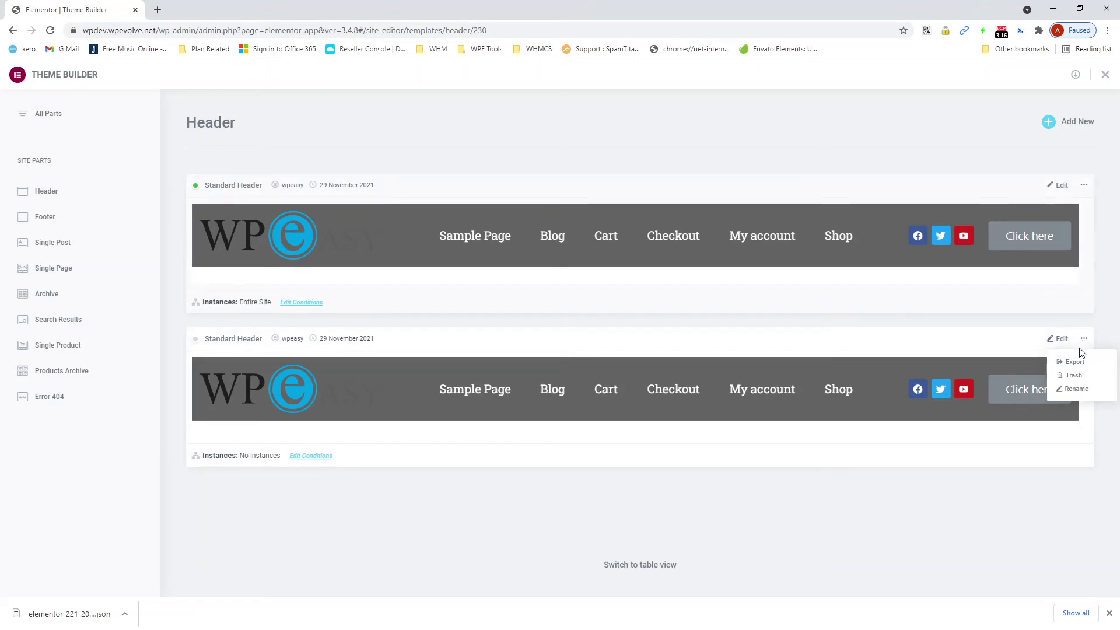
click(1080, 389)
double_click(491, 325)
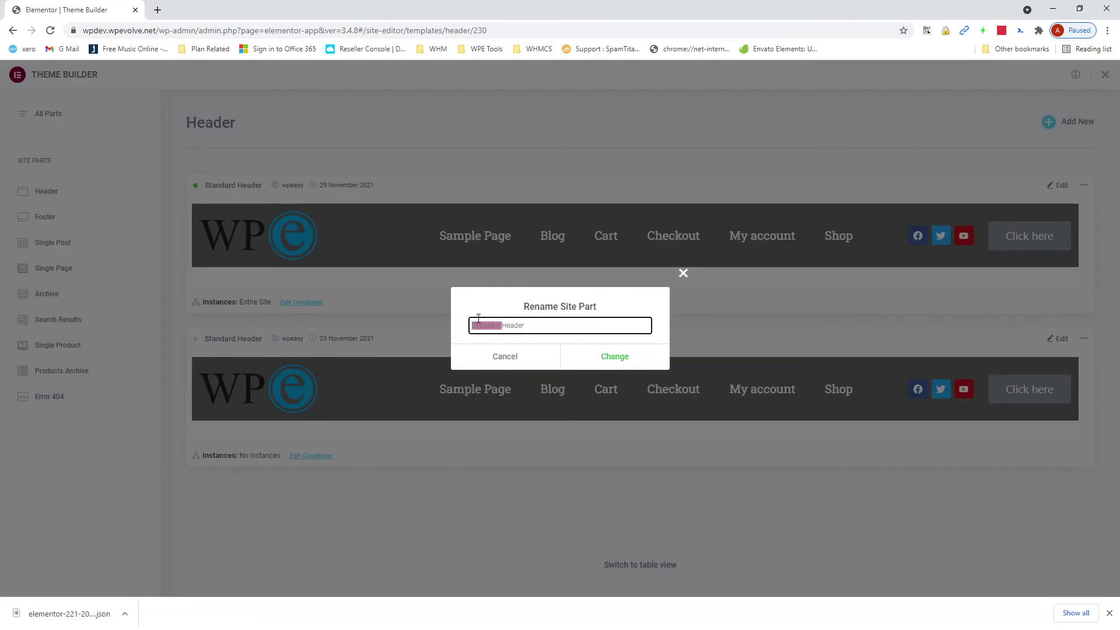
text(Transparent)
click(614, 358)
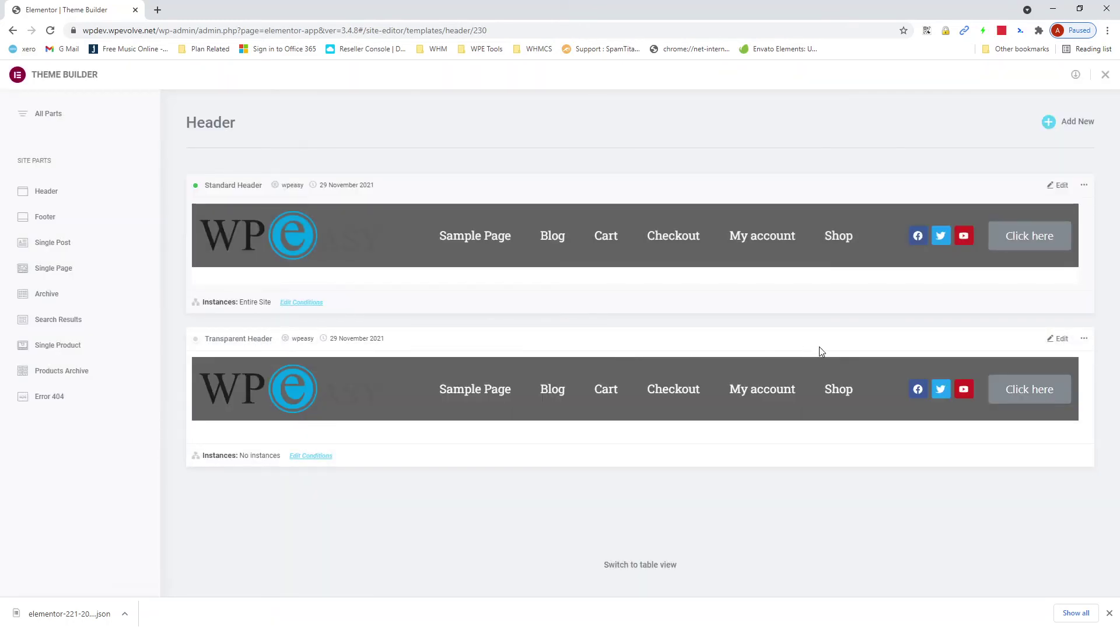
Edit the Transparent Header and make its Desktop section sticky to the top with an effects offset of 100
click(1062, 339)
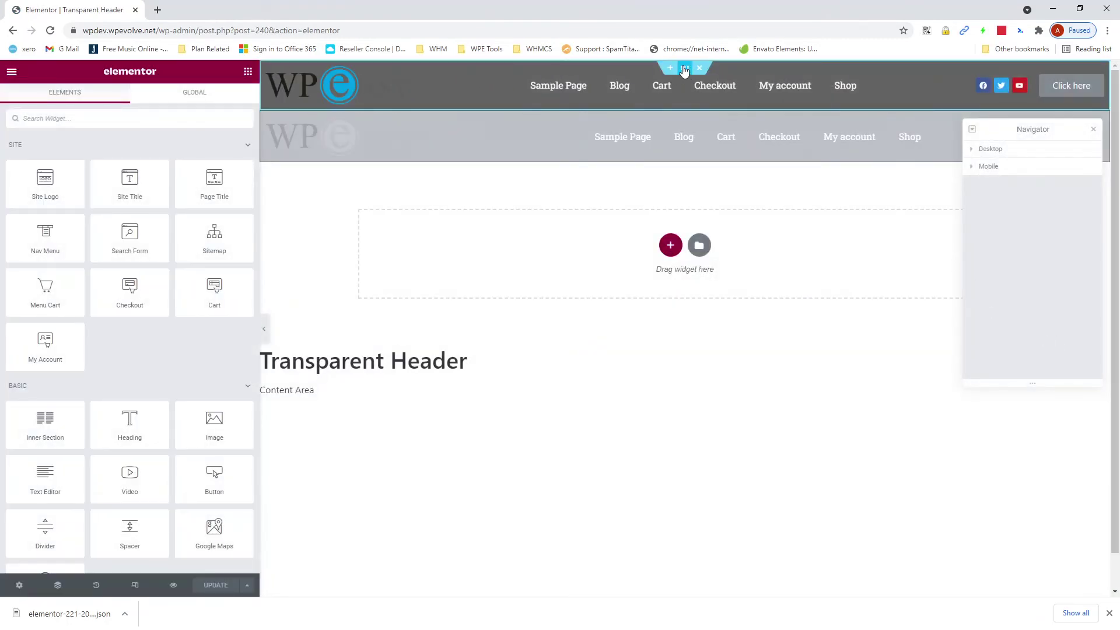
click(686, 69)
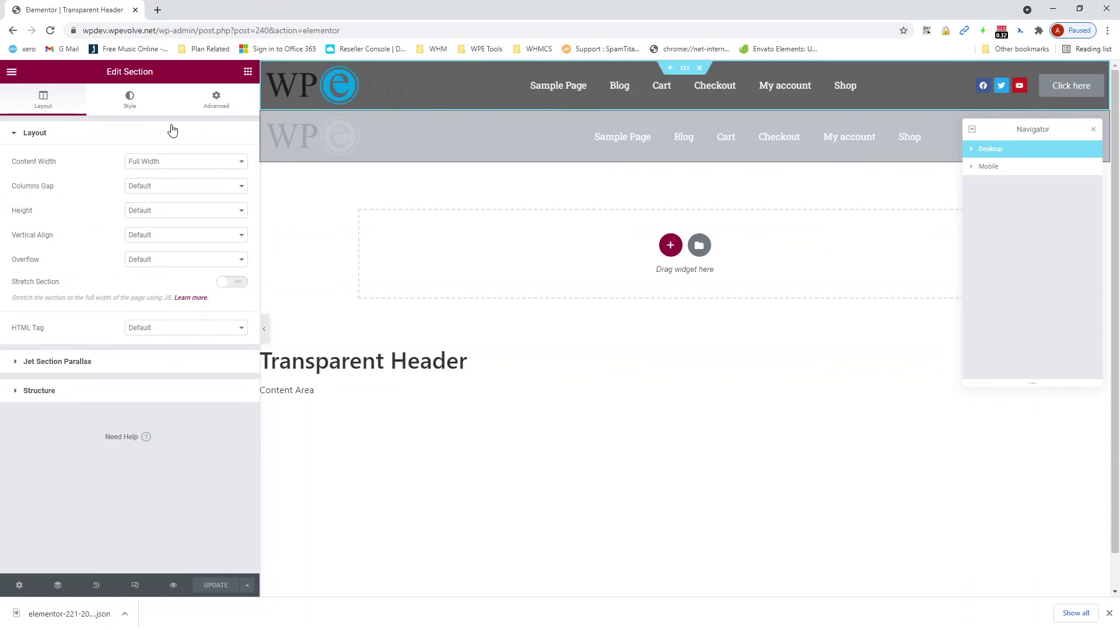
click(213, 102)
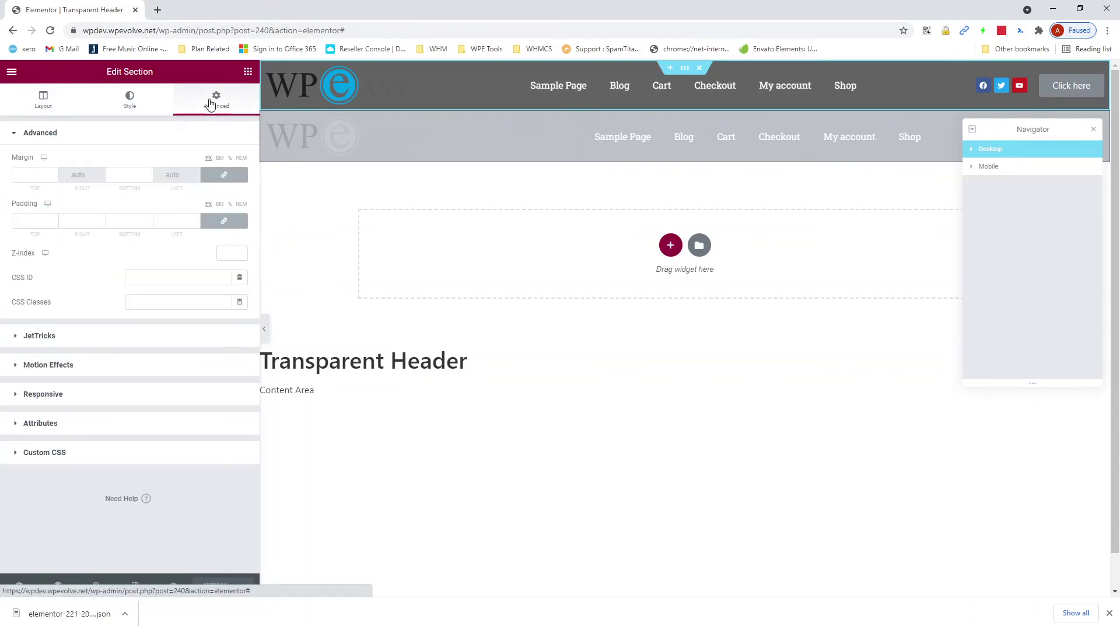
click(45, 364)
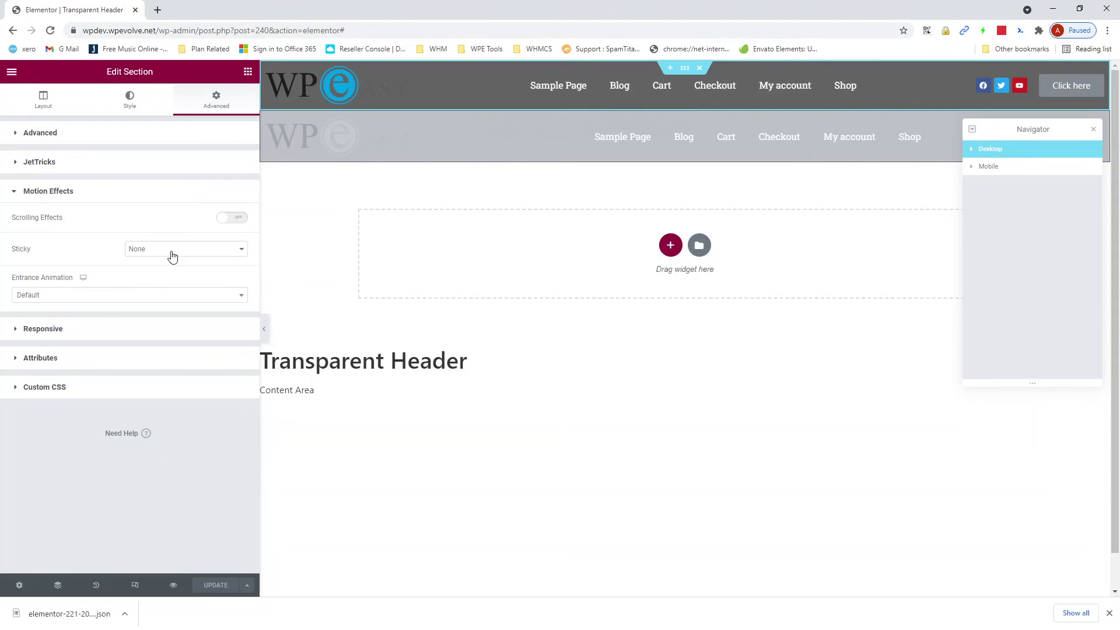
click(172, 255)
click(153, 285)
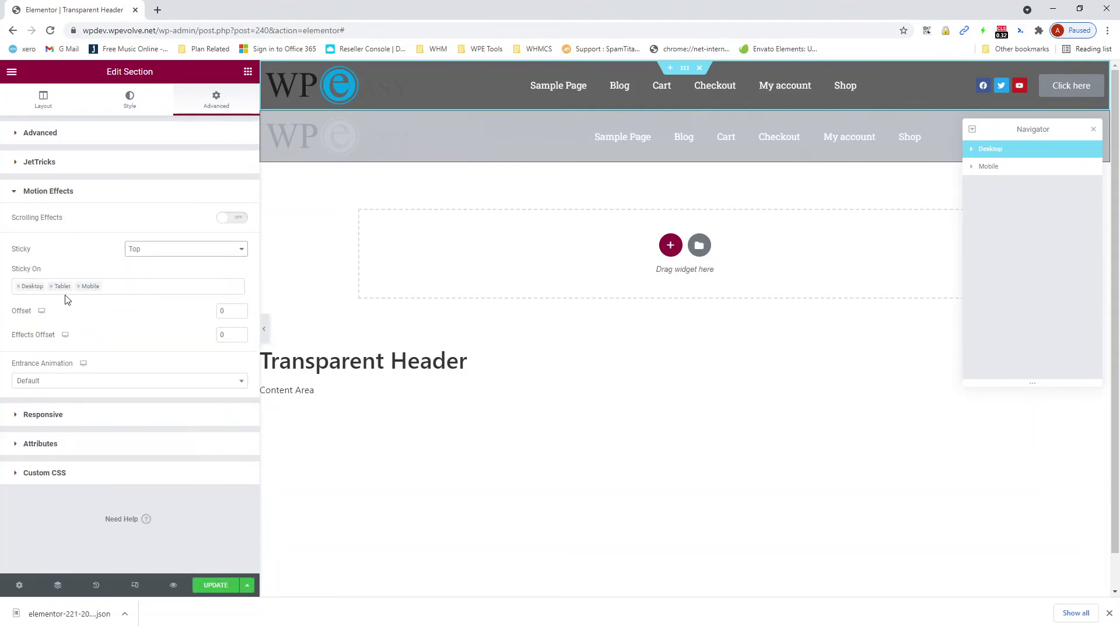
click(220, 332)
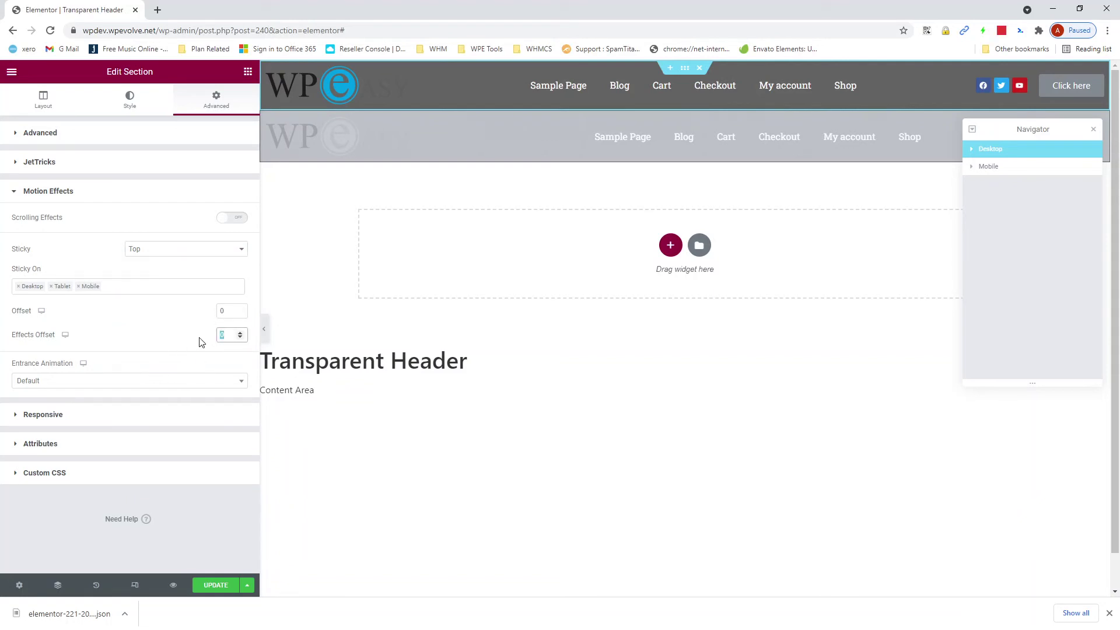
text(100)
Update the header and add an Include display condition set to Singular
click(216, 583)
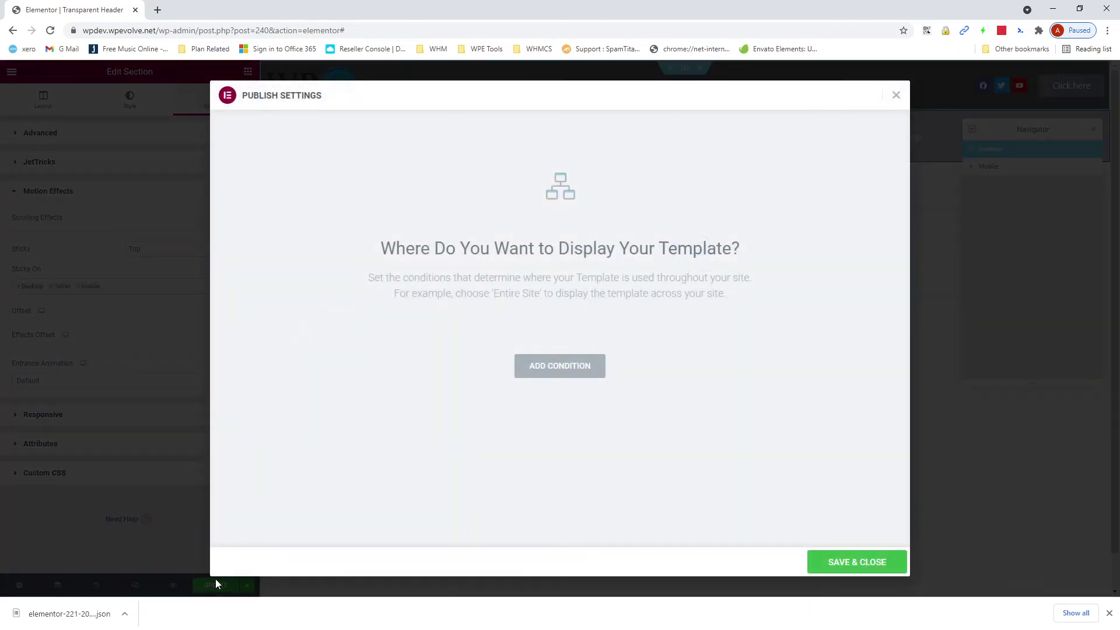
click(570, 369)
click(414, 345)
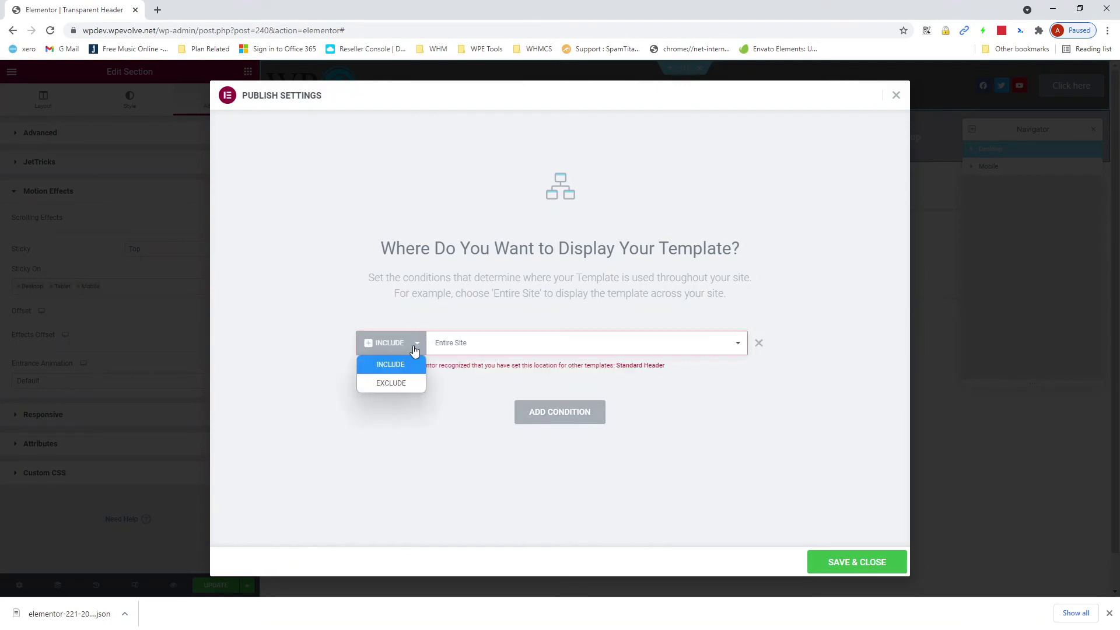
click(473, 346)
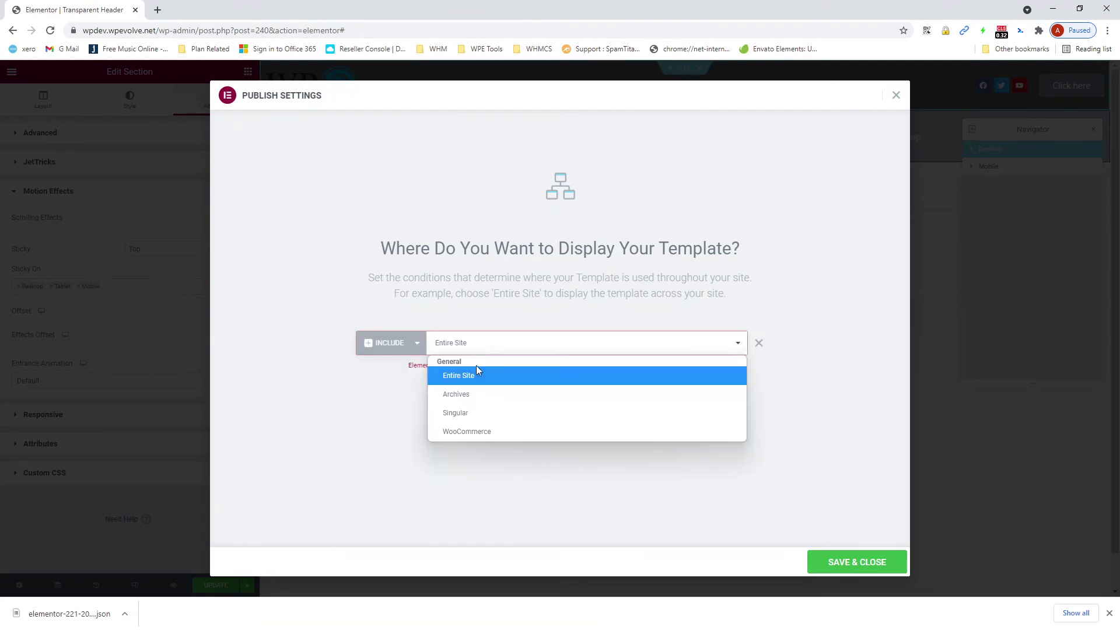
click(474, 413)
click(623, 346)
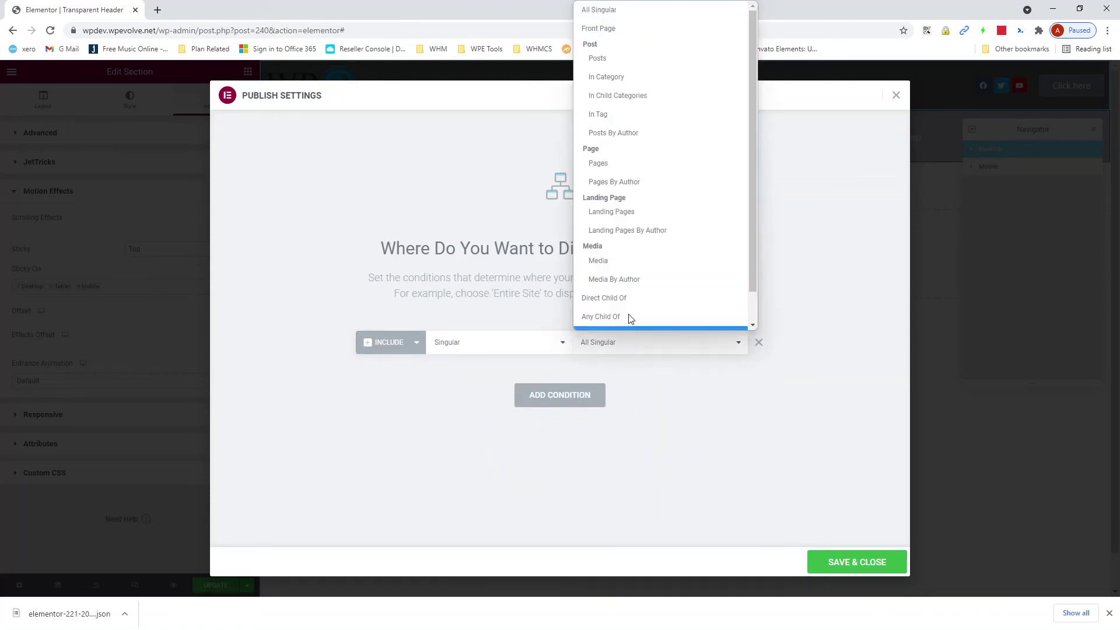
click(749, 433)
Narrow the display condition to Pages with Sample Page as the target, and save the publish settings
click(683, 342)
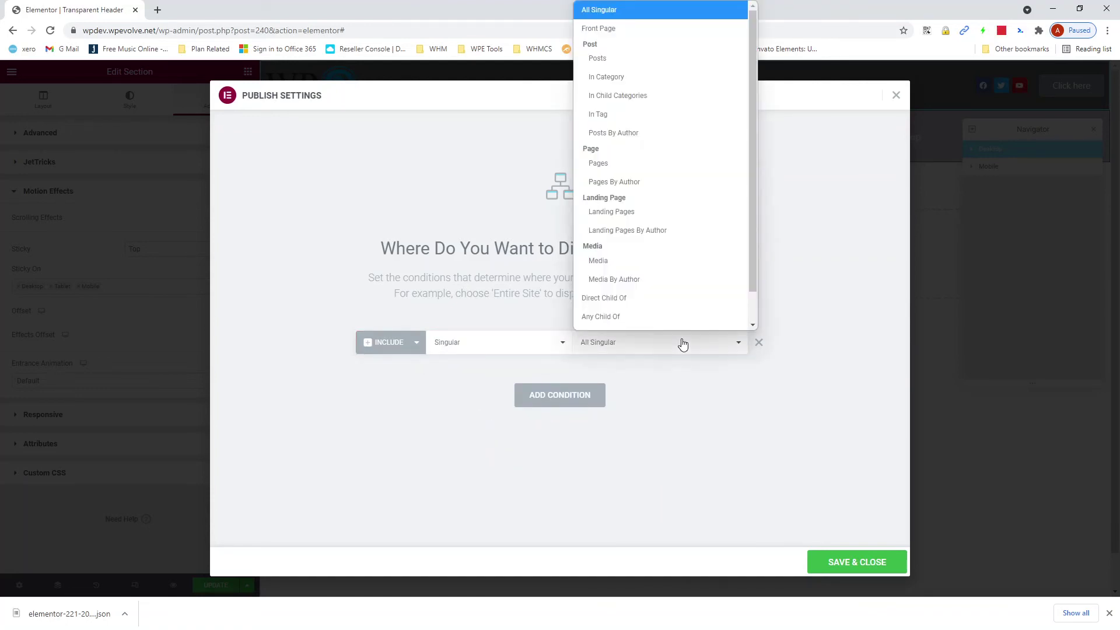
scroll(614, 41, down, 1)
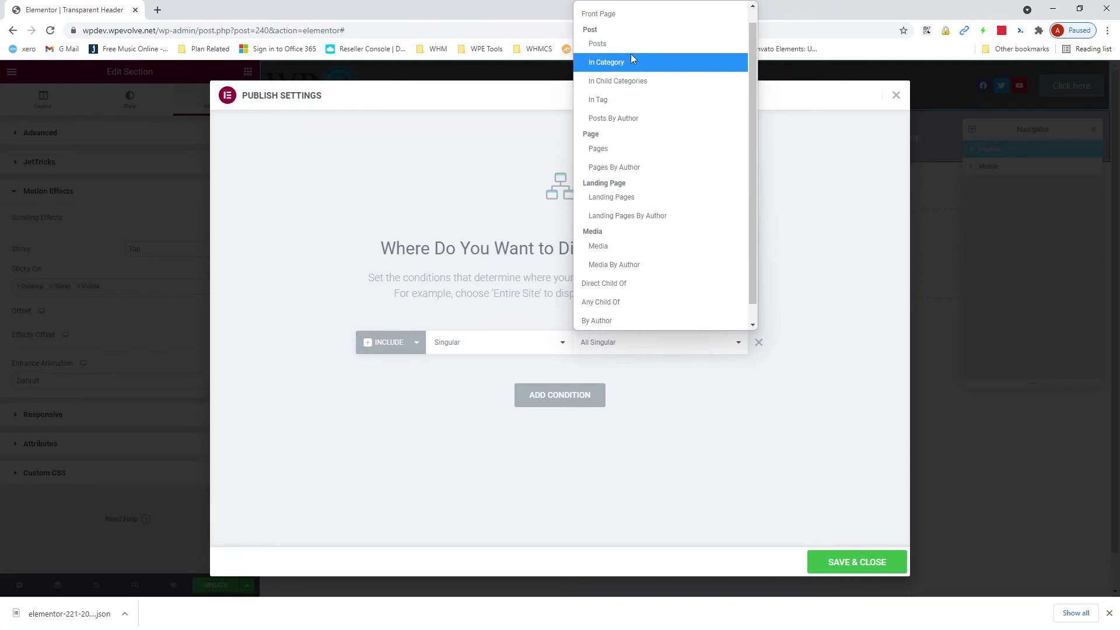
click(651, 149)
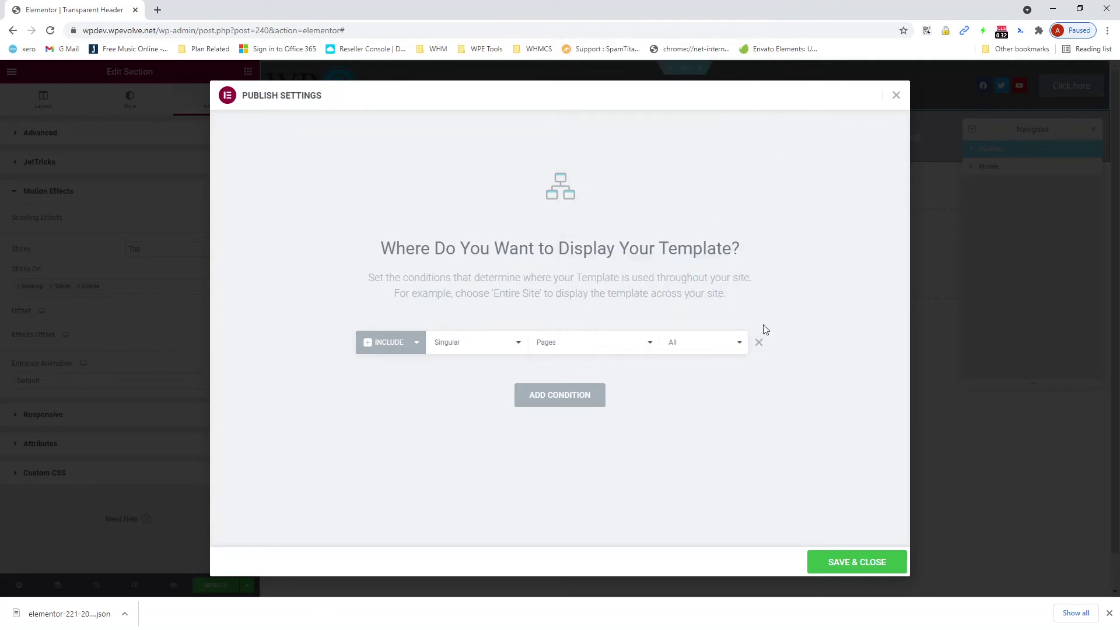
click(705, 344)
text(samp)
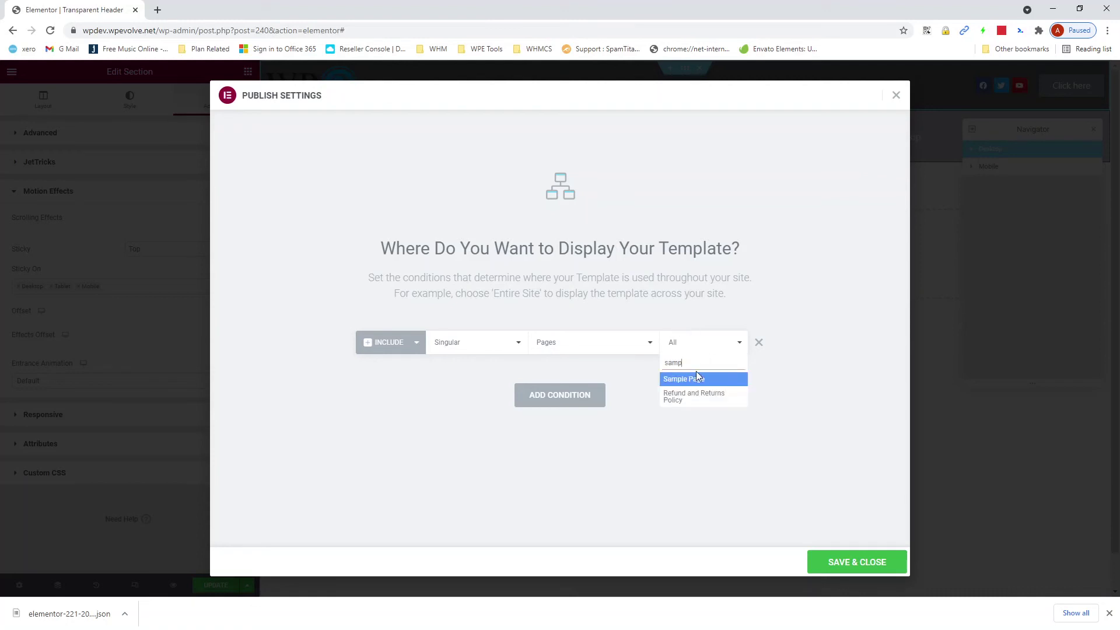
click(688, 380)
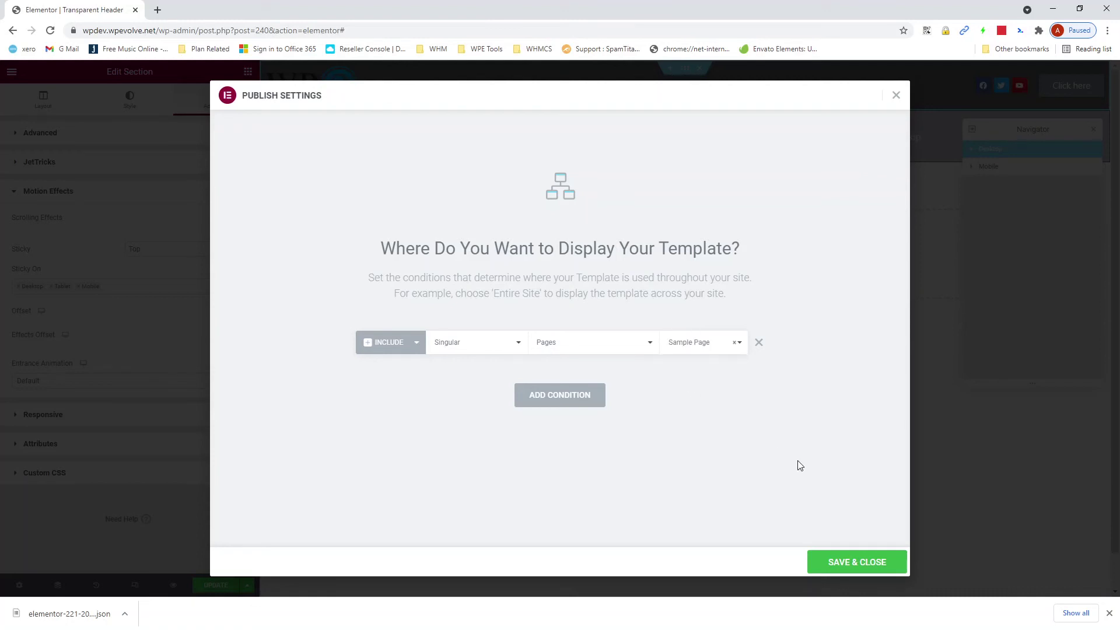
click(881, 567)
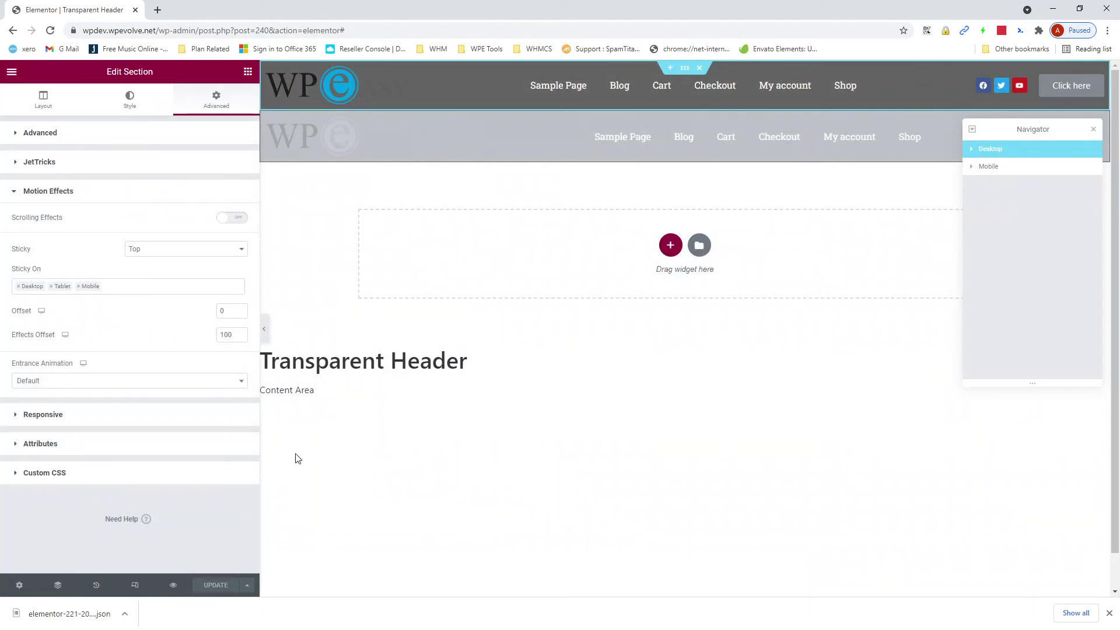
View the header in a new browser tab and check its sticky behaviour on the Sample Page
click(12, 72)
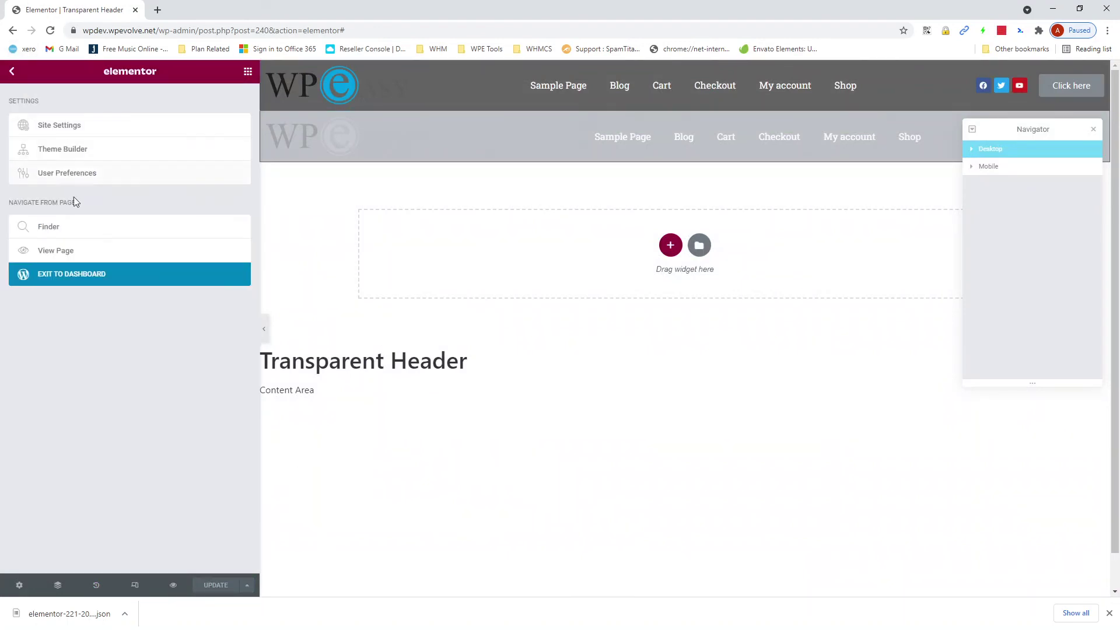
right_click(60, 249)
click(82, 256)
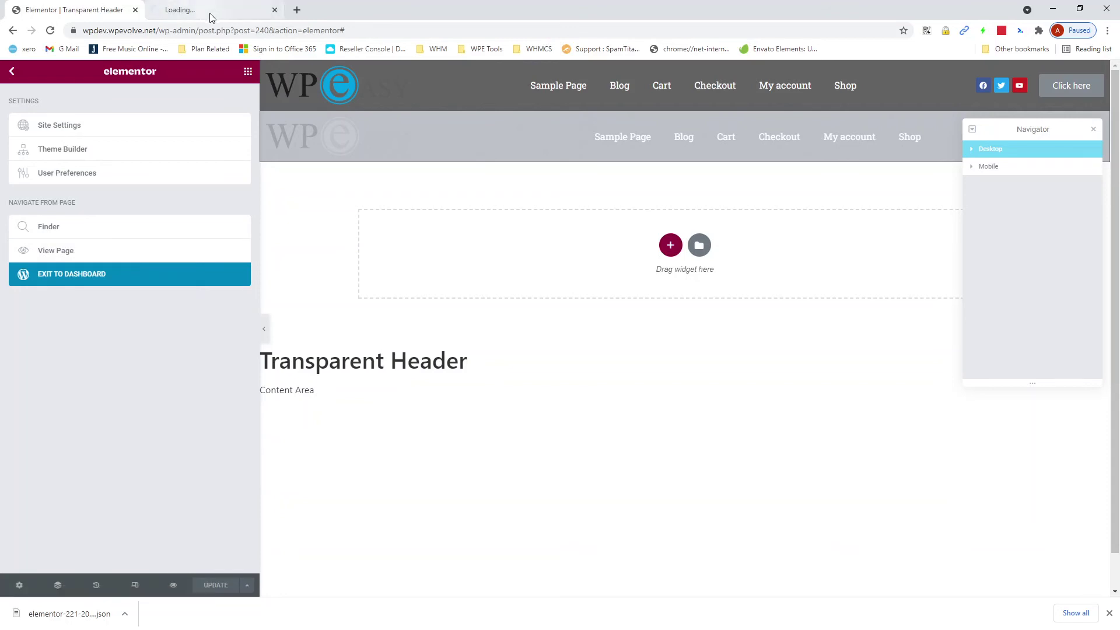
click(211, 12)
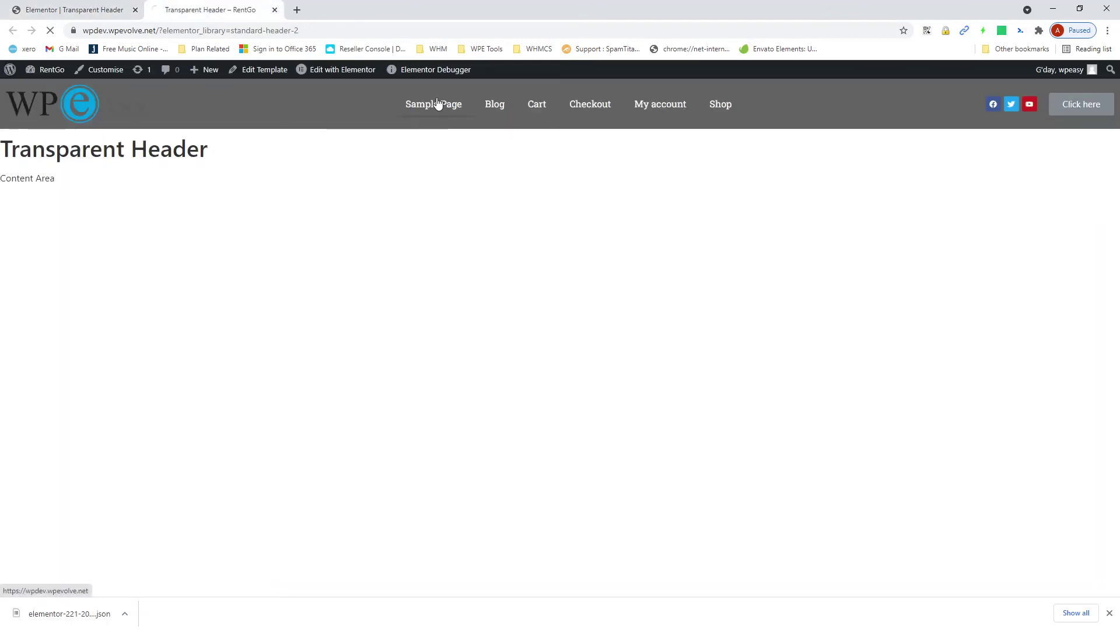
click(438, 105)
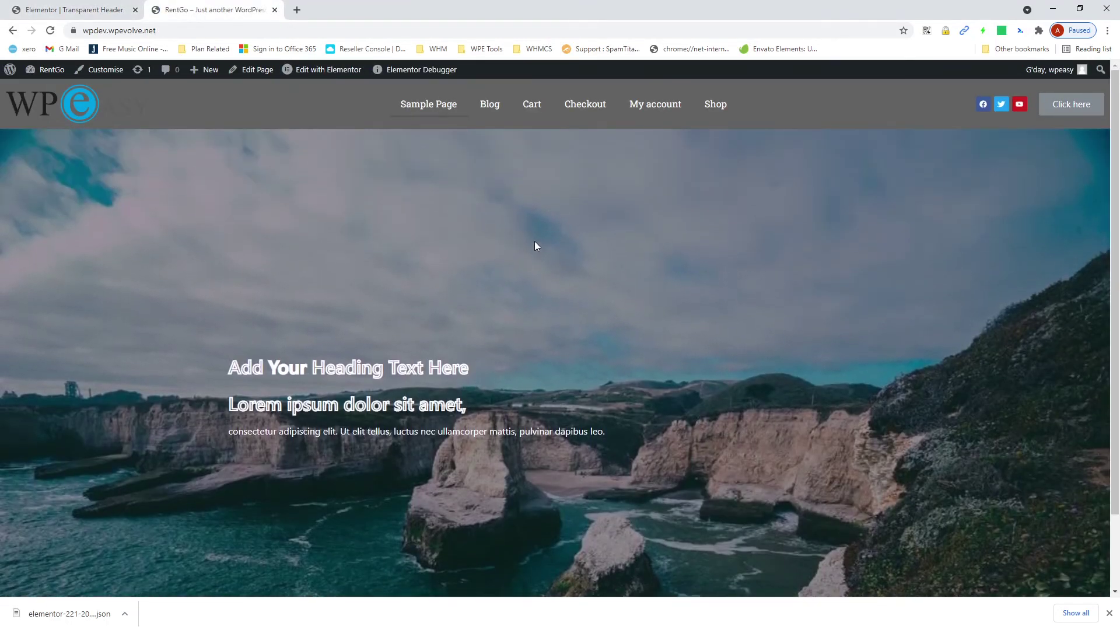
scroll(530, 241, down, 1)
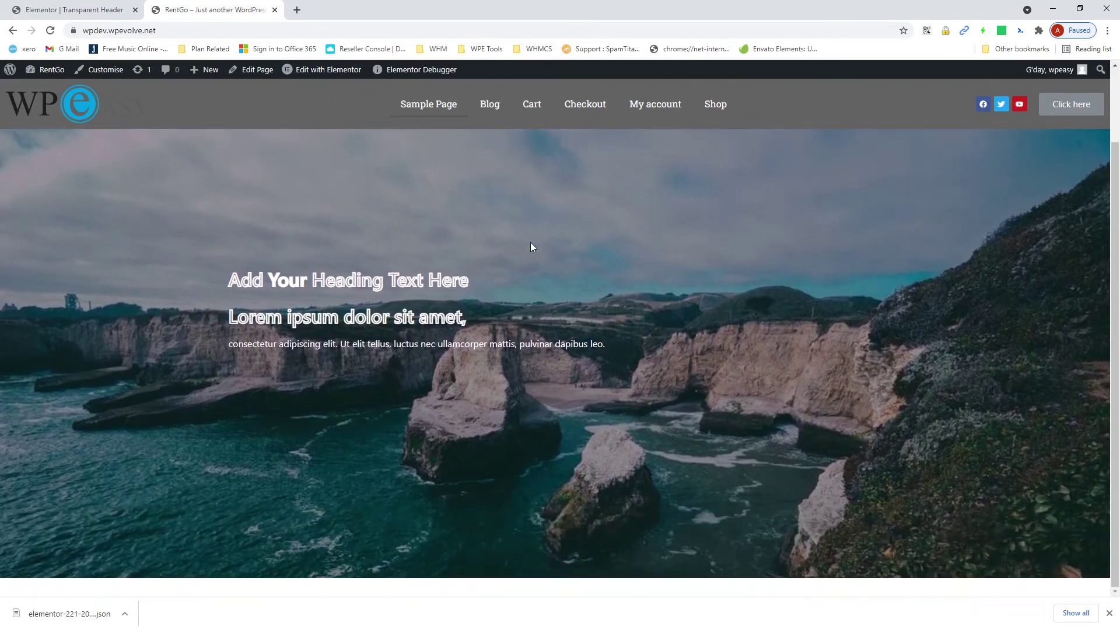
scroll(531, 242, up, 1)
scroll(530, 243, down, 1)
scroll(531, 243, up, 1)
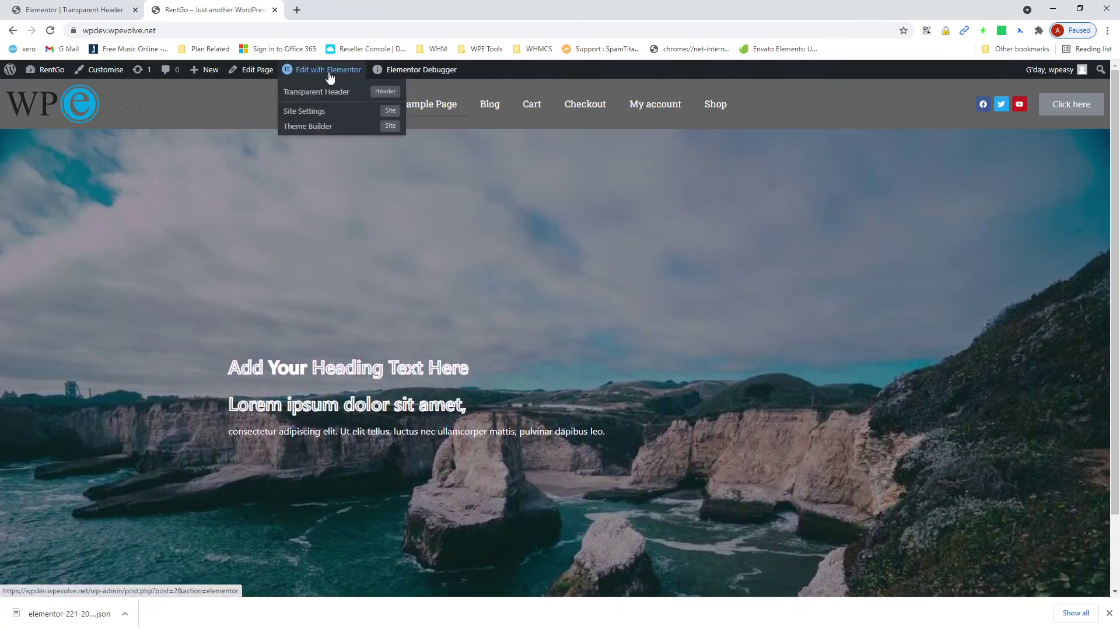
Open the Sample Page in the Elementor editor and search the web for "lorum ipsum" in a new browser tab
click(329, 71)
click(298, 10)
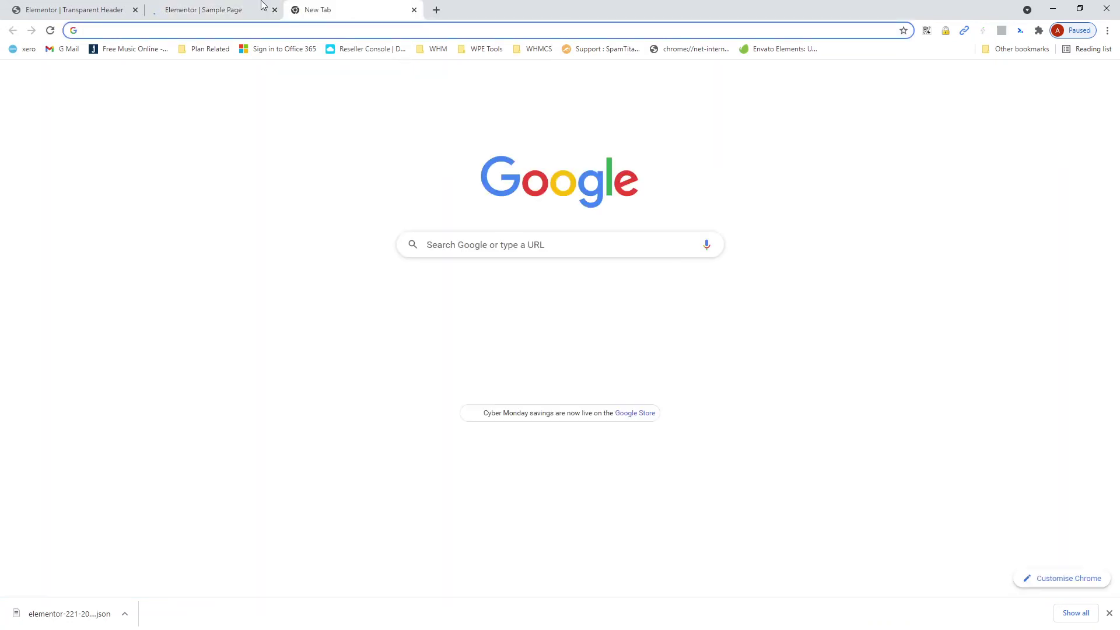
text(loru)
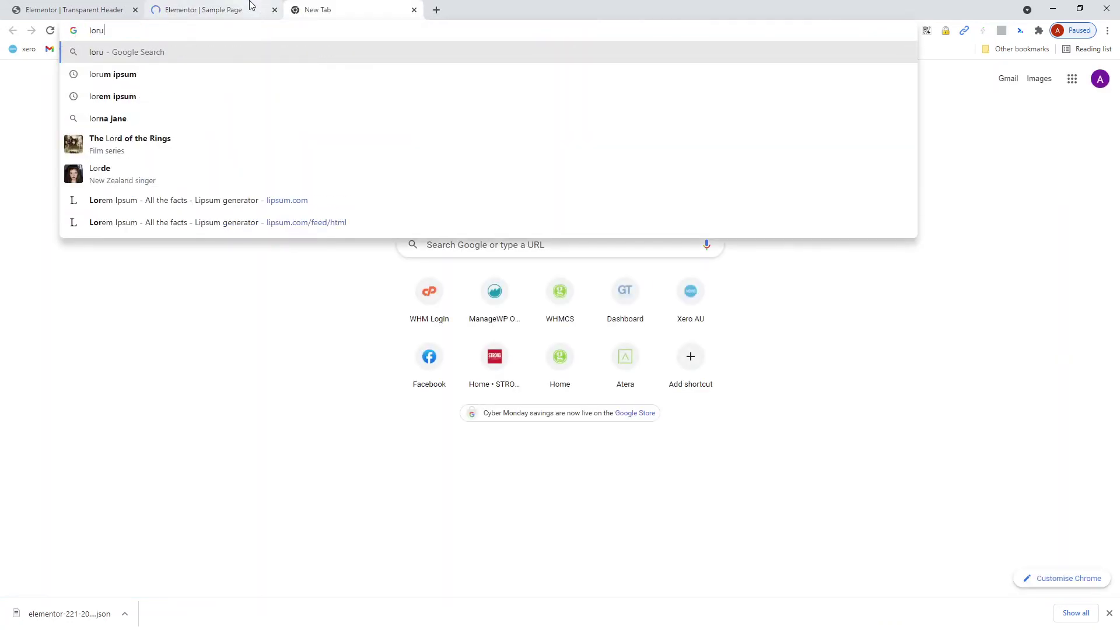
text(m ipsom)
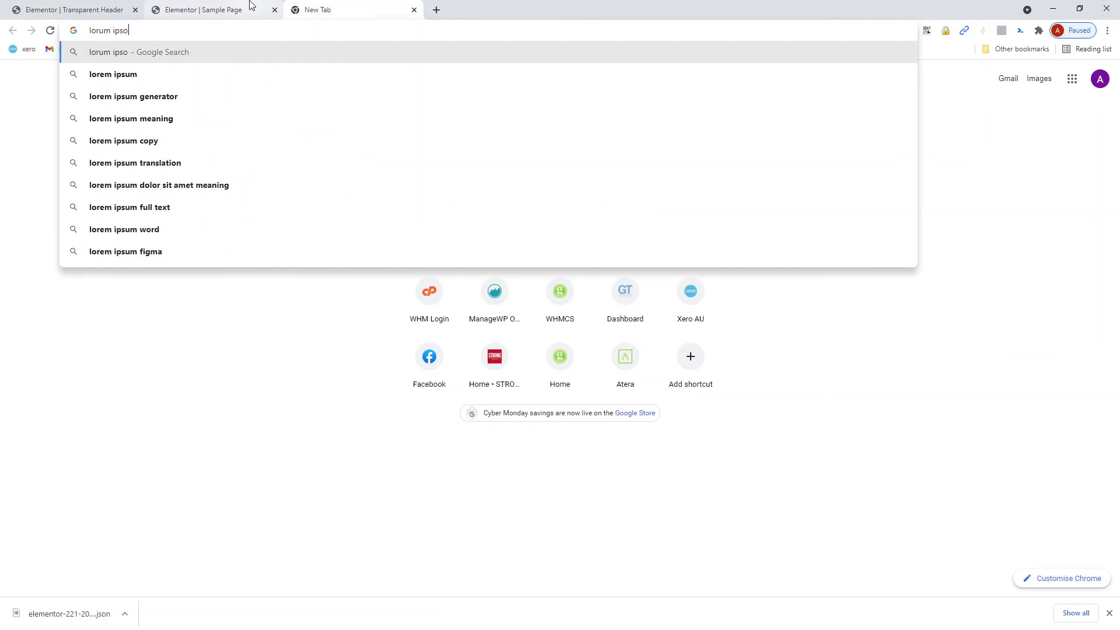
key(BackSpace)
key(BackSpace)
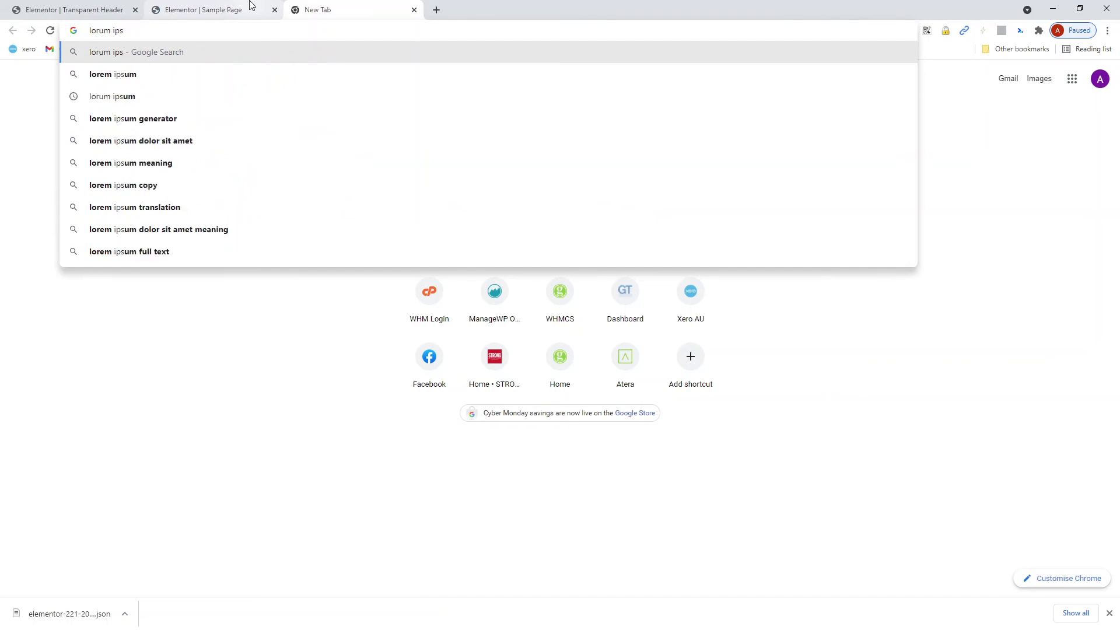
text(um)
key(Return)
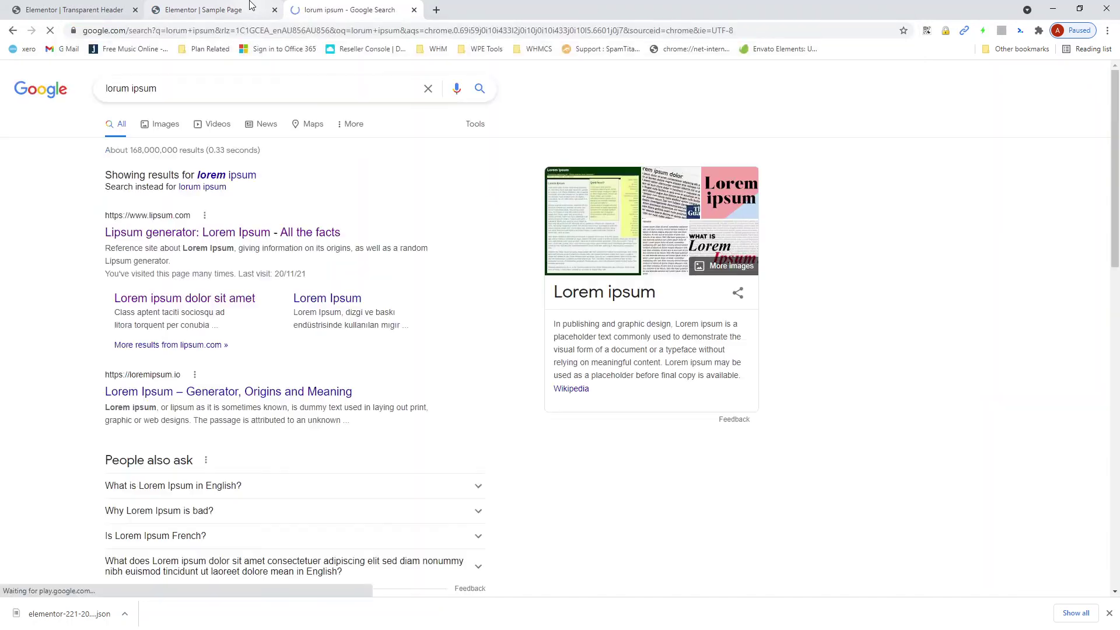
Generate five Lorem Ipsum paragraphs on lipsum.com and copy the first four
click(264, 234)
scroll(756, 383, down, 9)
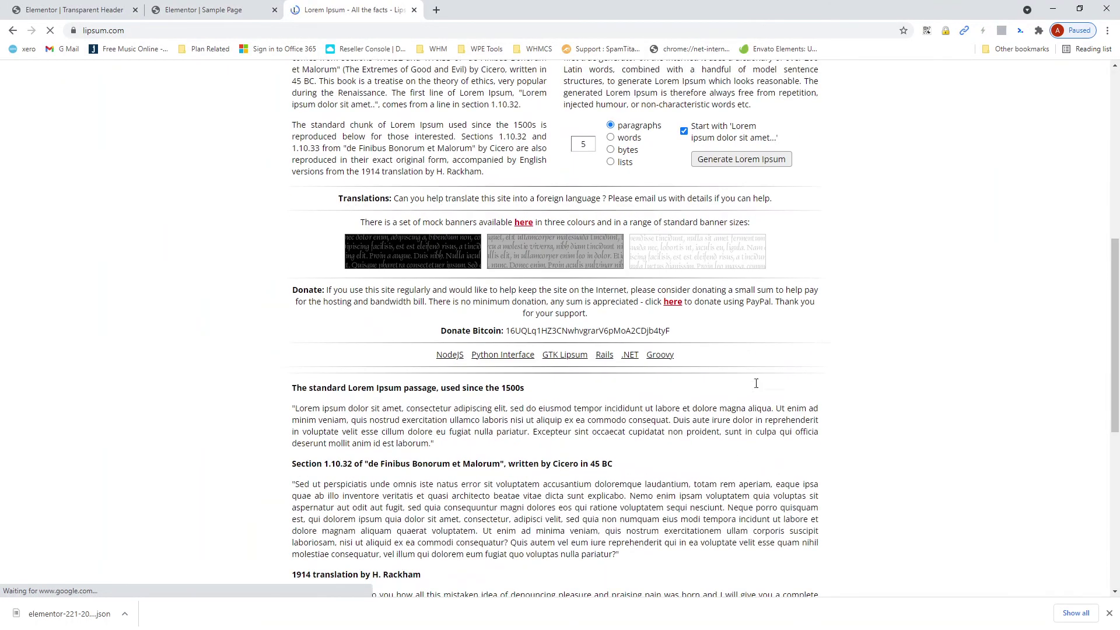
click(745, 158)
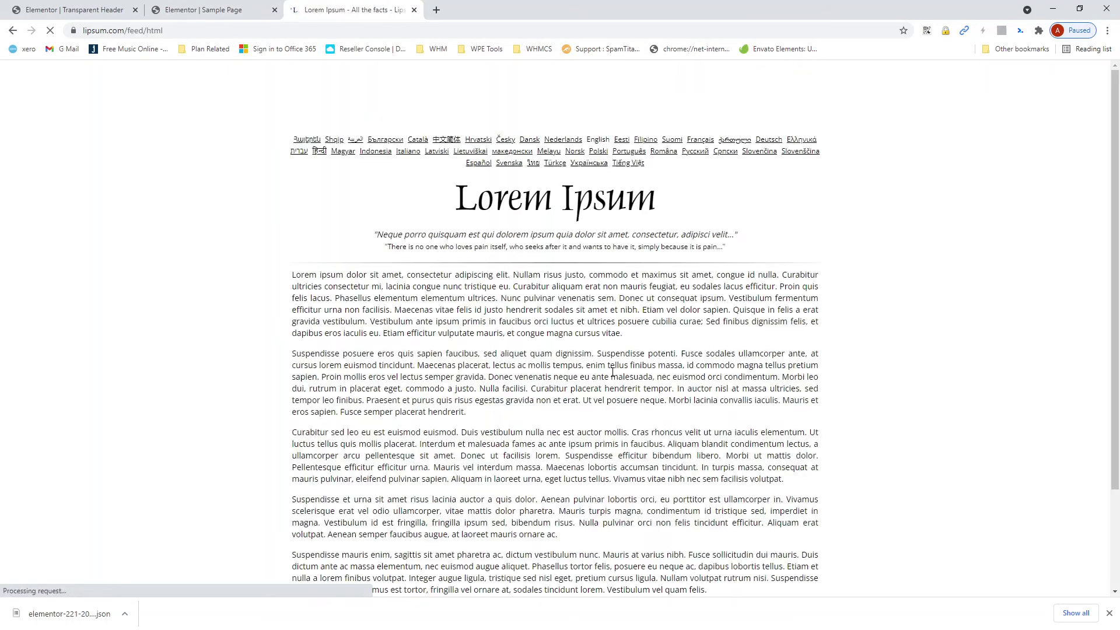
drag(291, 279, 789, 537)
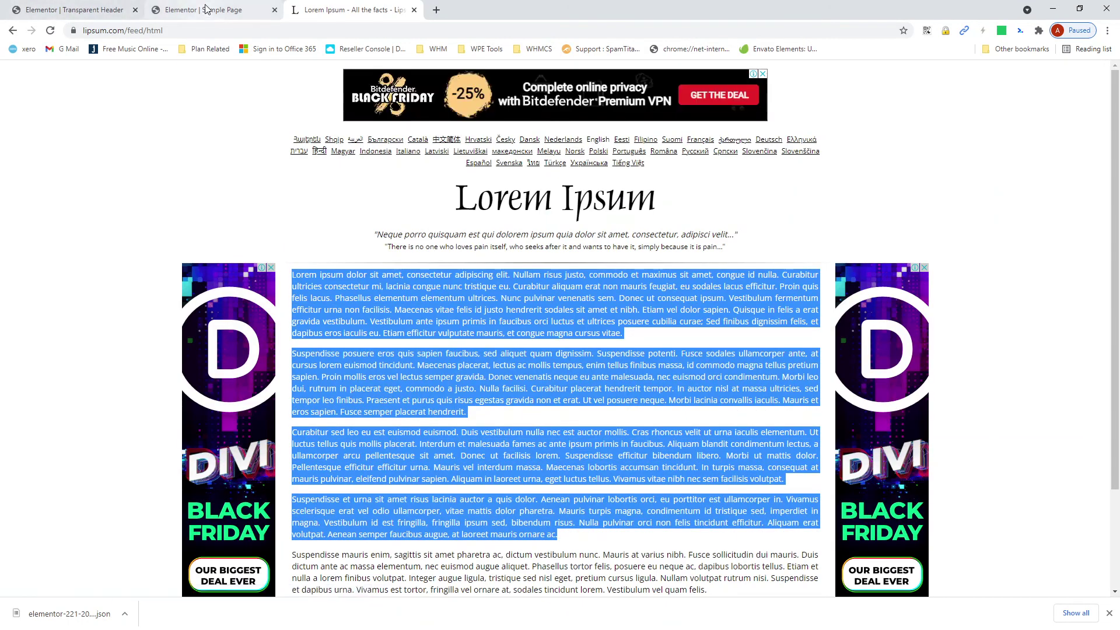
Paste the copied paragraphs at the end of the Sample Page's Text Editor widget and update the page
click(198, 10)
scroll(656, 275, down, 4)
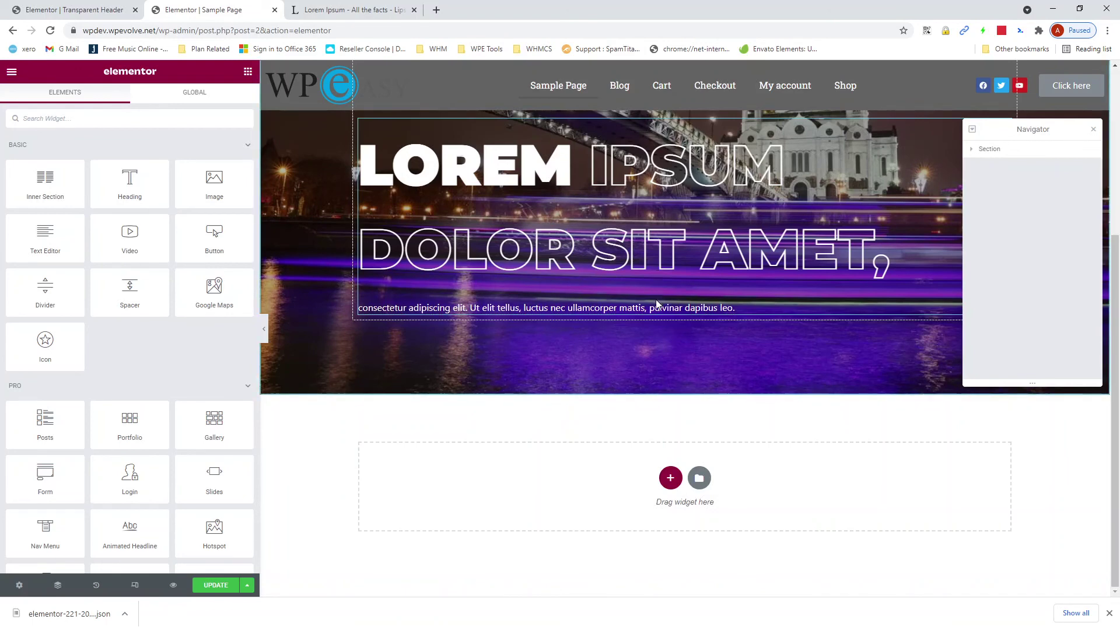
click(721, 303)
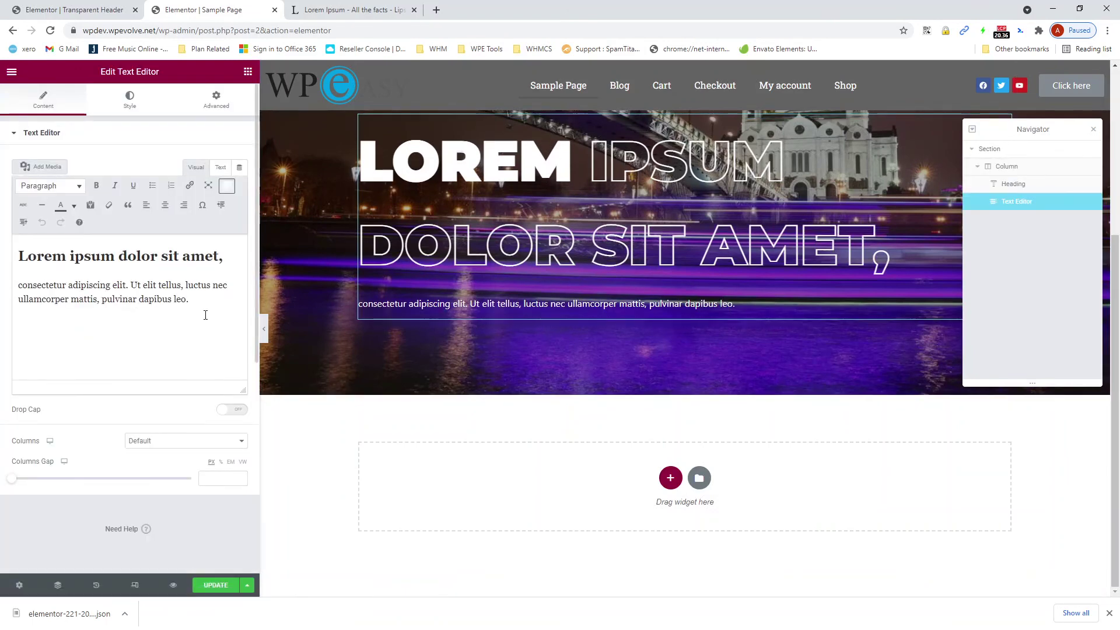
click(203, 310)
key(ctrl+v)
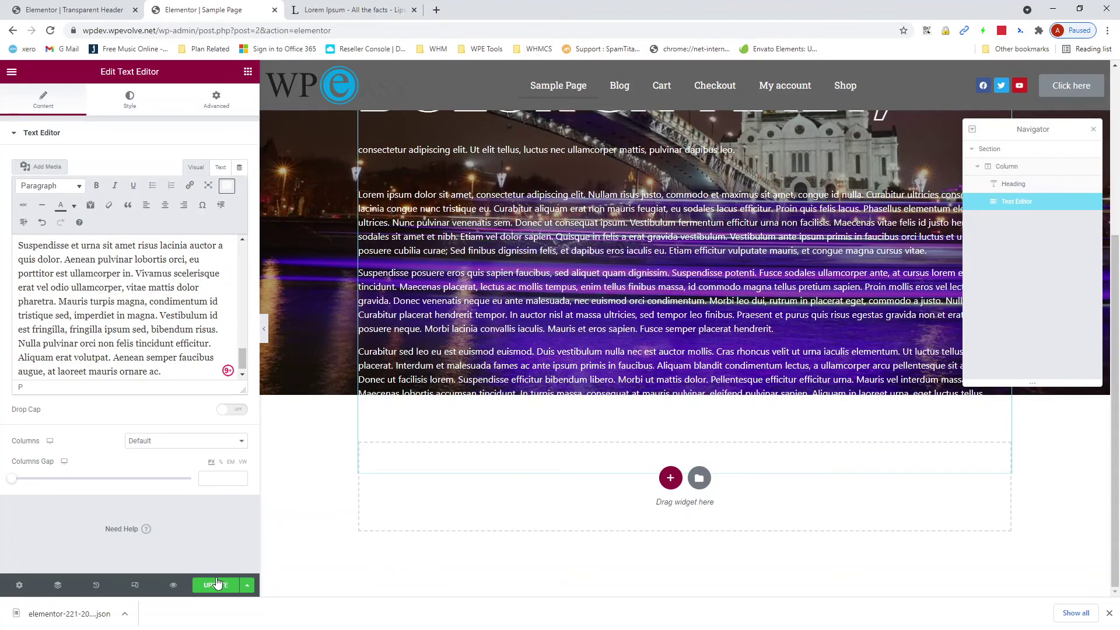
click(216, 584)
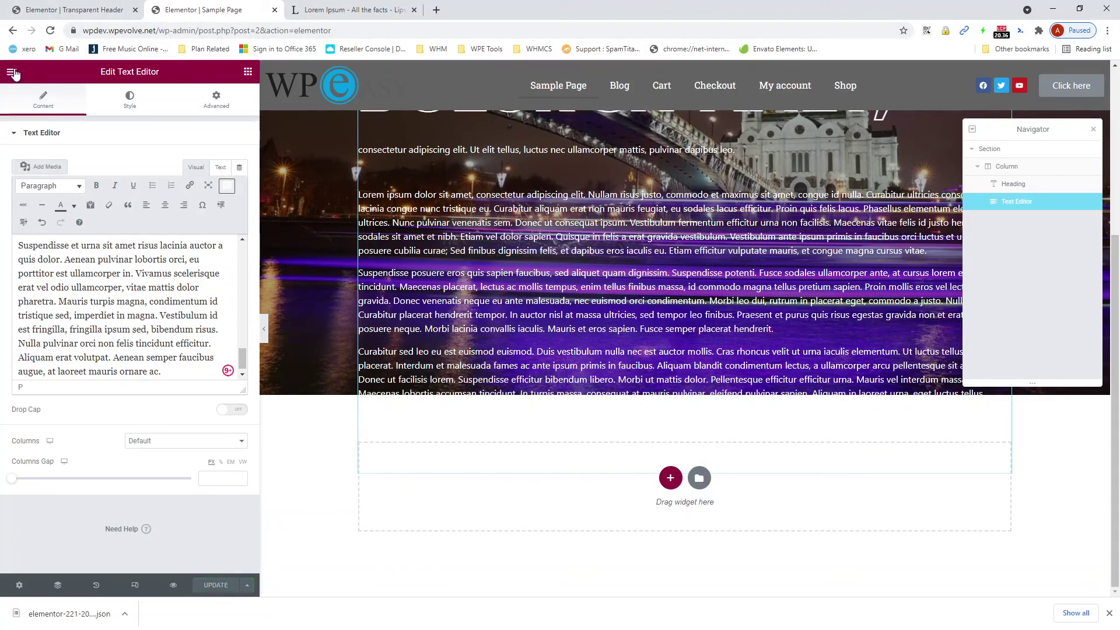
View the live Sample Page and examine how the sticky header behaves while the longer content scrolls
click(12, 73)
click(80, 258)
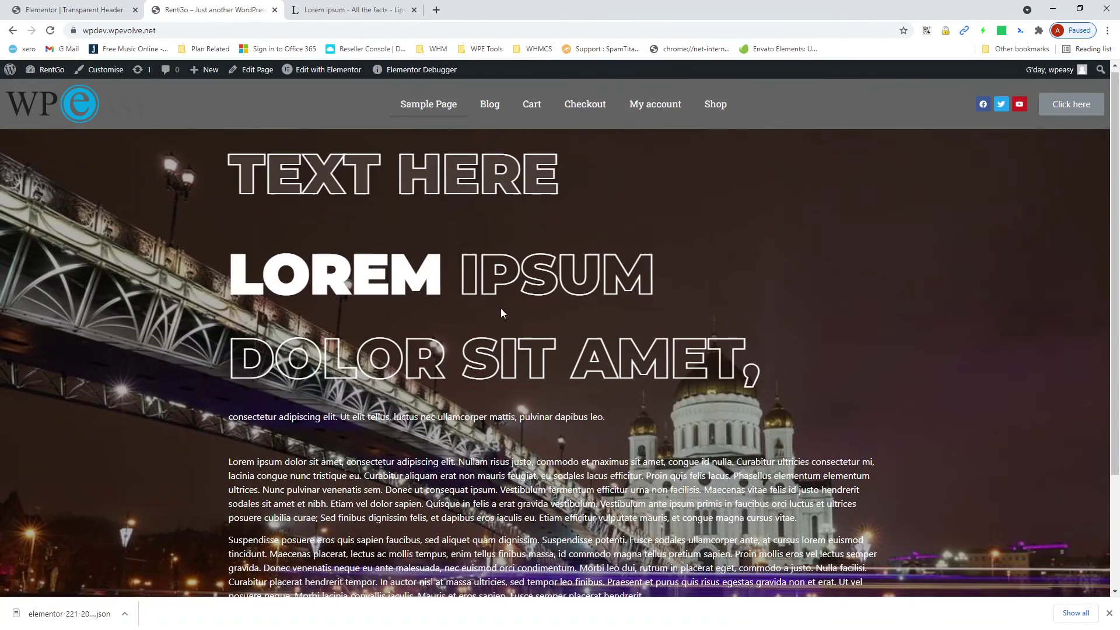
scroll(501, 308, down, 3)
scroll(496, 321, up, 3)
scroll(496, 321, down, 3)
scroll(496, 321, up, 3)
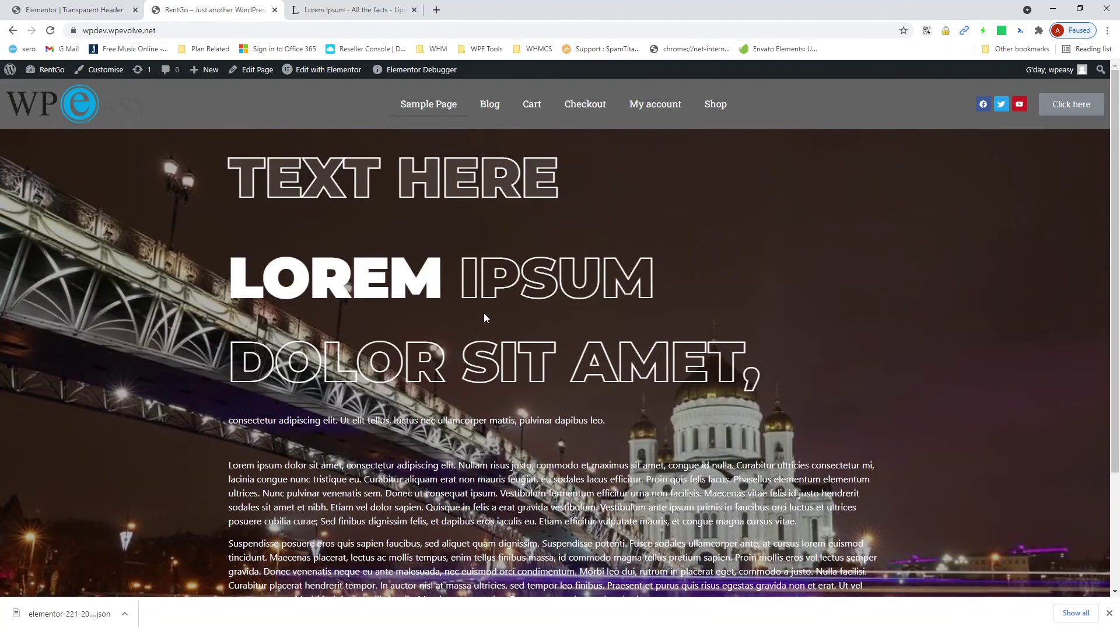
scroll(496, 323, down, 2)
scroll(494, 324, up, 2)
scroll(494, 324, down, 2)
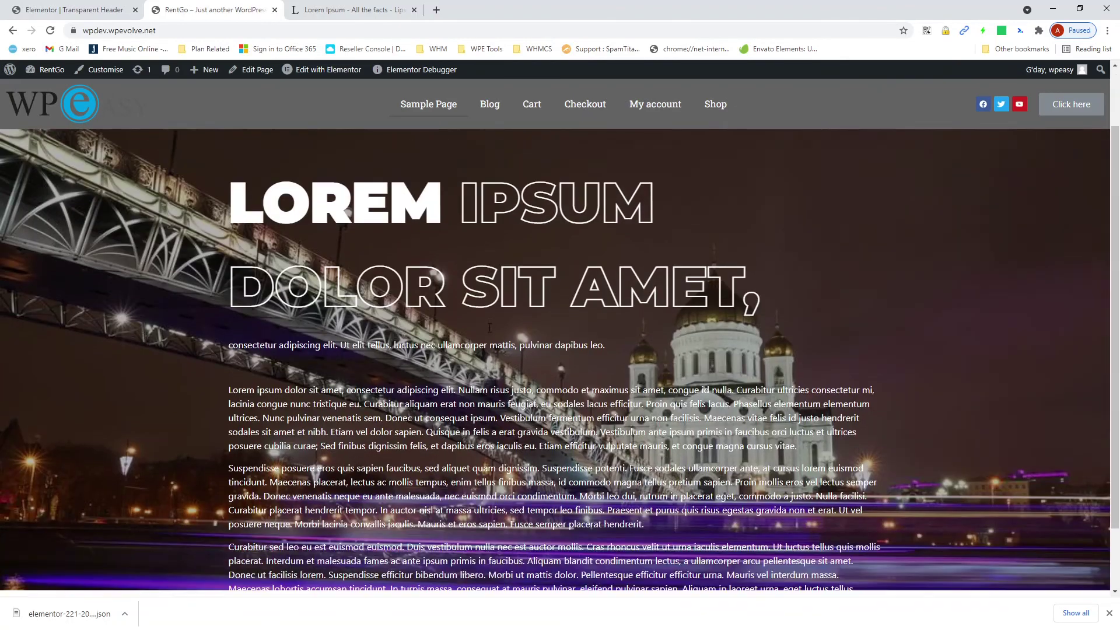
scroll(493, 326, up, 2)
scroll(492, 326, down, 2)
scroll(493, 327, up, 2)
scroll(500, 295, down, 3)
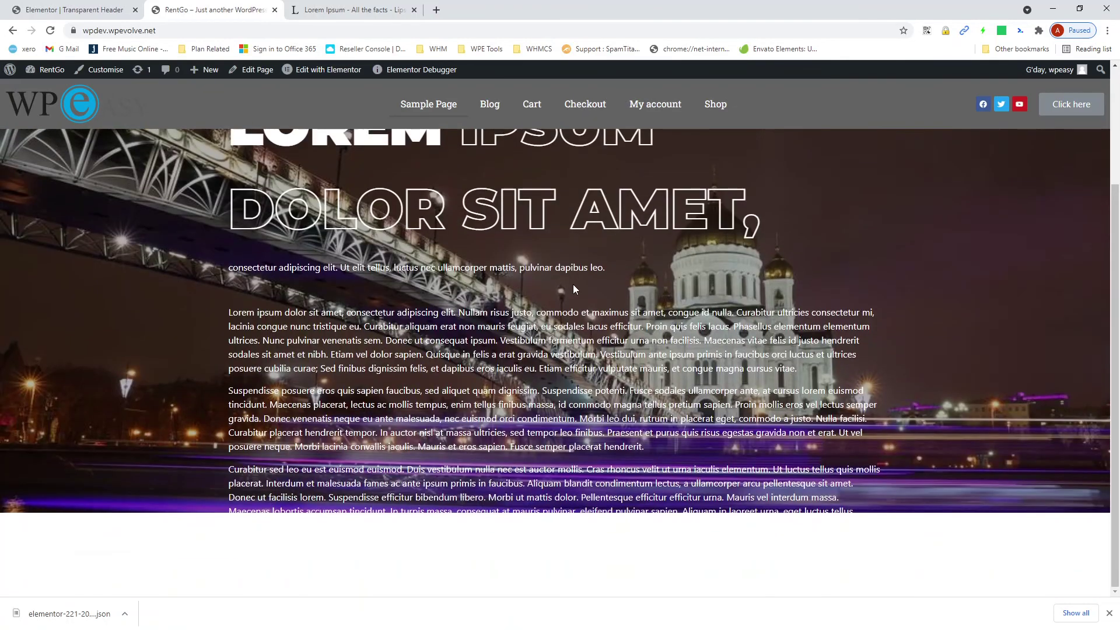
scroll(573, 284, up, 3)
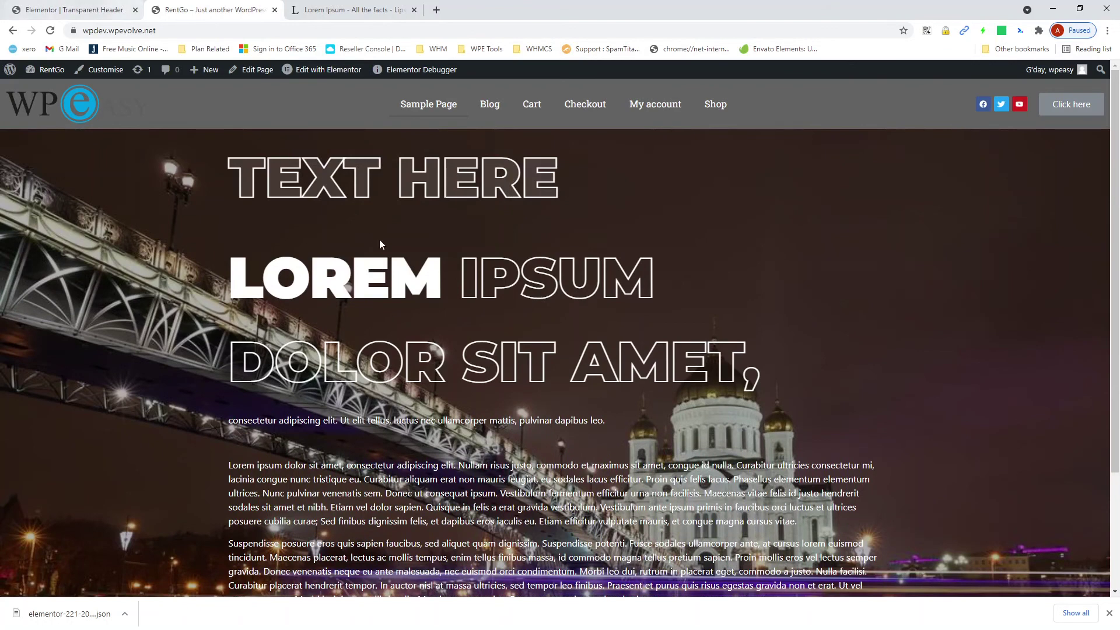
Switch to the Transparent Header and make its Desktop section's background colour fully transparent (#63636300)
click(63, 7)
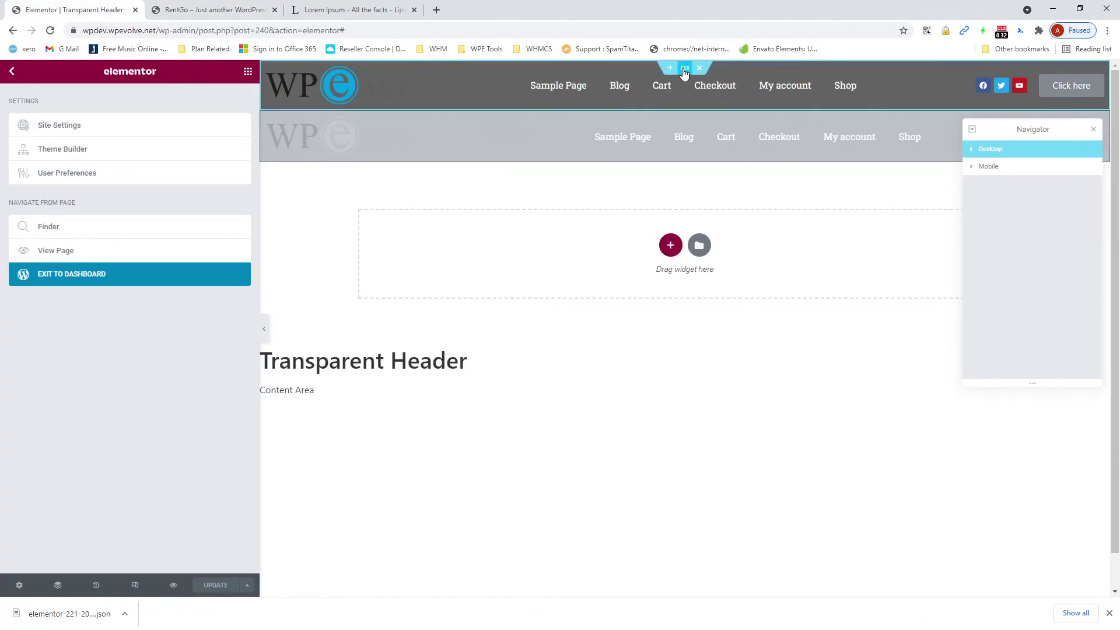
click(685, 68)
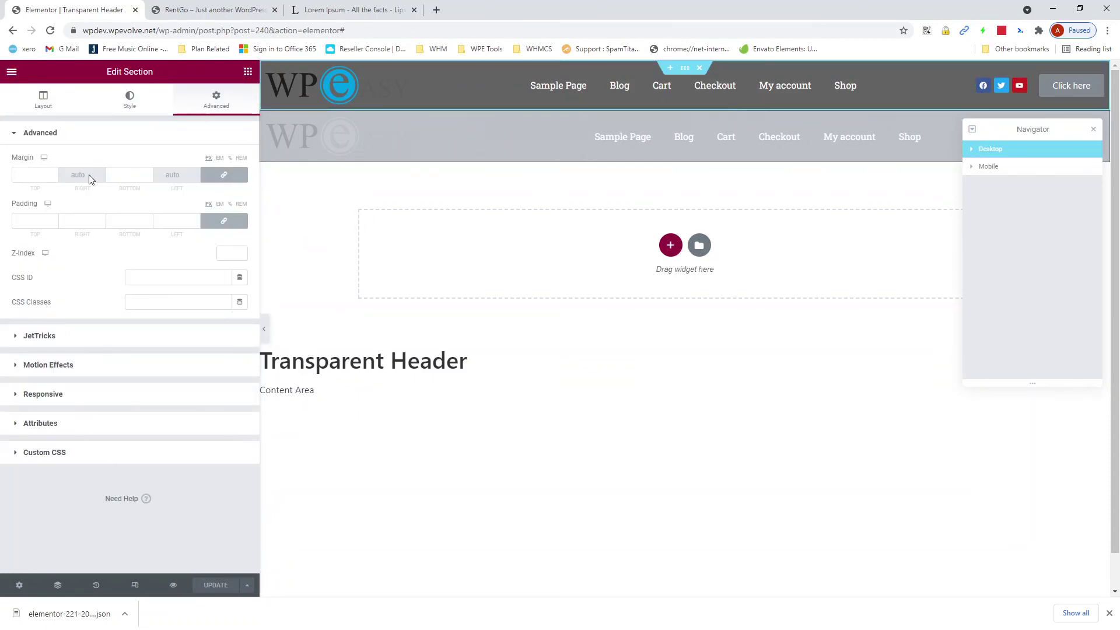
click(131, 100)
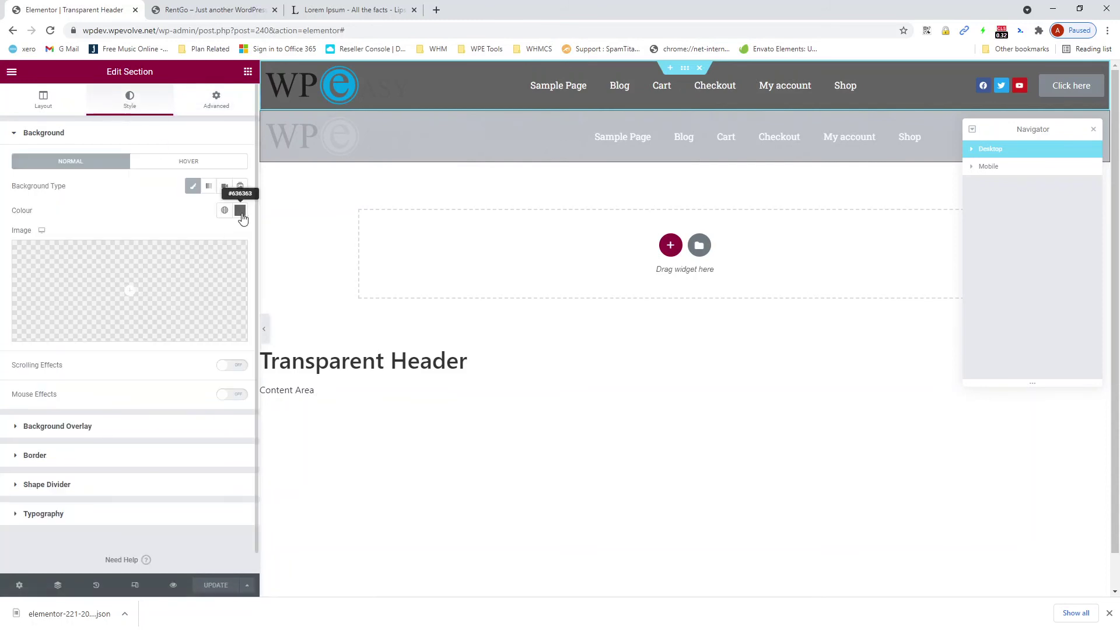
click(240, 210)
drag(240, 373, 94, 372)
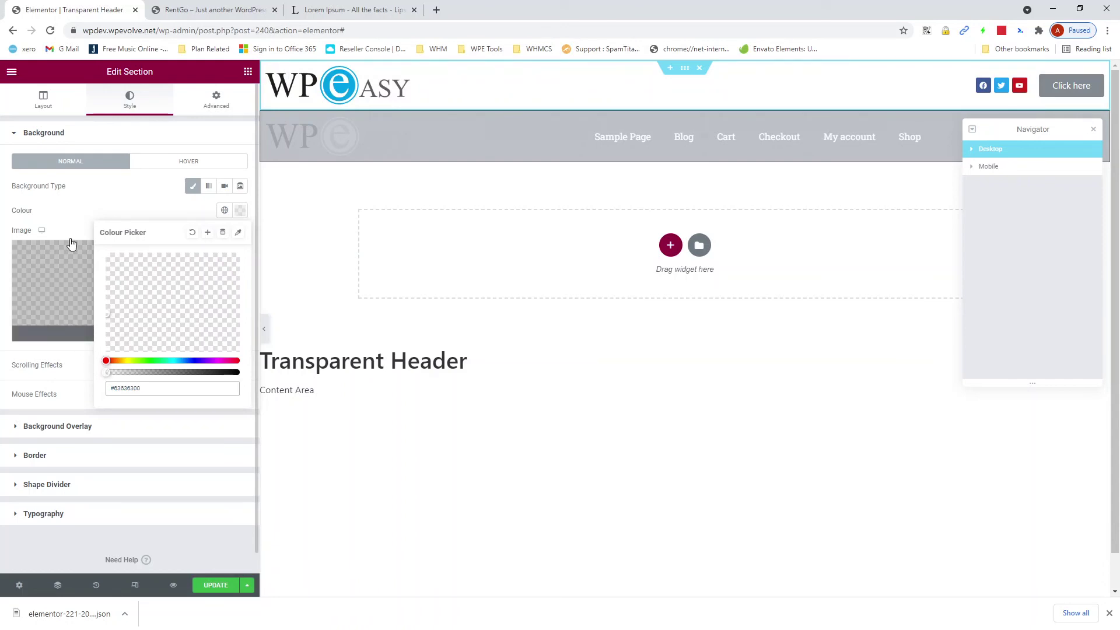
click(91, 188)
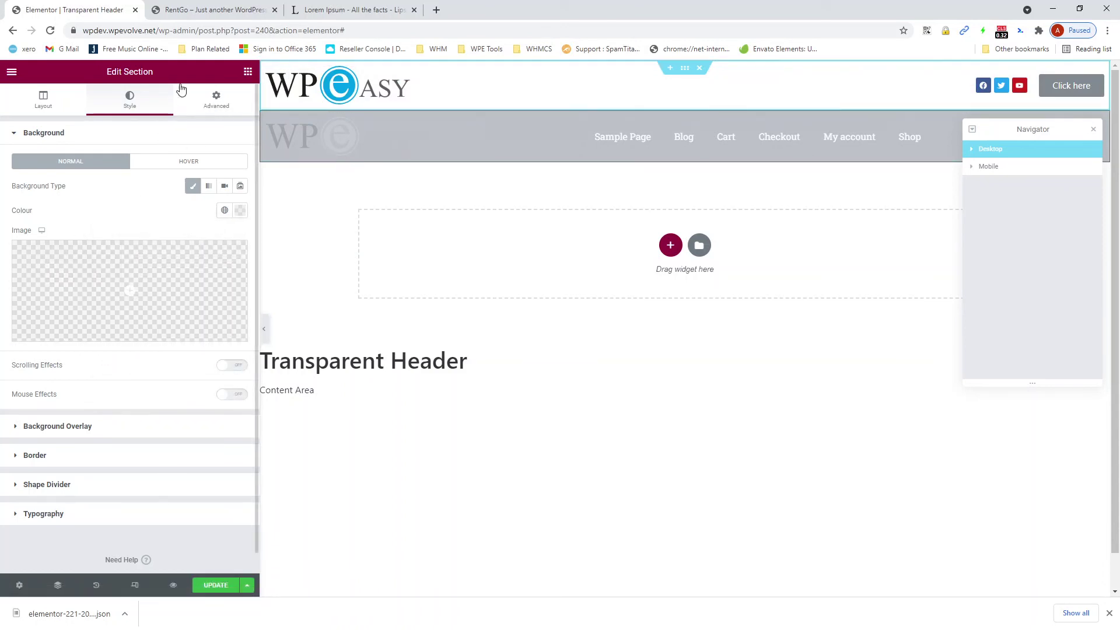
Add custom CSS to the Desktop section with a selector rule setting position: absolute
click(213, 101)
click(119, 448)
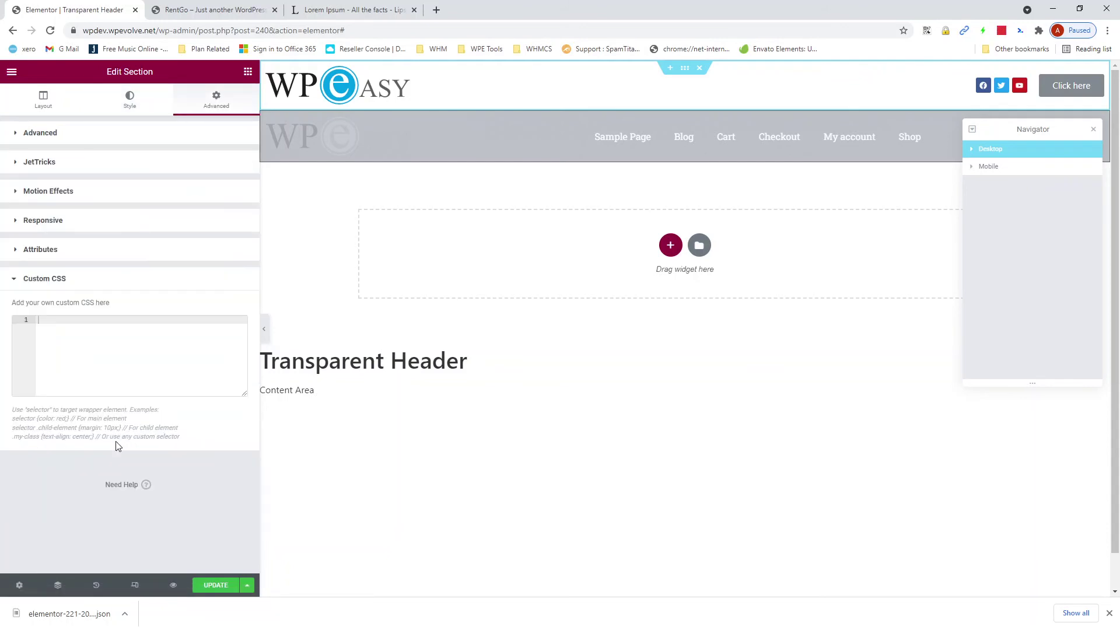
text(s)
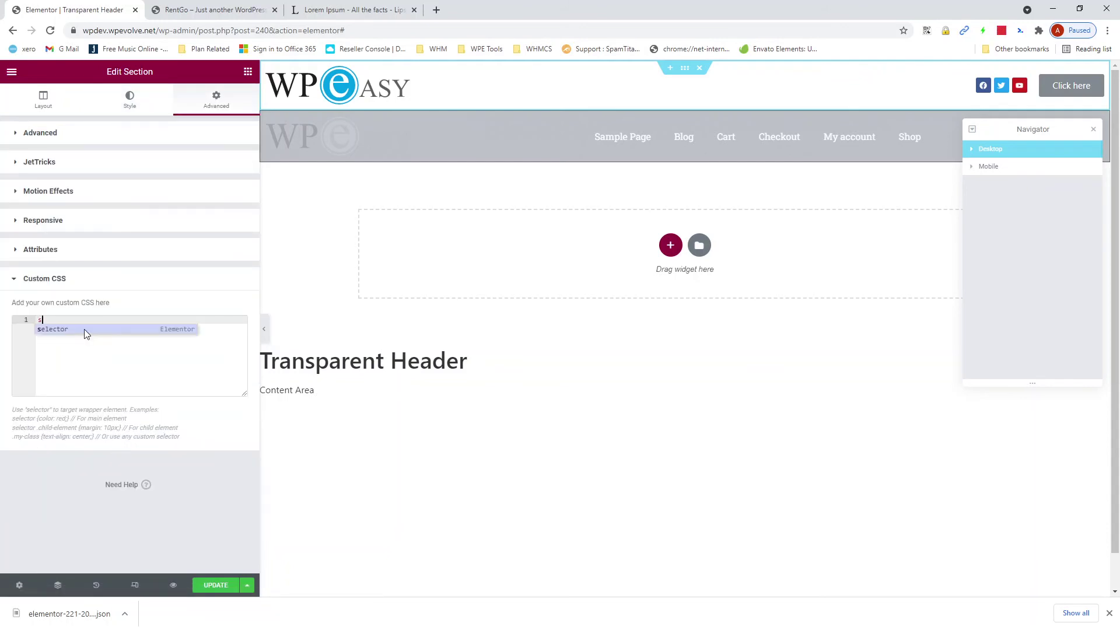
text(elec)
click(84, 329)
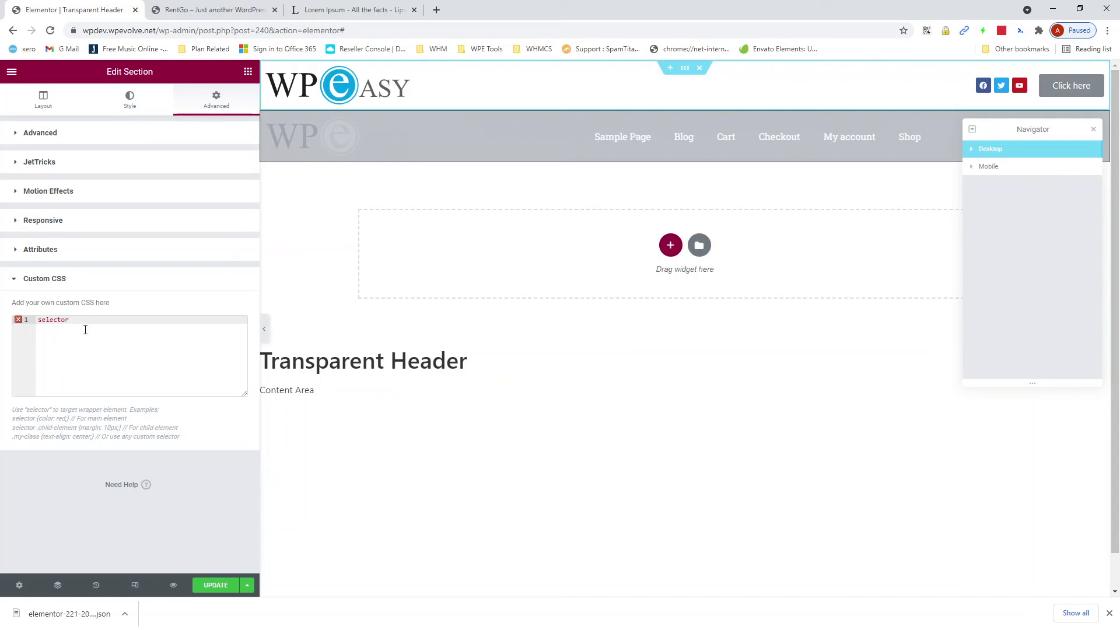
text({)
key(Return)
text(position: a)
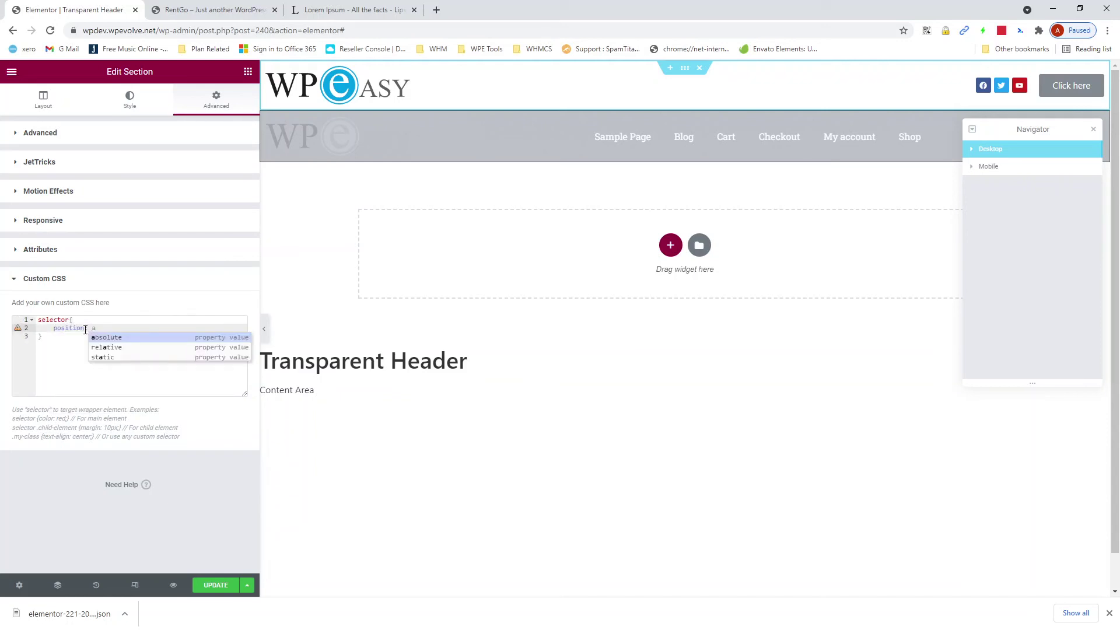
text(b)
key(Return)
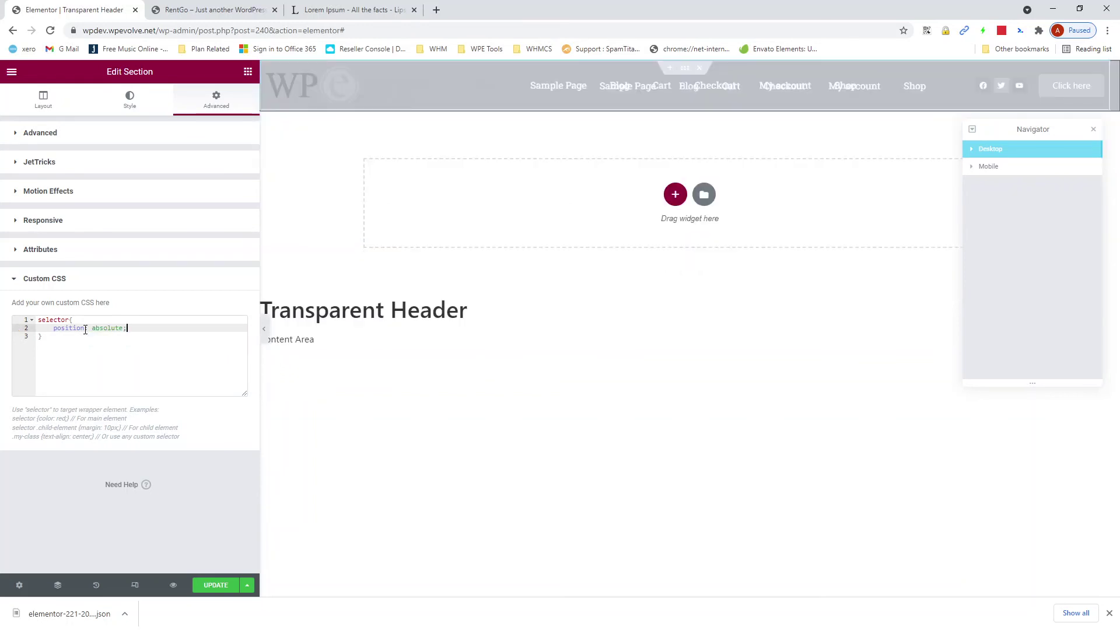
Add width: 100%; to the Desktop section's custom CSS rule and update the header
key(Return)
text(width)
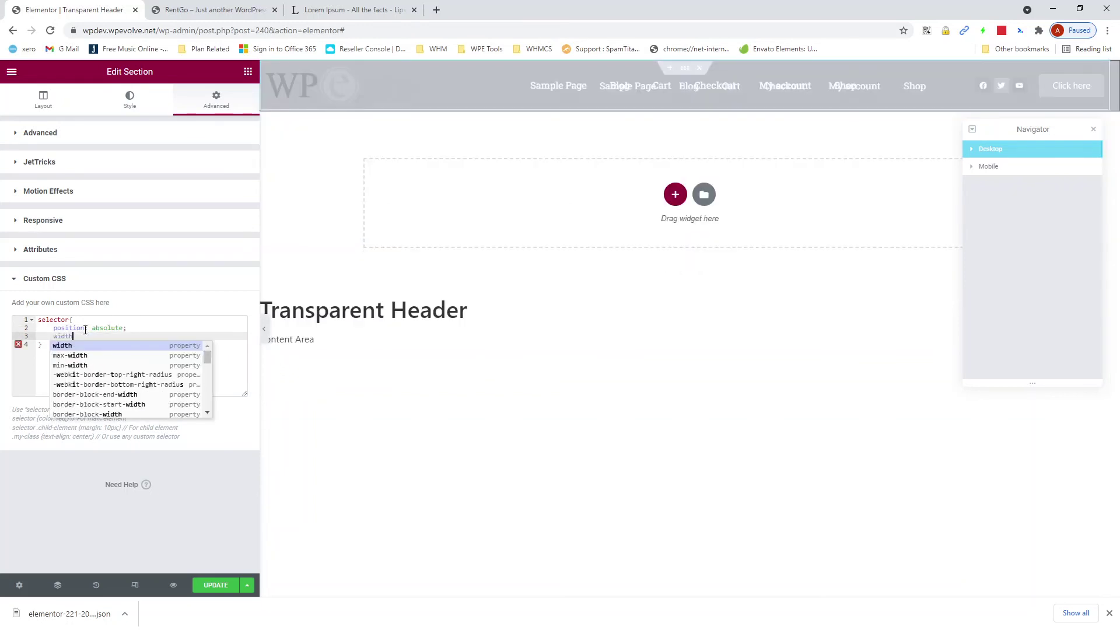
text(: 100%)
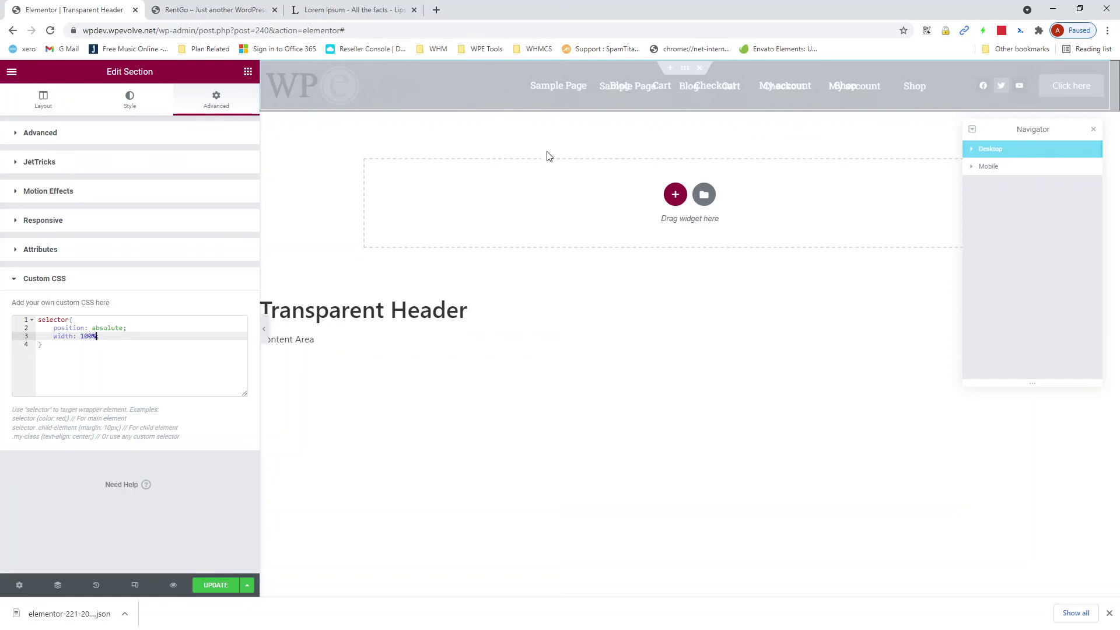
click(79, 346)
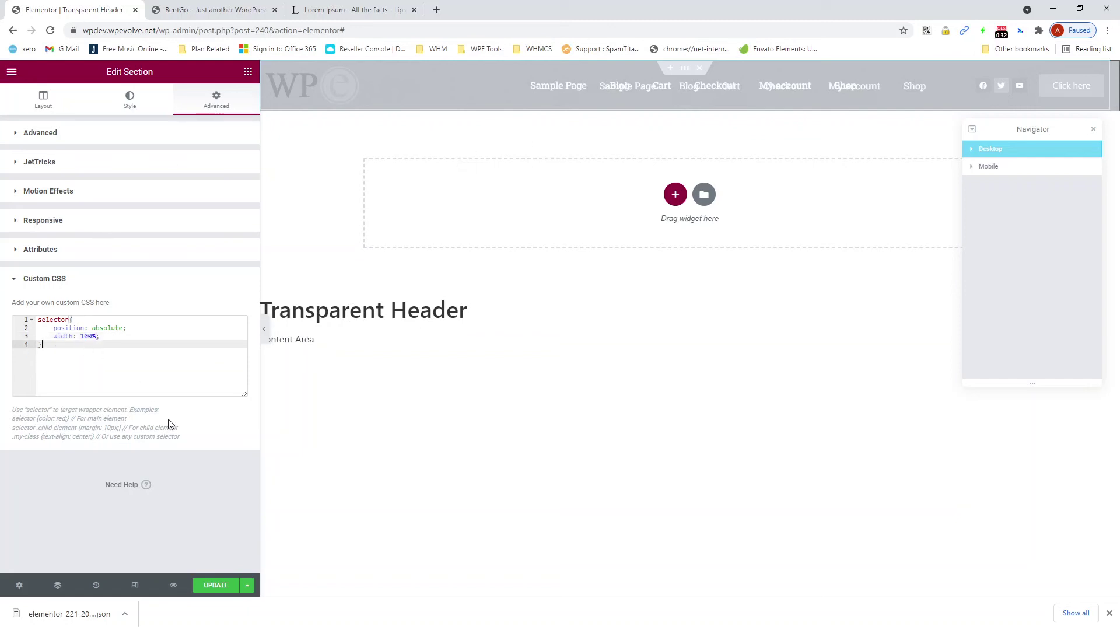
click(216, 585)
Check the transparent header on the live Sample Page while scrolling, and compare it with the Blog page's header
click(251, 11)
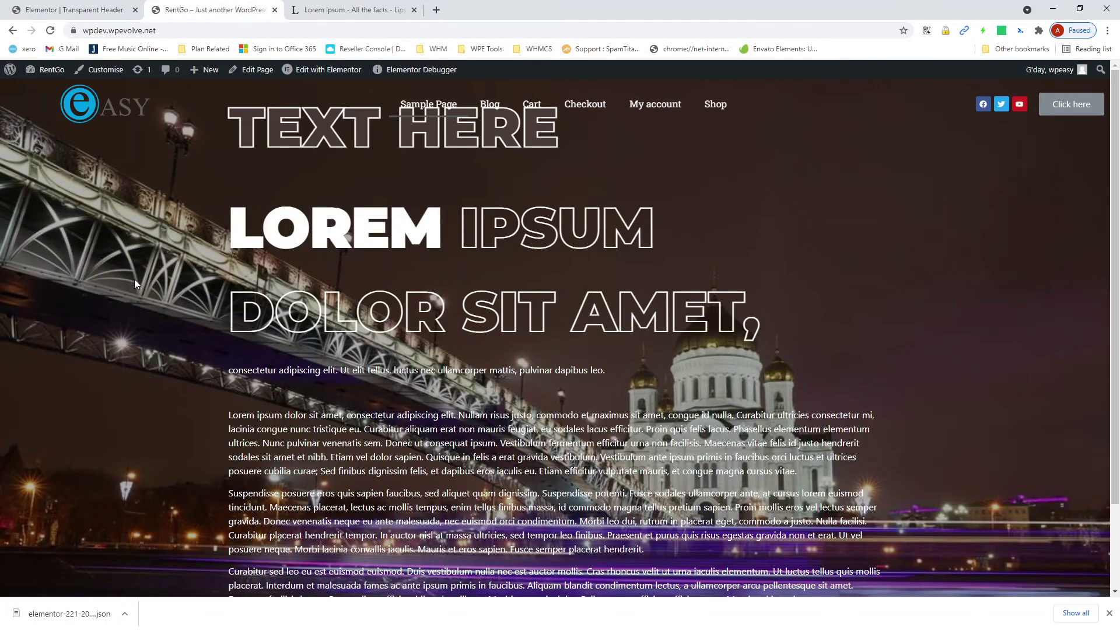
scroll(583, 157, down, 2)
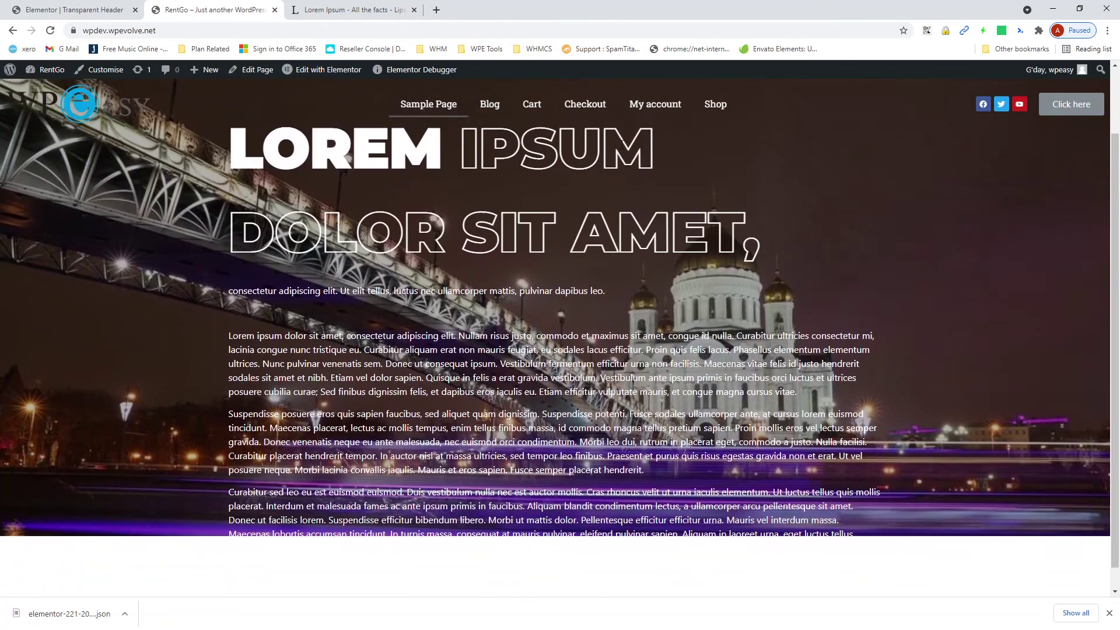
scroll(618, 156, up, 2)
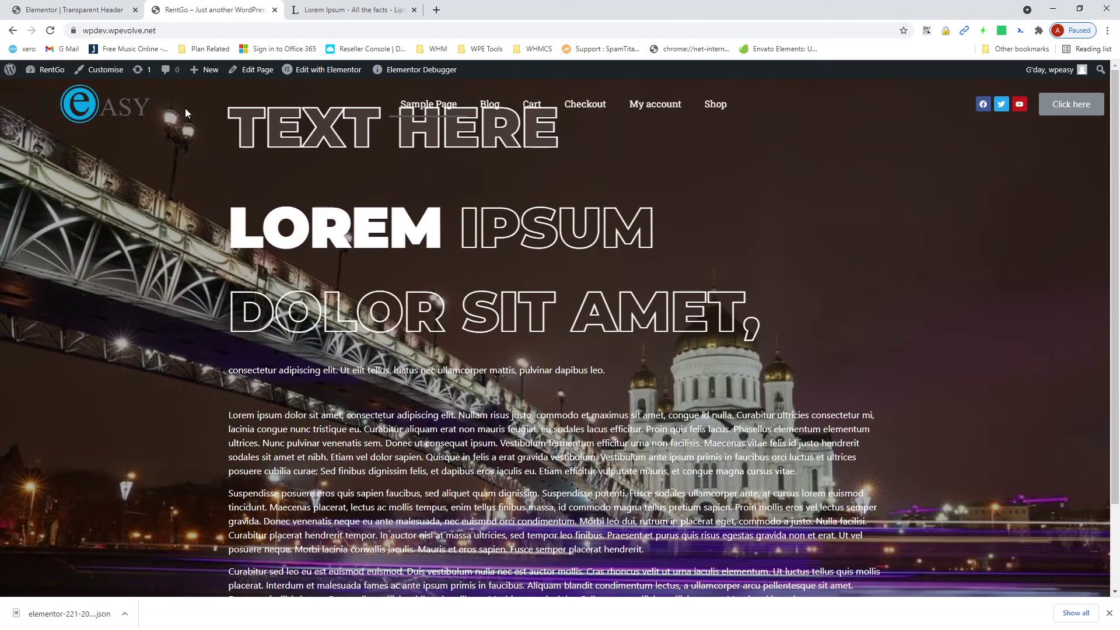
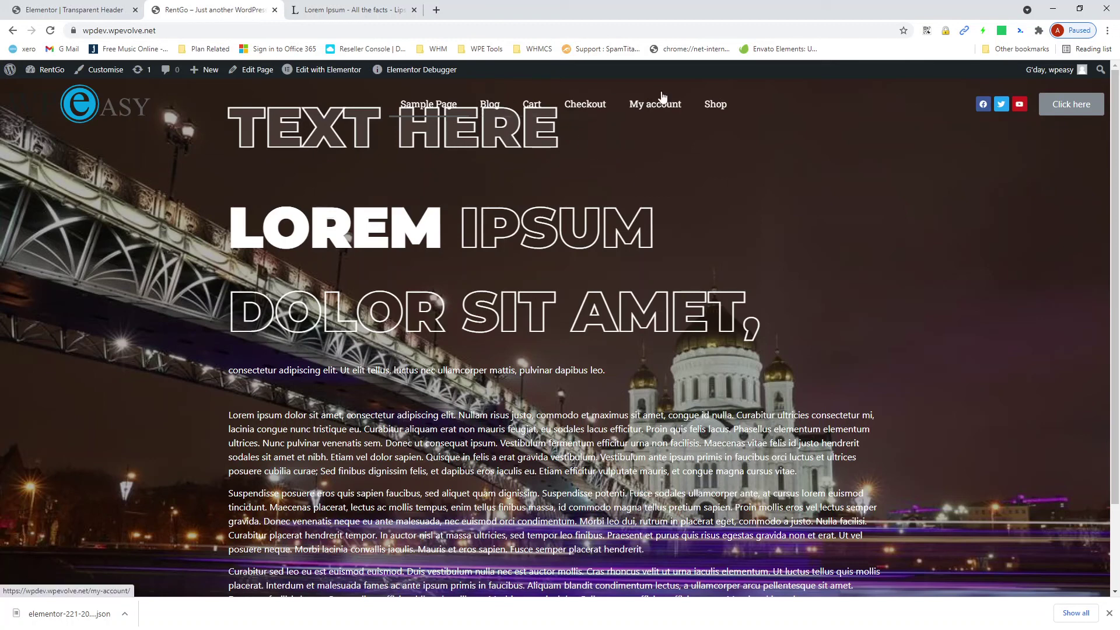
click(490, 108)
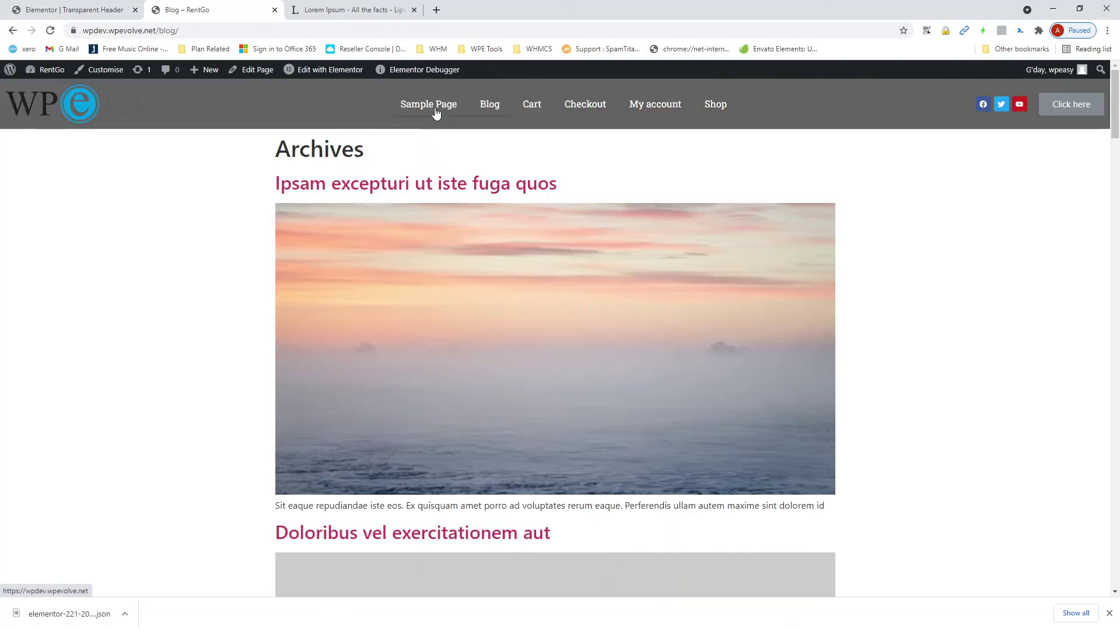
Return to the live Sample Page and check how the transparent header overlaps the page text while scrolling
click(432, 105)
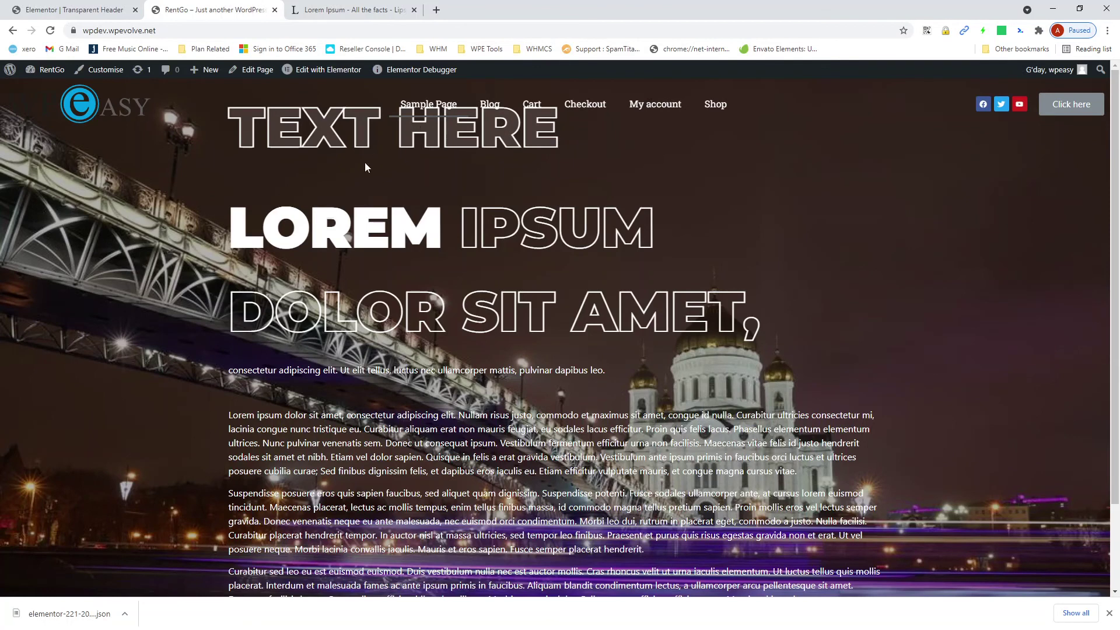
drag(224, 138, 442, 173)
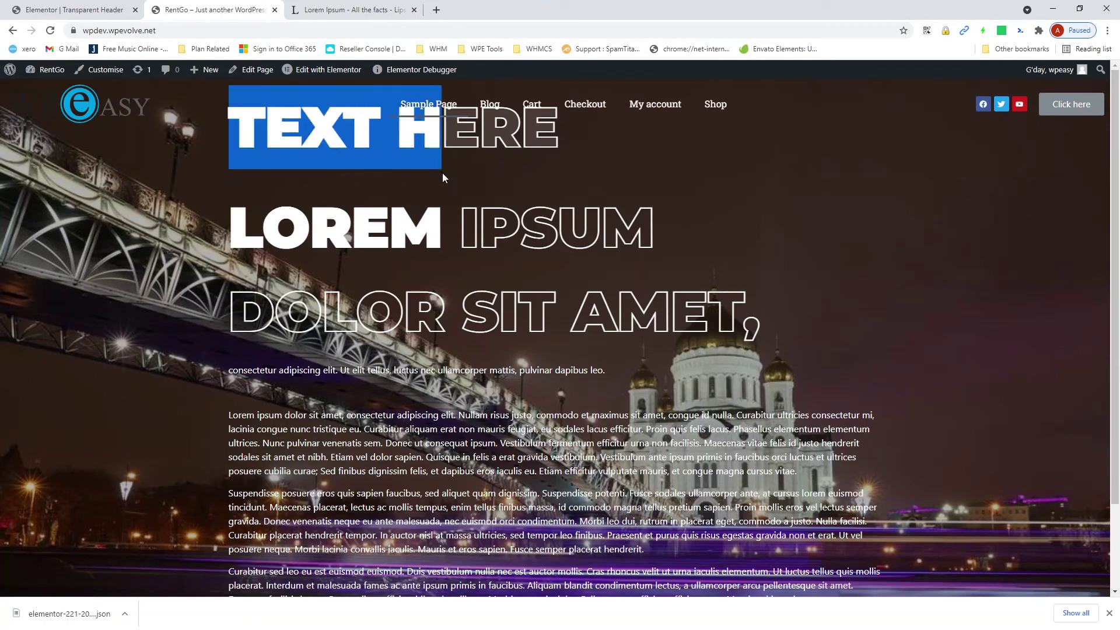
click(595, 193)
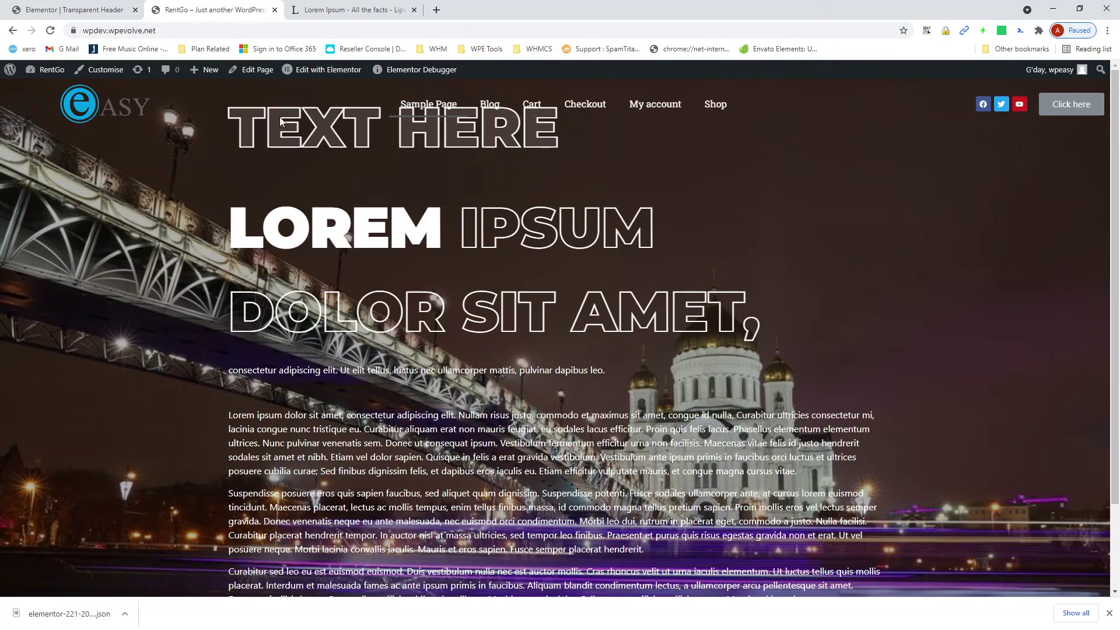
scroll(281, 121, down, 3)
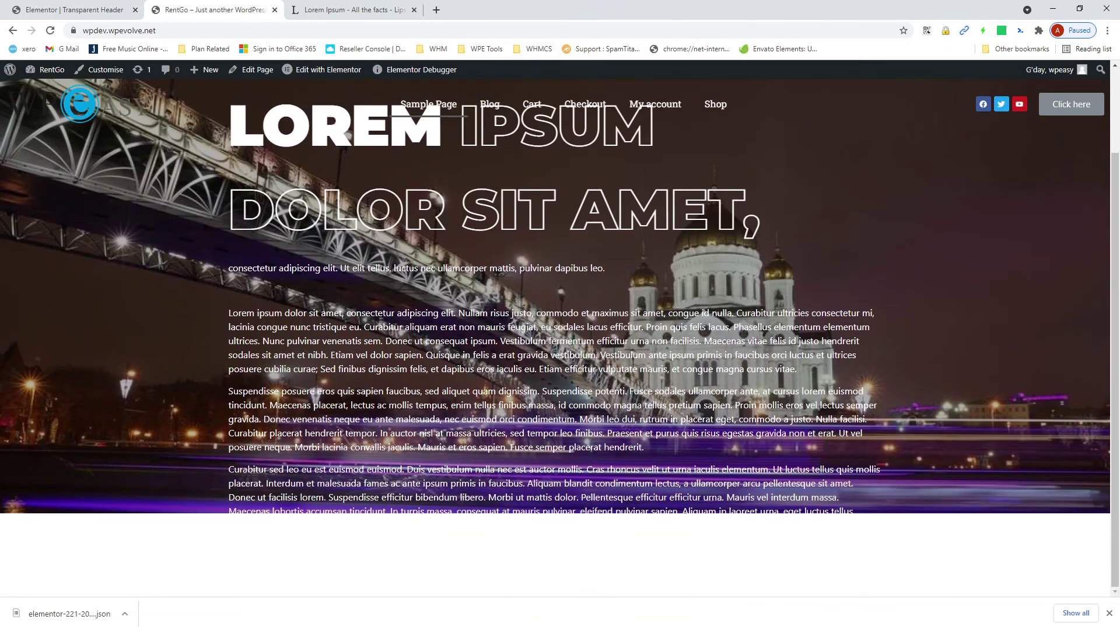
scroll(368, 202, up, 3)
scroll(368, 202, down, 3)
scroll(368, 202, up, 3)
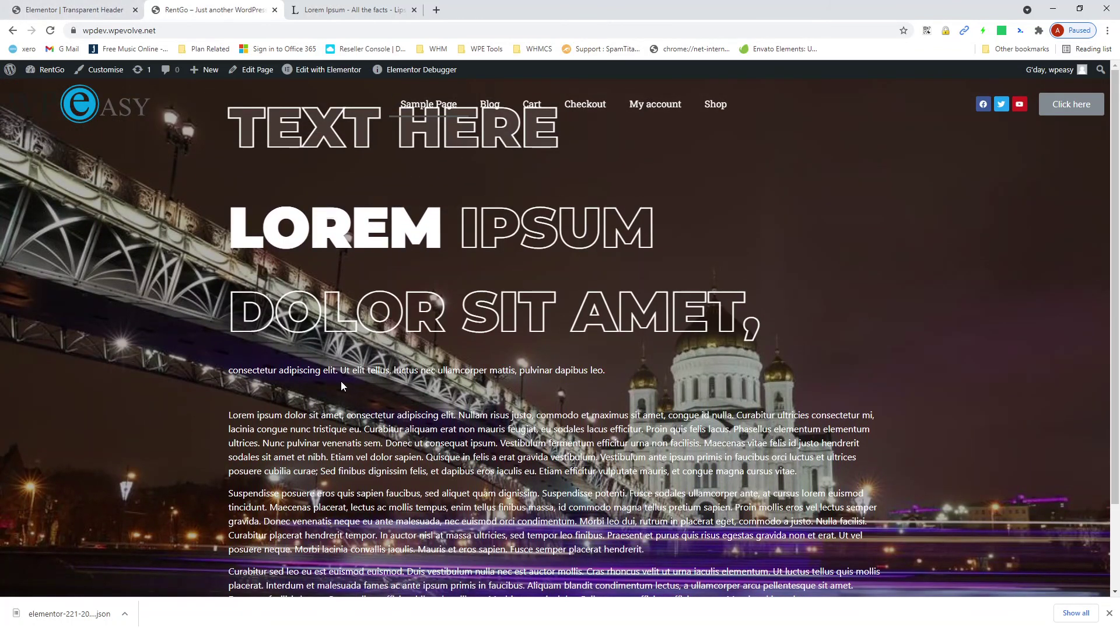
Inspect the header's Desktop section in the developer tools and compare its classes at the page top and while scrolled
key(F12)
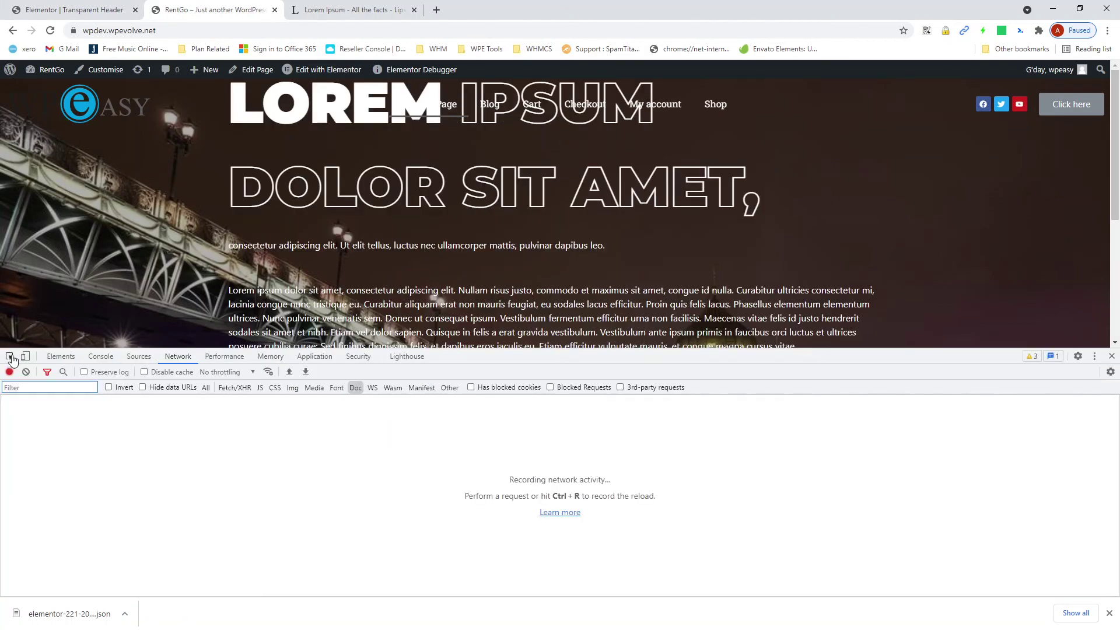
click(10, 360)
click(105, 105)
click(113, 476)
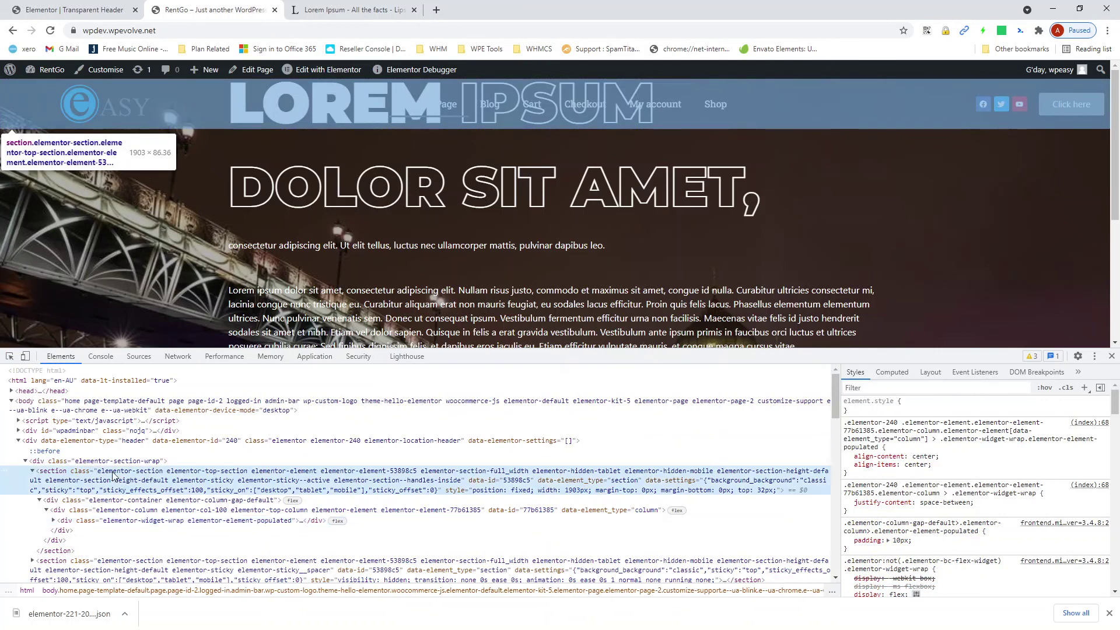
scroll(855, 230, down, 3)
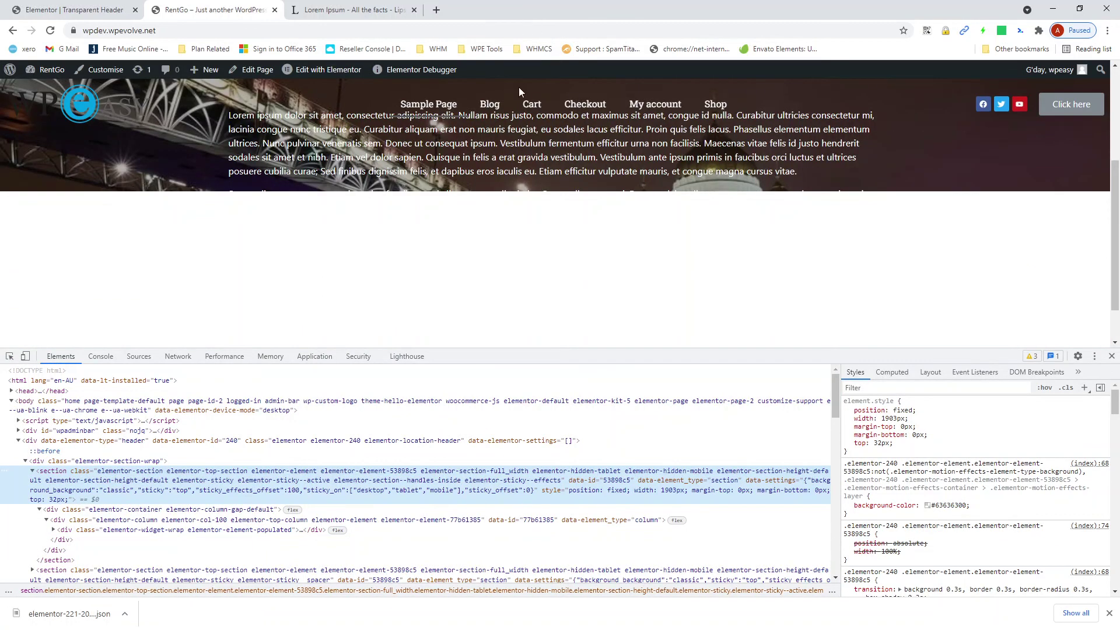
scroll(520, 86, up, 3)
scroll(423, 481, down, 2)
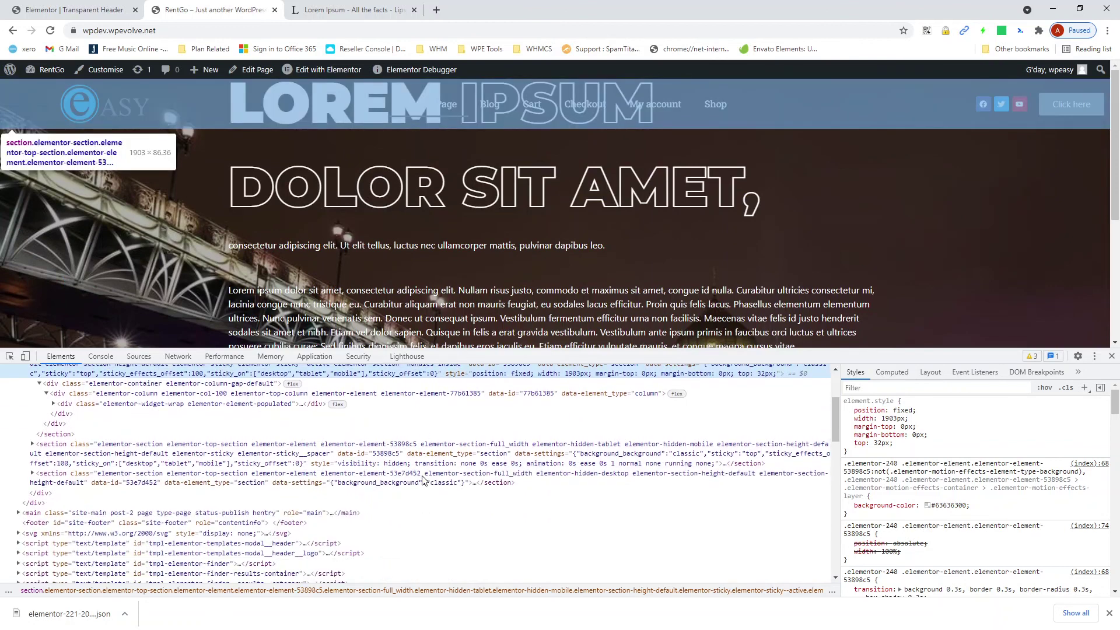
scroll(424, 480, up, 3)
scroll(438, 286, down, 2)
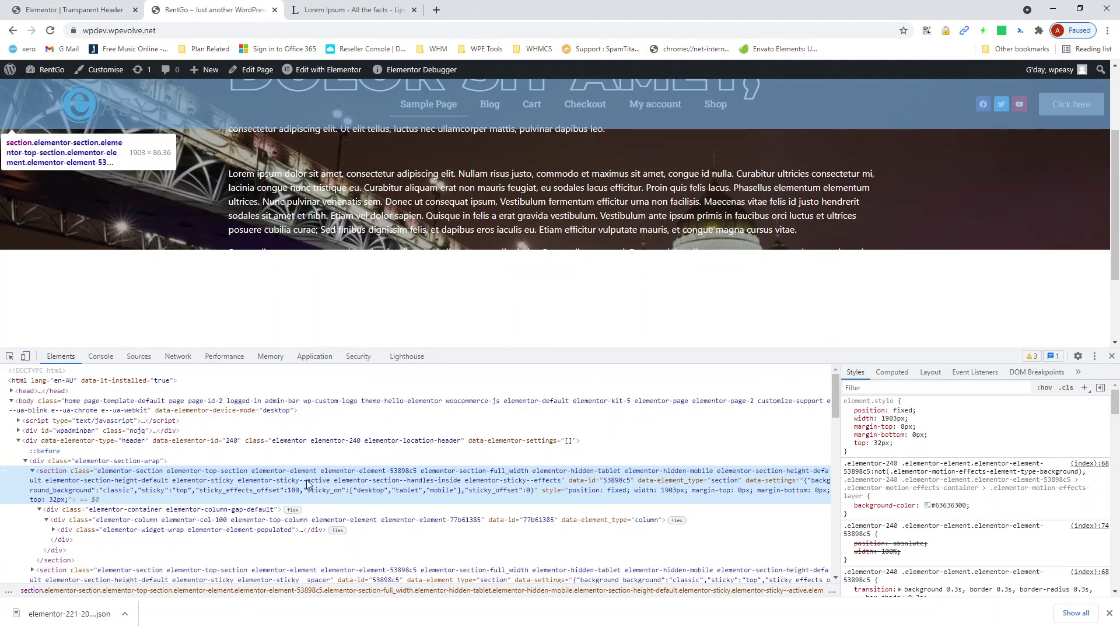
Copy the section's elementor-sticky--active class name and start a selector.elementor-sticky--active rule in the Desktop section's custom CSS
double_click(246, 480)
drag(239, 480, 320, 482)
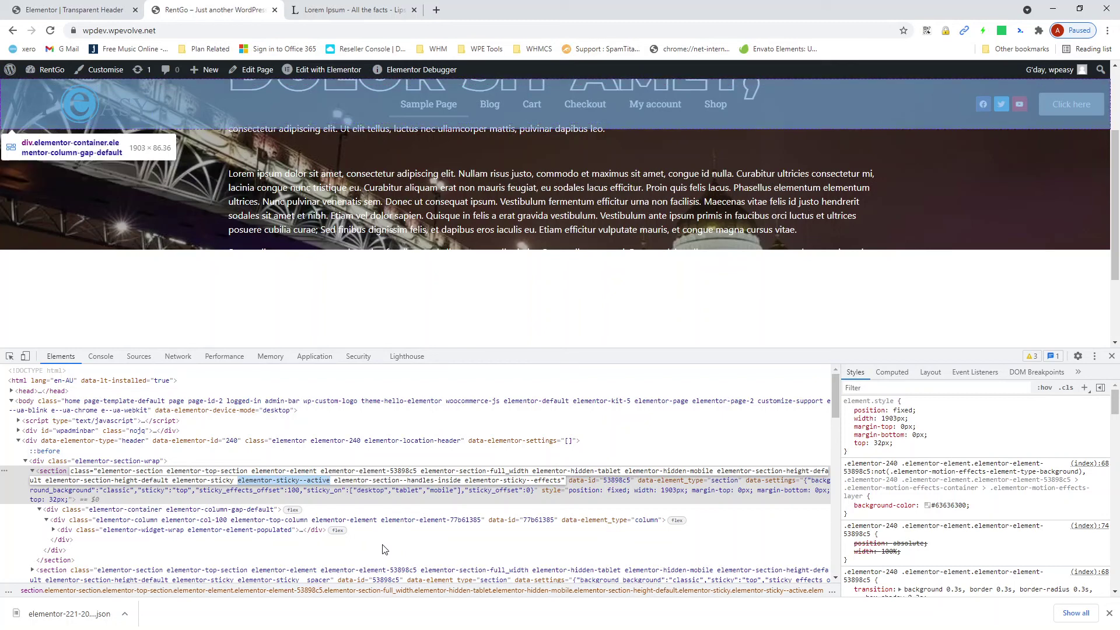
click(37, 7)
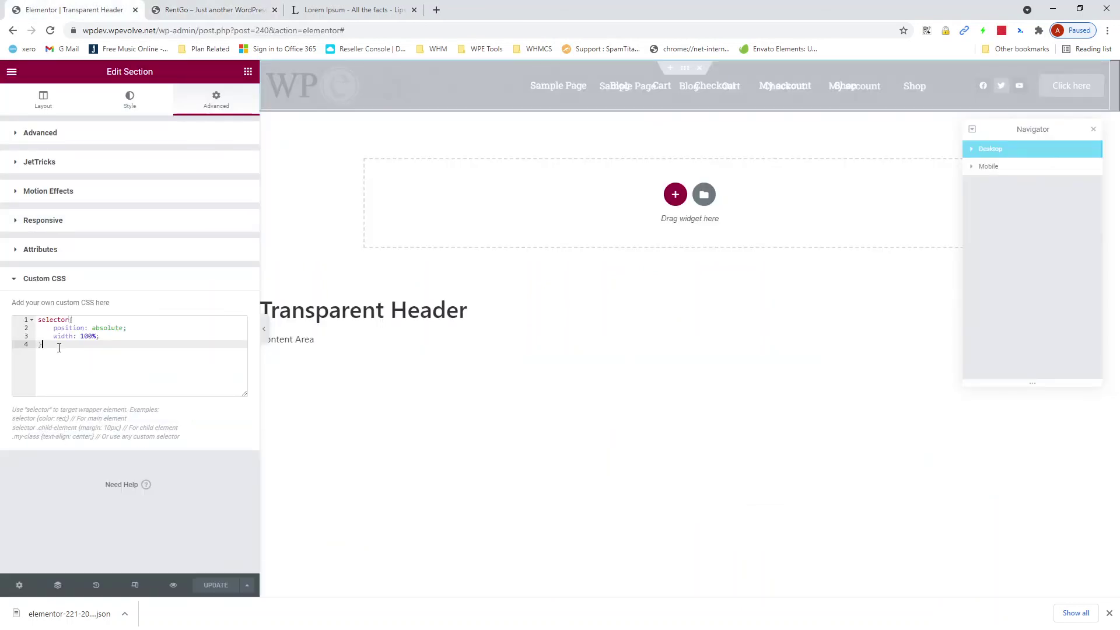
key(Return)
text(se)
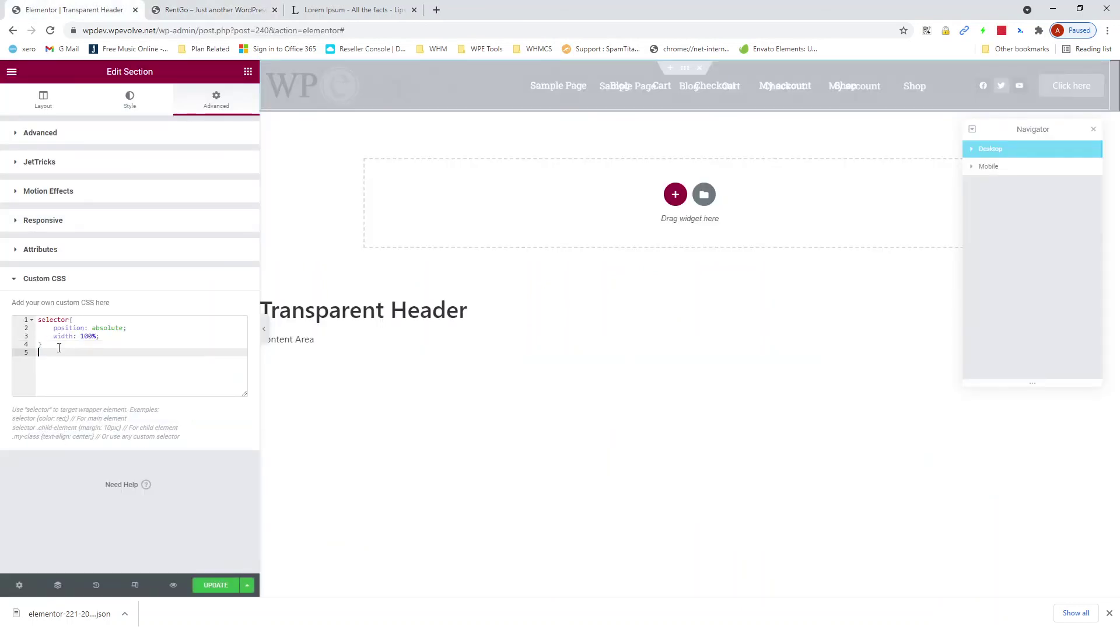
text(lector)
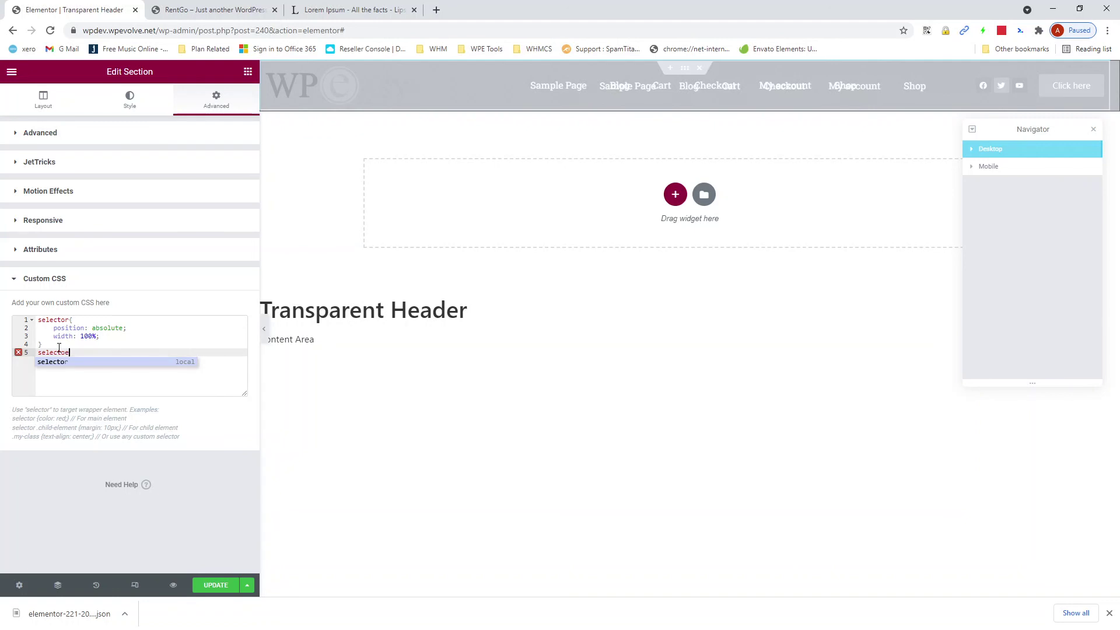
text(e)
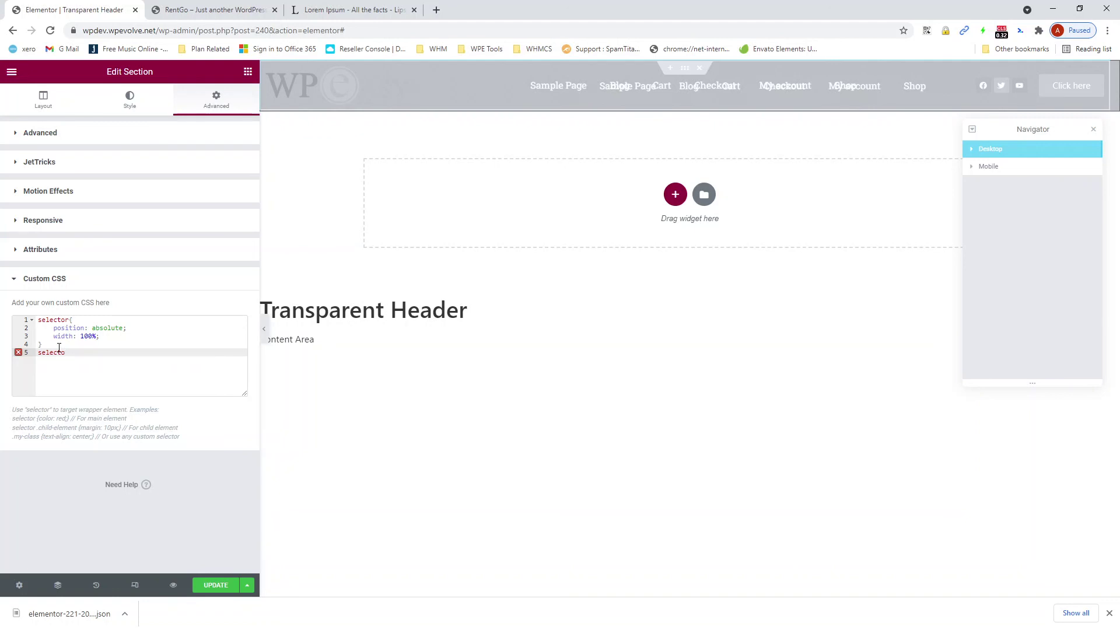
text(.elementor-sticky--active{)
key(Return)
Add background-color: #000; to the new sticky rule and update the header
text(b)
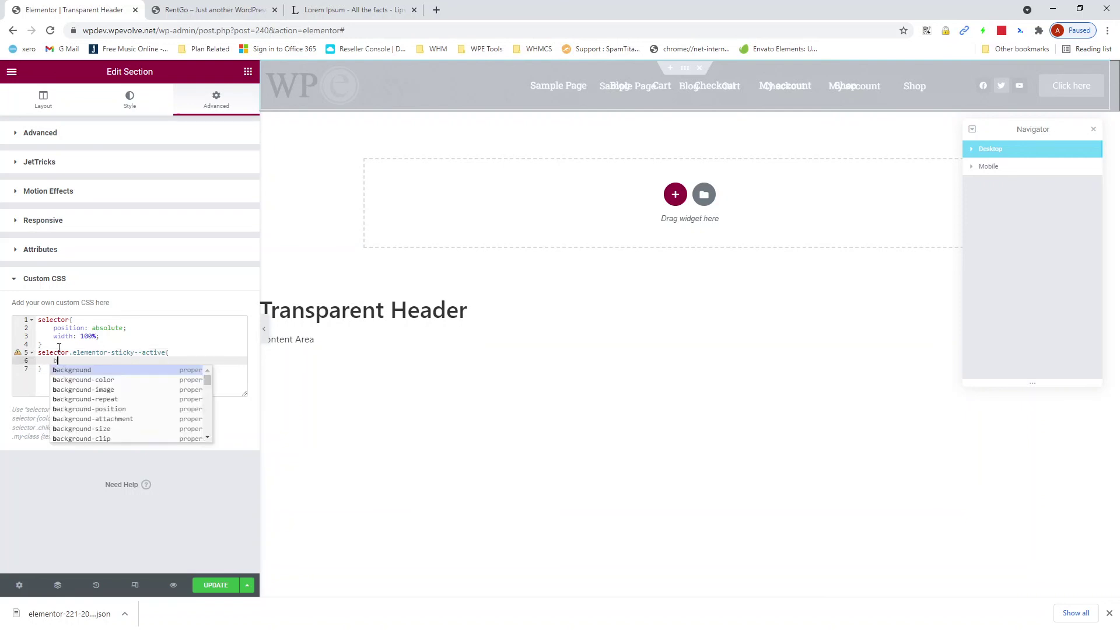
text(ackgrou)
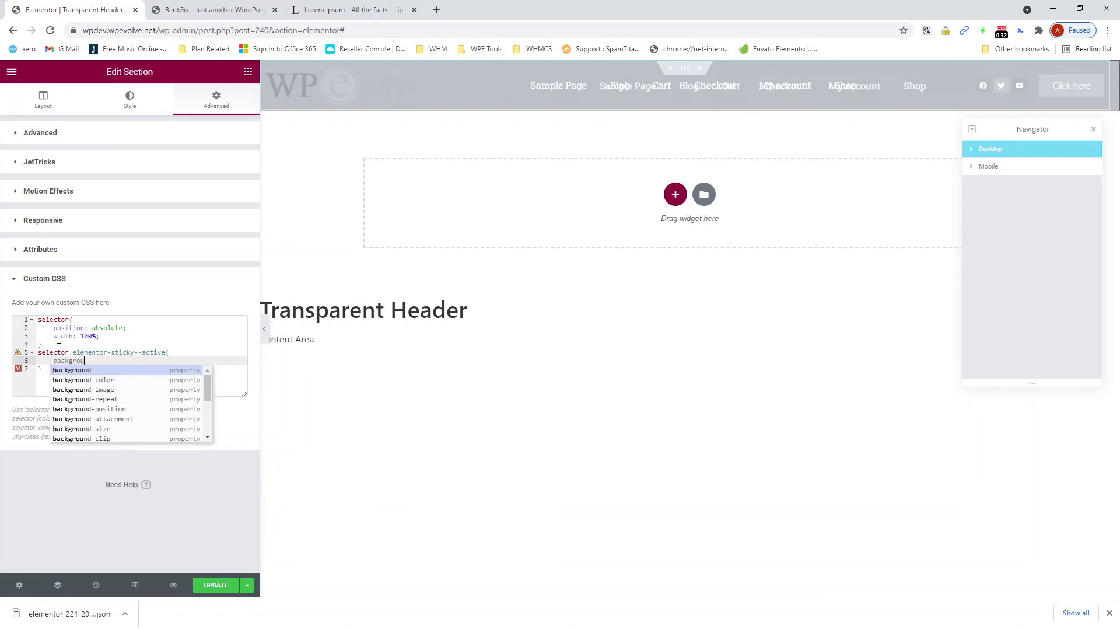
text(nd-c)
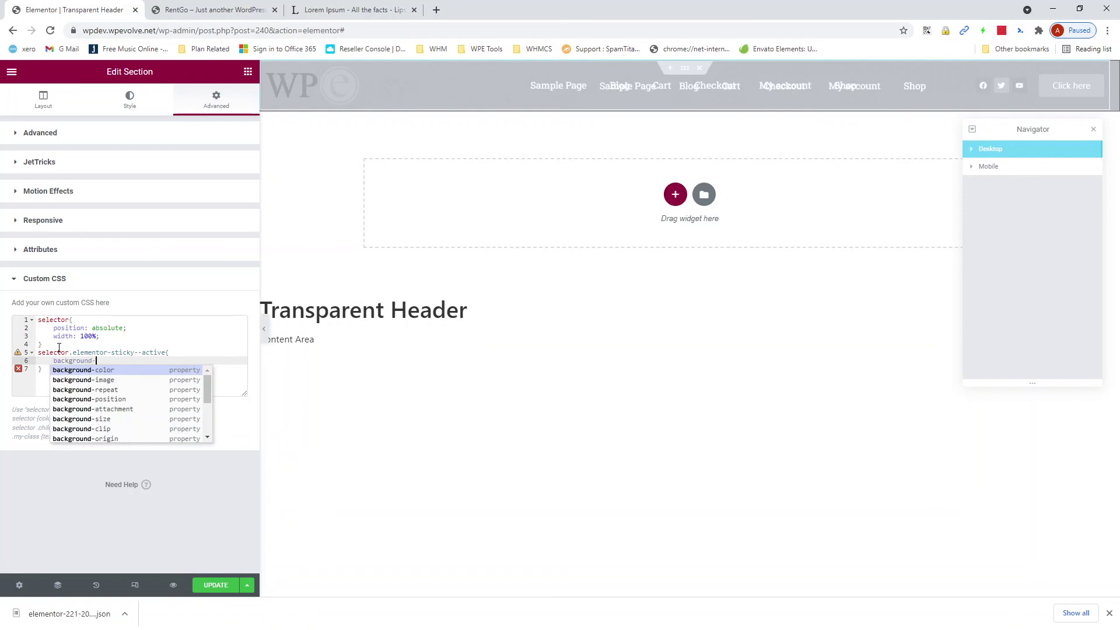
key(Return)
text(#)
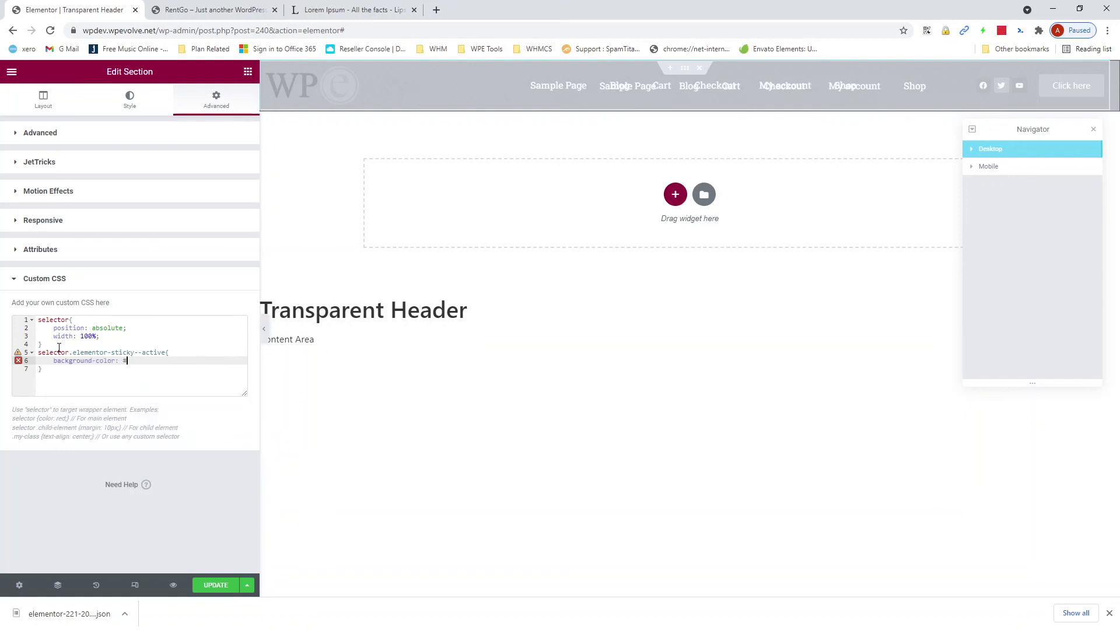
text(000;)
click(217, 586)
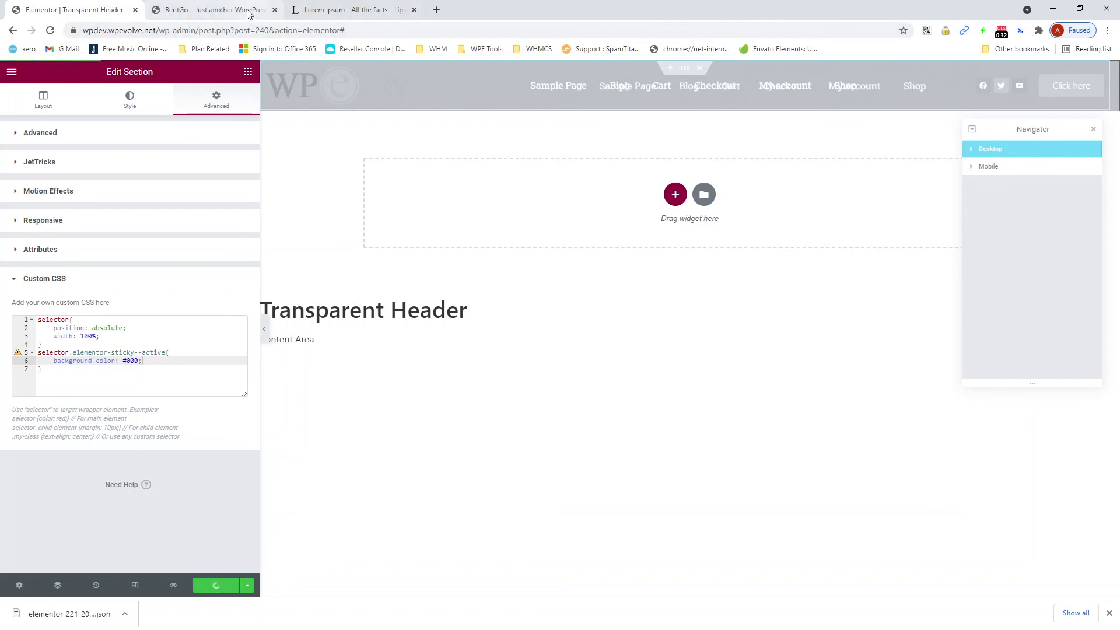
Reload the live page and check the header's background and the section's classes while scrolling
click(248, 13)
scroll(342, 276, up, 3)
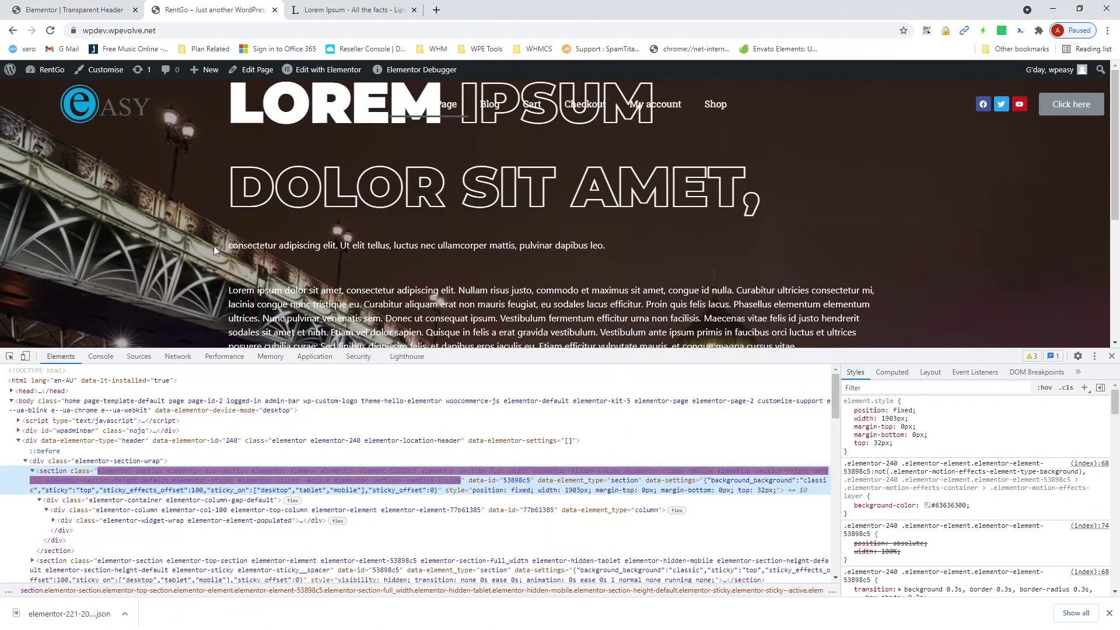
key(F5)
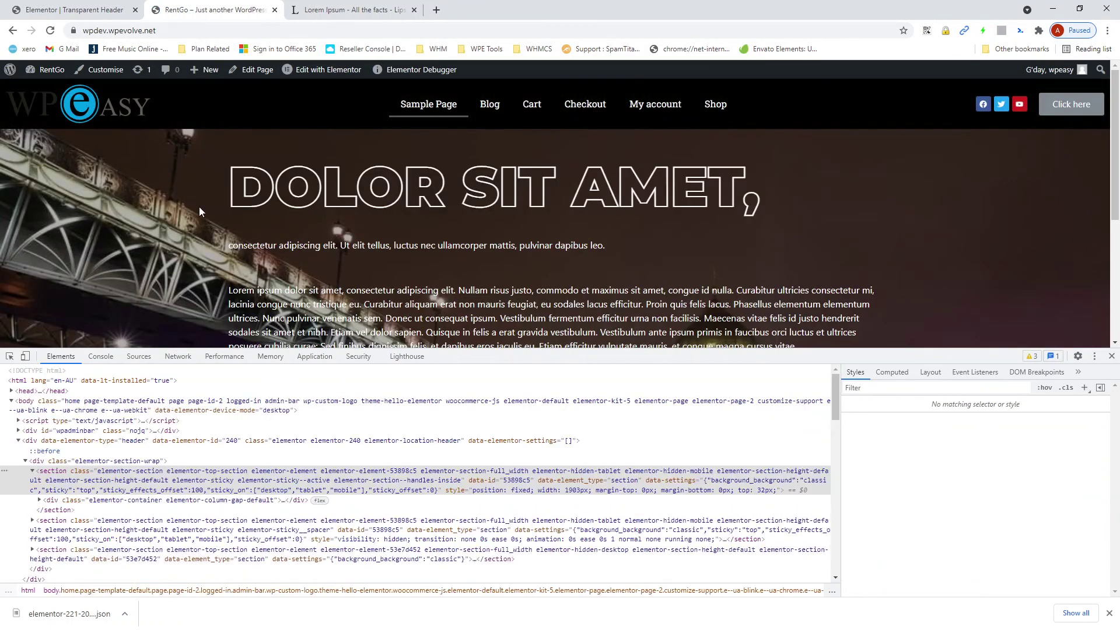
scroll(924, 248, down, 3)
scroll(924, 252, up, 3)
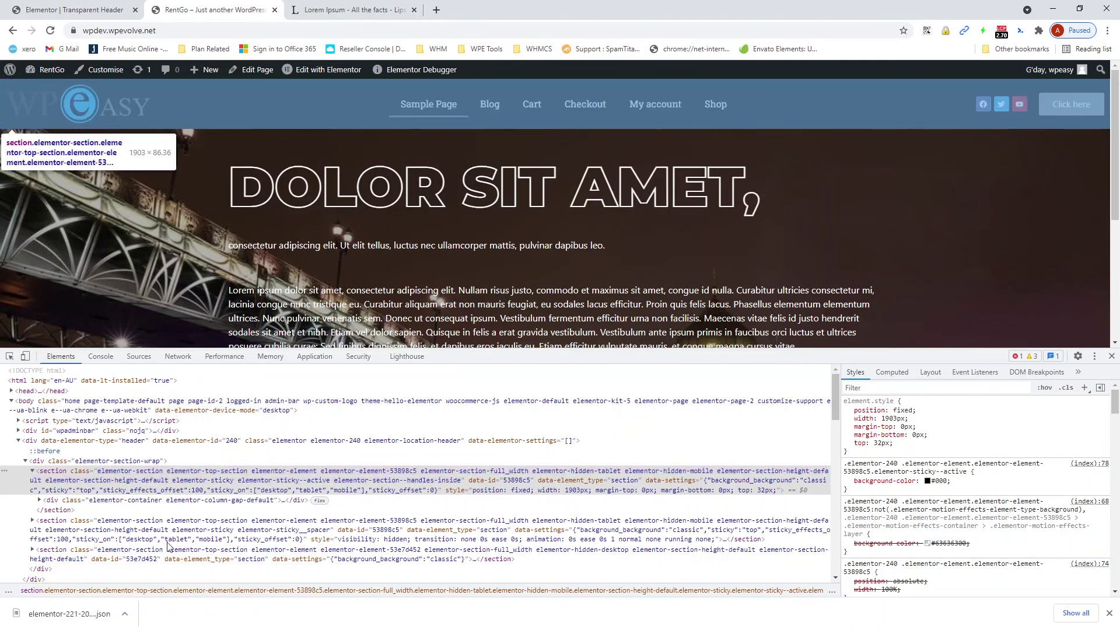
scroll(493, 292, down, 3)
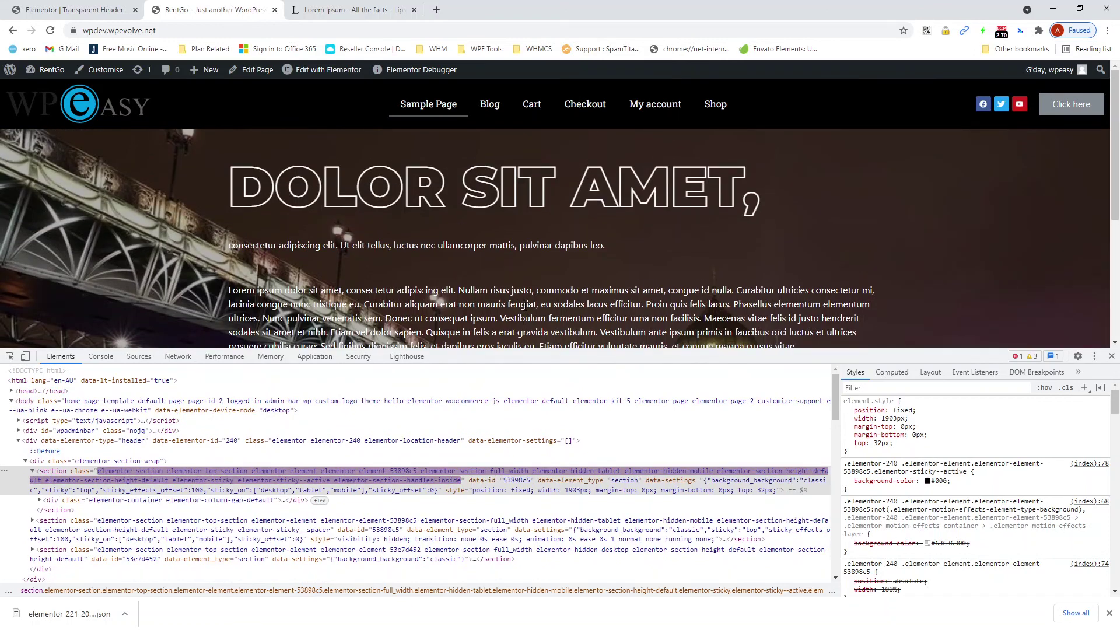
scroll(525, 323, down, 2)
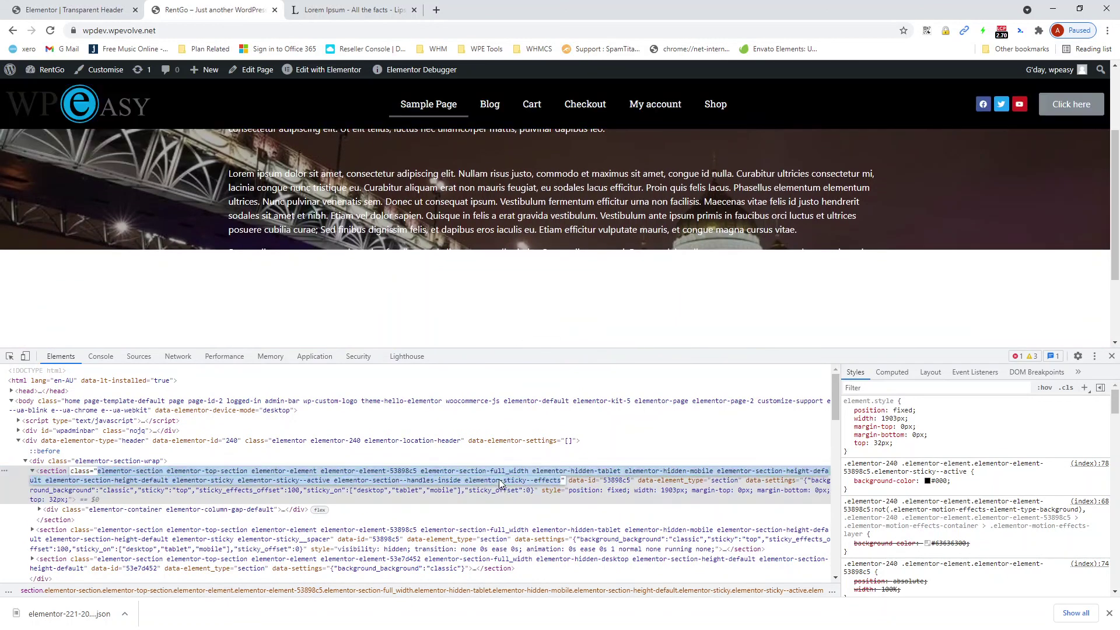
Replace the custom CSS rule's sticky class with elementor-sticky--effects, copied from the inspected section, and update the header
drag(465, 482, 560, 473)
double_click(561, 477)
click(467, 480)
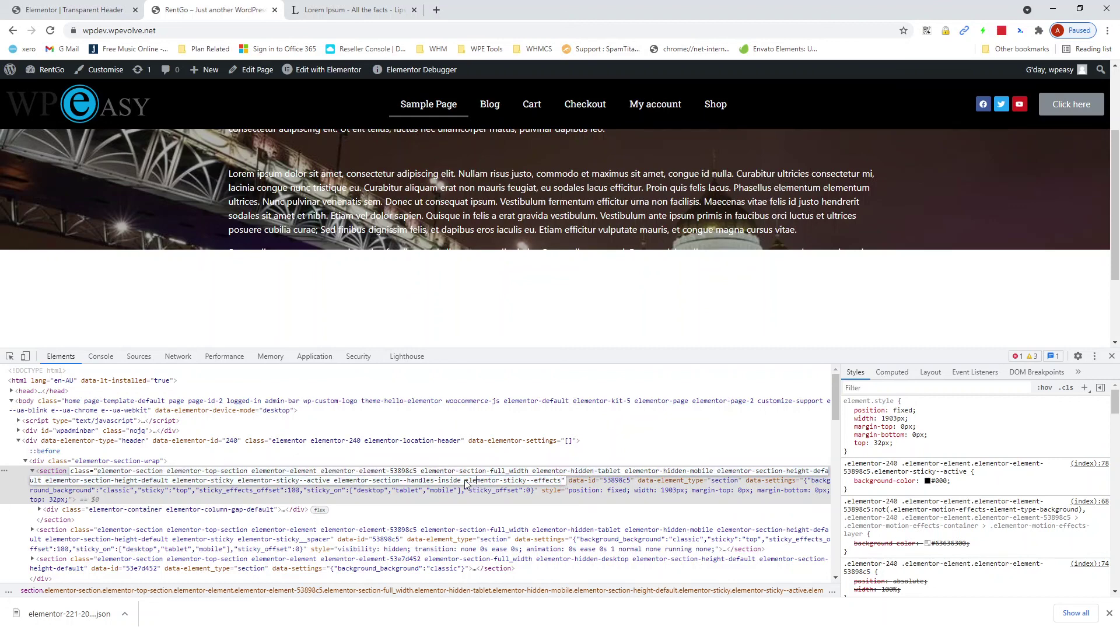
drag(466, 481, 563, 485)
key(ctrl+c)
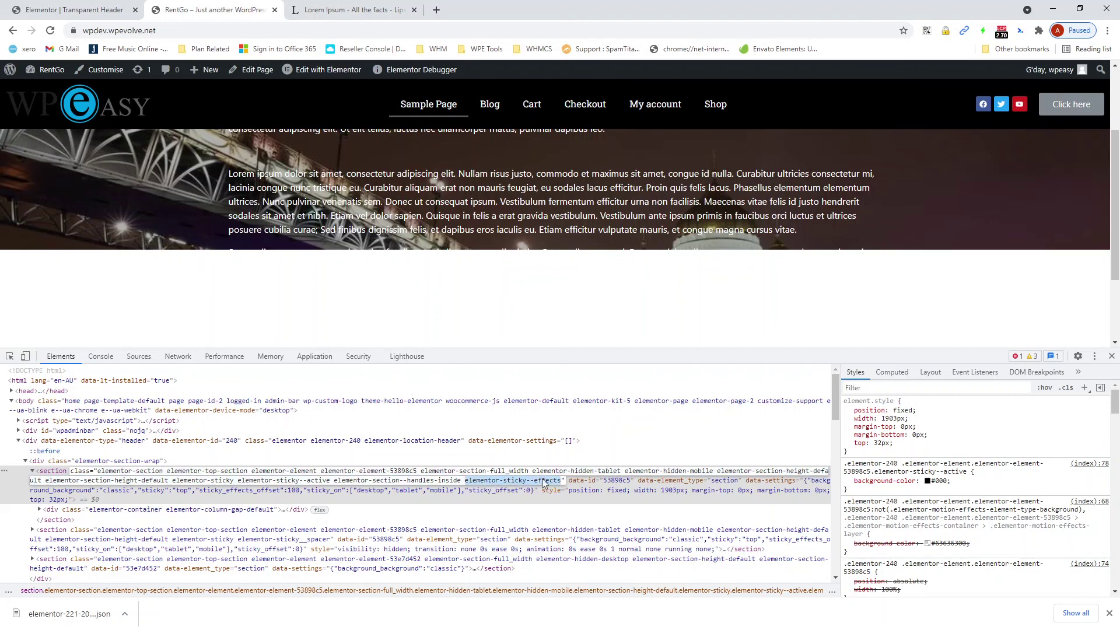
click(96, 12)
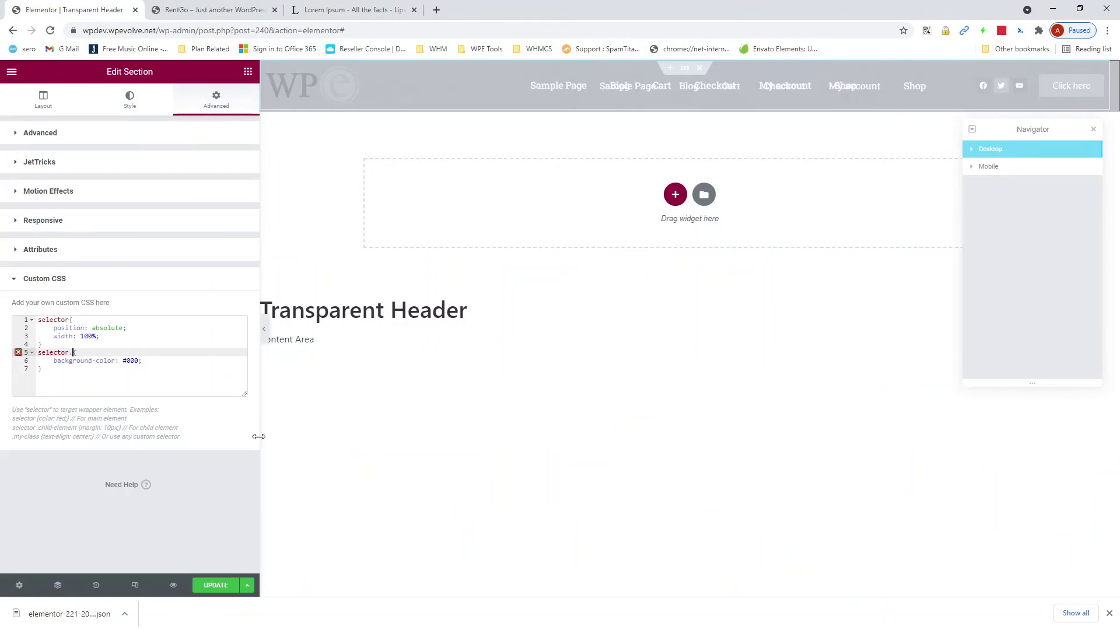
key(ctrl+v)
click(224, 588)
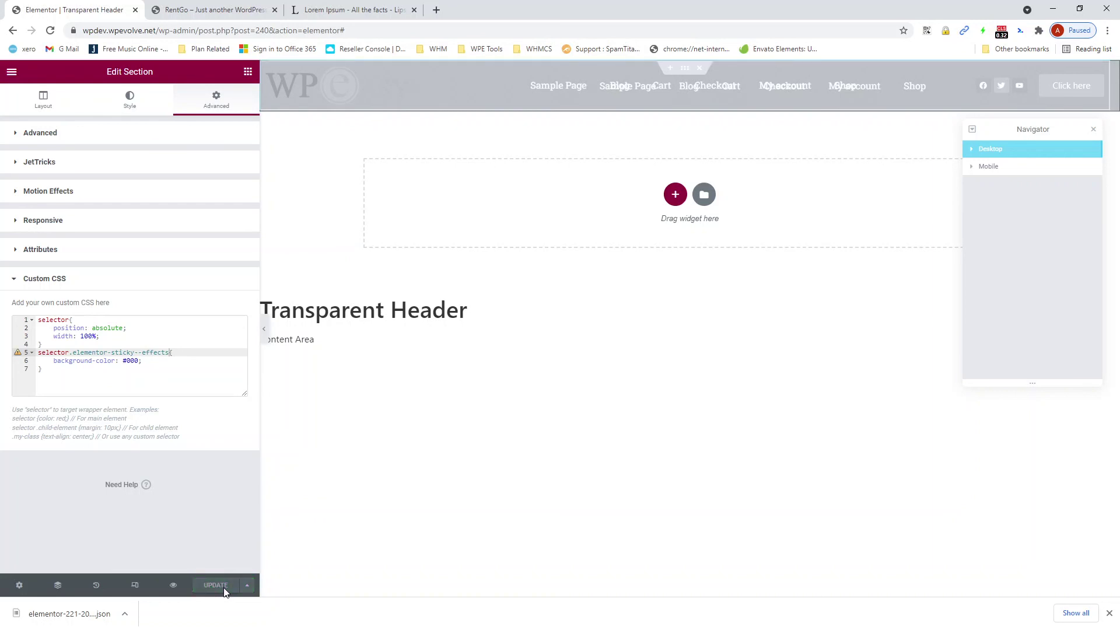
mouse_move(21, 354)
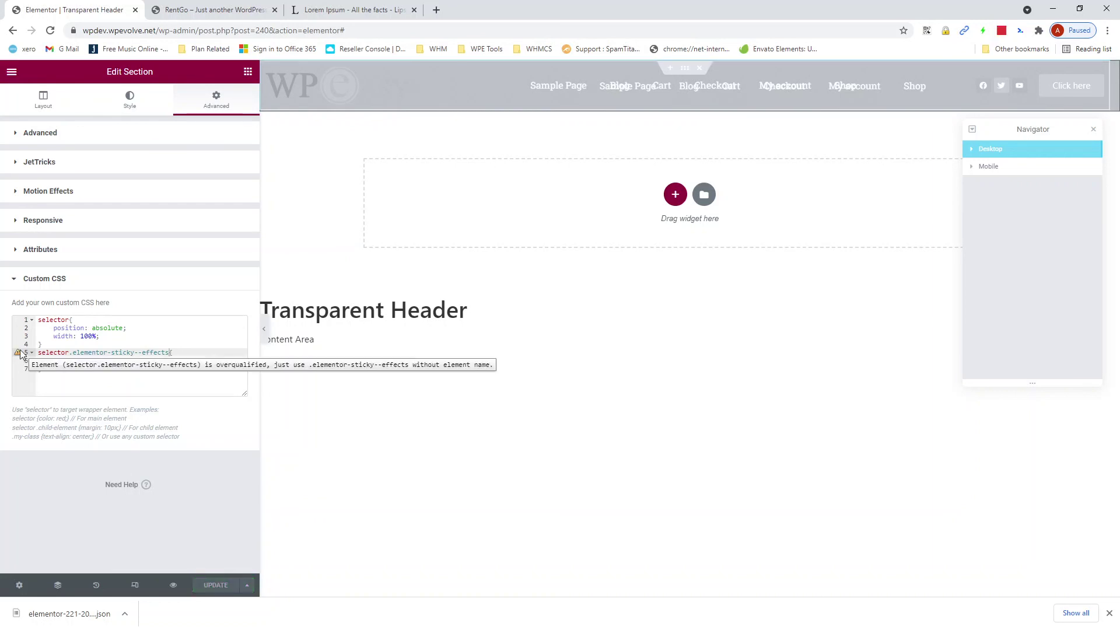
Reload the live page, close the developer tools and check the header's background at the page top and while scrolling
click(210, 10)
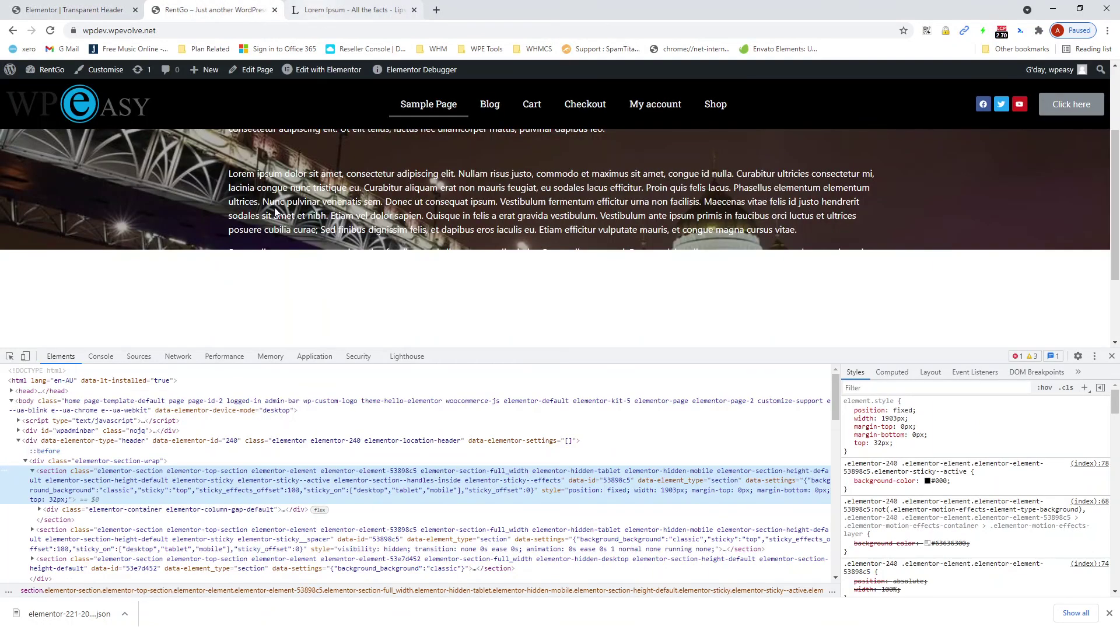
key(F5)
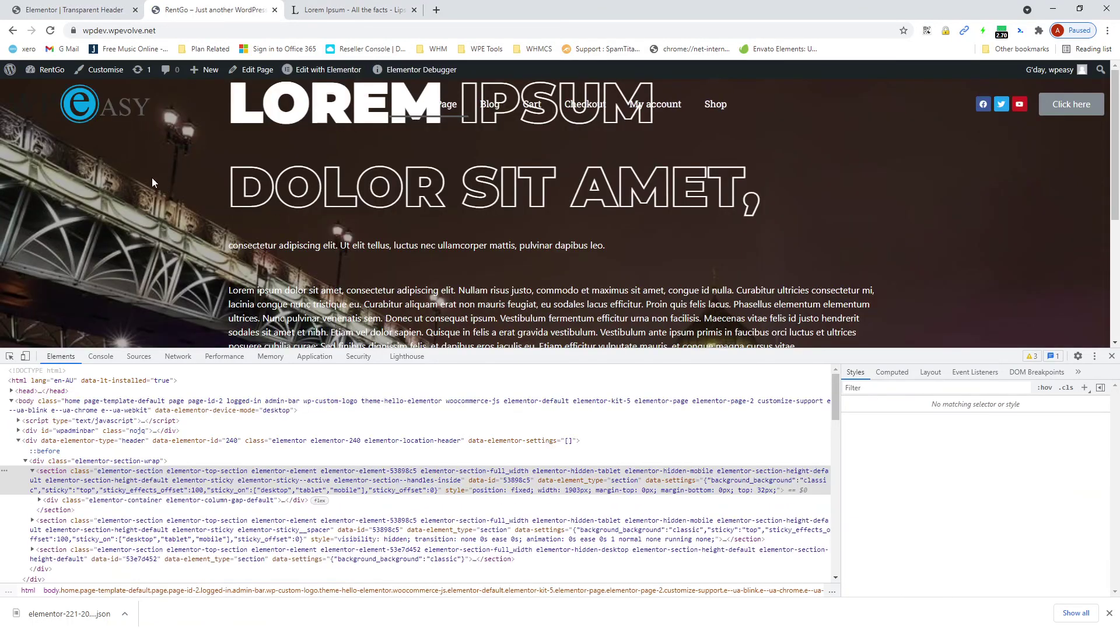
click(1110, 358)
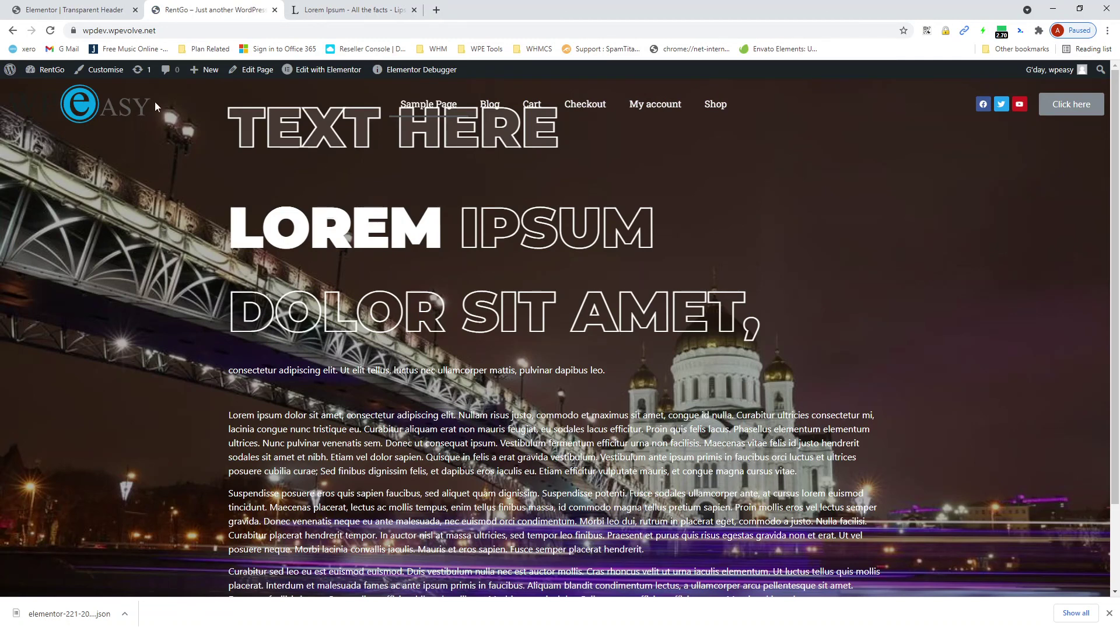
scroll(225, 251, down, 1)
scroll(226, 248, up, 1)
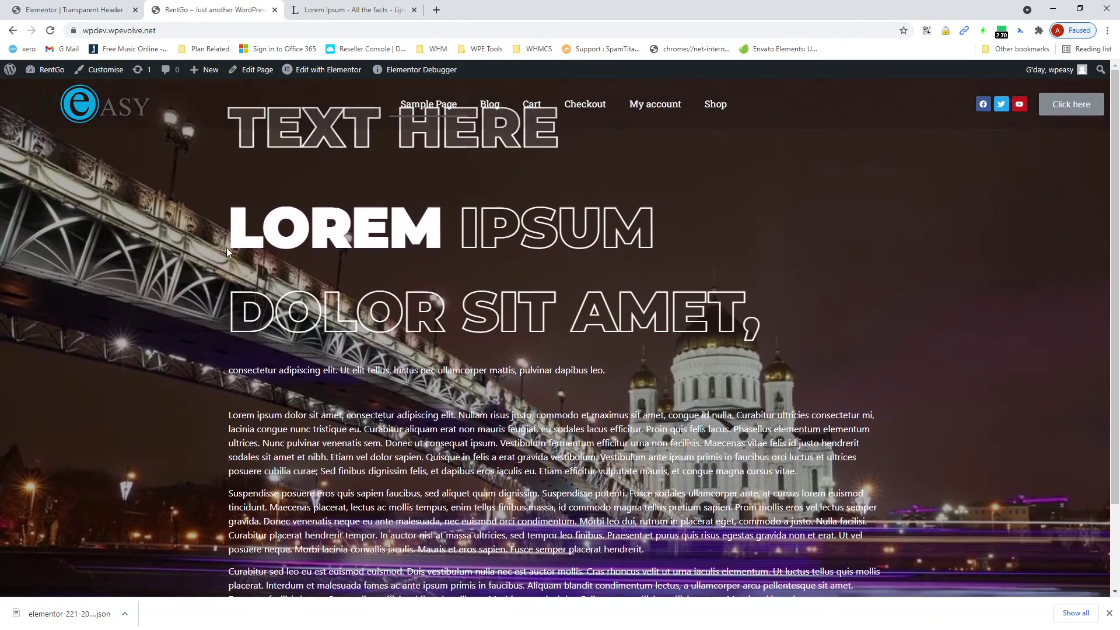
scroll(207, 175, down, 1)
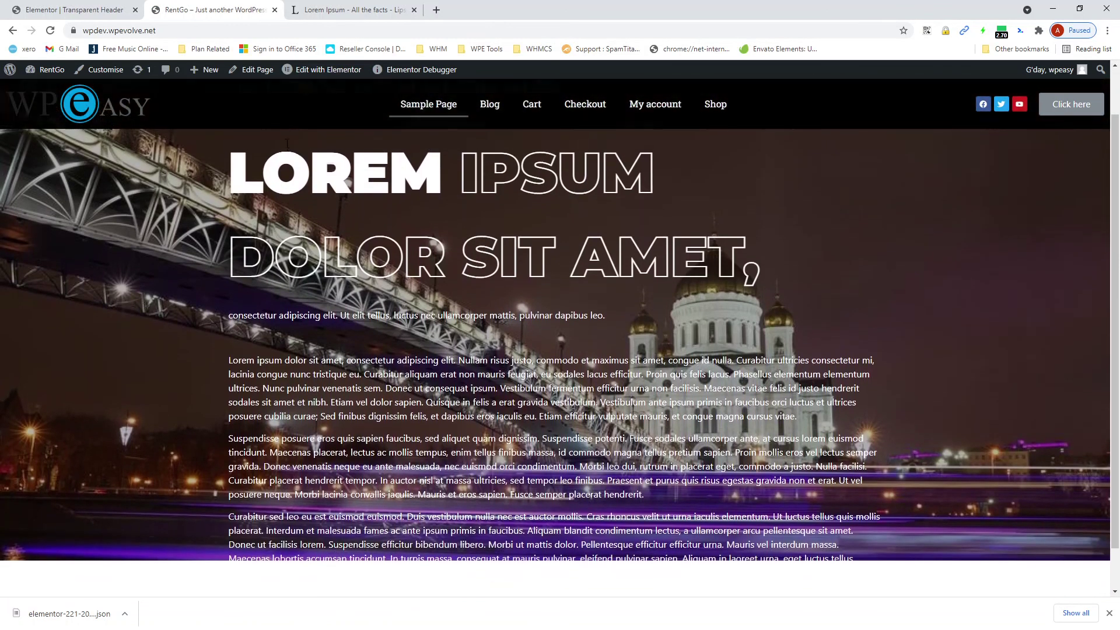
Check how the live page's header background switches while scrolling between the page top and lower content
scroll(278, 133, up, 1)
scroll(277, 135, down, 1)
scroll(278, 140, up, 1)
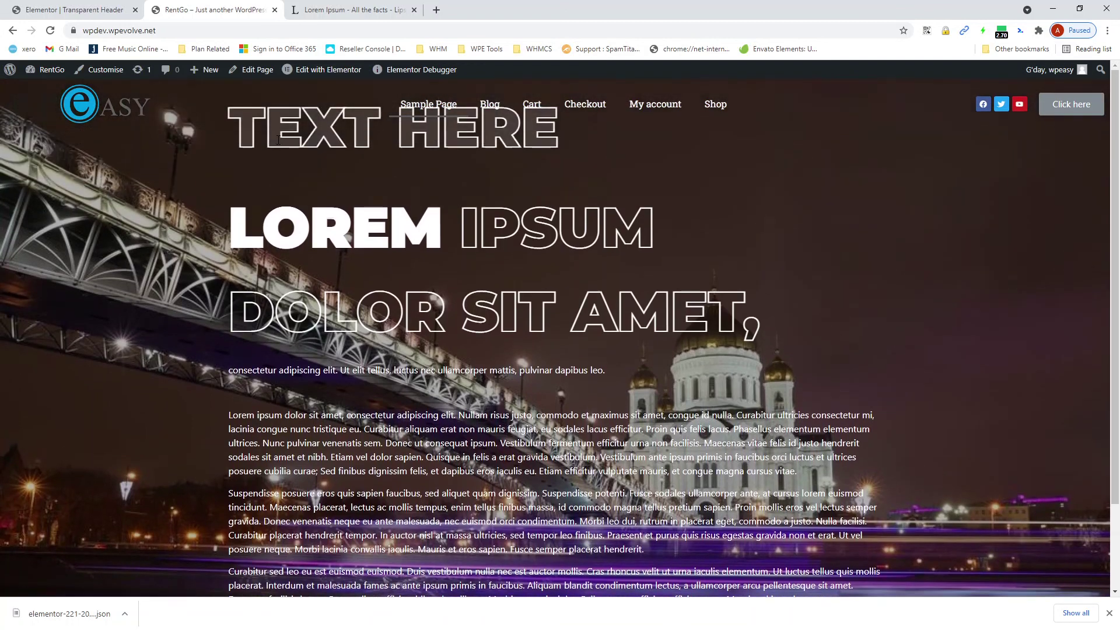
scroll(279, 146, down, 1)
scroll(277, 144, up, 1)
Set the Desktop section's sticky Effects Offset to 200 in the Transparent Header template and update it
click(107, 10)
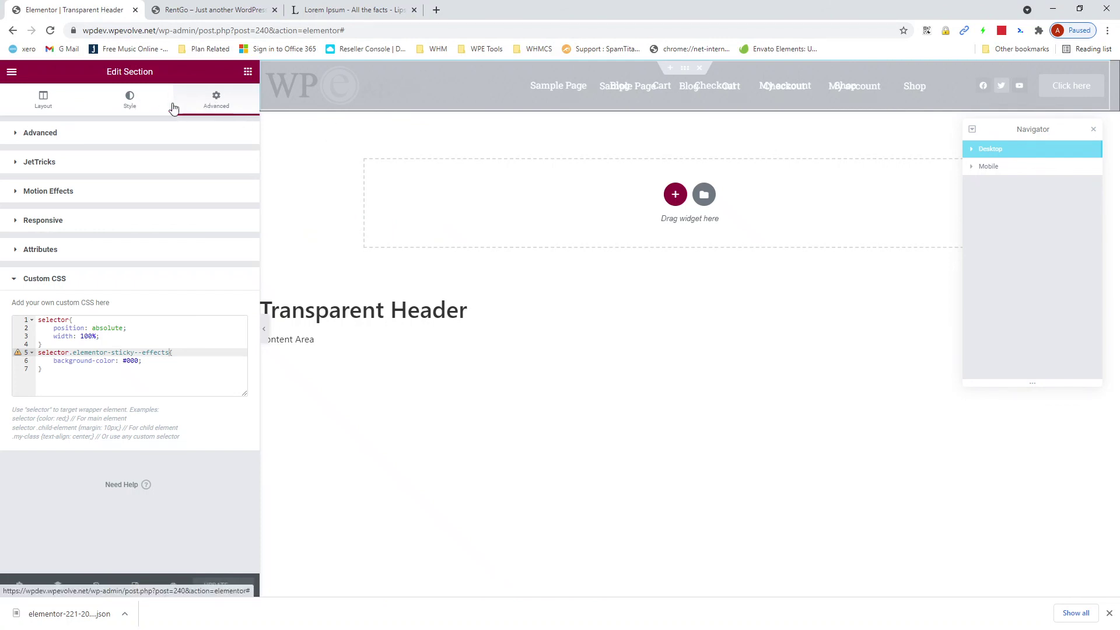
click(73, 221)
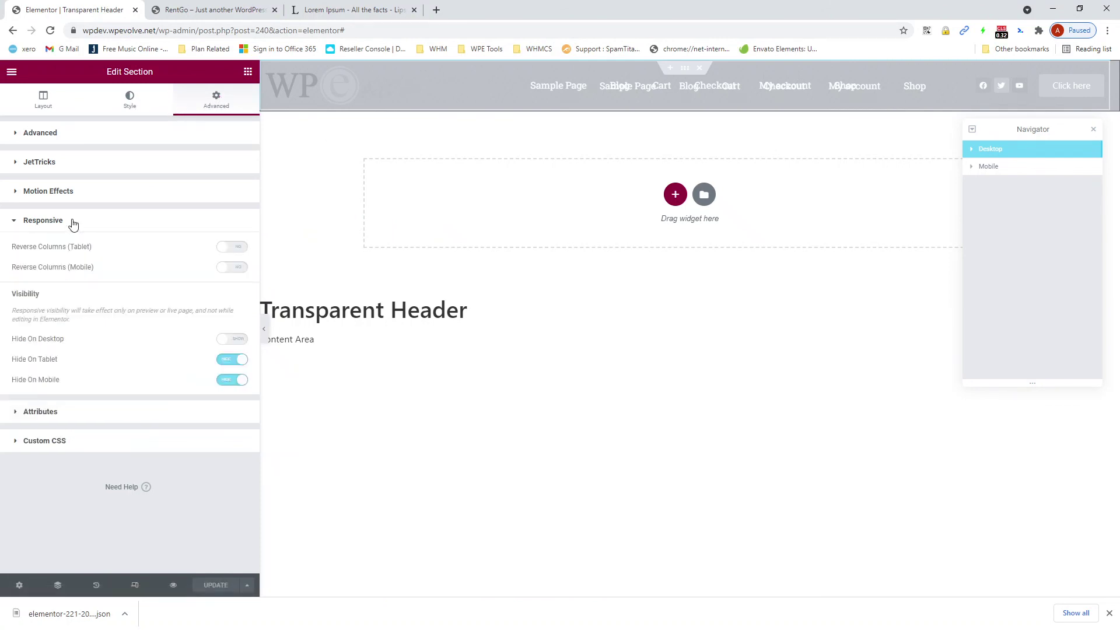
click(68, 199)
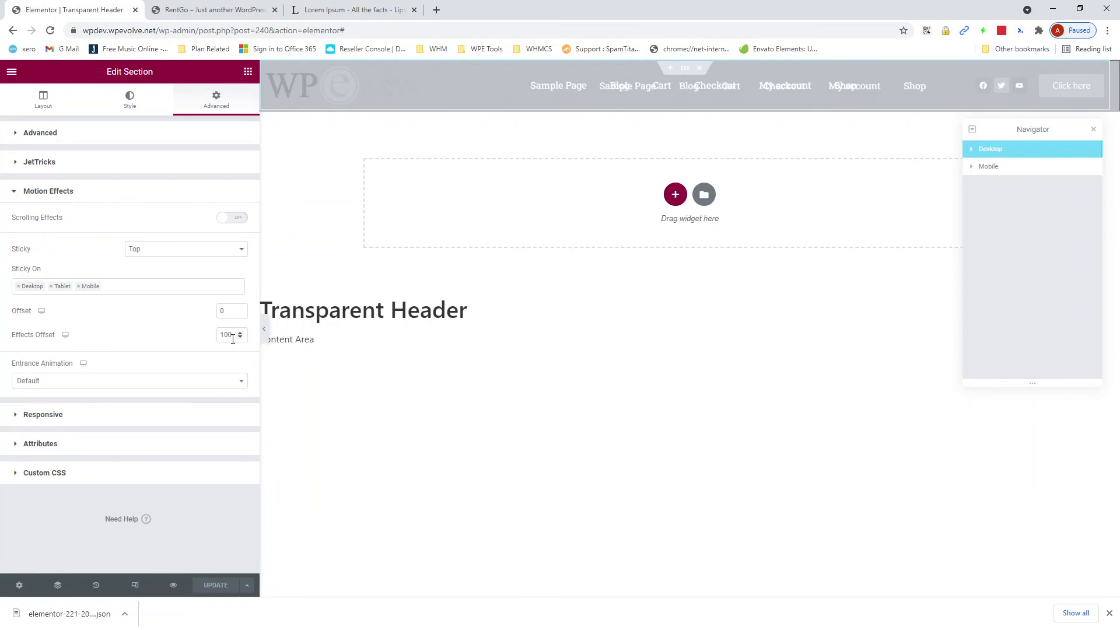
drag(229, 337, 224, 337)
text(2000)
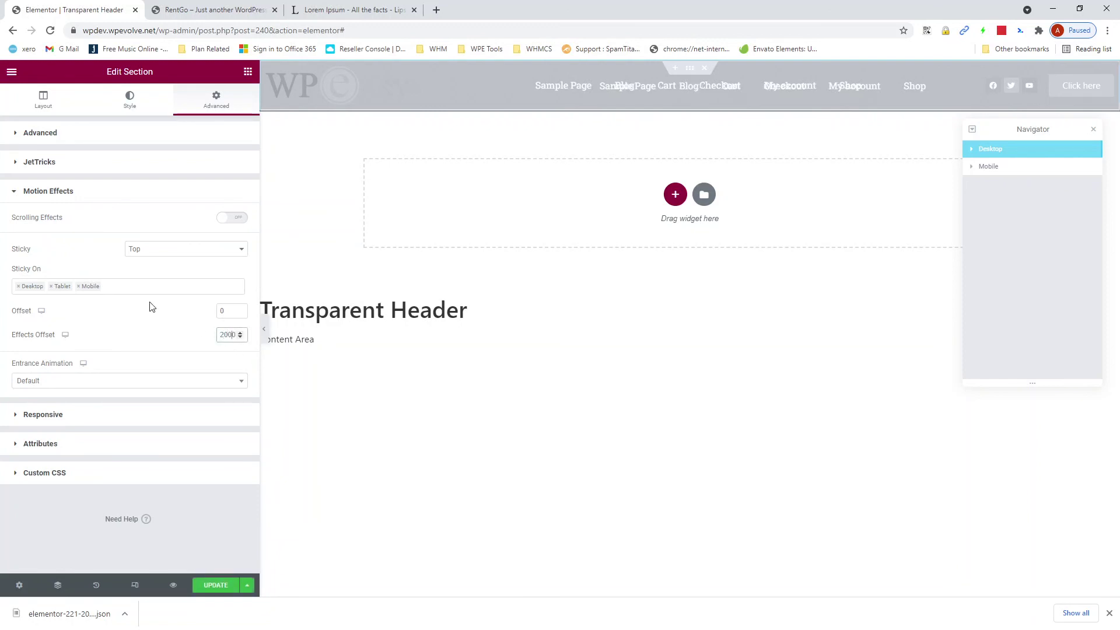
key(BackSpace)
click(221, 586)
Reload the live page and check the header's background while scrolling down and back up
click(193, 13)
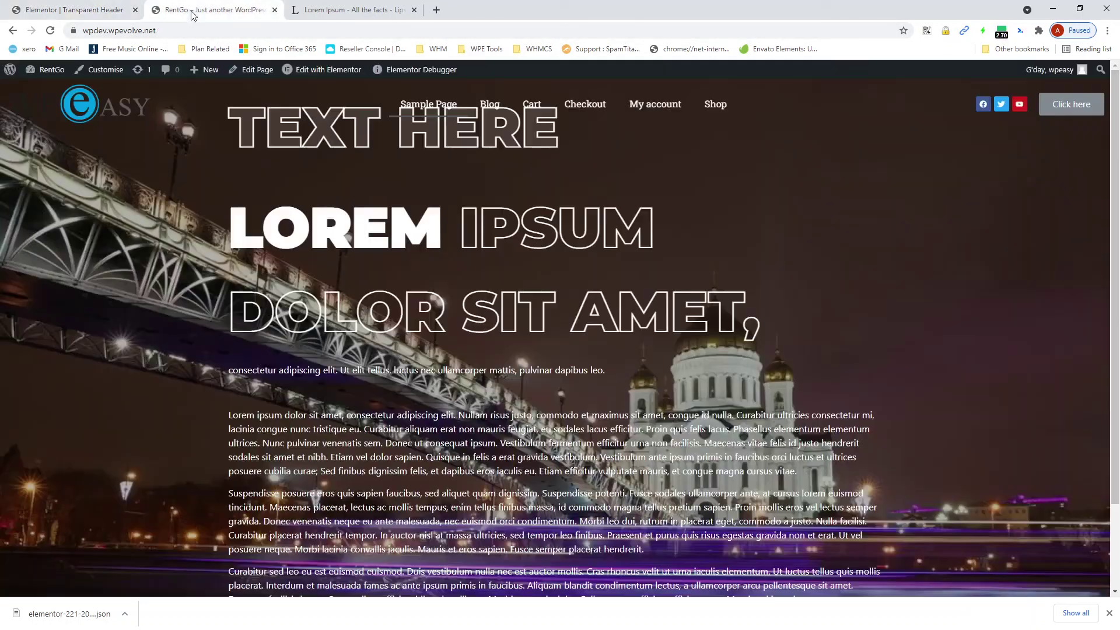
key(F5)
scroll(152, 184, down, 2)
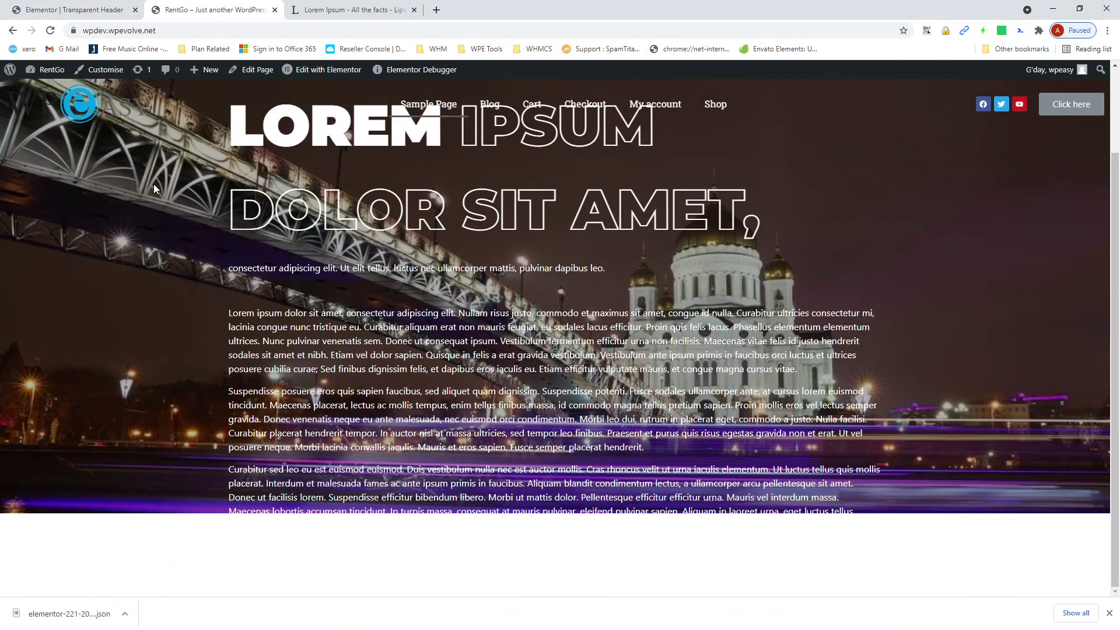
scroll(154, 187, up, 2)
scroll(208, 209, down, 2)
Preview the live page in the developer tools' responsive device view at a width of 1151 px
key(ctrl+shift+i)
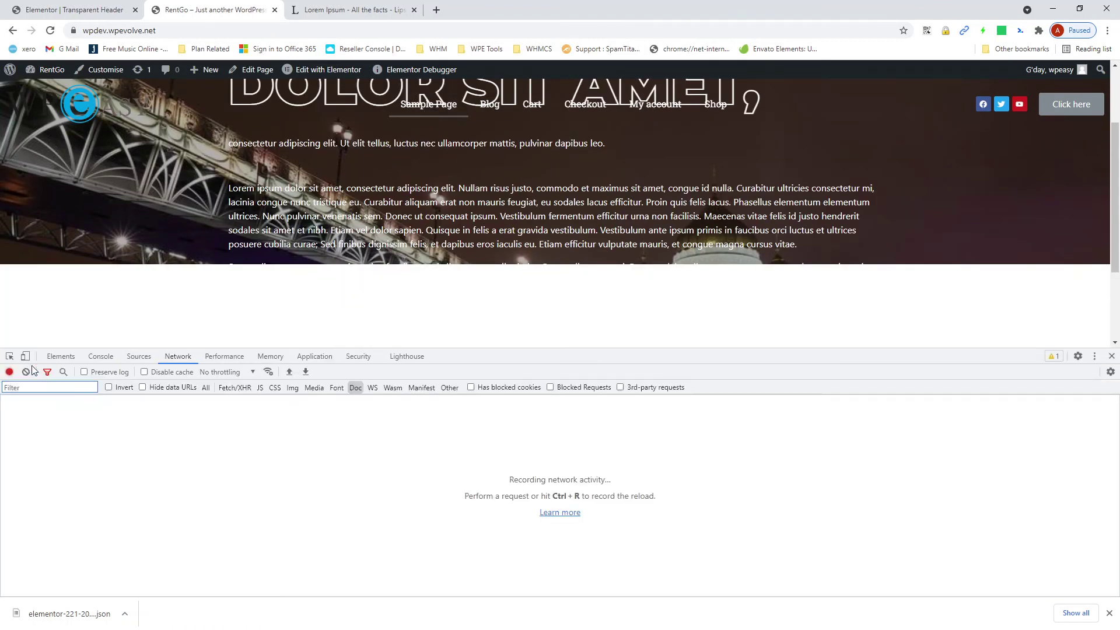
click(25, 356)
drag(730, 217, 908, 215)
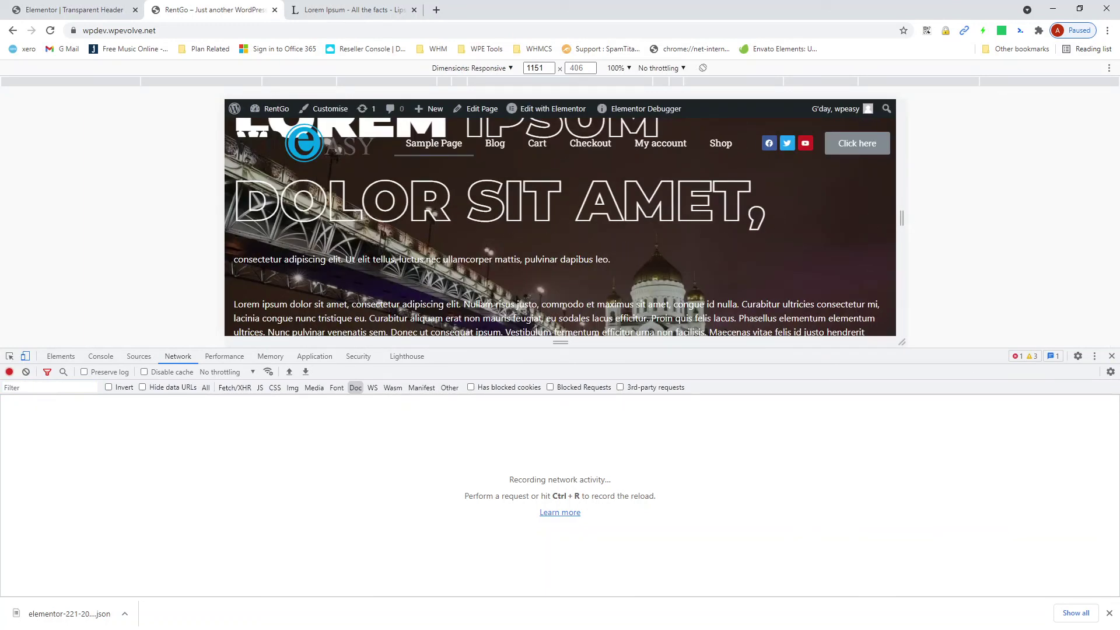
Examine the header's background change in the responsive preview while scrolling past the effects offset and back
scroll(599, 180, down, 3)
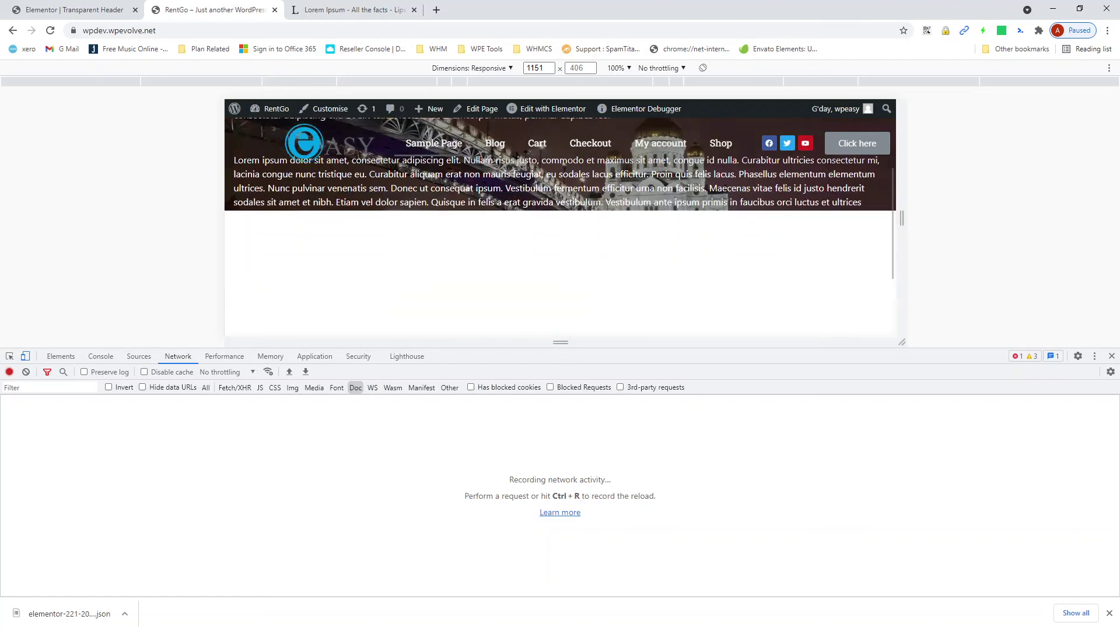
scroll(595, 195, up, 3)
scroll(595, 195, down, 2)
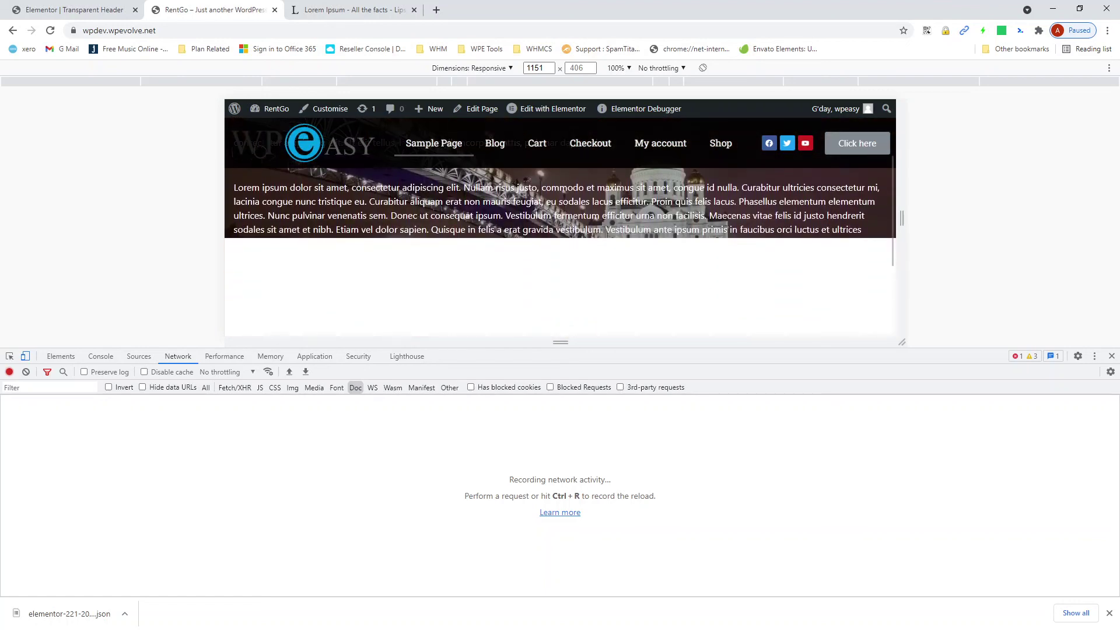
scroll(560, 219, up, 2)
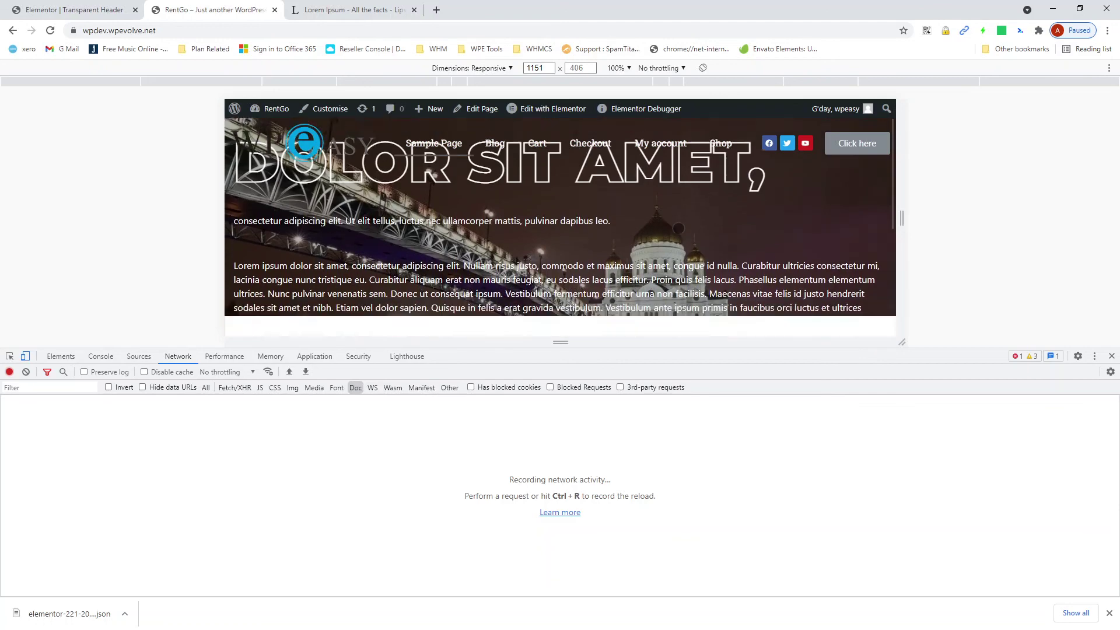
scroll(679, 228, down, 2)
scroll(679, 228, up, 3)
scroll(679, 228, down, 4)
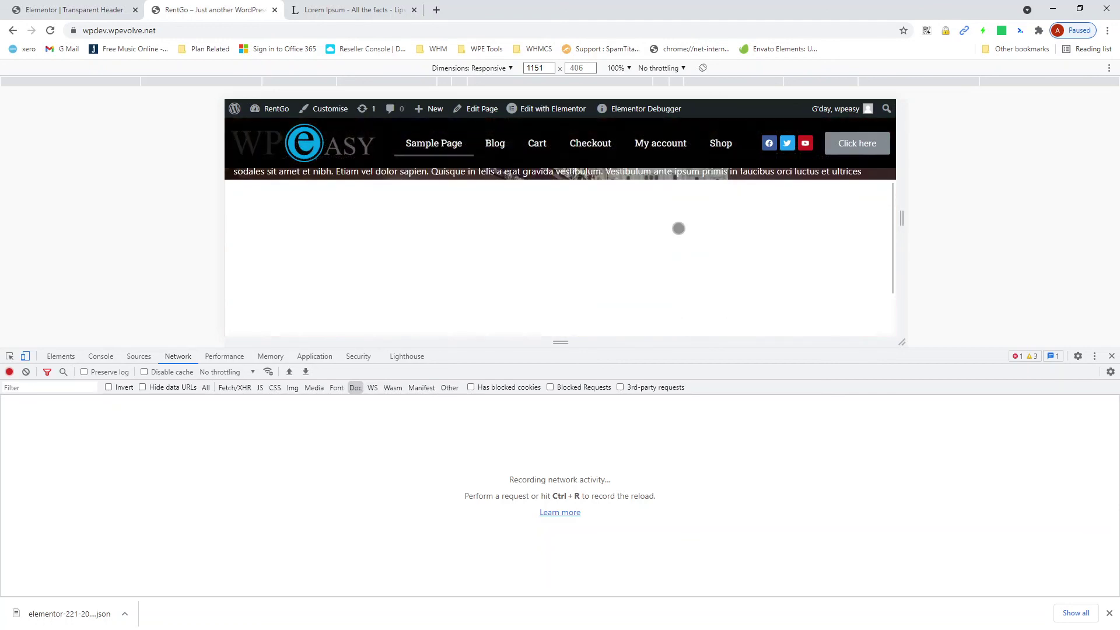
scroll(679, 228, up, 5)
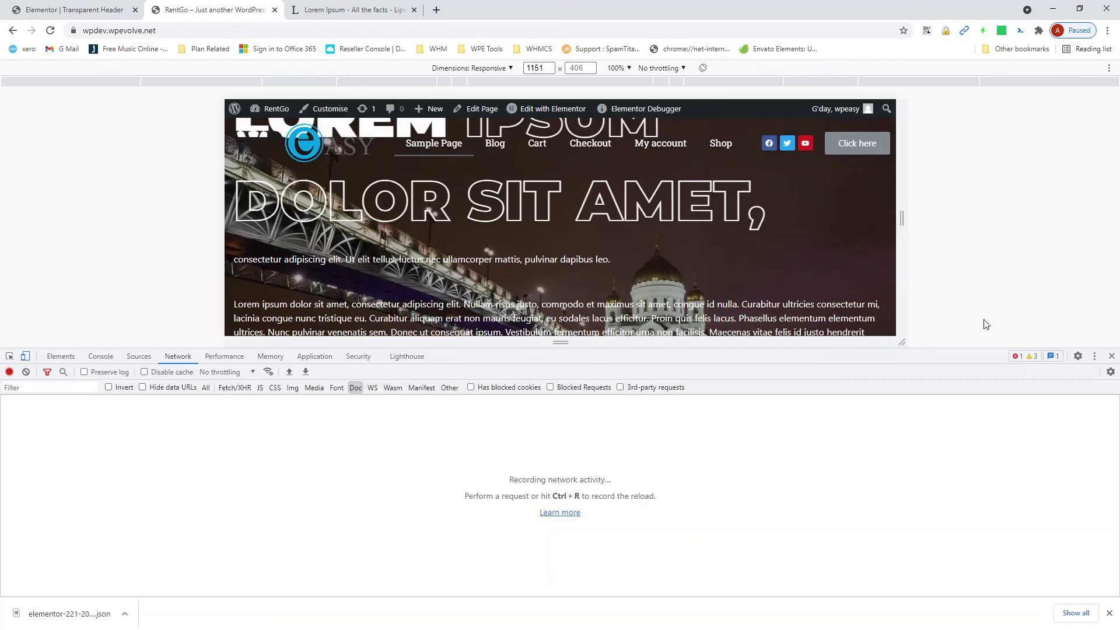